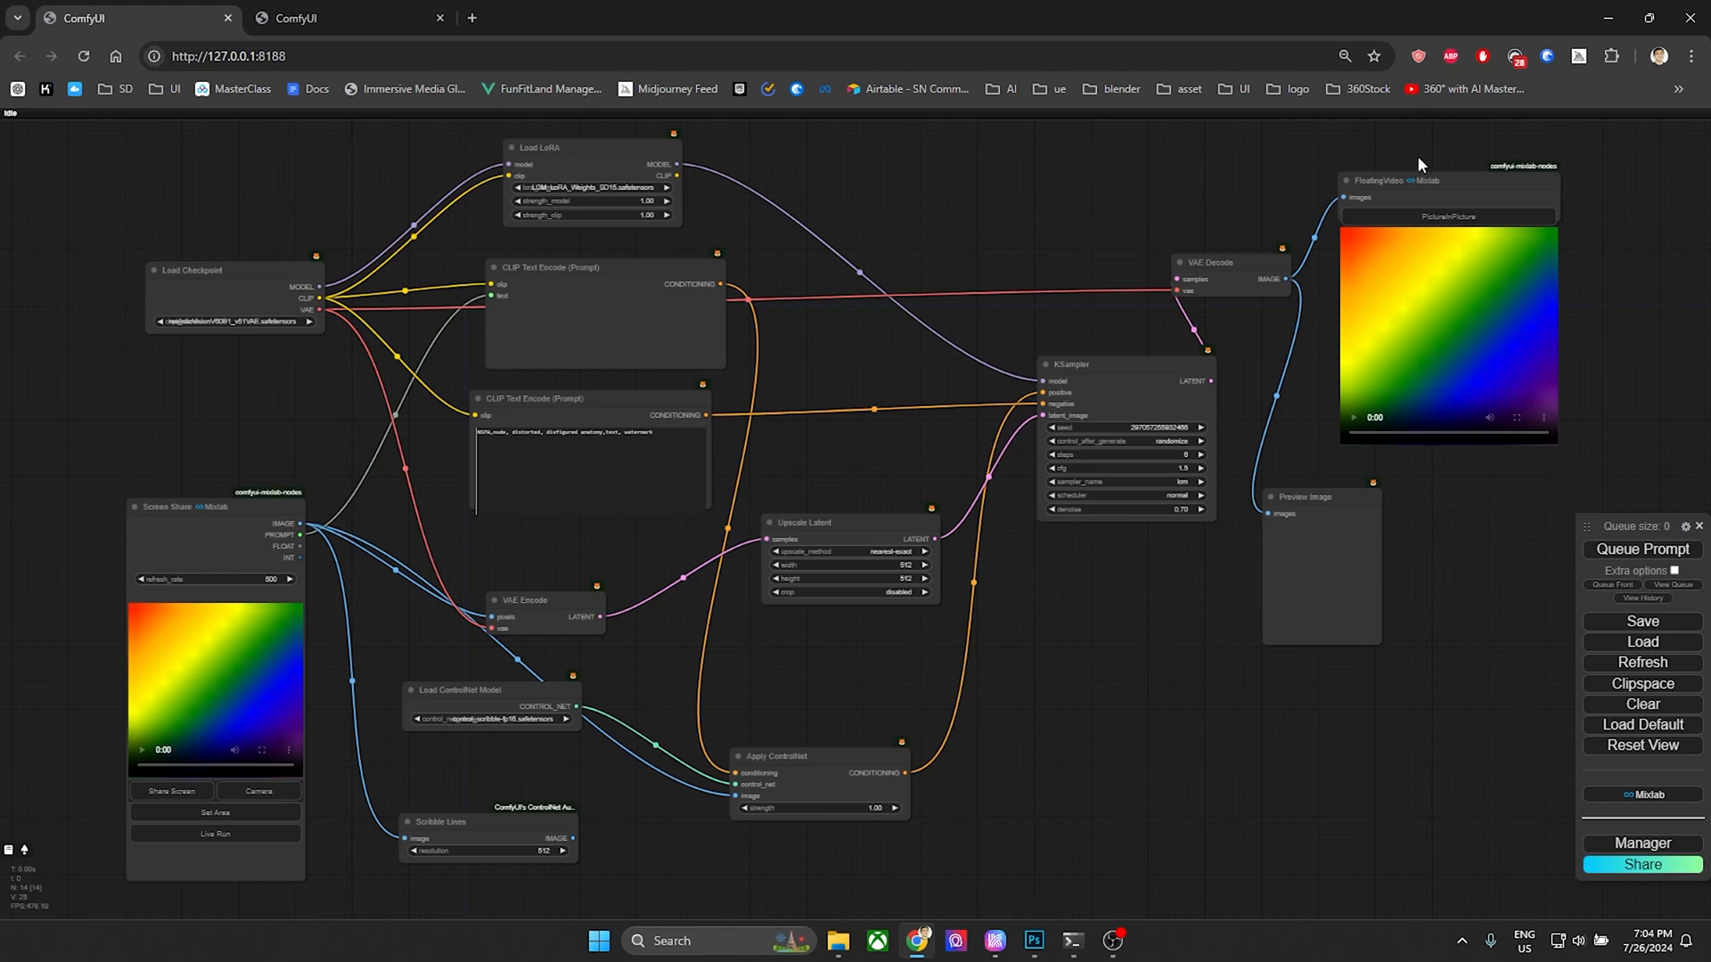
pyautogui.moveTo(1435, 180); pyautogui.dragTo(1430, 178)
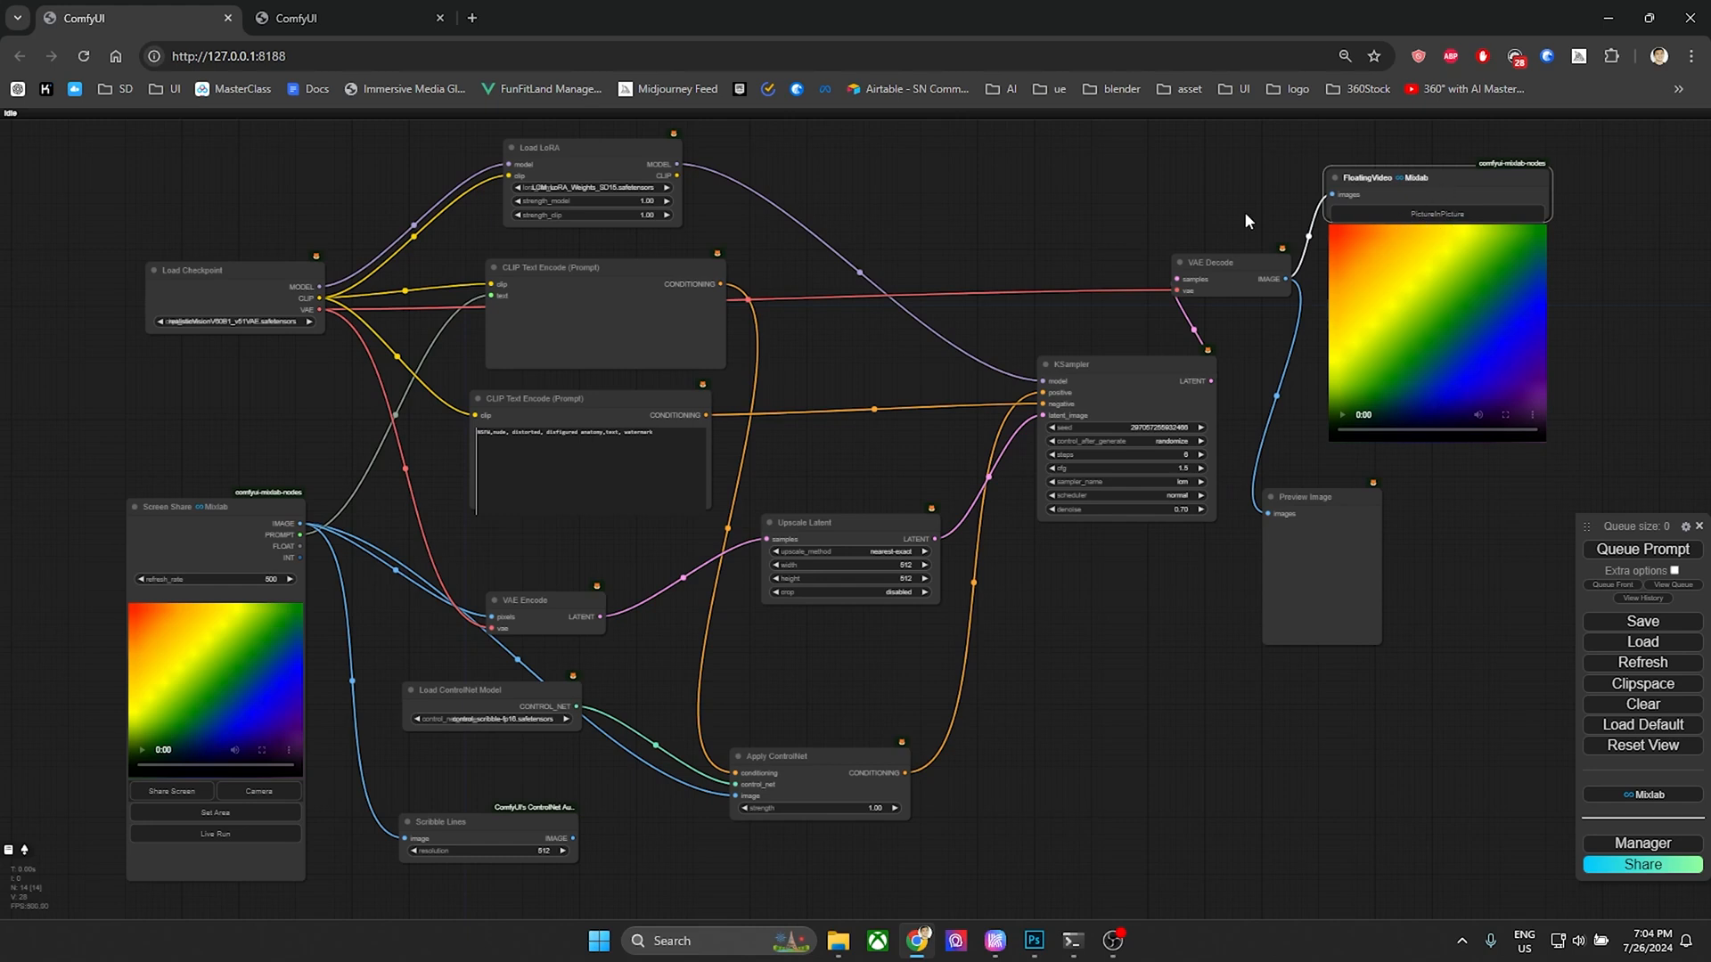
pyautogui.click(339, 14)
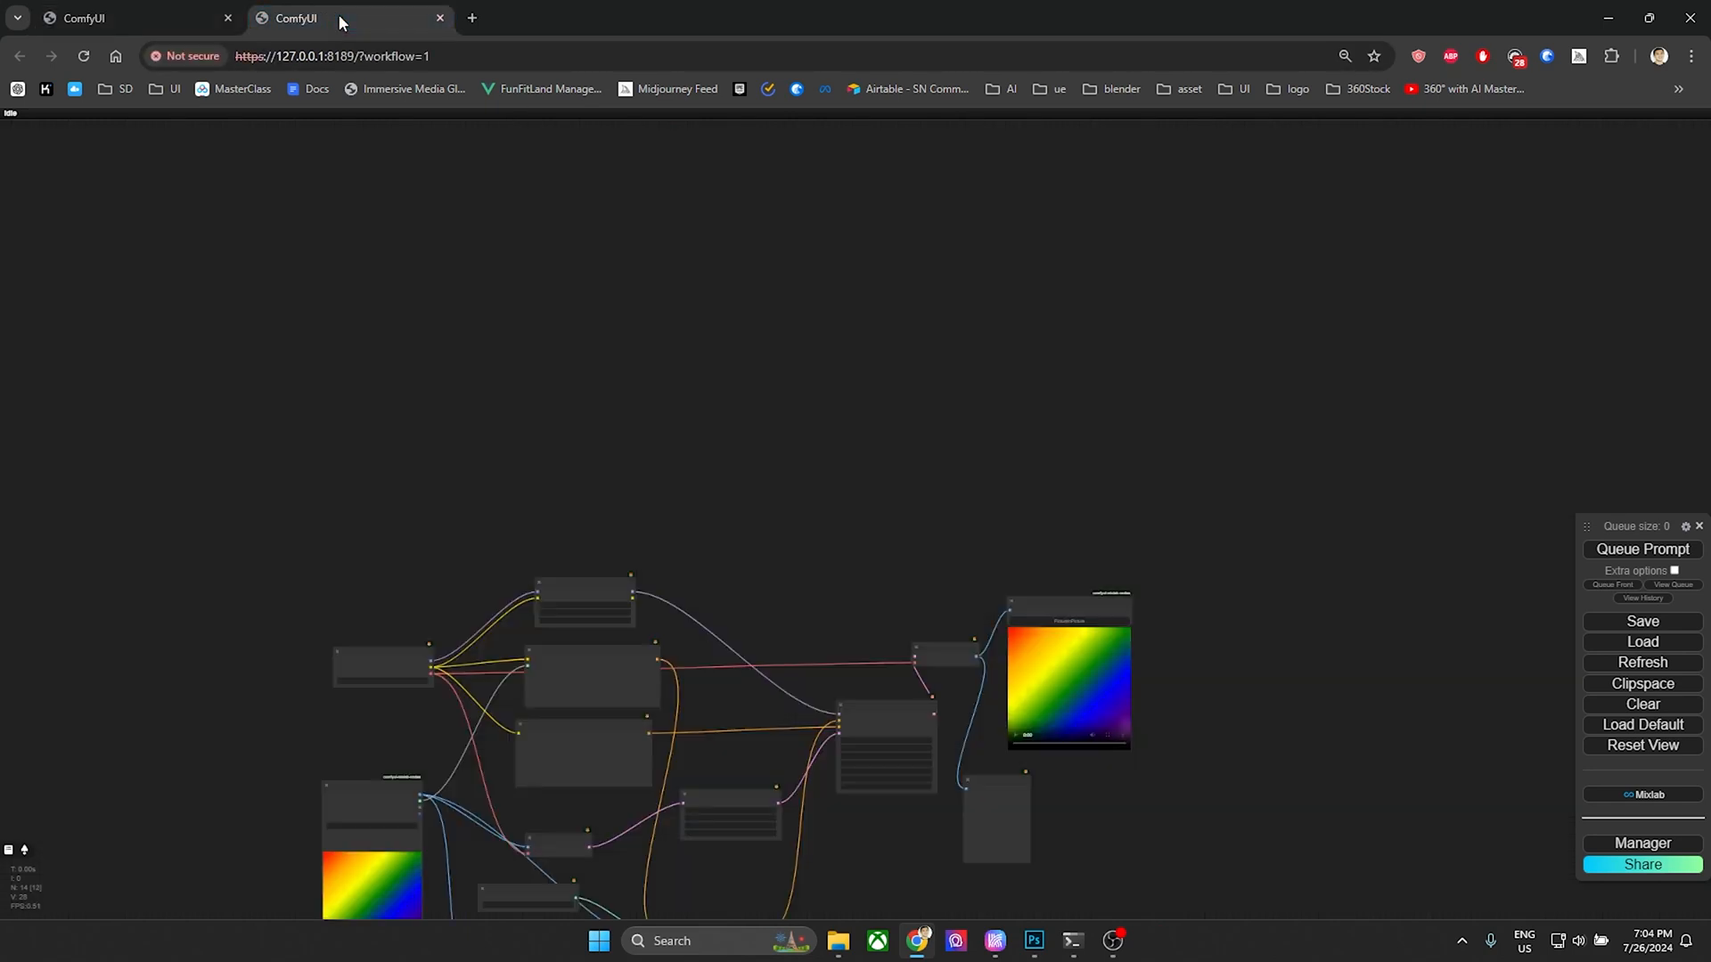
pyautogui.moveTo(659, 365); pyautogui.dragTo(721, 122)
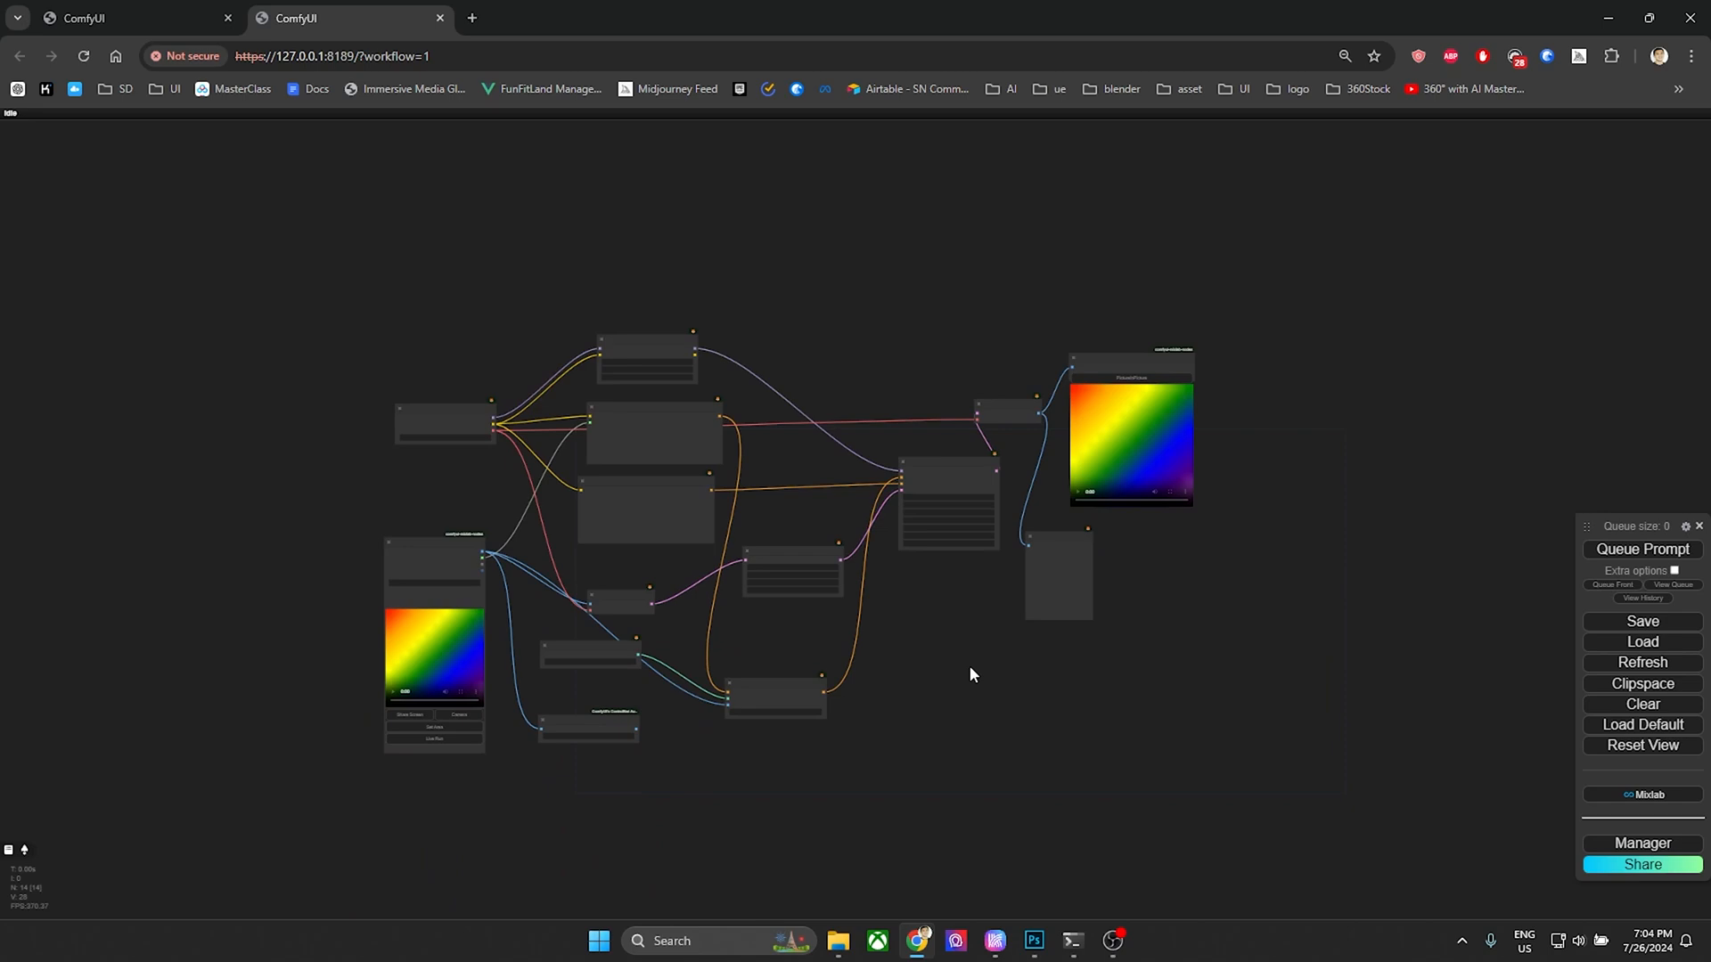
pyautogui.scroll(6, 959, 655)
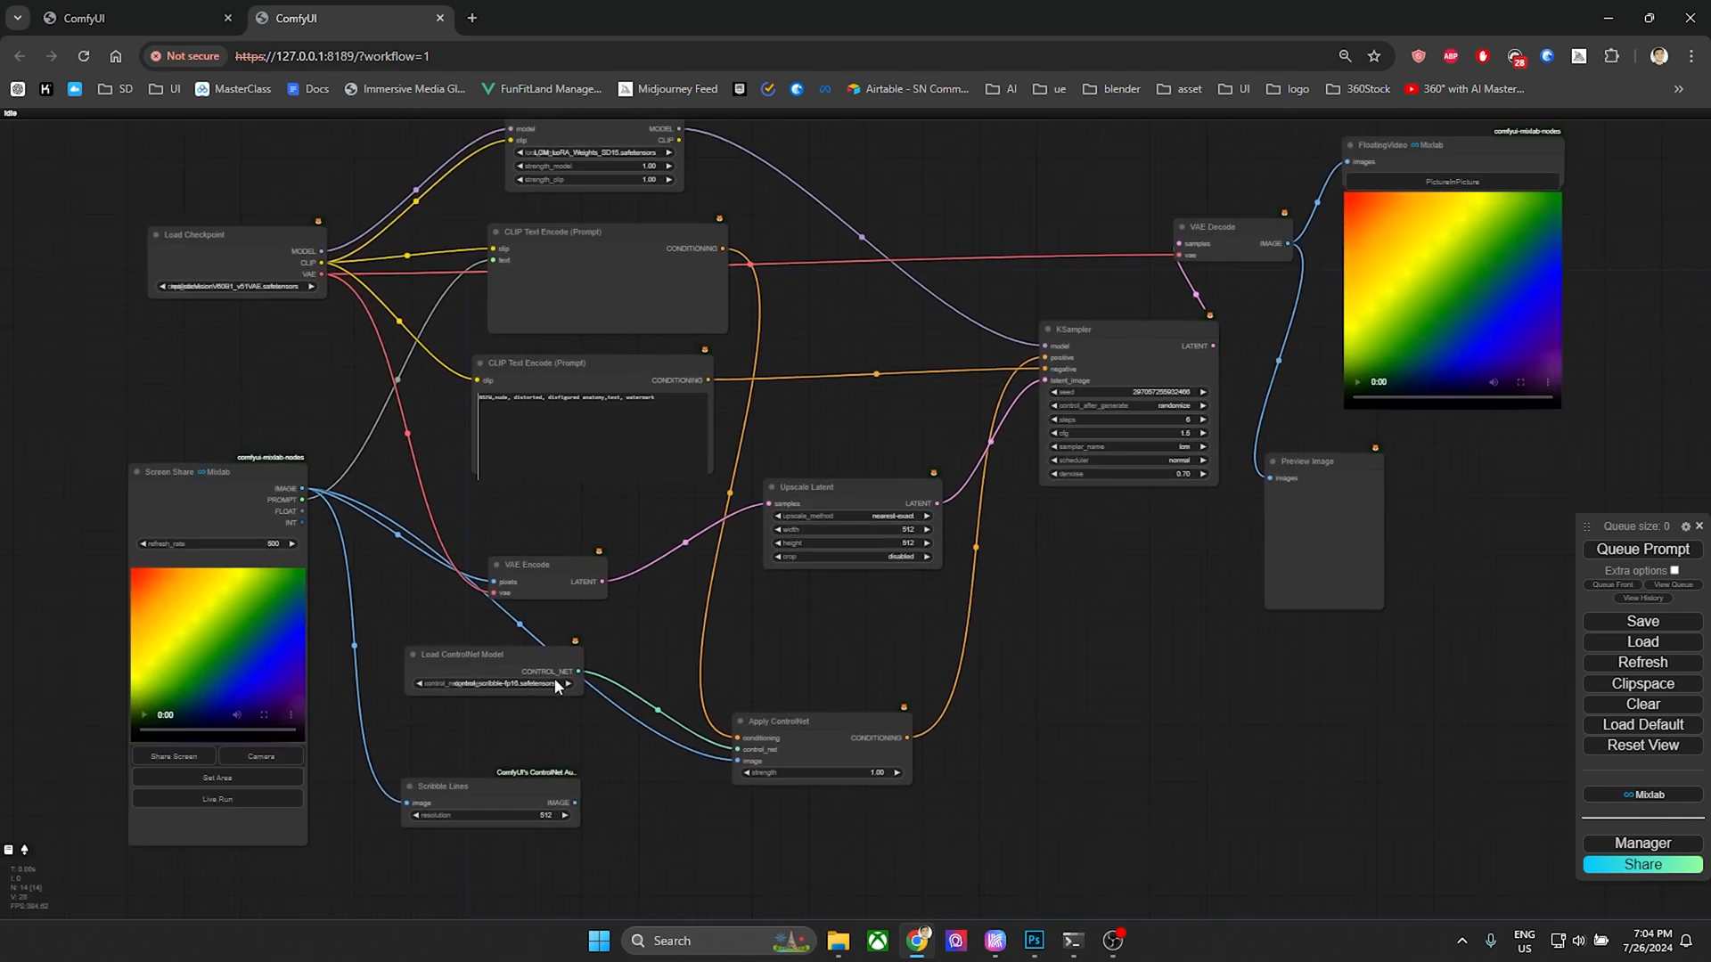
pyautogui.click(228, 18)
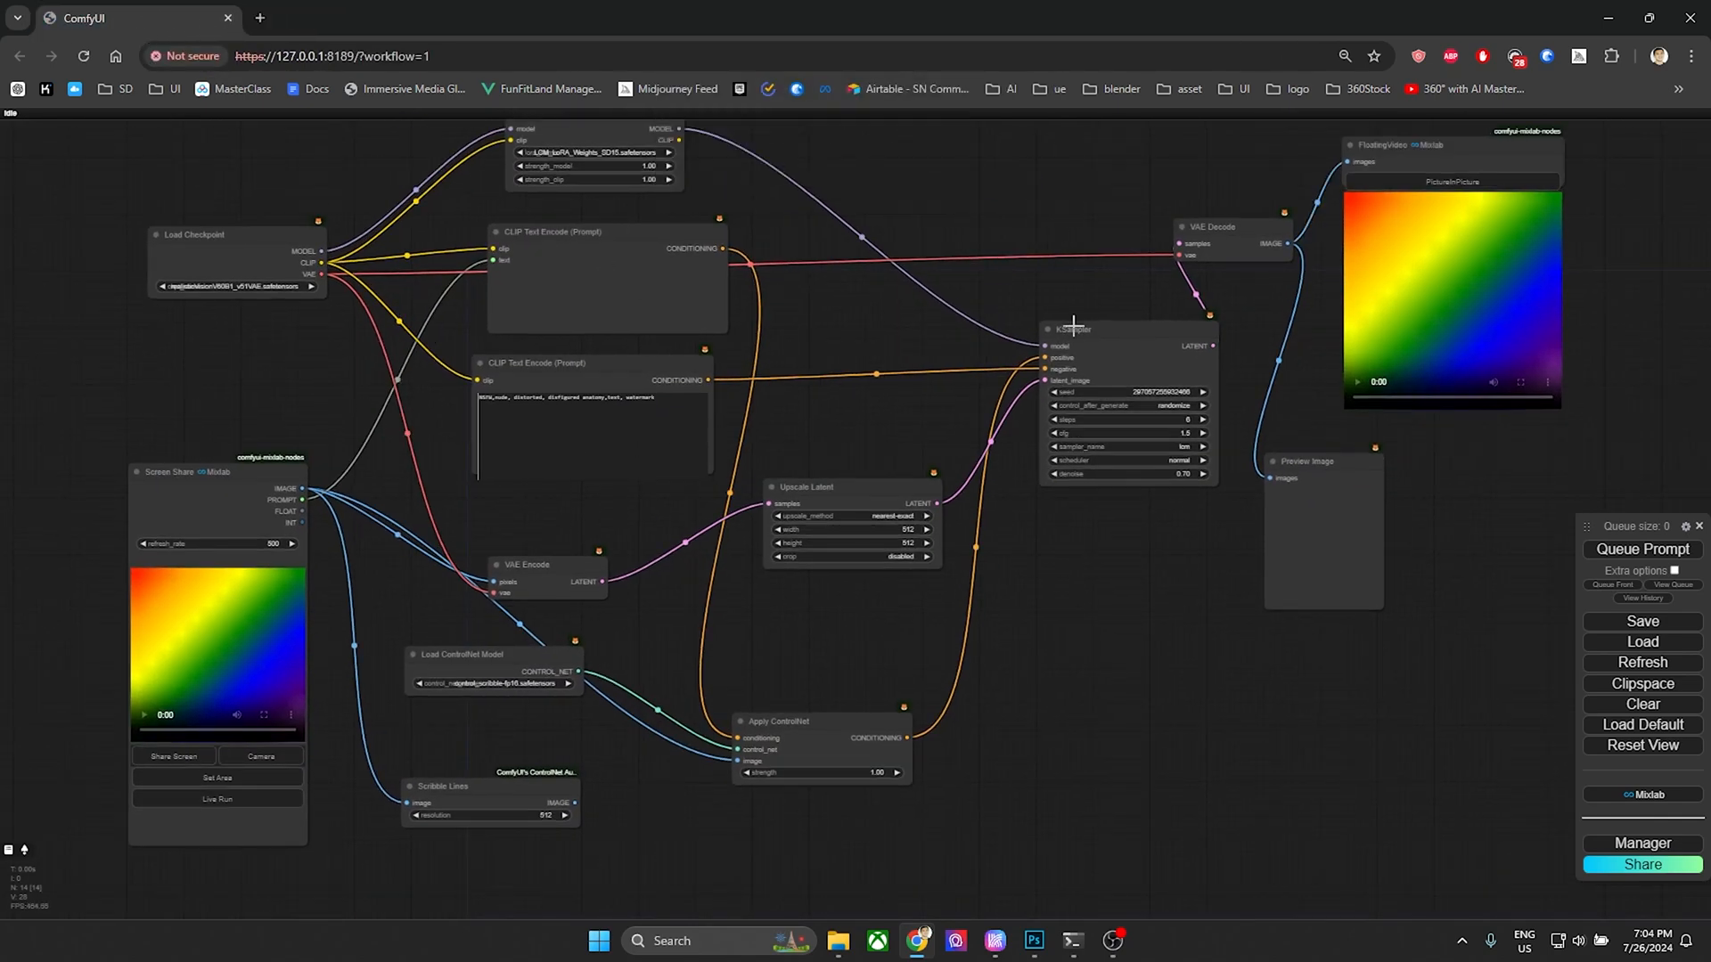
# Open the FloatingVideo node's picture-in-picture window, enlarge it and place it over the graph beside the Upscale Latent node.
pyautogui.moveTo(1124, 306); pyautogui.dragTo(1132, 299)
pyautogui.click(1474, 185)
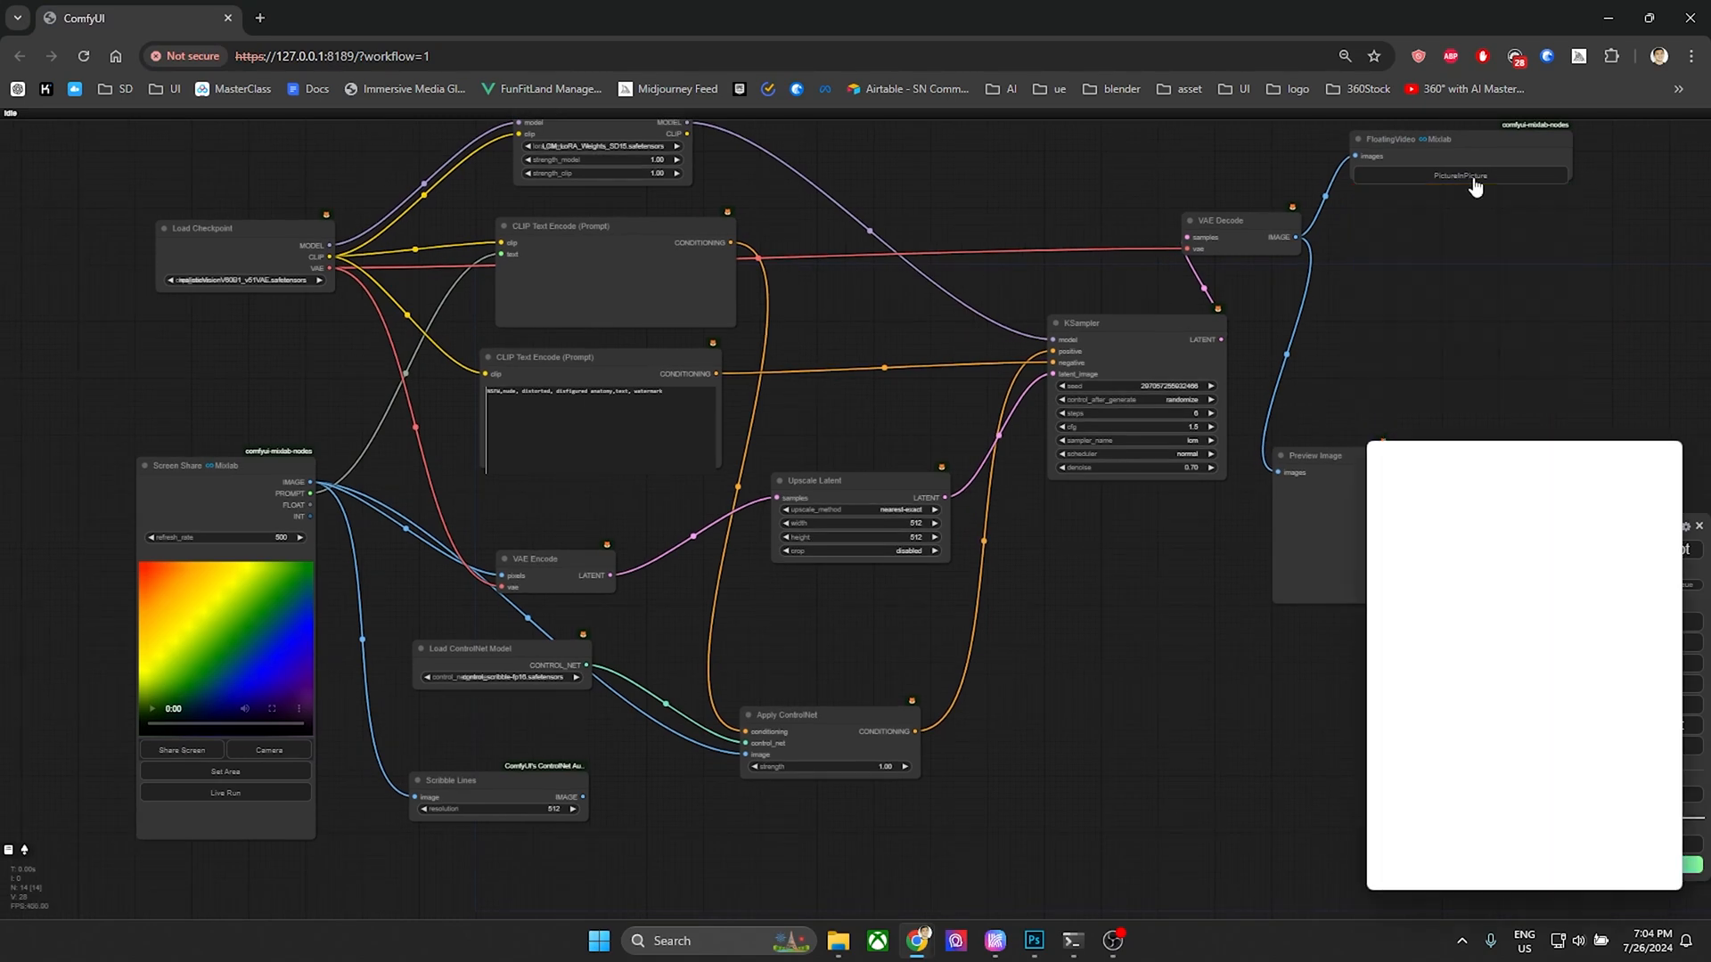
pyautogui.moveTo(1150, 605); pyautogui.dragTo(1234, 719)
pyautogui.moveTo(1069, 668); pyautogui.dragTo(867, 649)
pyautogui.click(991, 666)
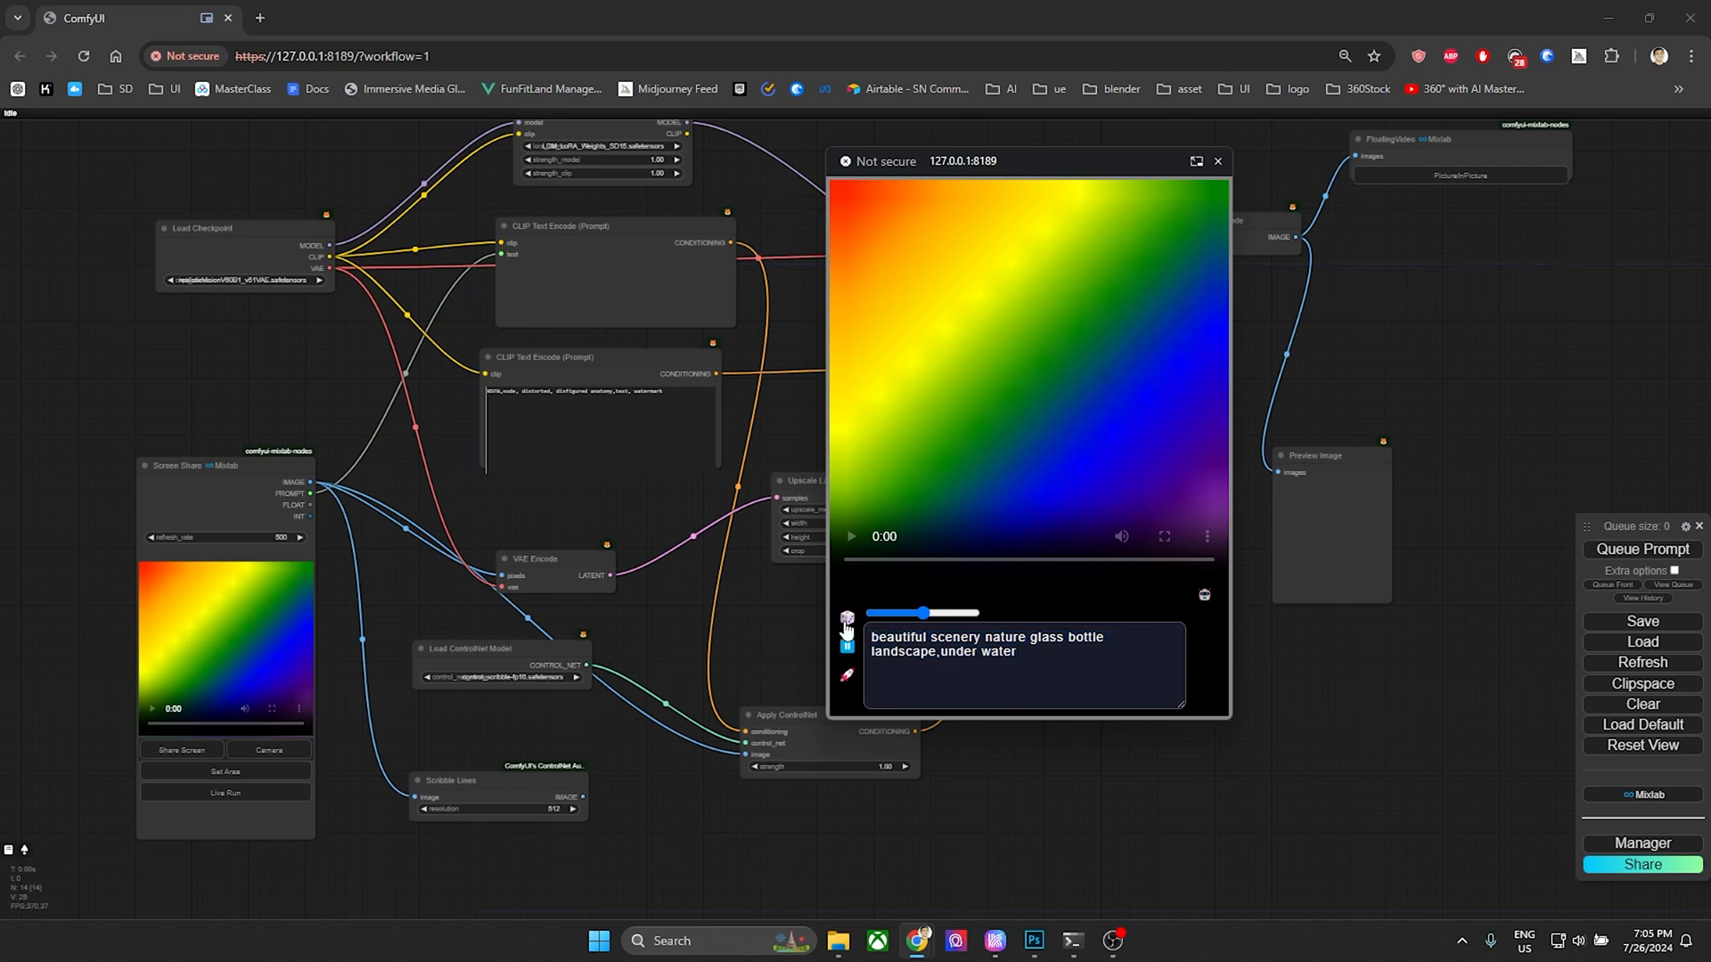
pyautogui.moveTo(998, 164); pyautogui.dragTo(1262, 235)
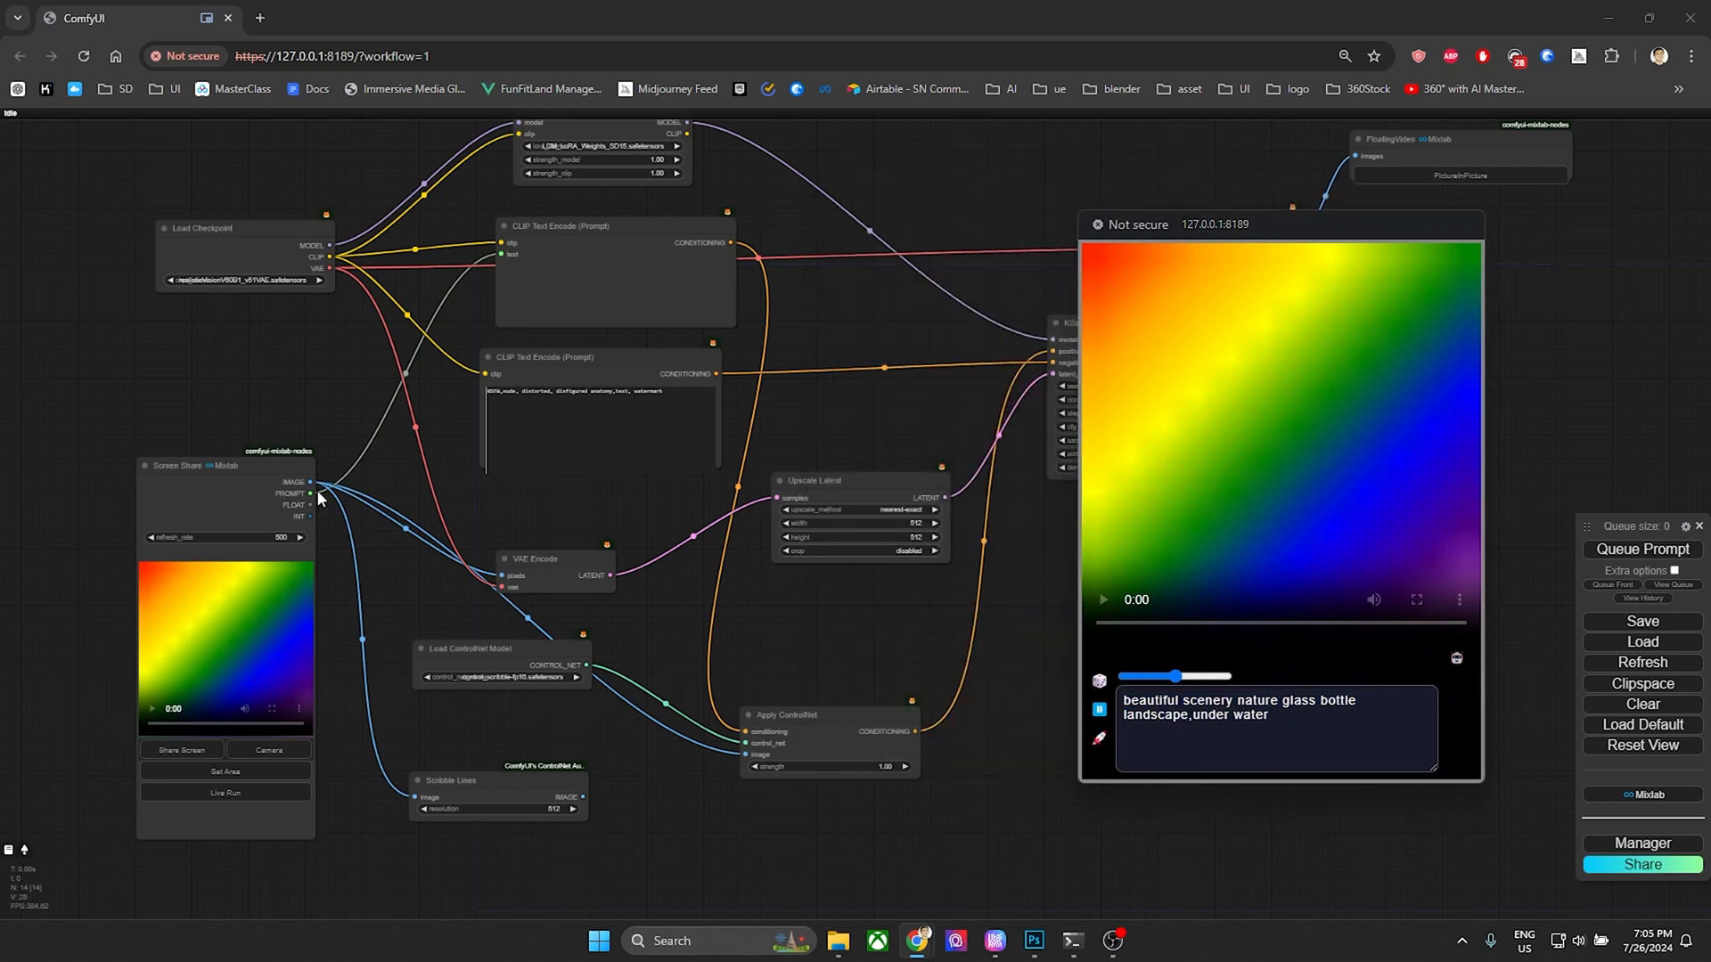
# Share the Photoshop window Untitled-1 through the Screen Share node, moving the floating video window off the sharing dialog.
pyautogui.click(215, 473)
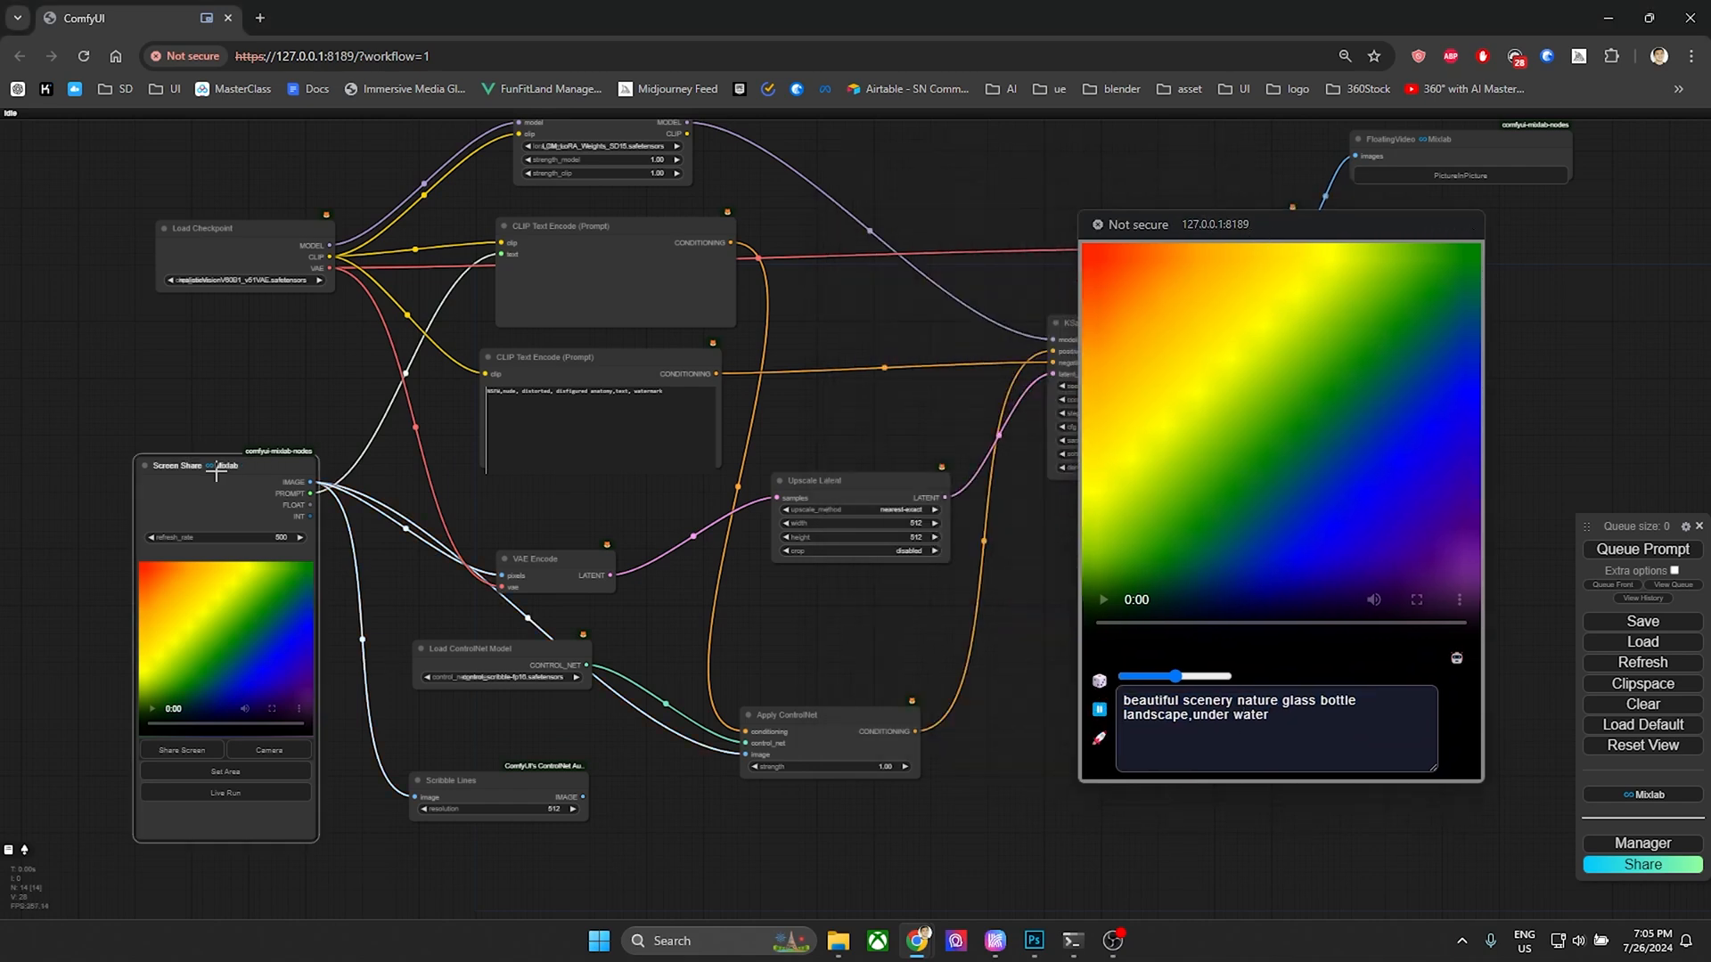
pyautogui.click(181, 754)
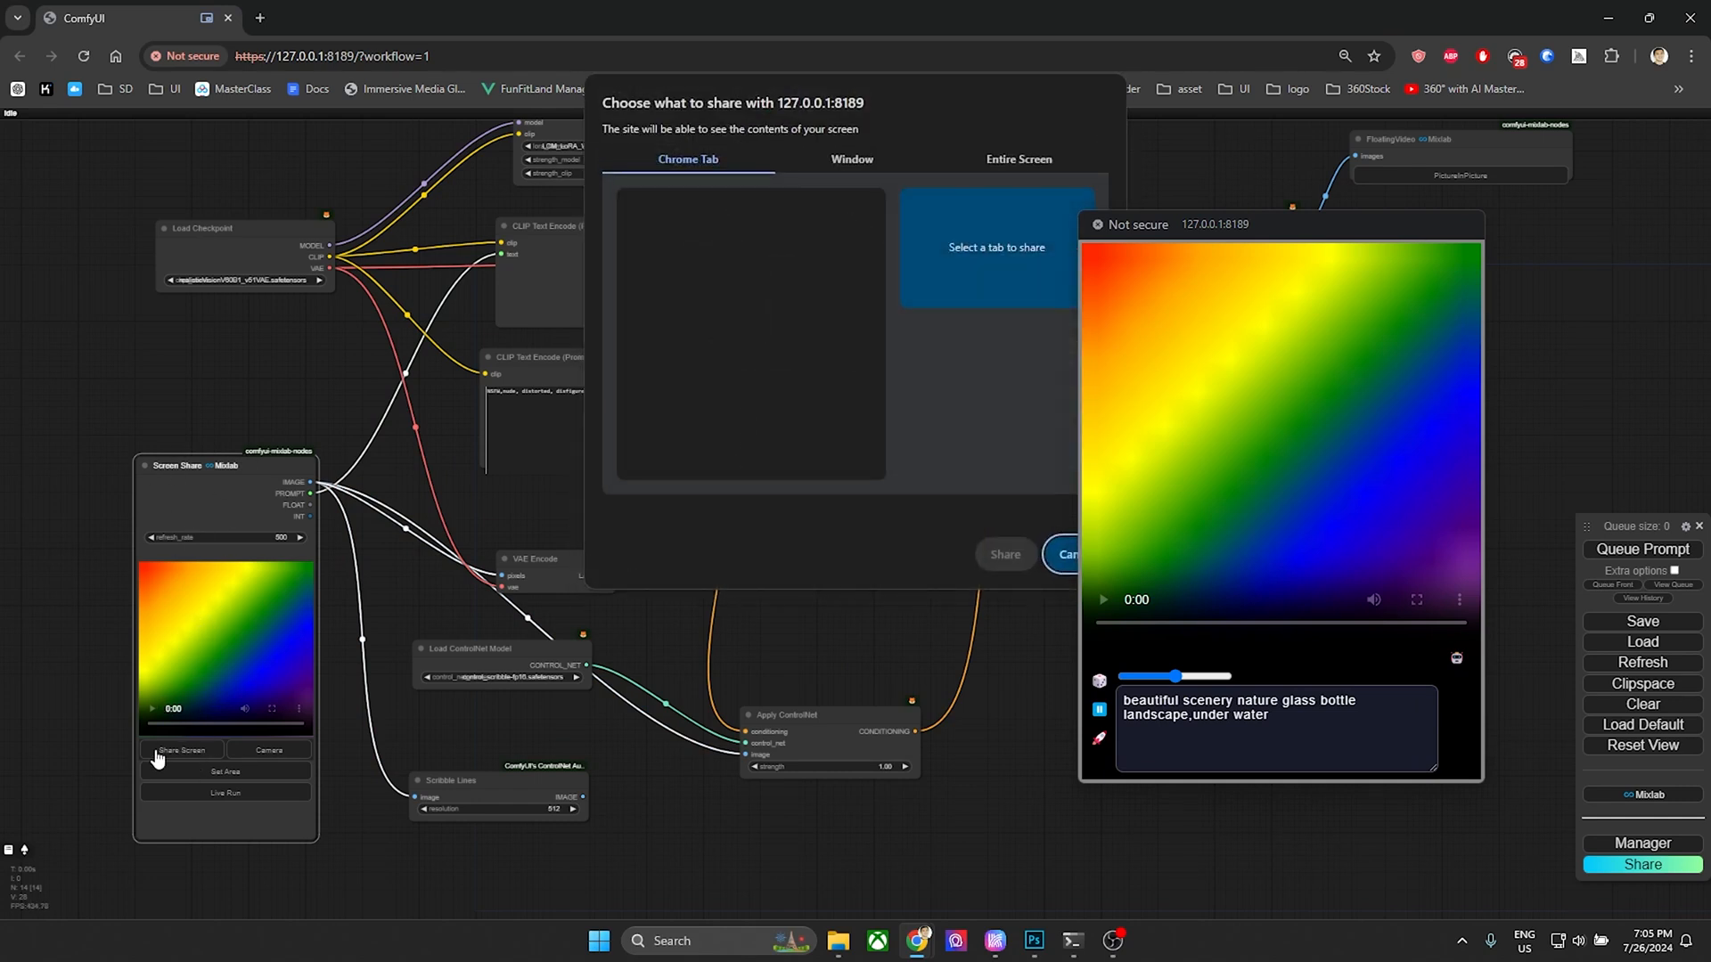
pyautogui.click(862, 164)
pyautogui.click(1021, 440)
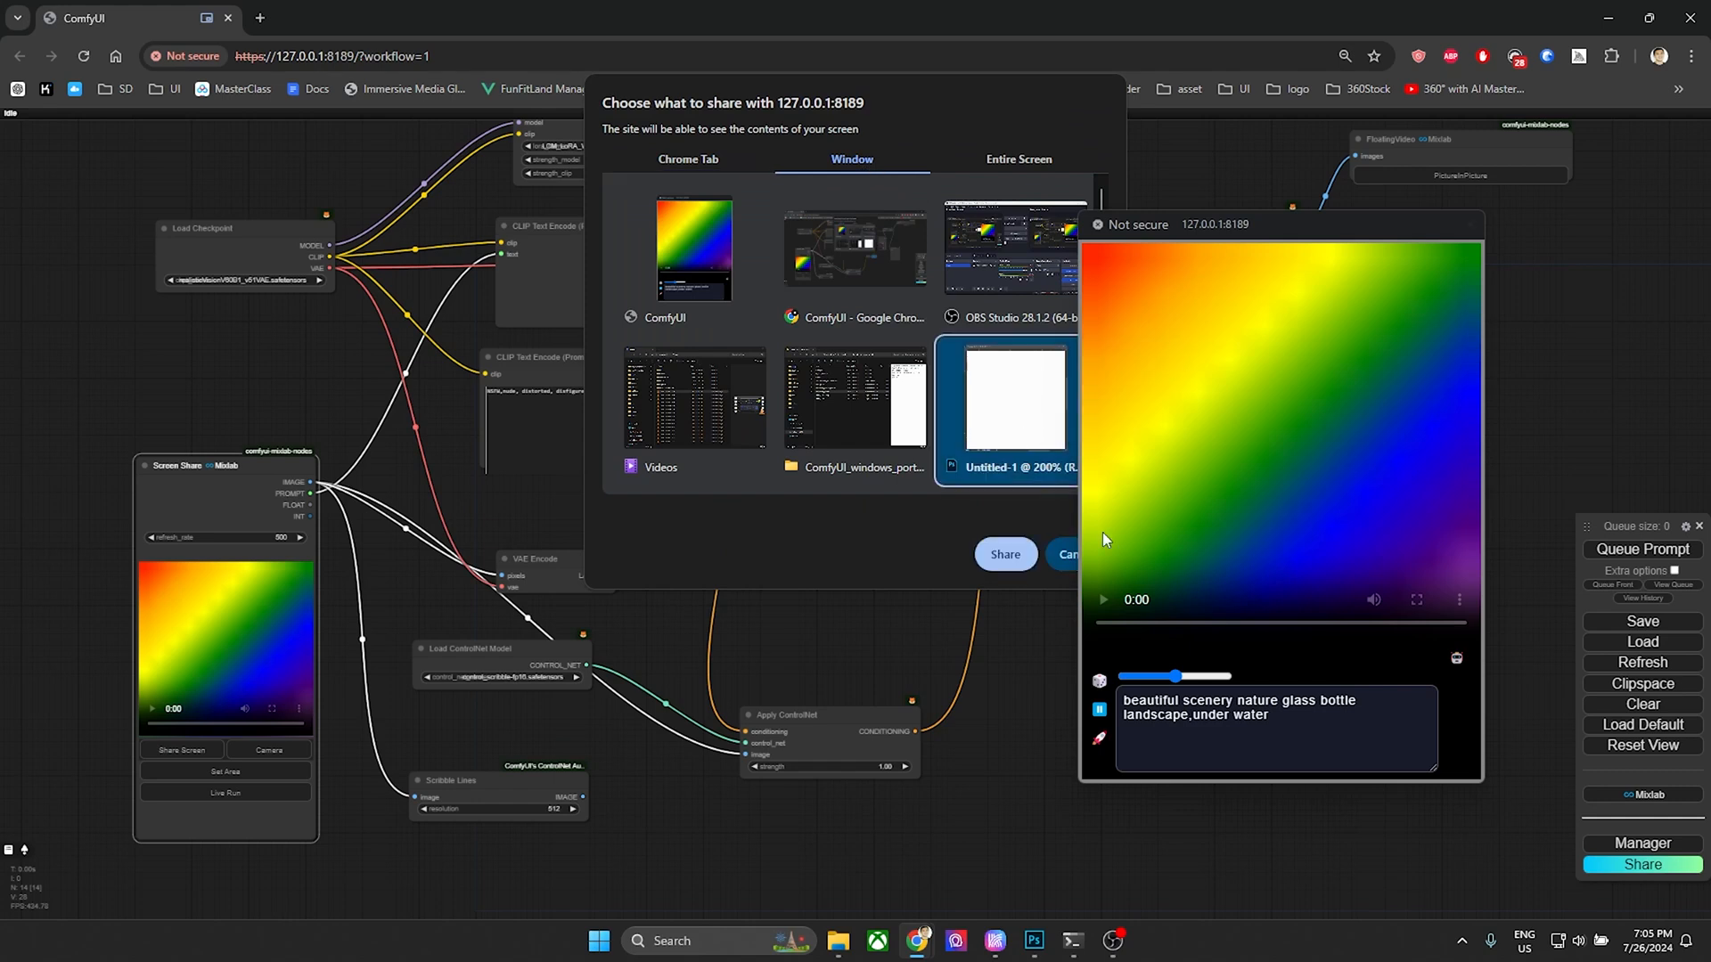
pyautogui.moveTo(1244, 236); pyautogui.dragTo(1417, 240)
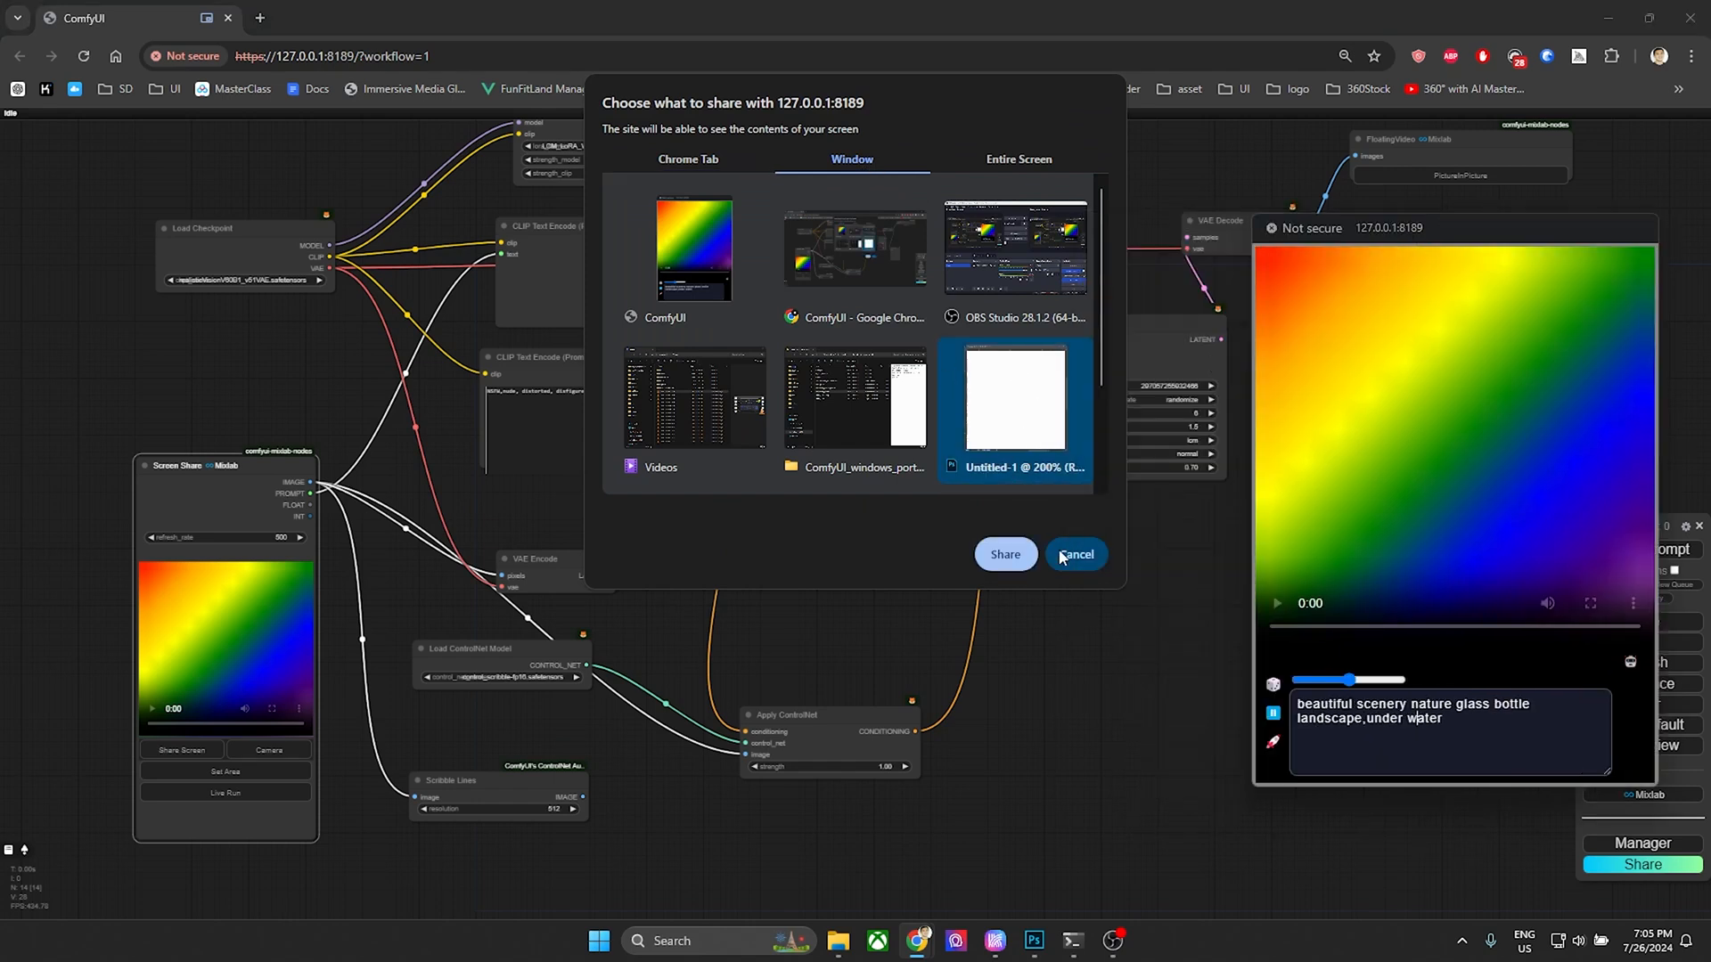
pyautogui.click(1005, 554)
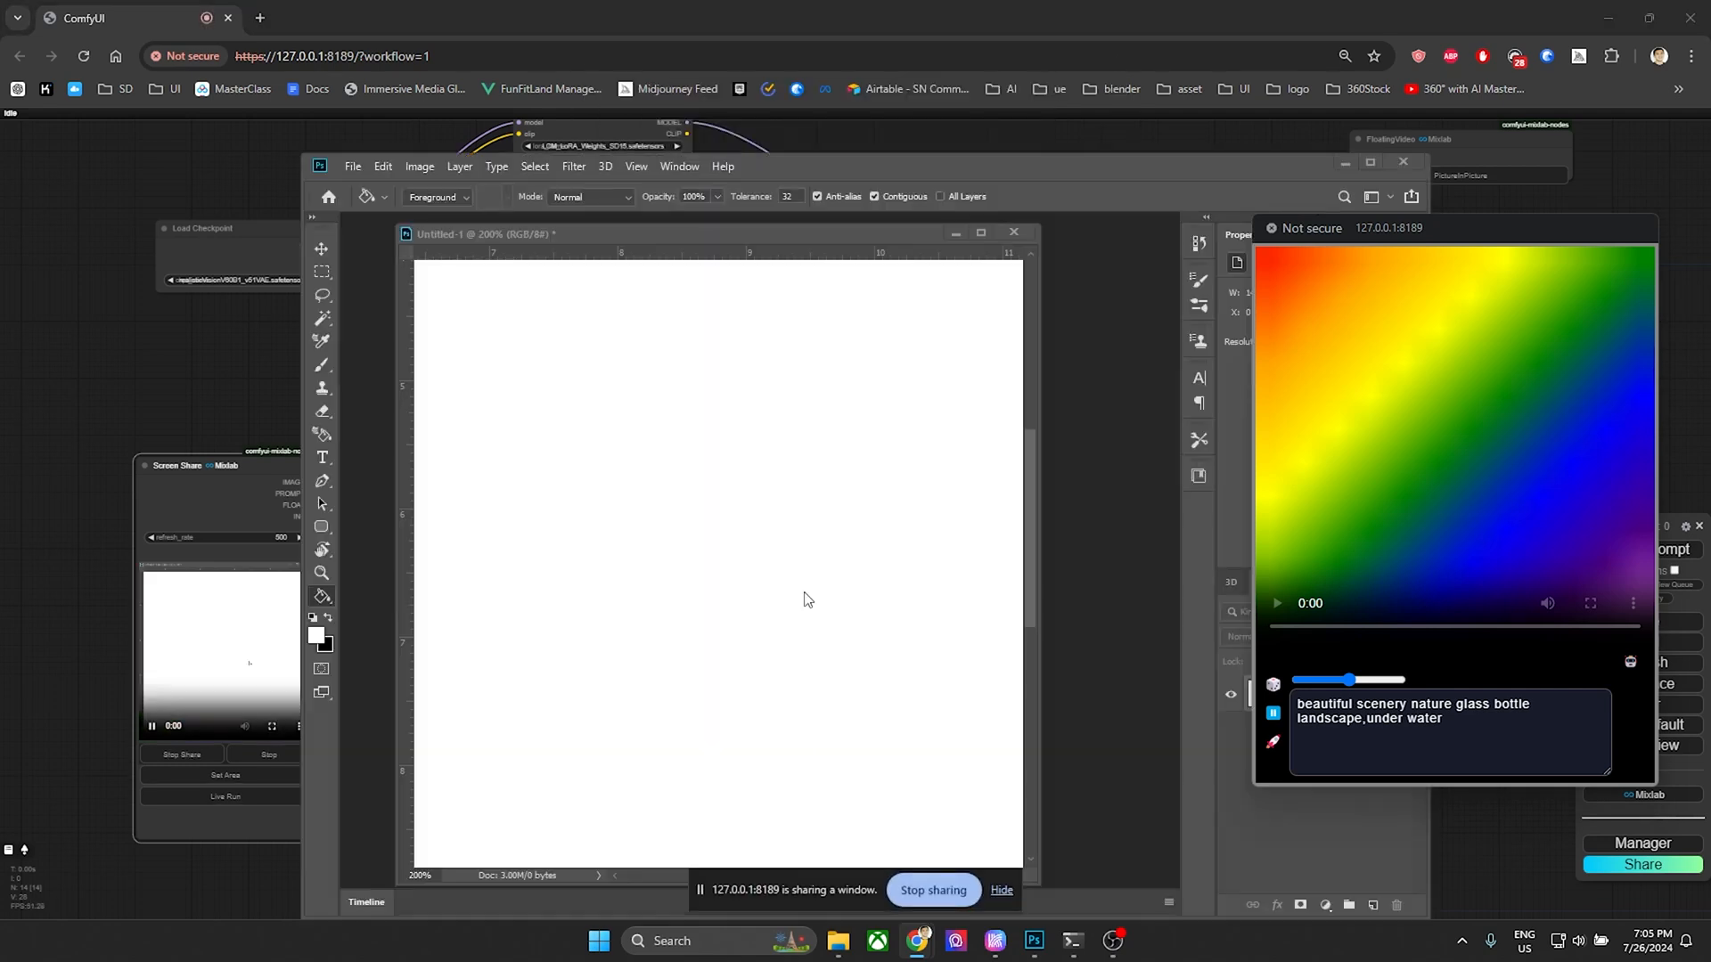
# Set the Screen Share node's capture area to the white Photoshop canvas and check the canvas in Photoshop.
pyautogui.click(159, 384)
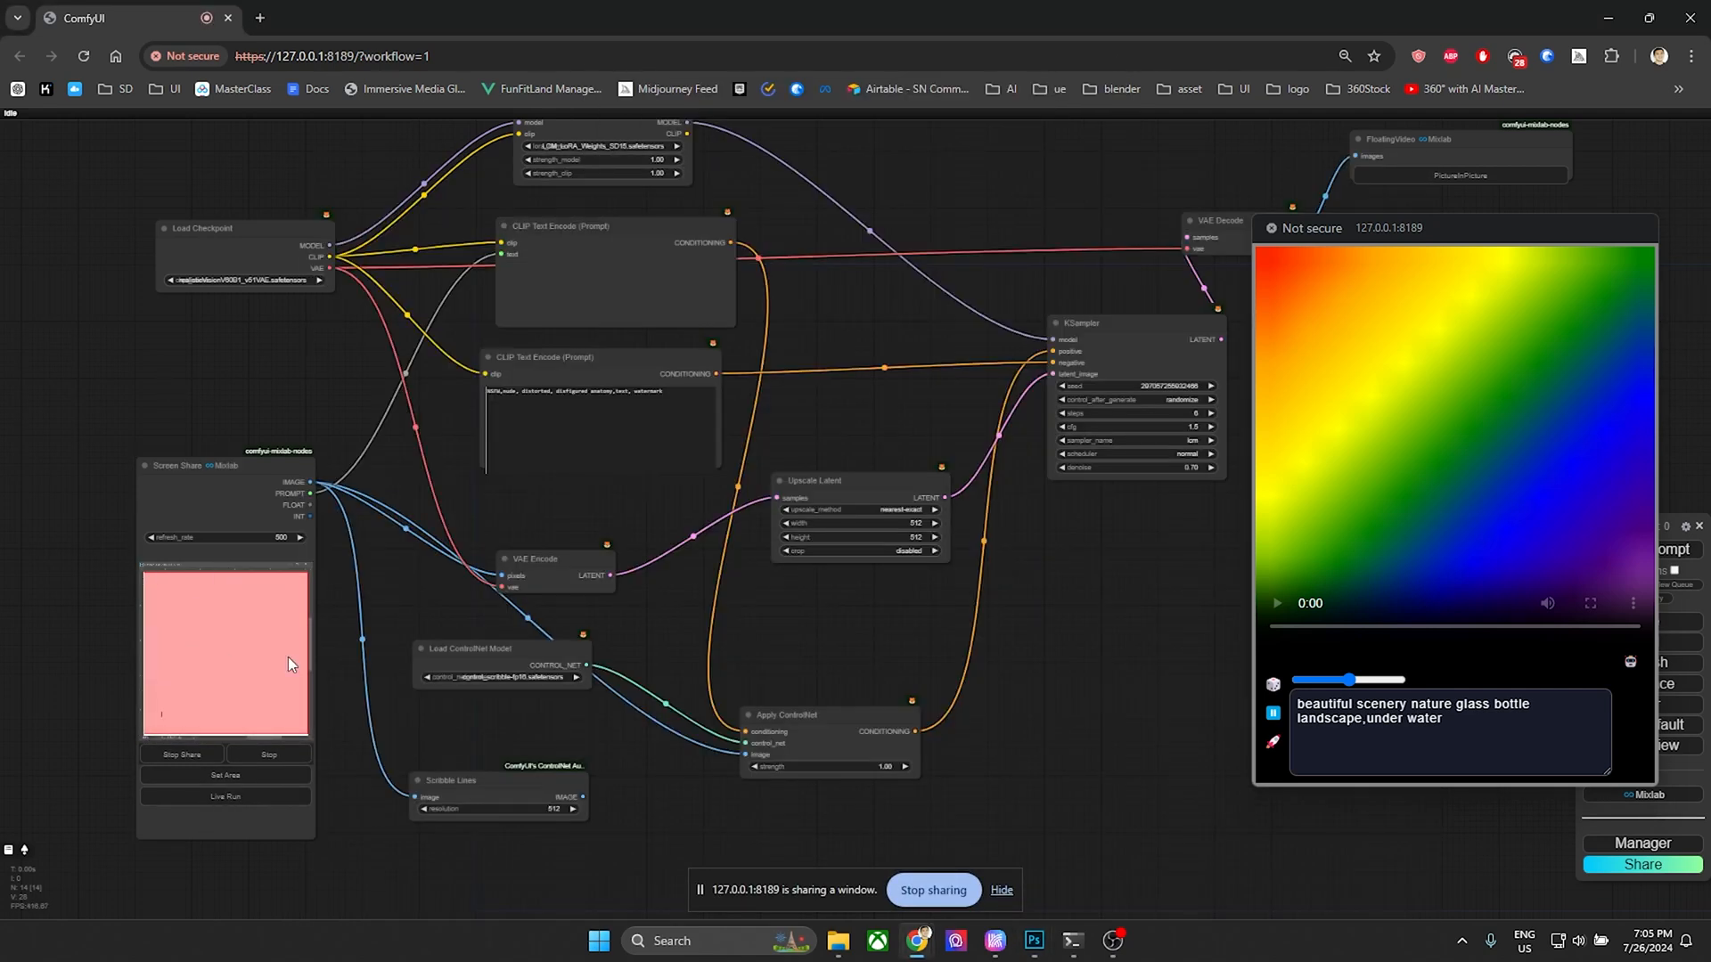
pyautogui.click(226, 777)
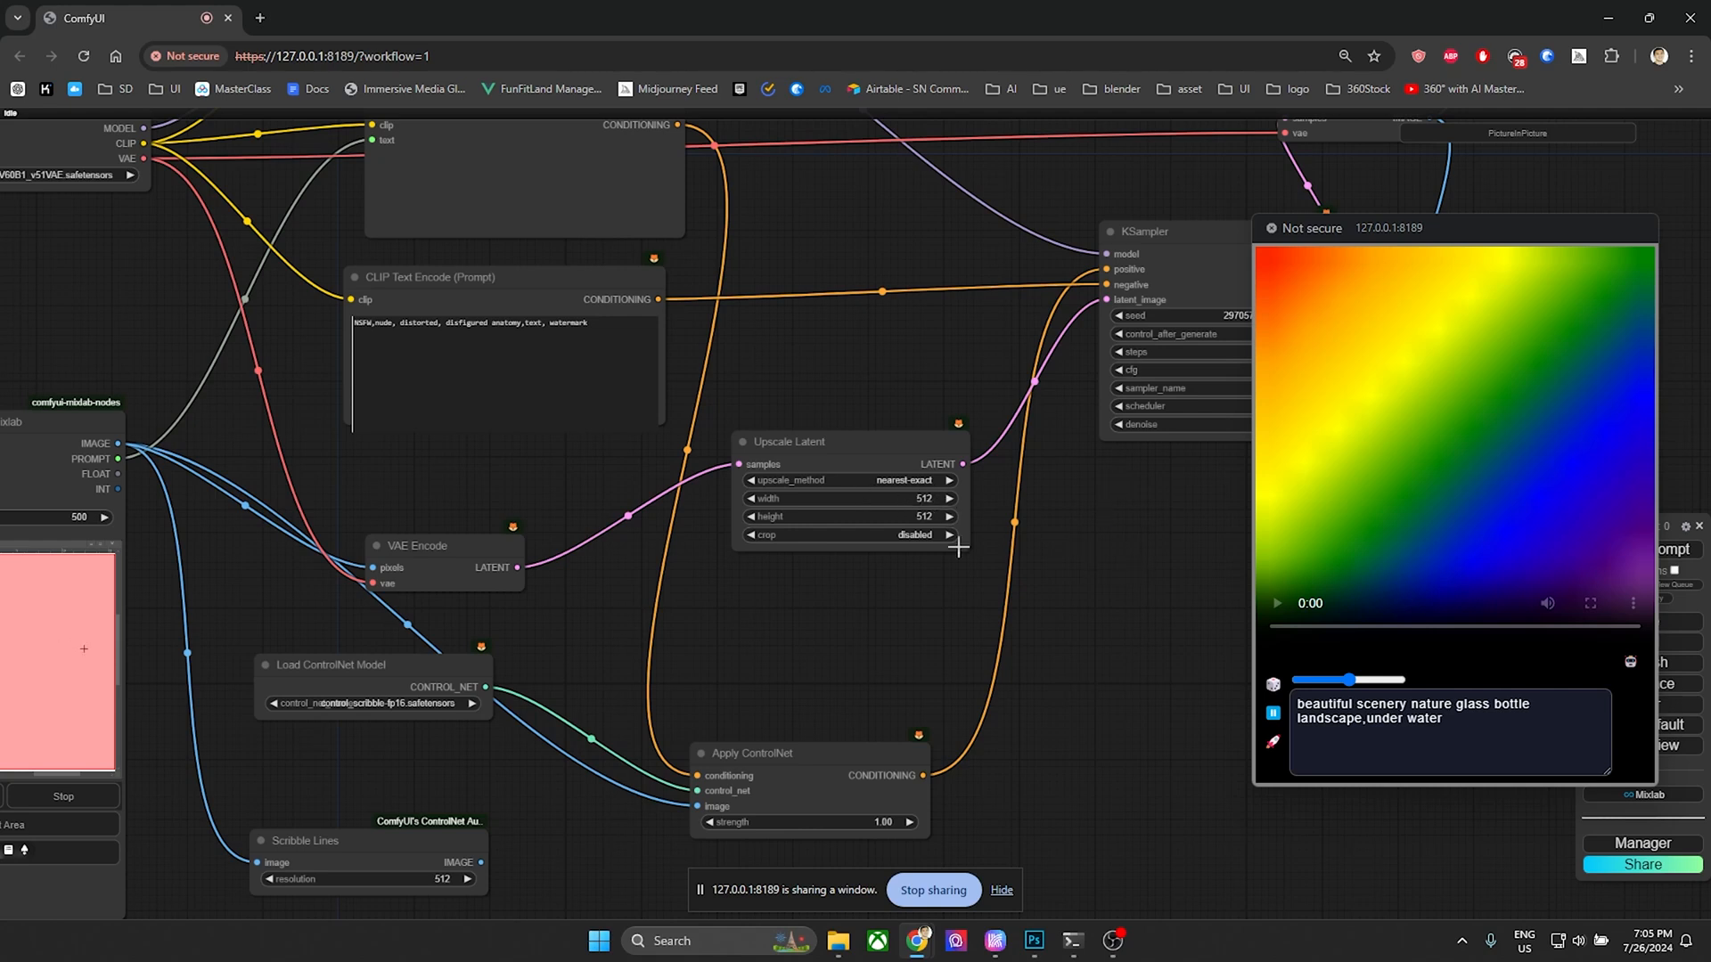
pyautogui.click(1082, 860)
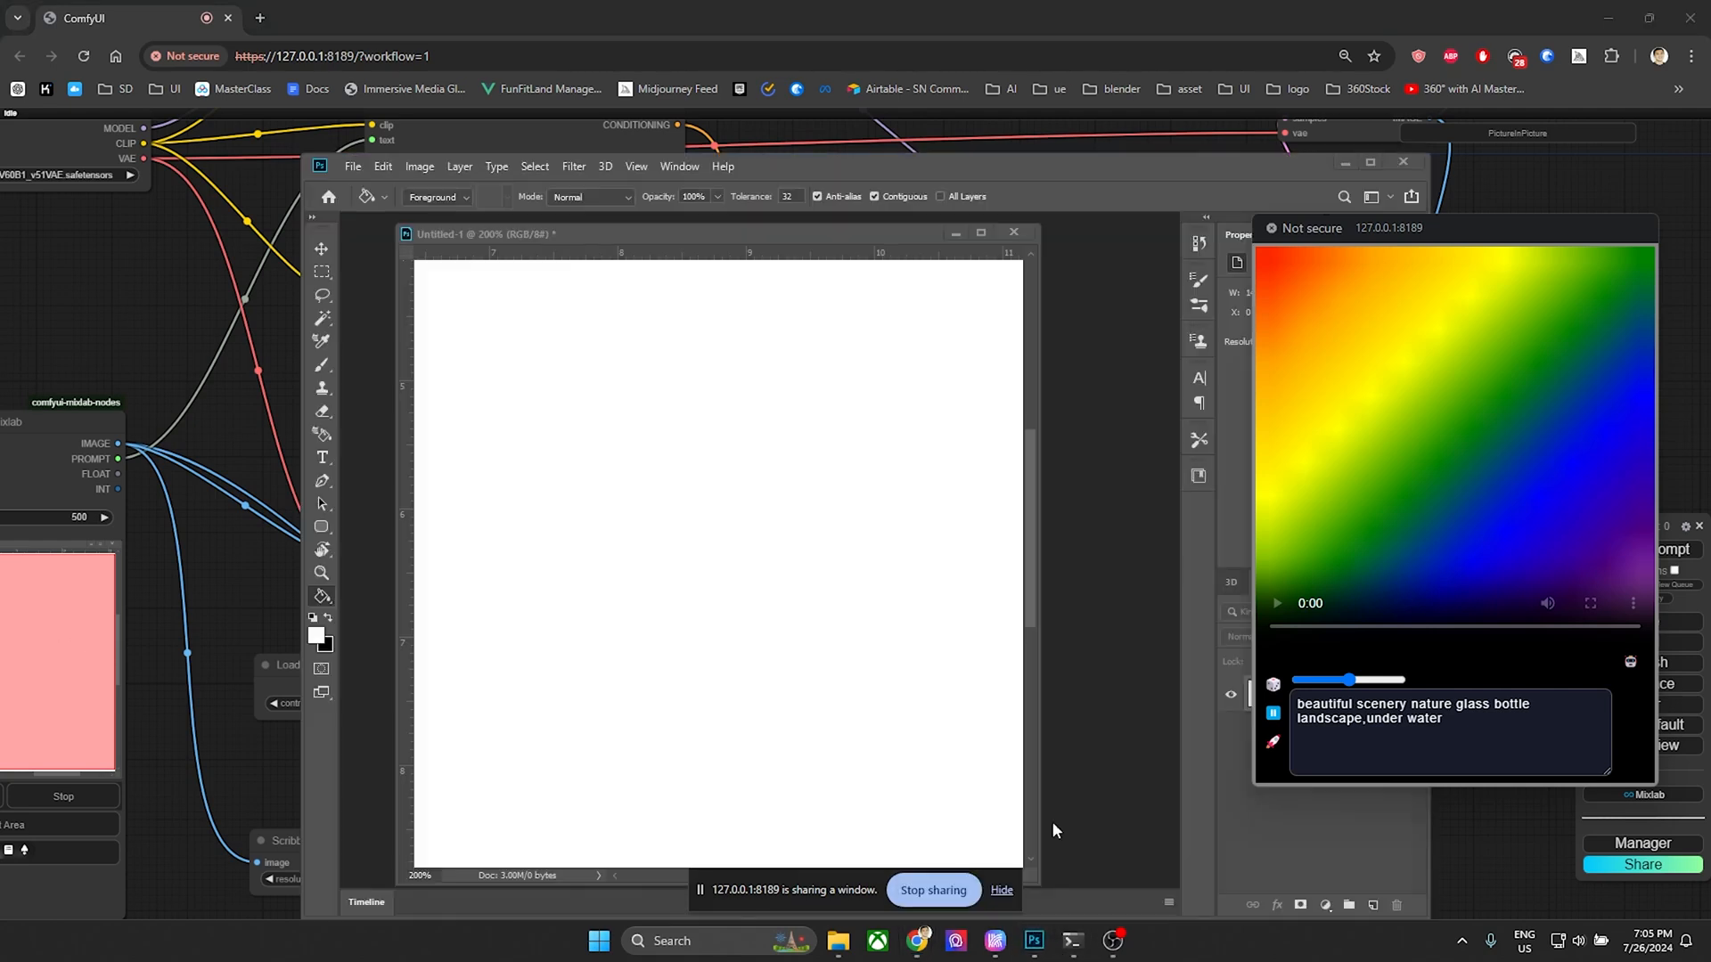
pyautogui.click(238, 301)
# Queue the prompt for generation and move the floating video window clear of the KSampler node.
pyautogui.moveTo(770, 417); pyautogui.dragTo(200, 621)
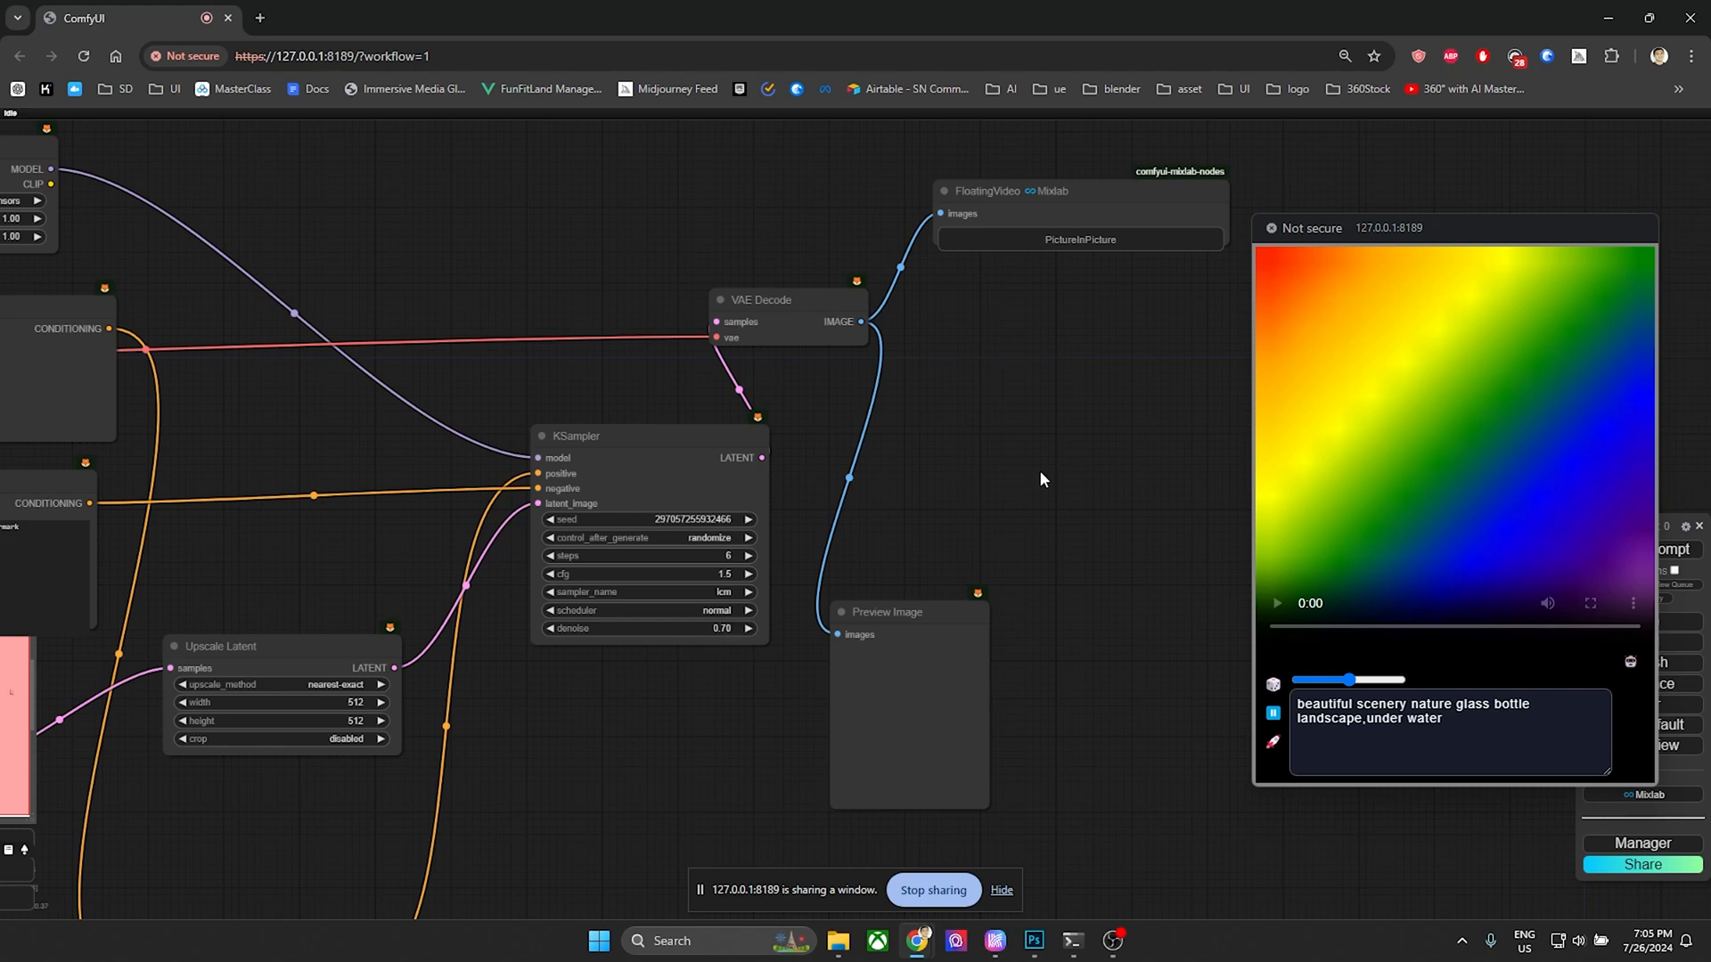
pyautogui.scroll(-5, 1040, 479)
pyautogui.moveTo(1534, 230); pyautogui.dragTo(1263, 251)
pyautogui.click(1670, 551)
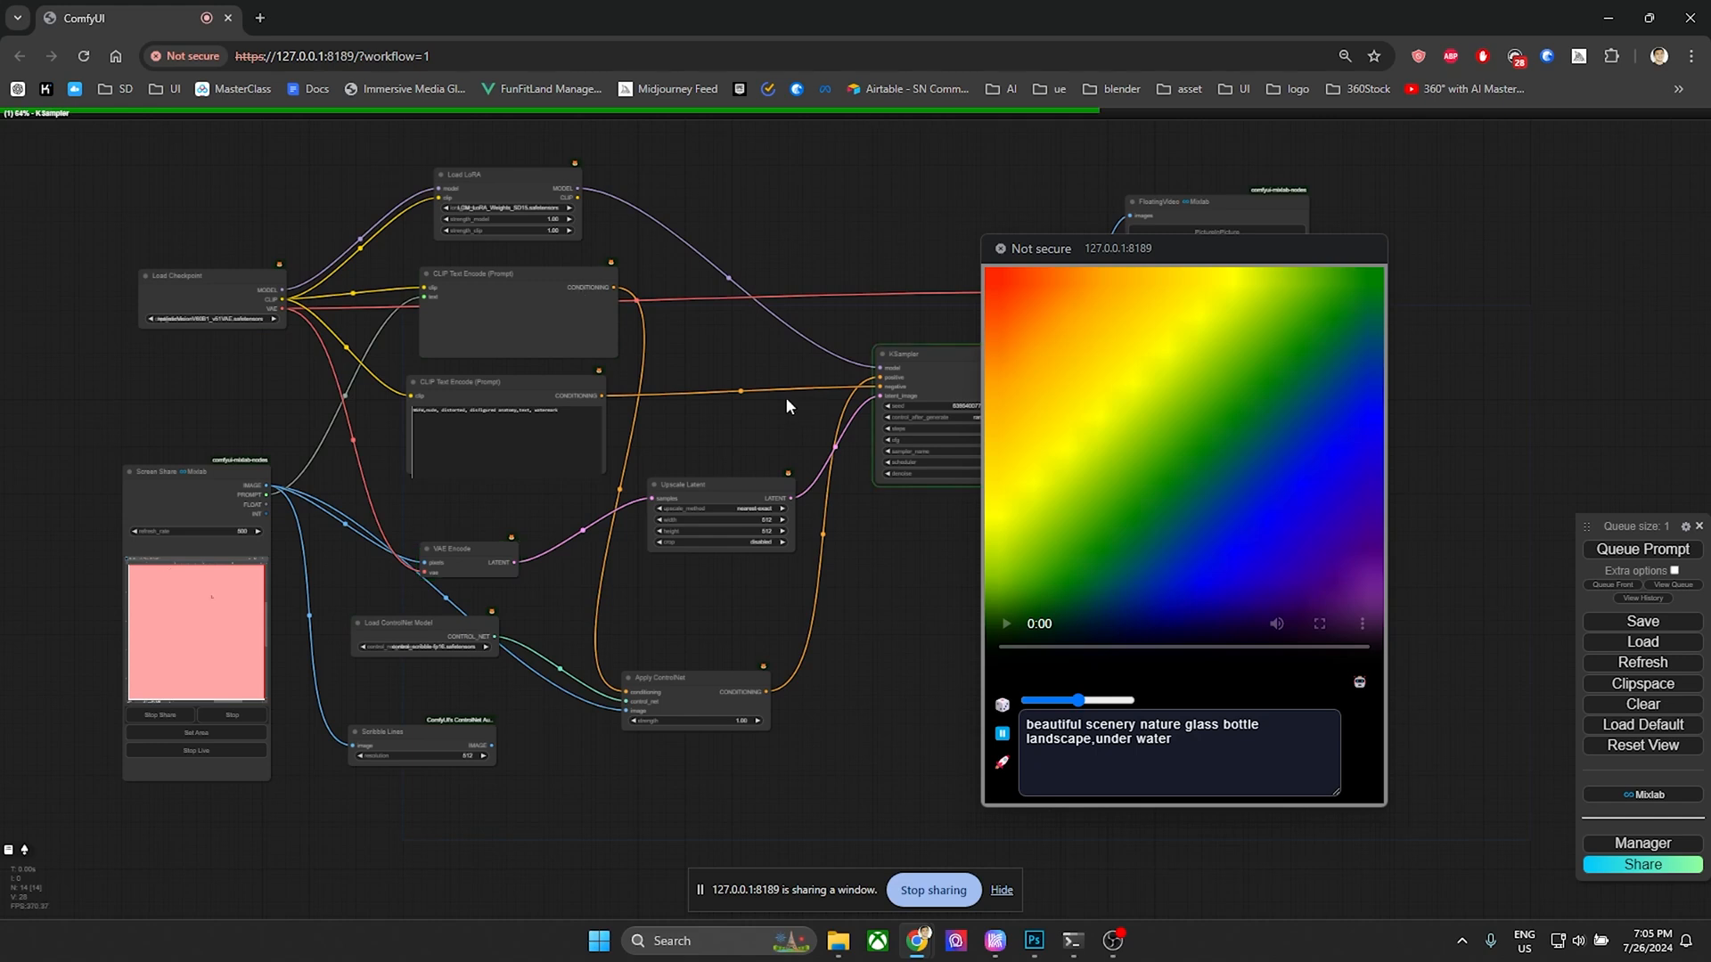
pyautogui.moveTo(1279, 237); pyautogui.dragTo(1361, 226)
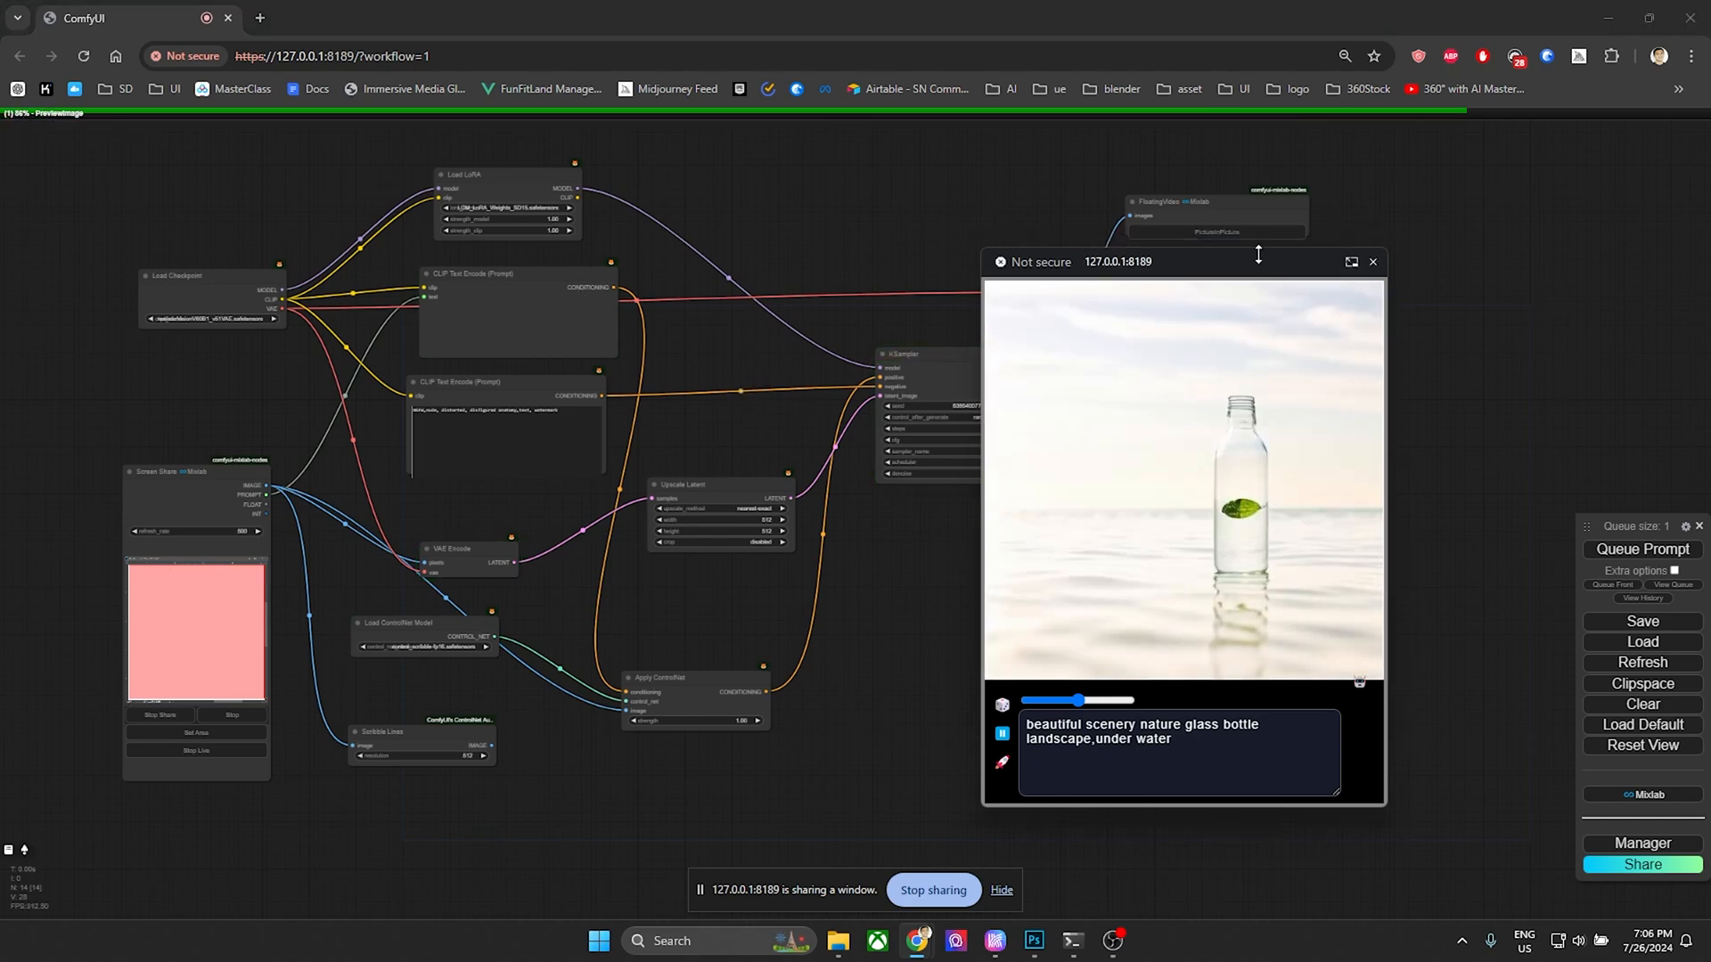
pyautogui.moveTo(1256, 253); pyautogui.dragTo(1369, 235)
# Switch to the Untitled-1 canvas in Photoshop and brush a black hollow rectangle, an oval and a thick horizontal stroke.
pyautogui.moveTo(1038, 947)
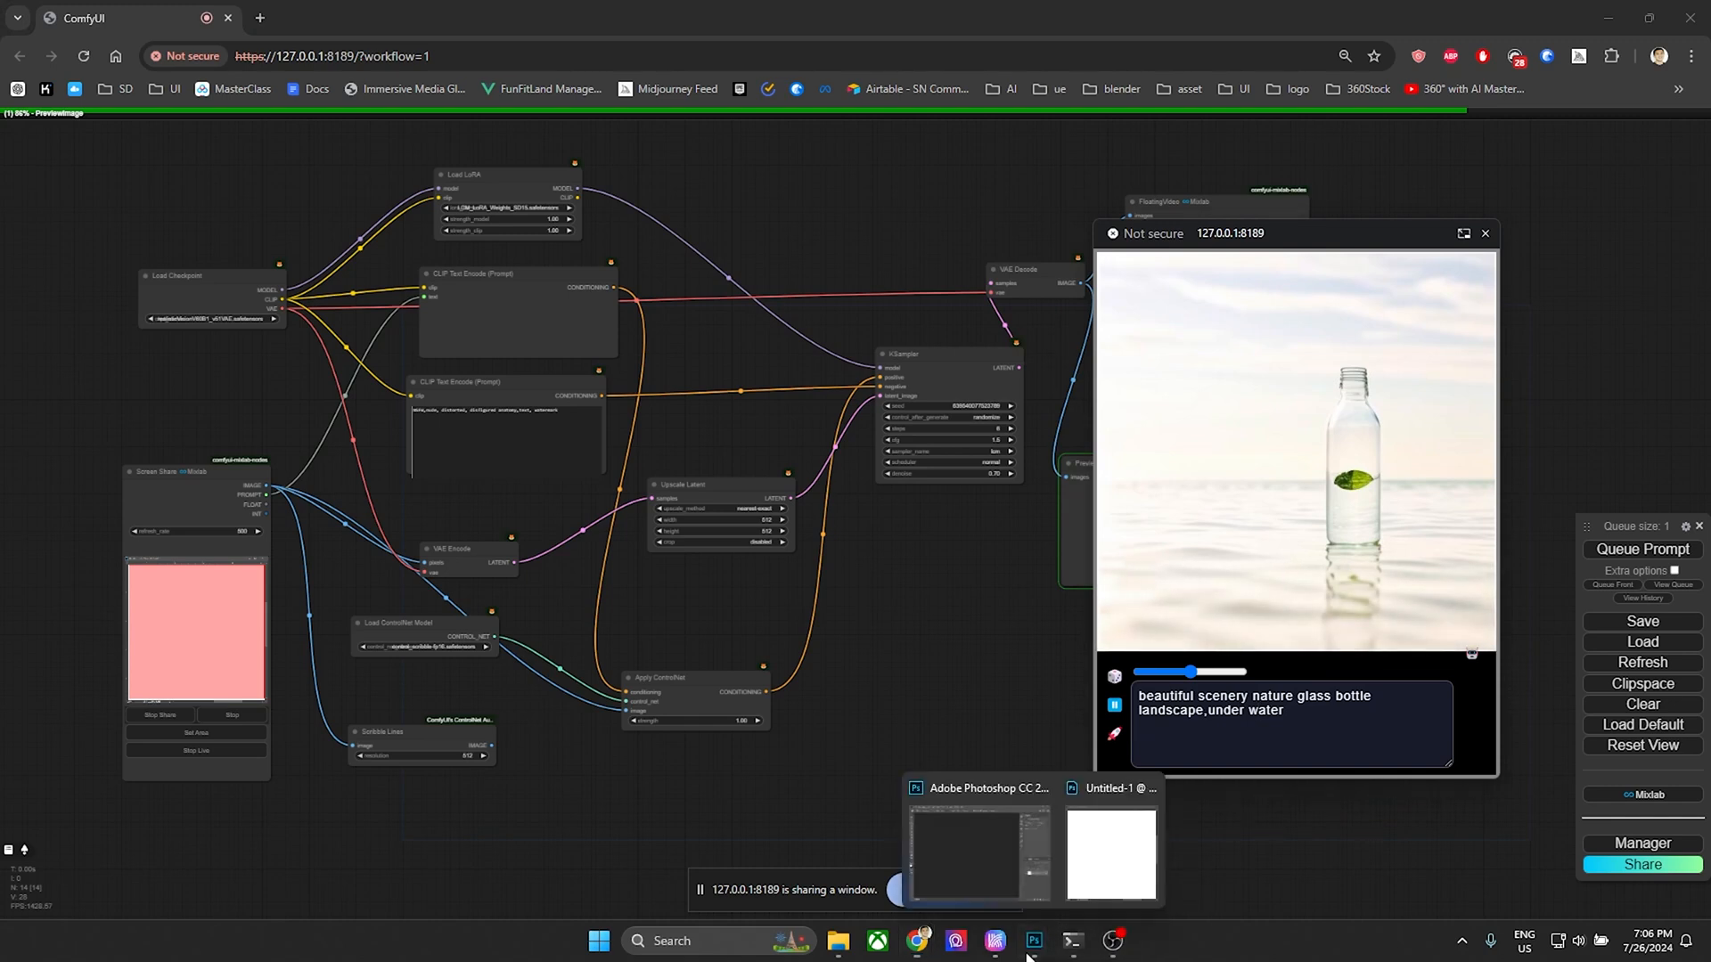
pyautogui.click(1051, 866)
pyautogui.press('b')
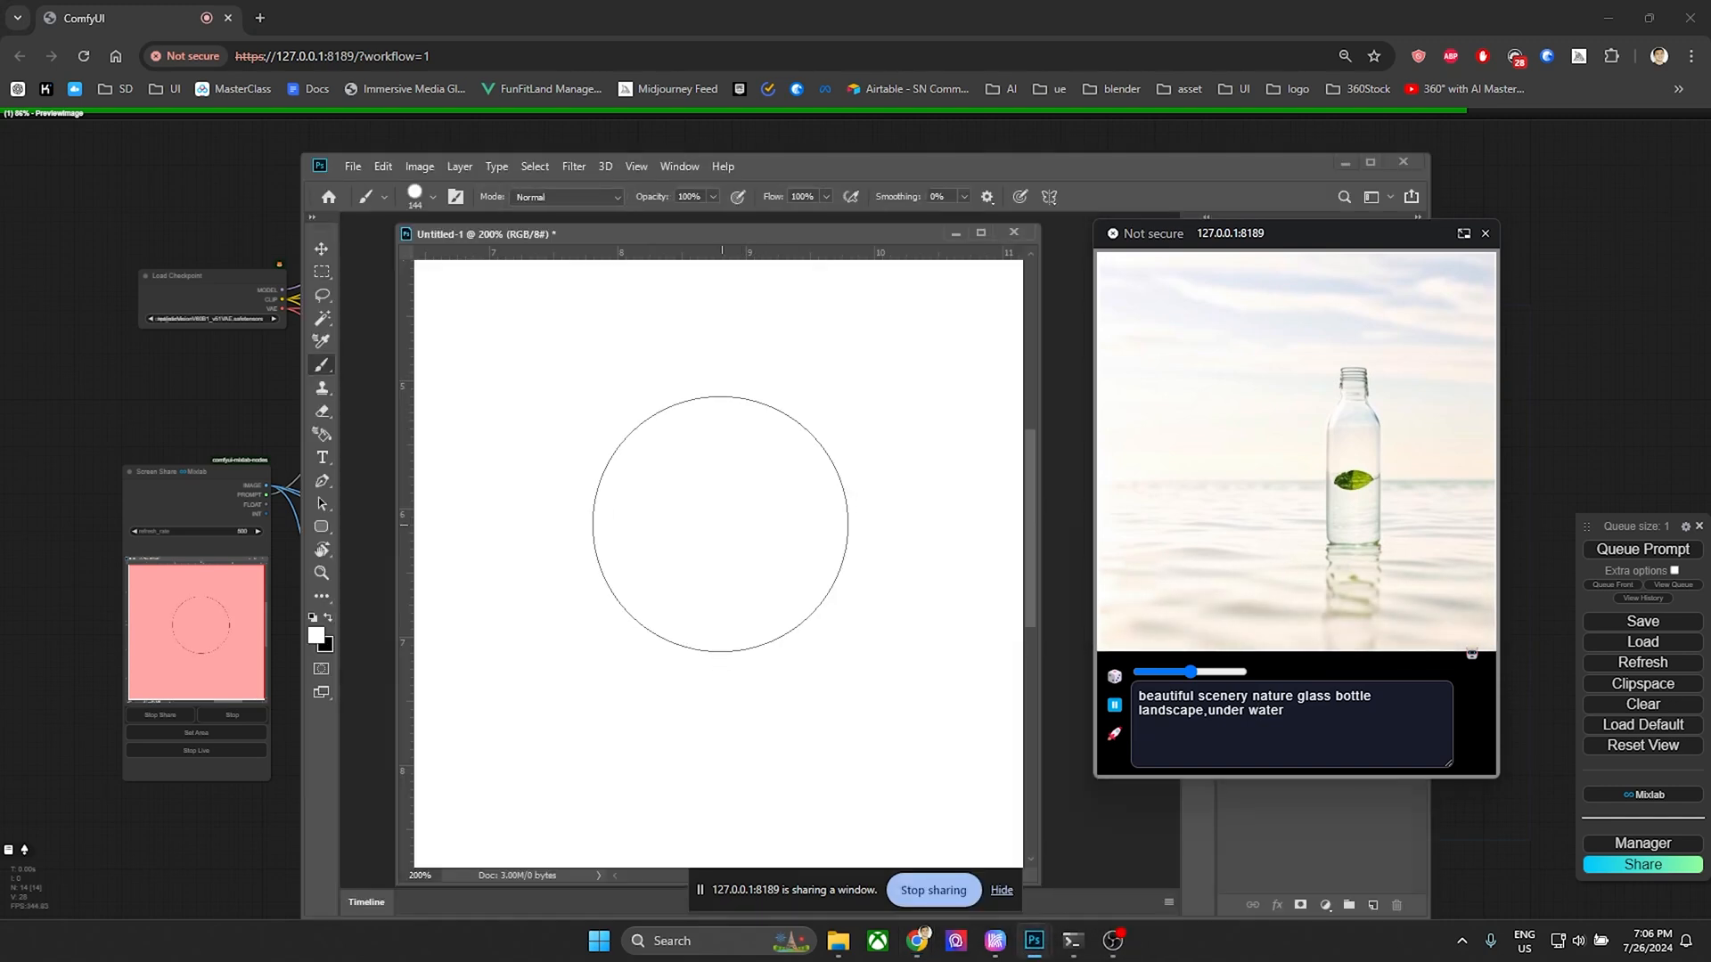
pyautogui.moveTo(710, 508)
pyautogui.mouseDown()
pyautogui.moveTo(593, 487)
pyautogui.moveTo(571, 655)
pyautogui.mouseUp()
pyautogui.moveTo(604, 458)
pyautogui.mouseDown()
pyautogui.moveTo(735, 584)
pyautogui.moveTo(725, 677)
pyautogui.moveTo(580, 672)
pyautogui.mouseUp()
pyautogui.moveTo(785, 541); pyautogui.dragTo(831, 546)
pyautogui.moveTo(844, 466); pyautogui.dragTo(843, 430)
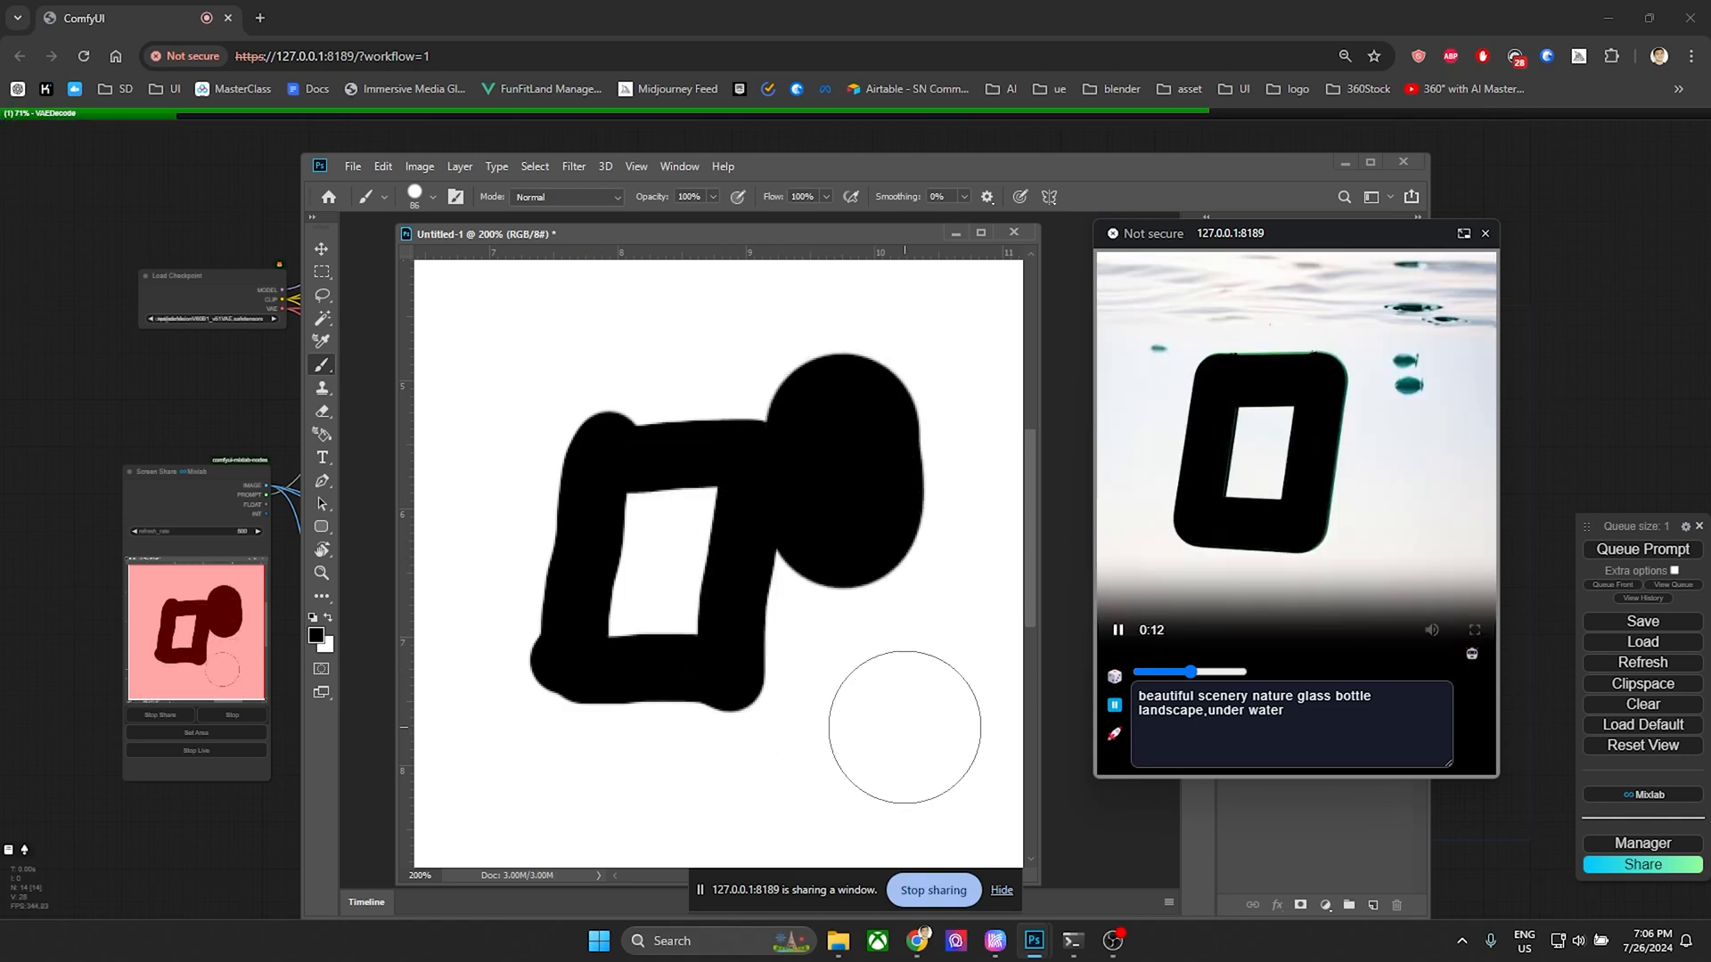
pyautogui.moveTo(922, 700); pyautogui.dragTo(790, 707)
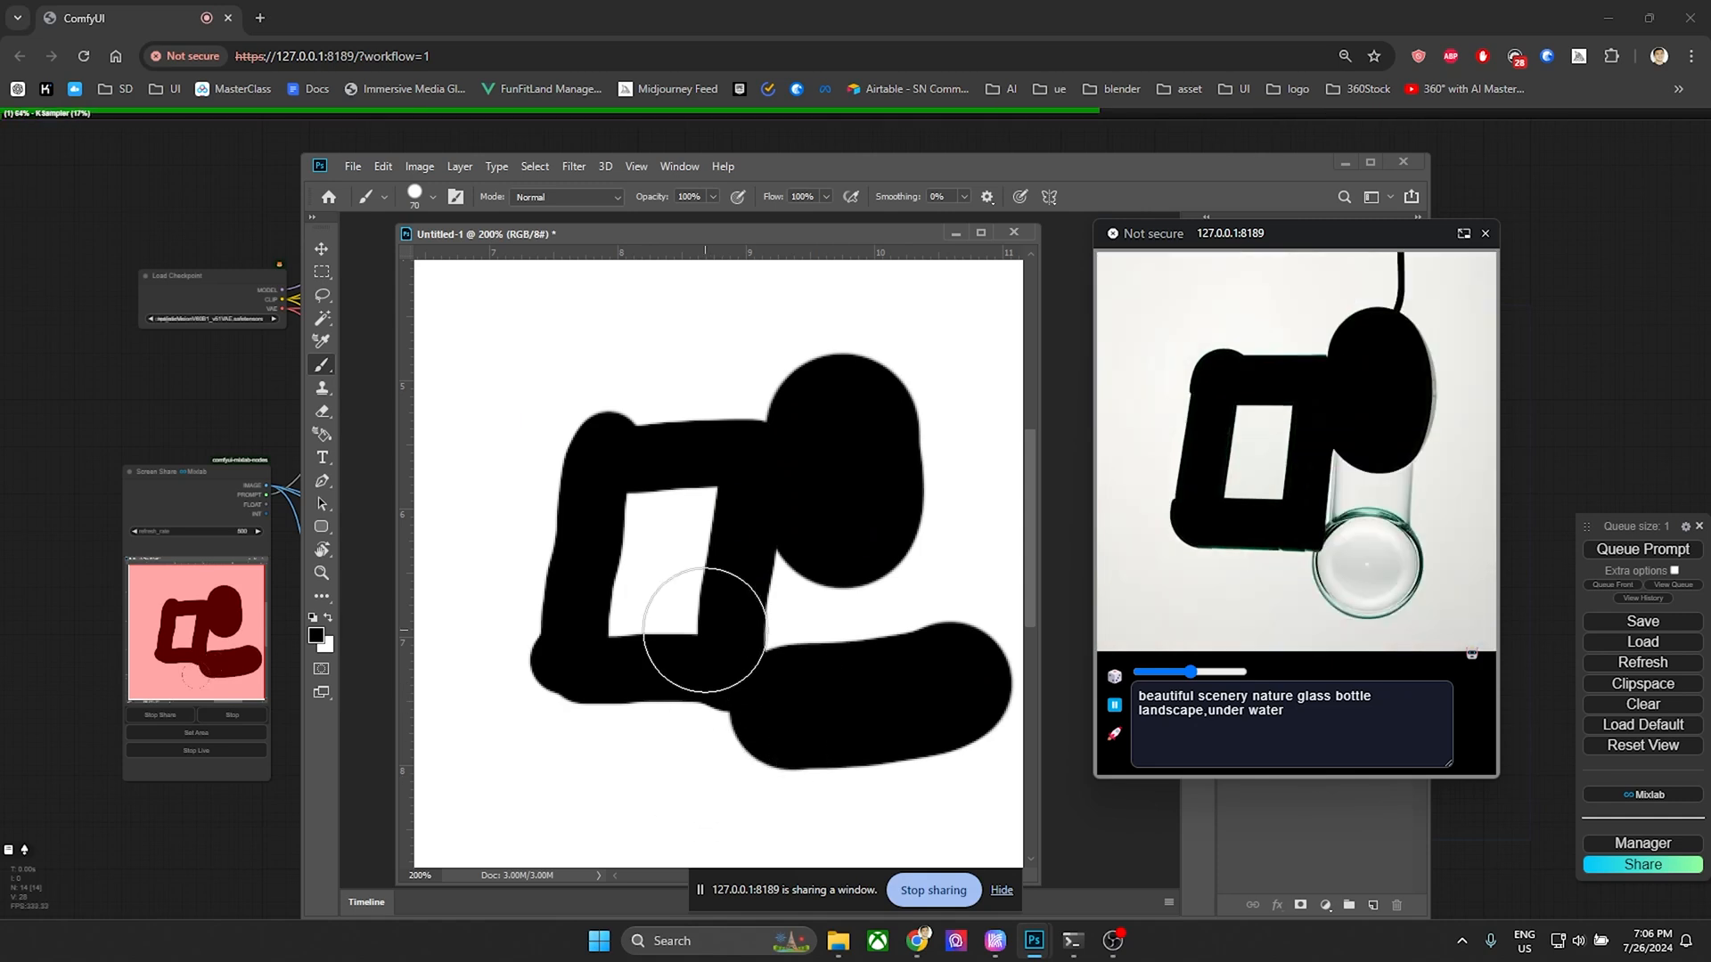
# Fill the background around the black shapes with green using the Paint Bucket, and fill the inside of the hollow rectangle.
pyautogui.press('g')
pyautogui.moveTo(691, 570)
pyautogui.mouseDown()
pyautogui.moveTo(752, 546)
pyautogui.moveTo(874, 415)
pyautogui.mouseUp()
pyautogui.click(628, 386)
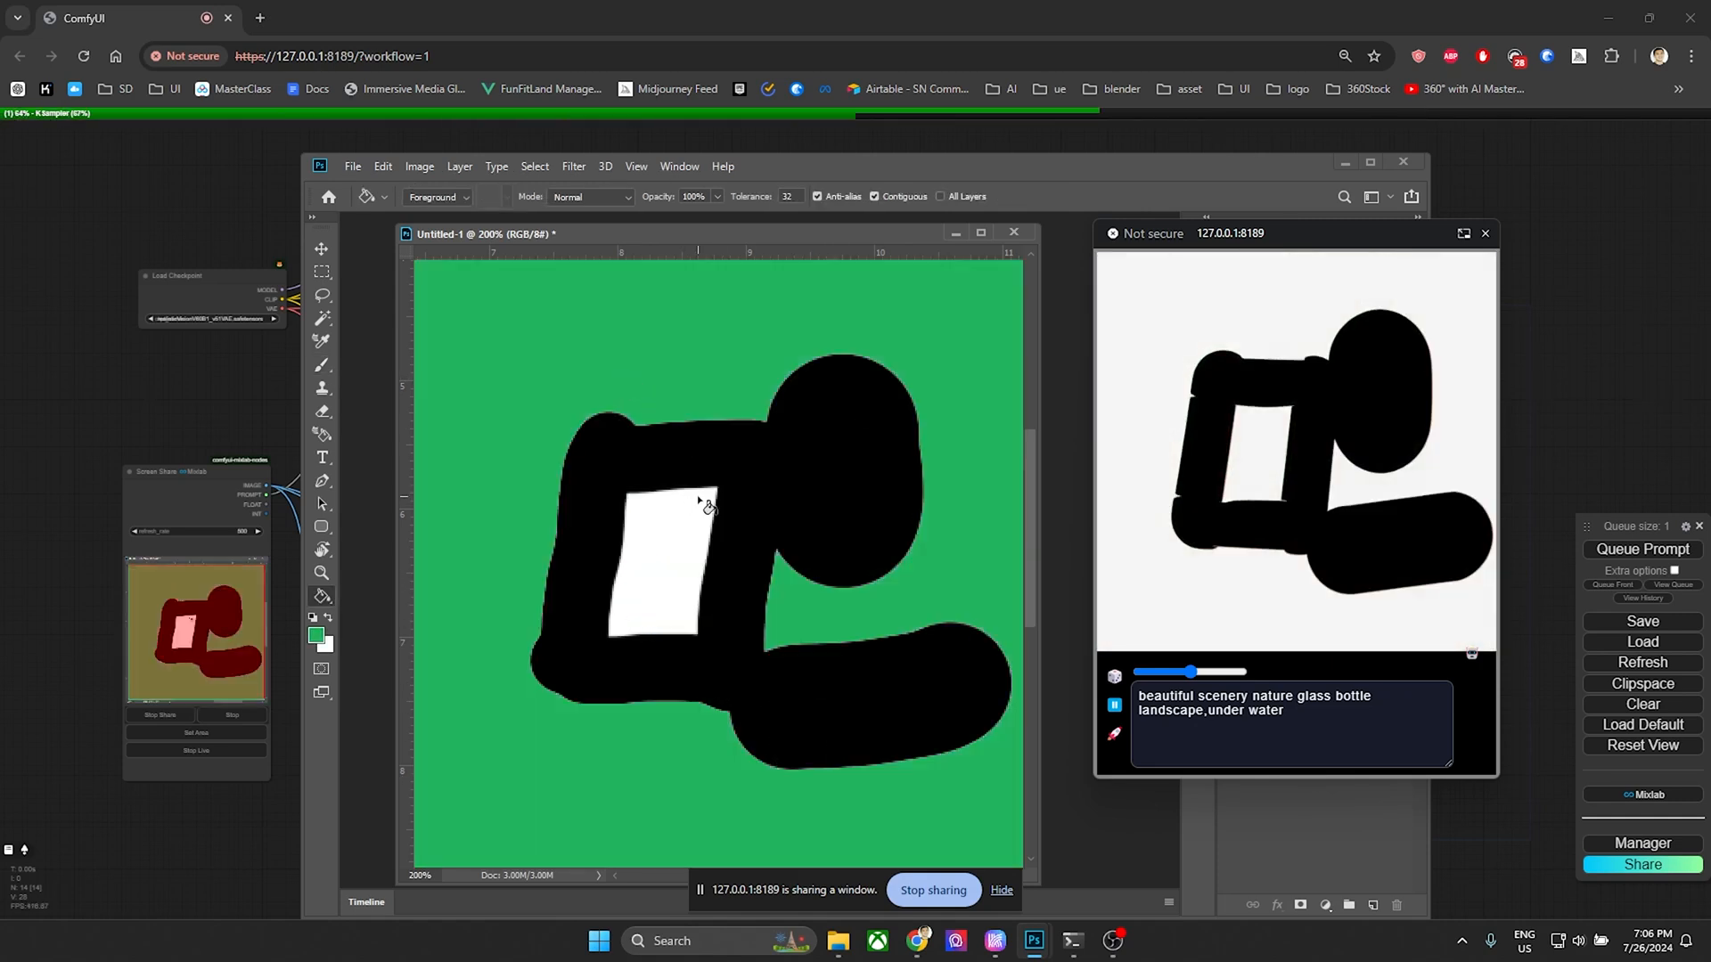
pyautogui.click(661, 584)
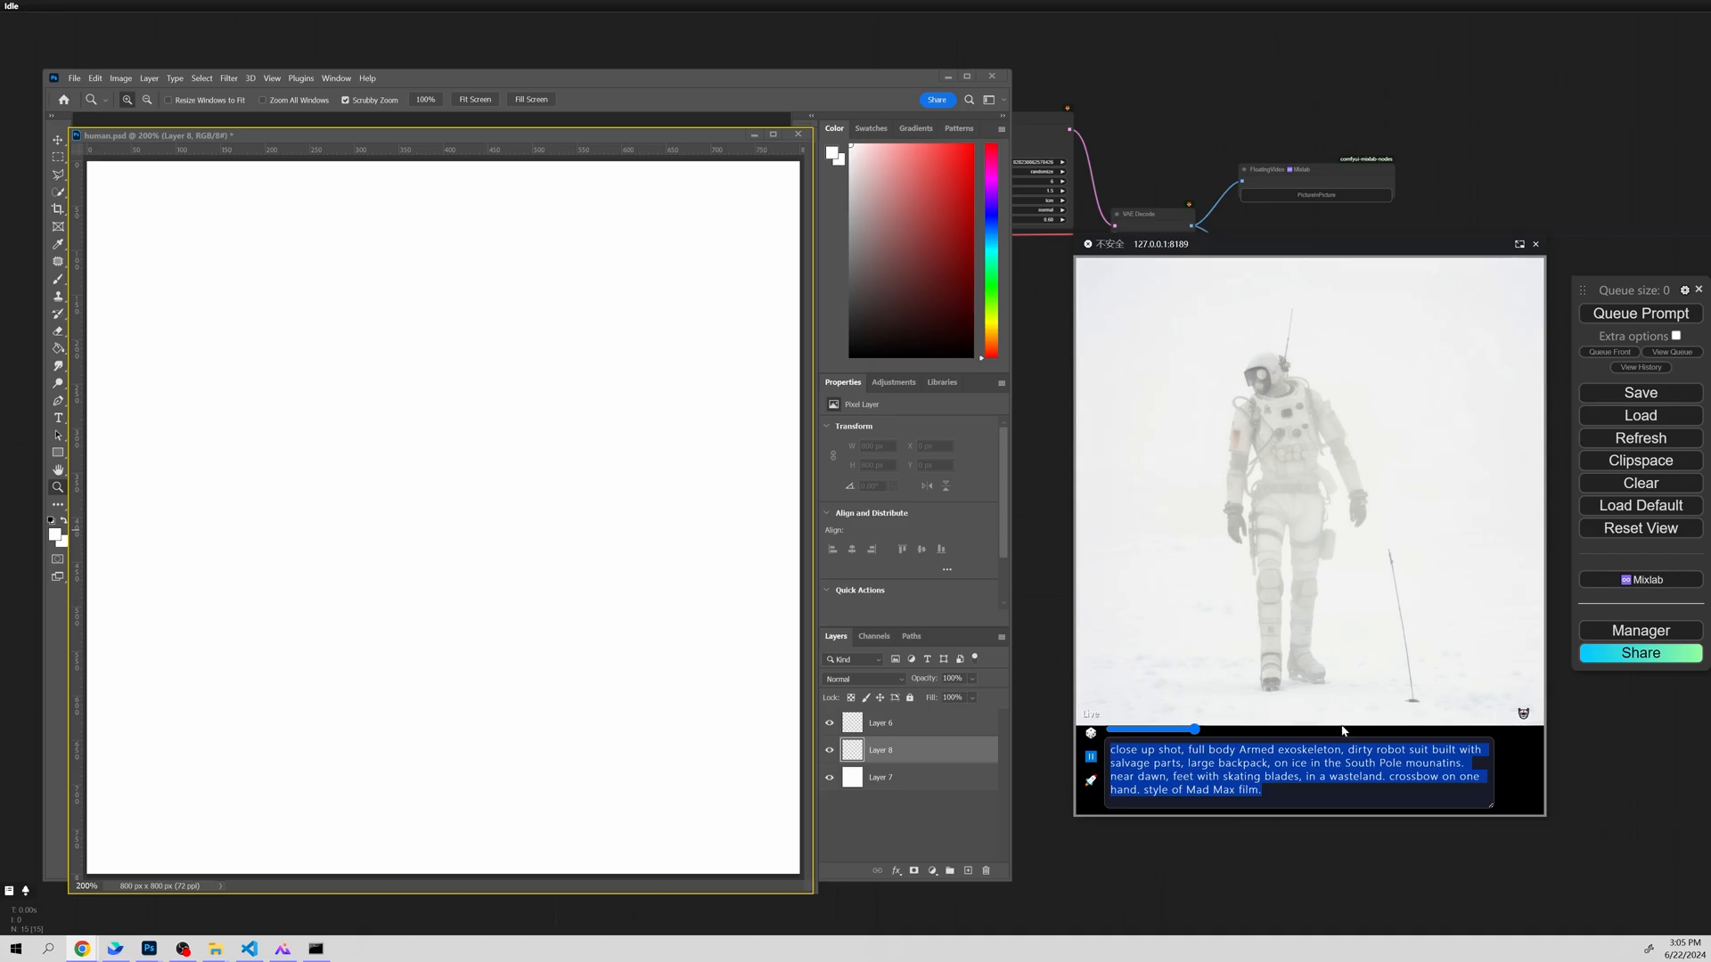
# In human.psd, darken Layer 7 with a Hue/Saturation lightness of -27 and add a white gradient from its upper-right corner.
pyautogui.click(1272, 794)
pyautogui.click(609, 527)
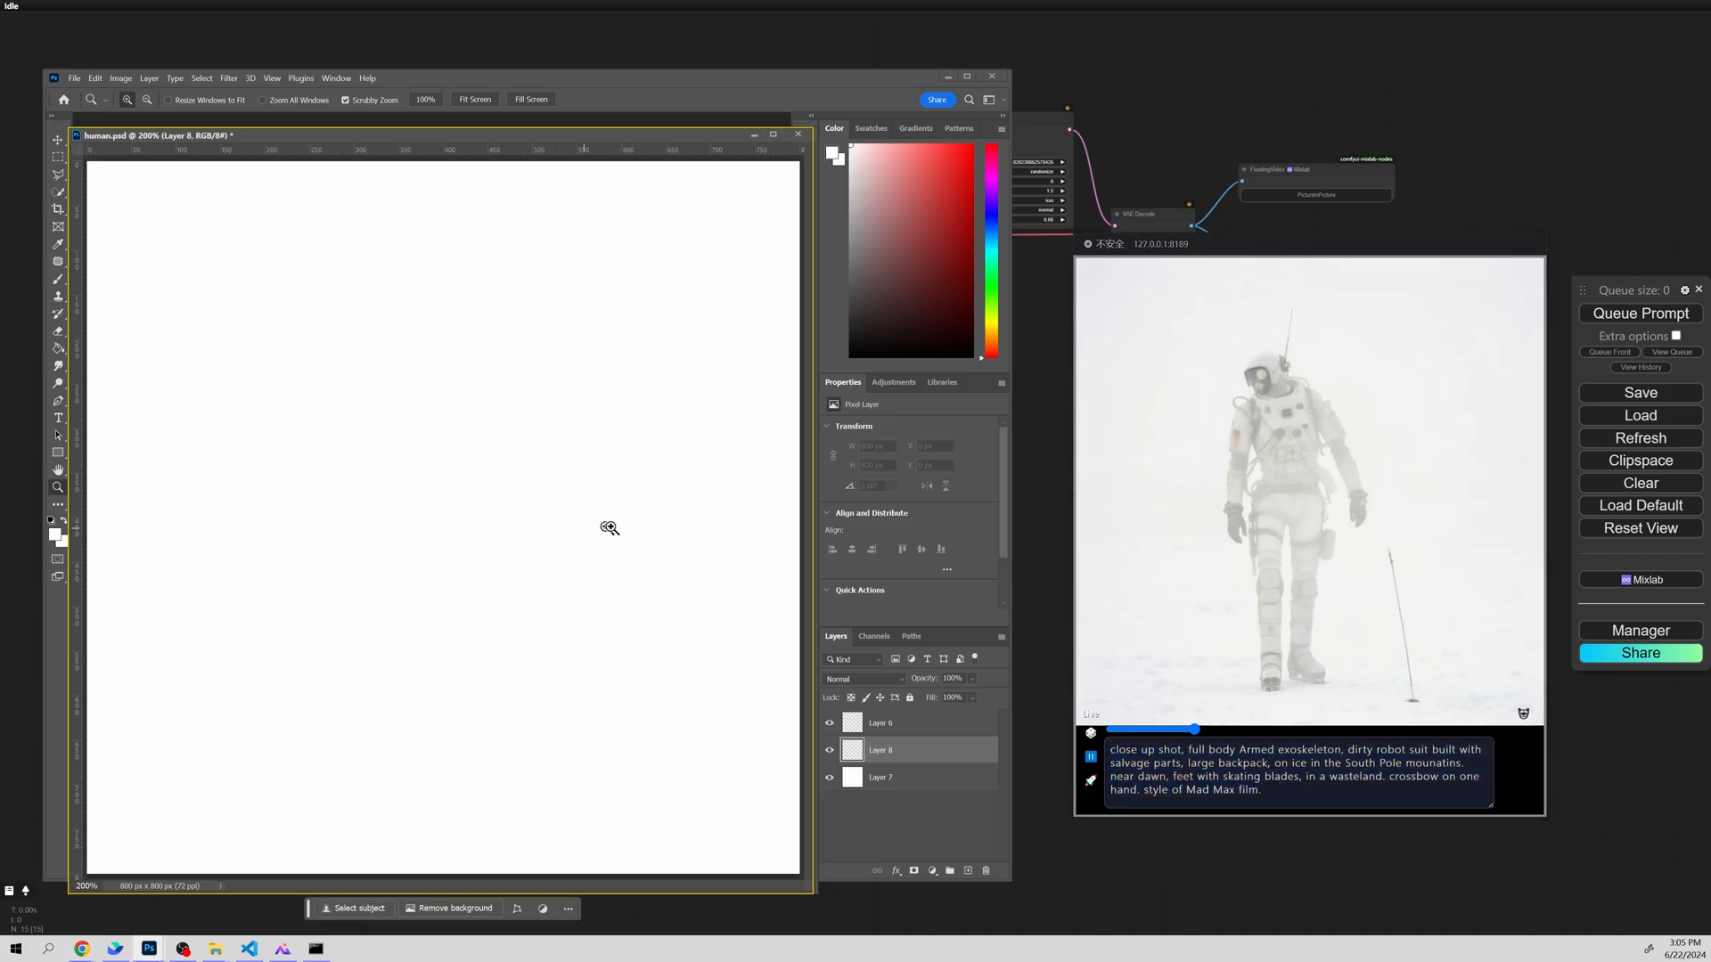
pyautogui.click(886, 781)
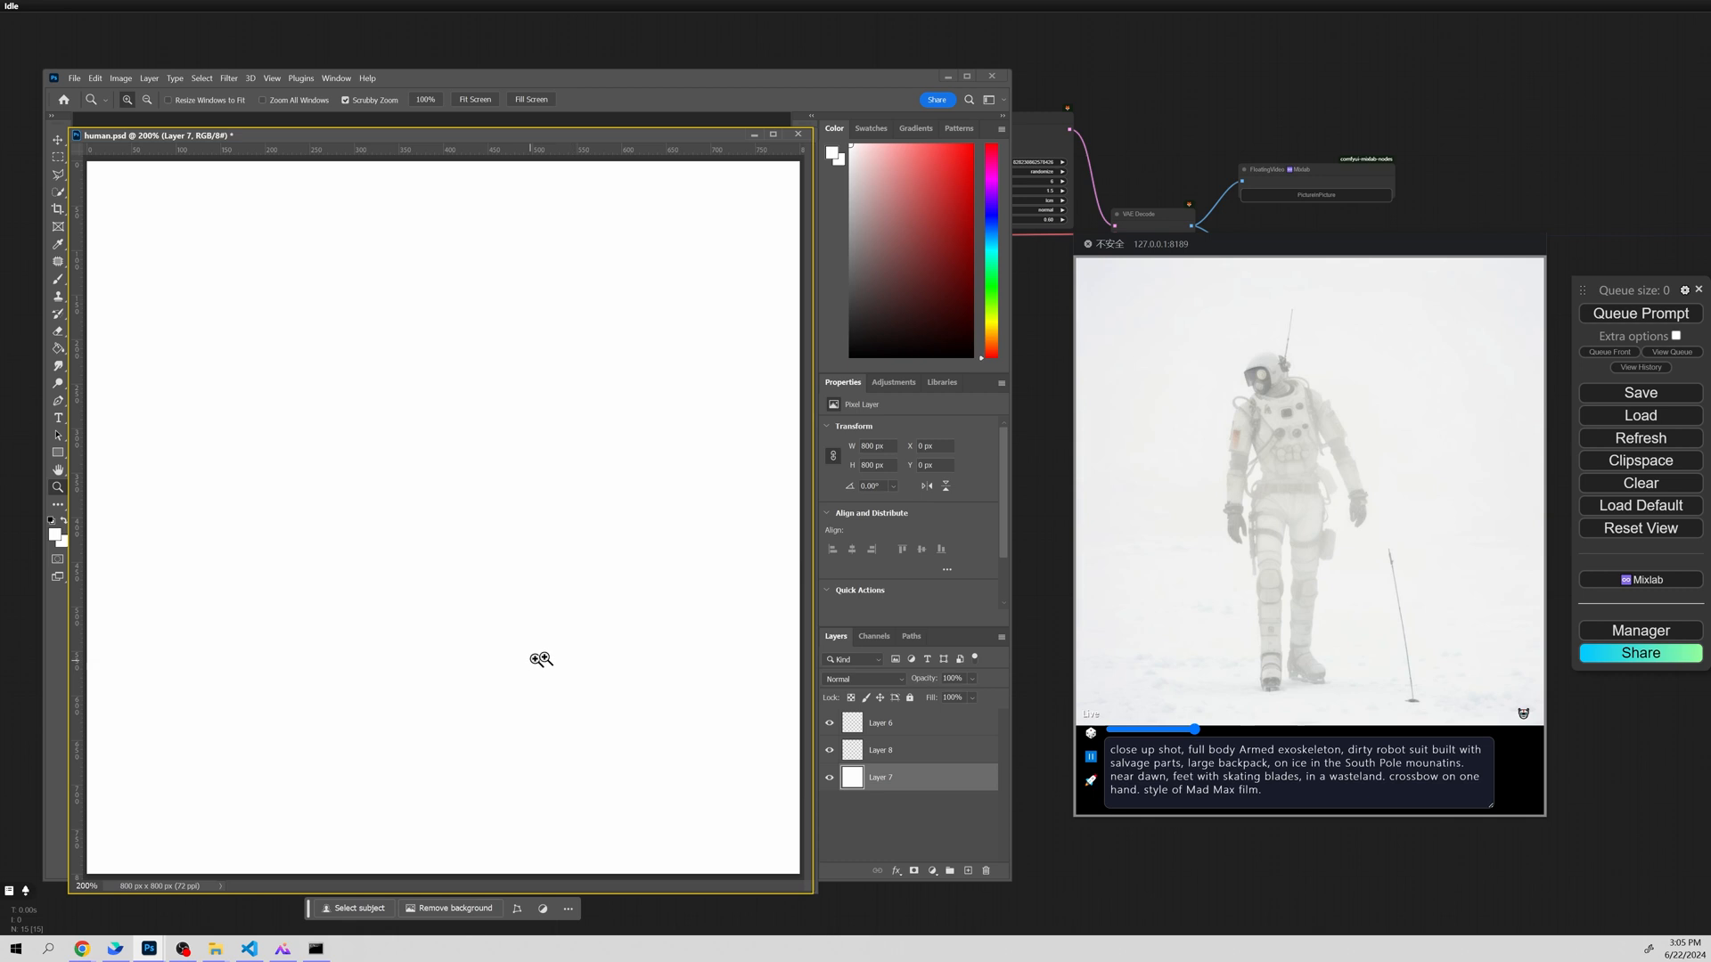
pyautogui.hotkey('ctrl', 'u')
pyautogui.moveTo(718, 418); pyautogui.dragTo(700, 419)
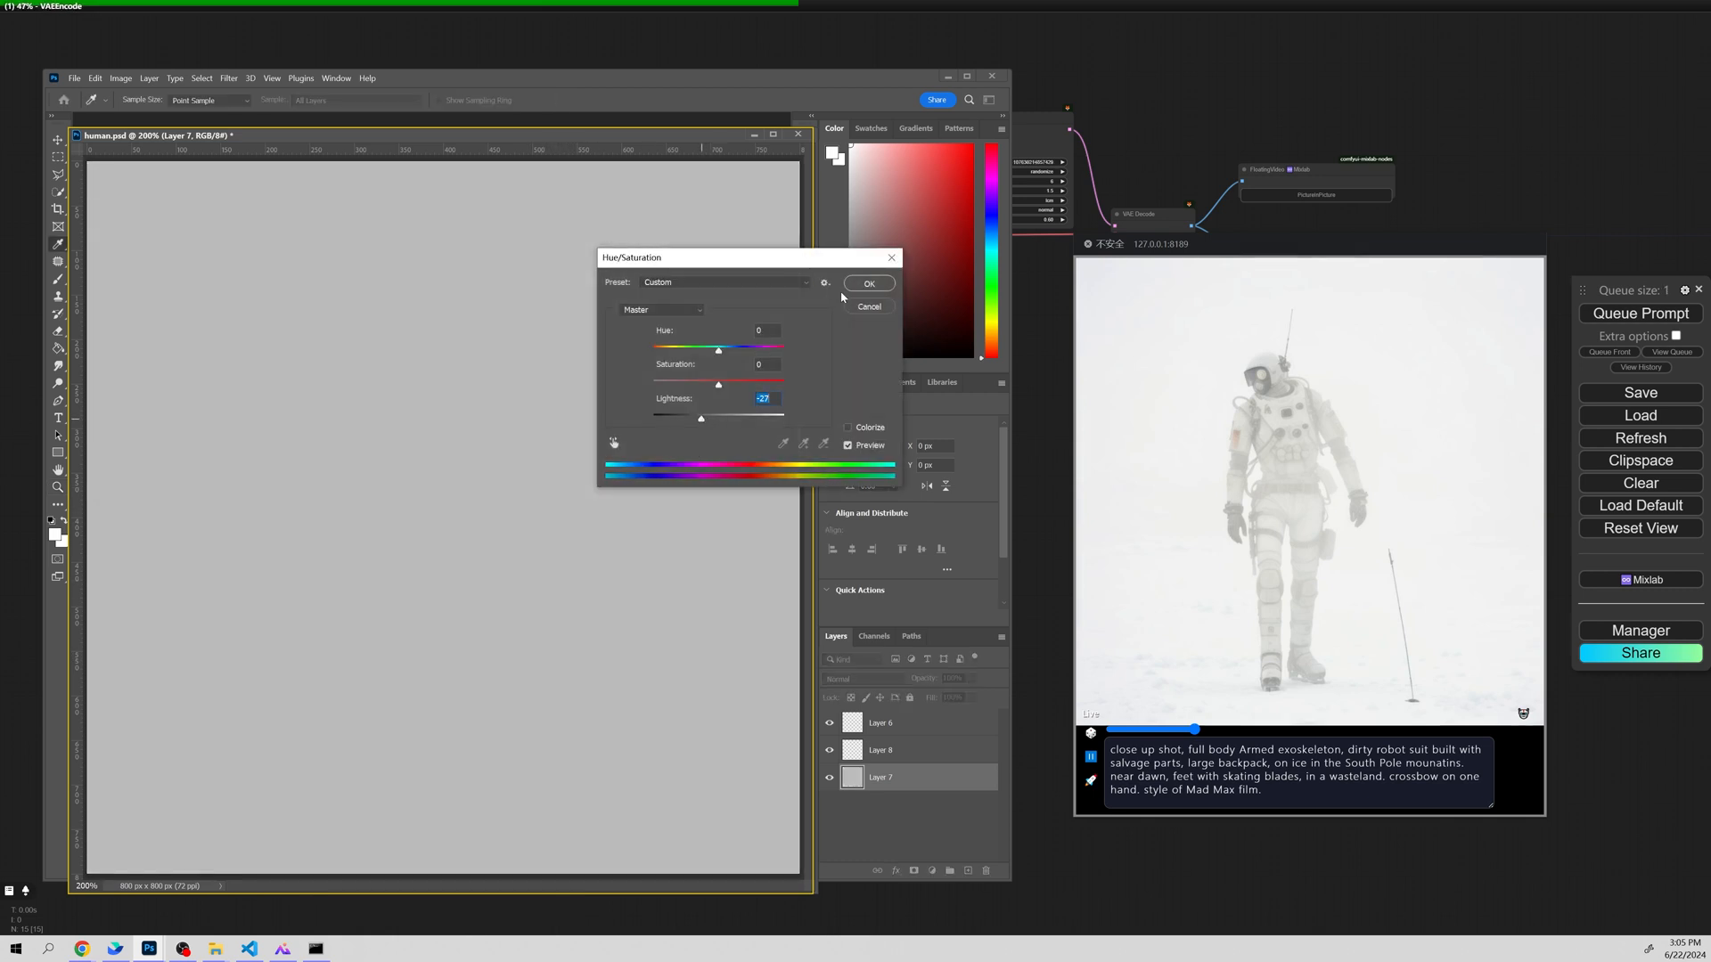
pyautogui.click(867, 282)
pyautogui.press('g')
pyautogui.moveTo(740, 195); pyautogui.dragTo(384, 706)
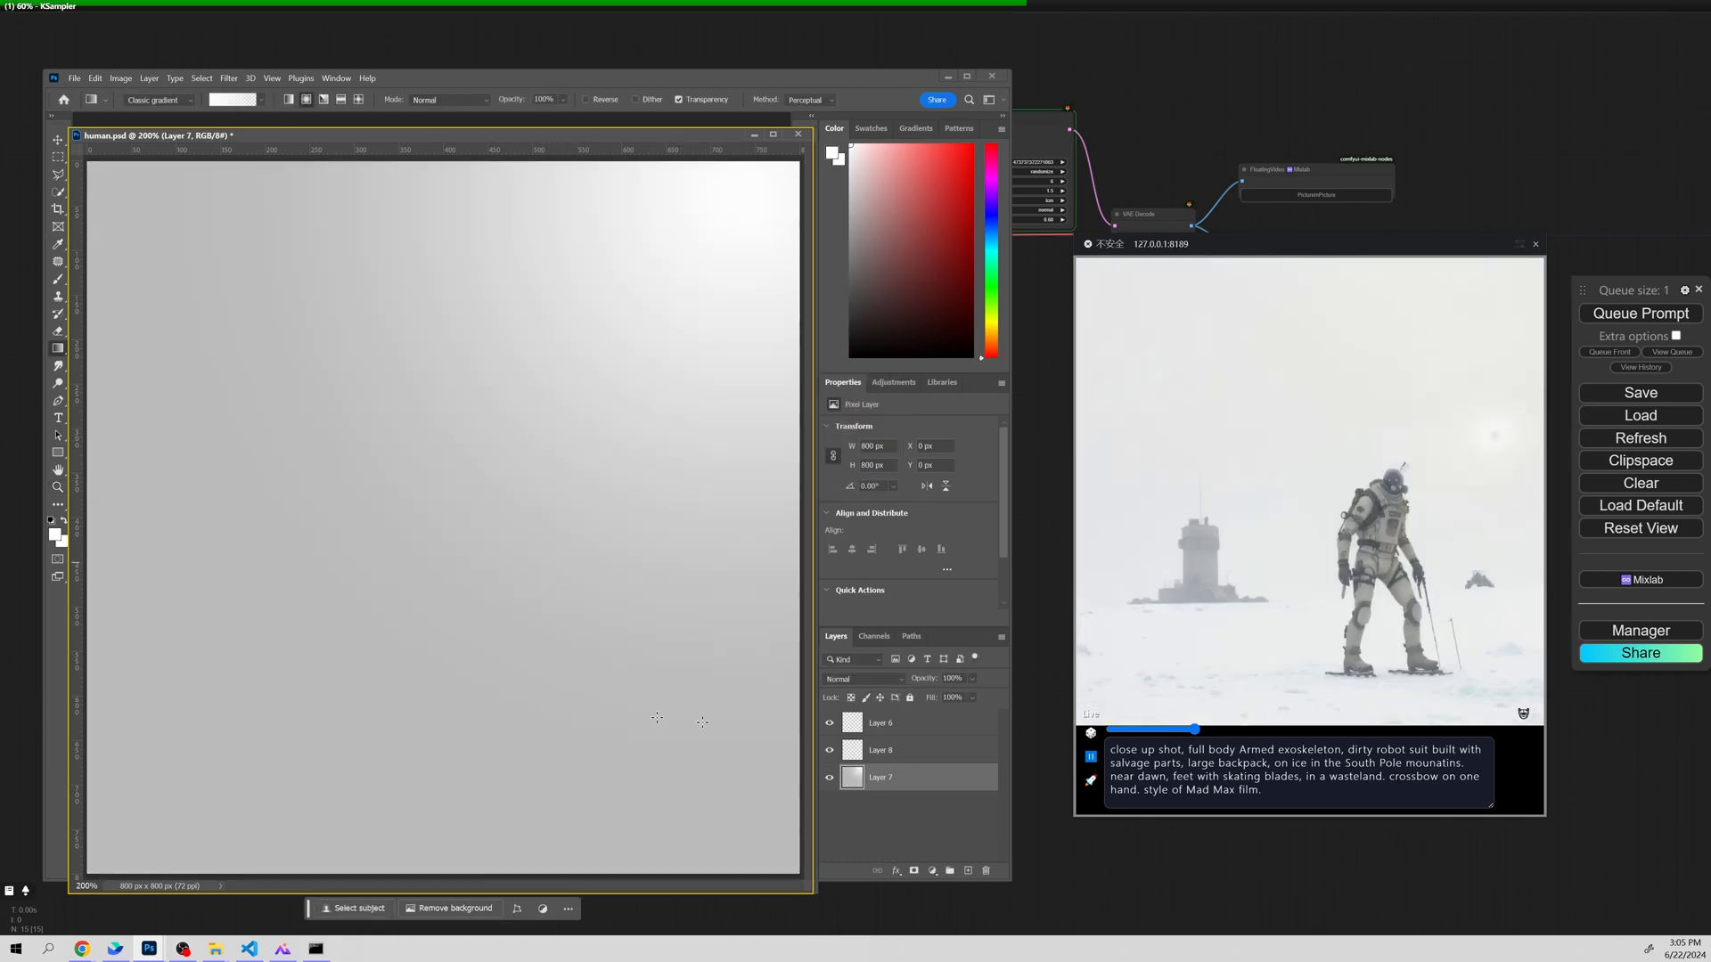
# On Layer 8, choose a dark grey and brush the head, torso and two striding legs of a standing figure.
pyautogui.hotkey('alt', ']')
pyautogui.press('b')
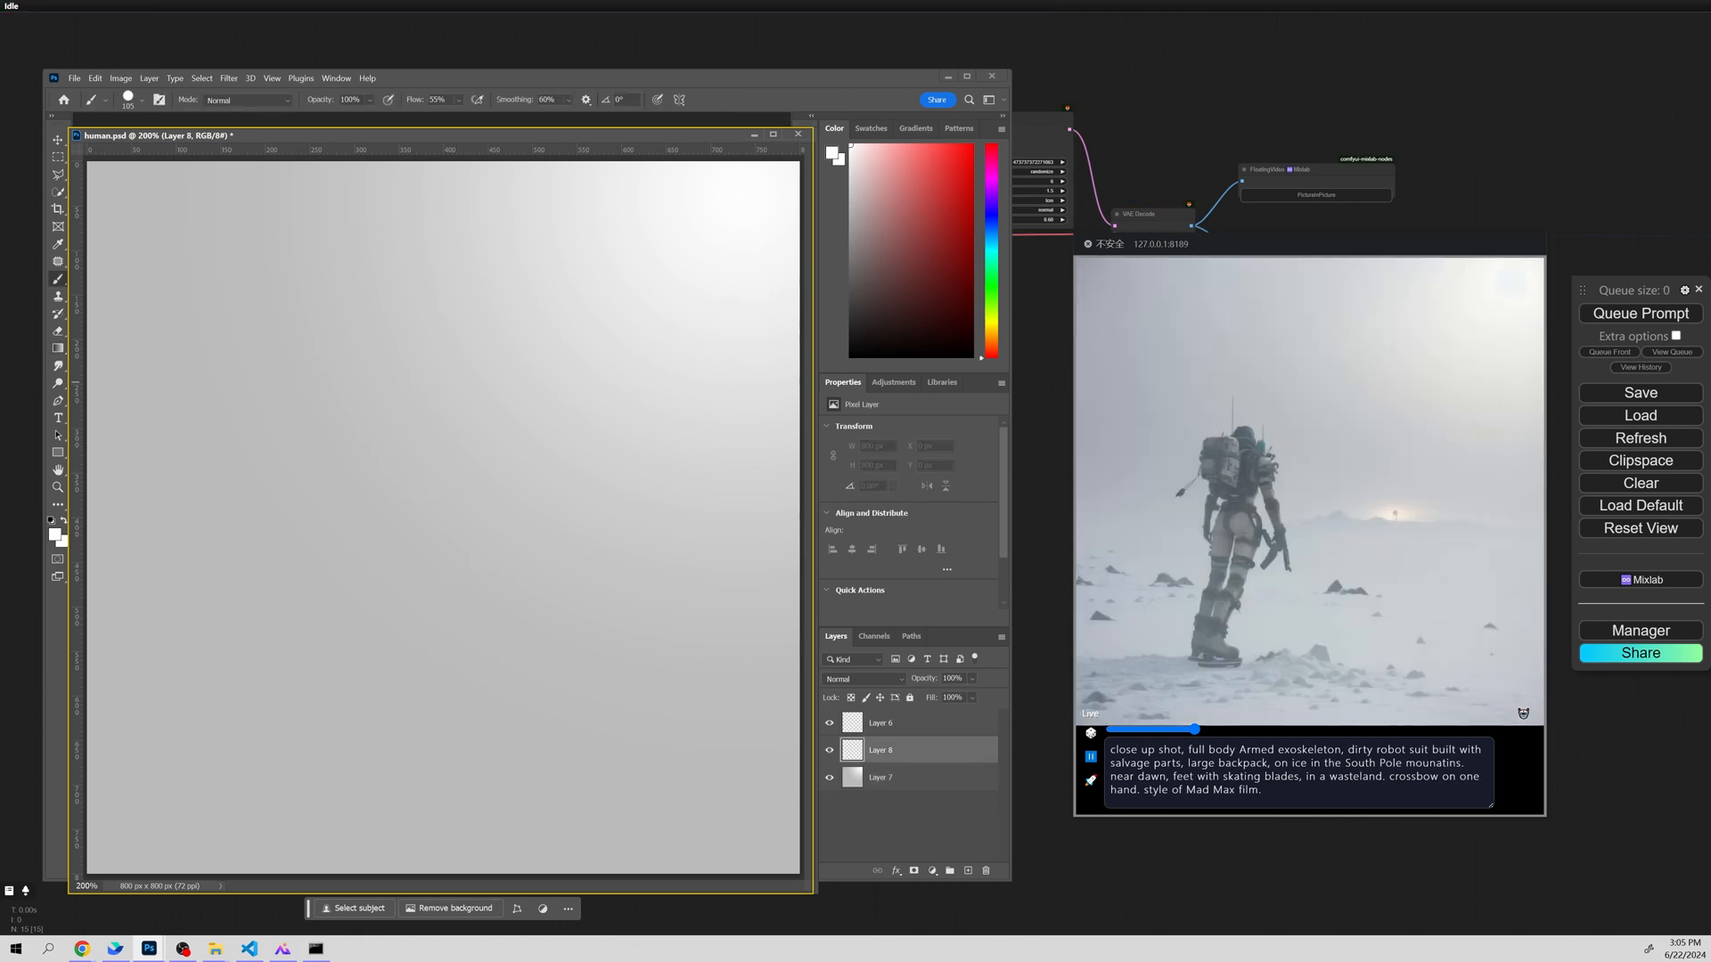
pyautogui.click(1105, 228)
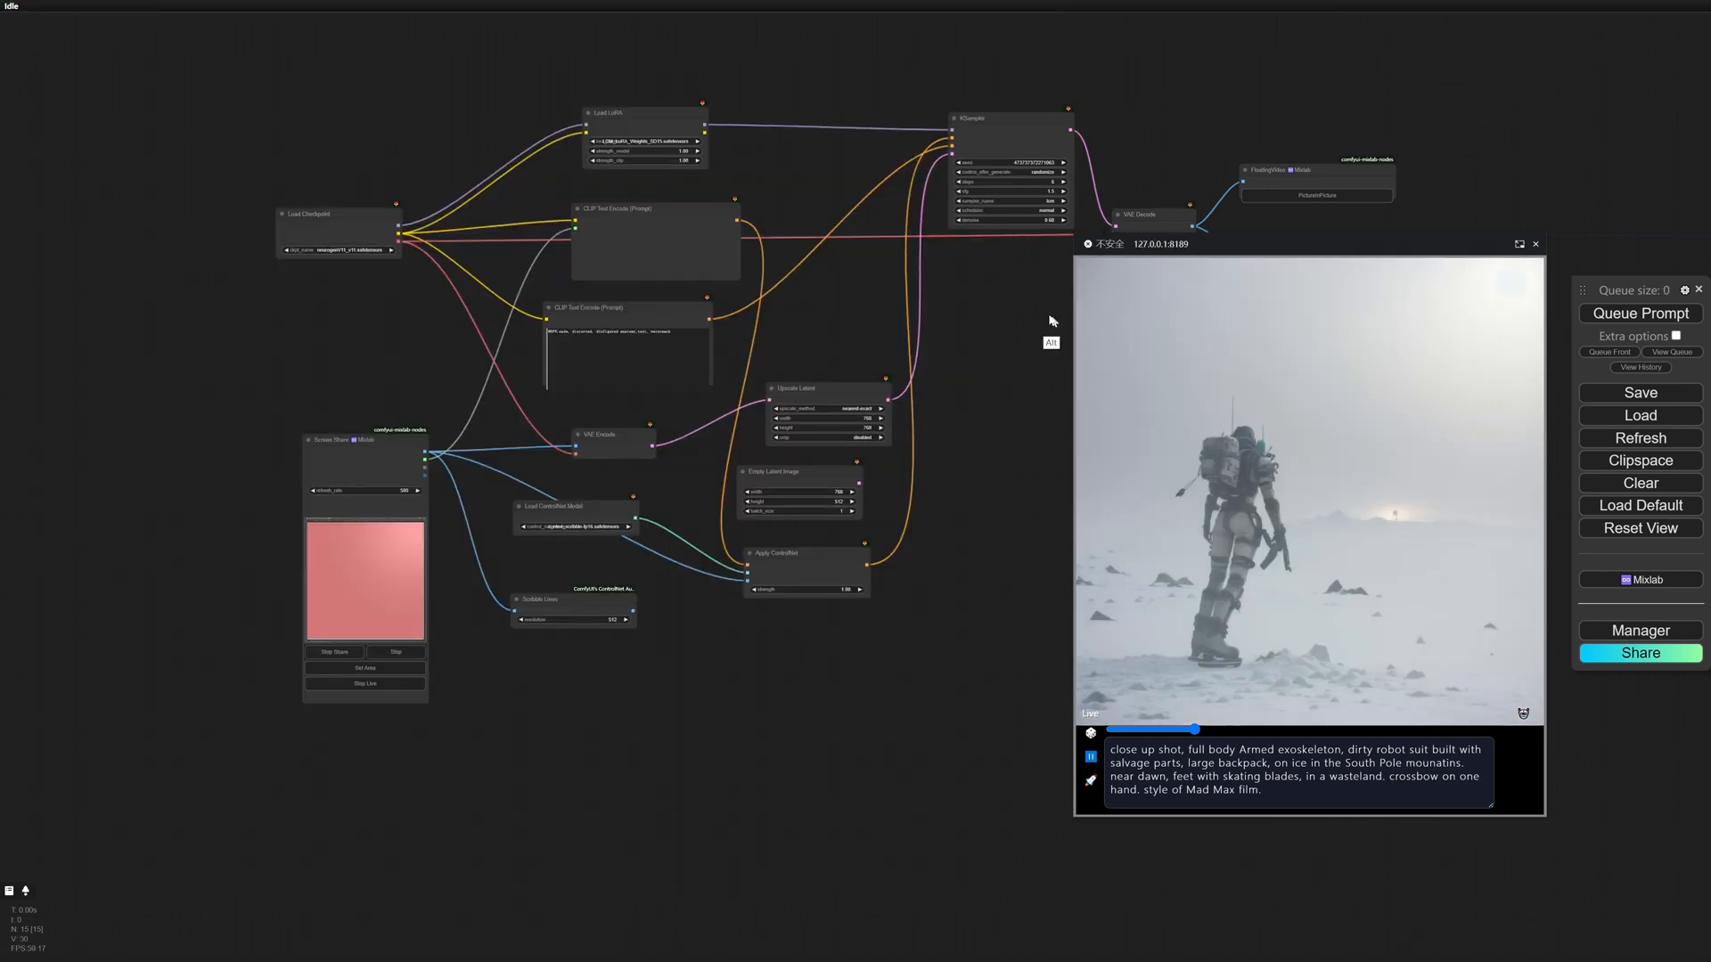
pyautogui.hotkey('alt', 'Tab')
pyautogui.keyDown('alt'); pyautogui.keyDown('shift'); pyautogui.rightClick(471, 453); pyautogui.keyUp('shift'); pyautogui.keyUp('alt')
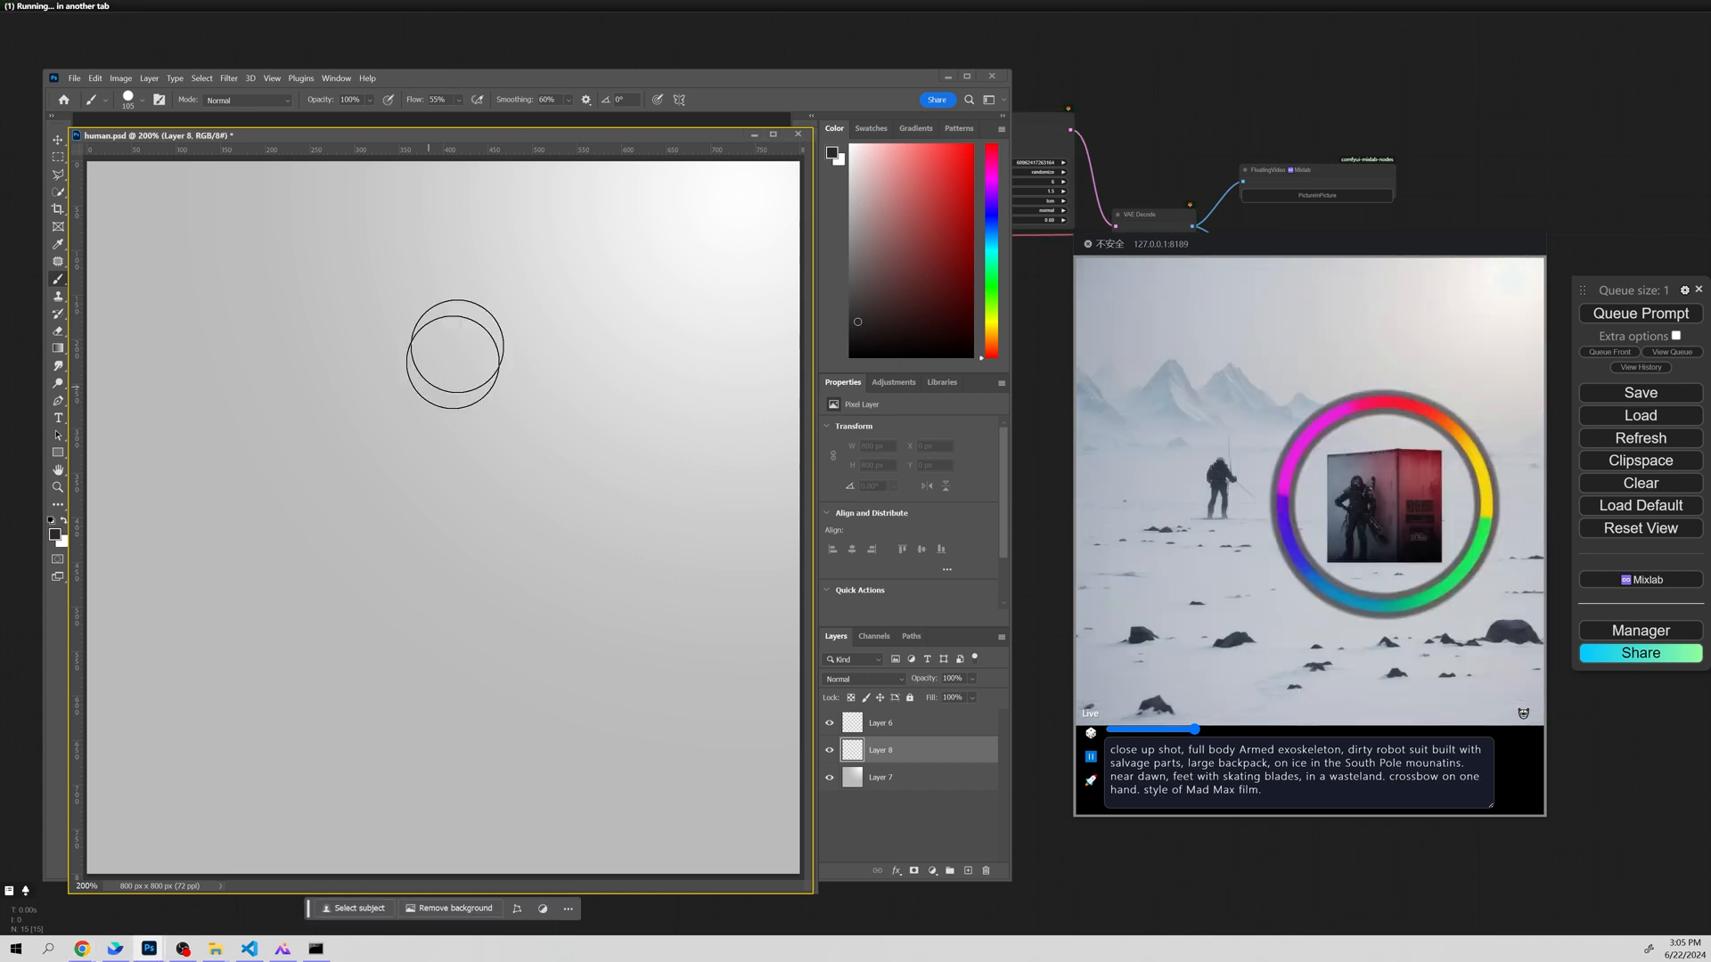
pyautogui.keyDown('alt'); pyautogui.keyDown('shift'); pyautogui.rightClick(437, 360); pyautogui.keyUp('shift'); pyautogui.keyUp('alt')
pyautogui.moveTo(360, 392)
pyautogui.mouseDown()
pyautogui.moveTo(443, 343)
pyautogui.moveTo(387, 453)
pyautogui.moveTo(432, 540)
pyautogui.moveTo(305, 695)
pyautogui.moveTo(290, 760)
pyautogui.mouseUp()
pyautogui.keyDown('alt'); pyautogui.rightClick(439, 355); pyautogui.keyUp('alt')
pyautogui.moveTo(358, 606); pyautogui.dragTo(348, 748)
pyautogui.moveTo(479, 553); pyautogui.dragTo(502, 766)
pyautogui.moveTo(460, 629)
pyautogui.mouseDown()
pyautogui.moveTo(478, 768)
pyautogui.moveTo(462, 557)
pyautogui.mouseUp()
# Reduce the brush size and paint a foot pointing to the right at the end of each of the figure's legs.
pyautogui.keyDown('alt'); pyautogui.rightClick(442, 514); pyautogui.keyUp('alt')
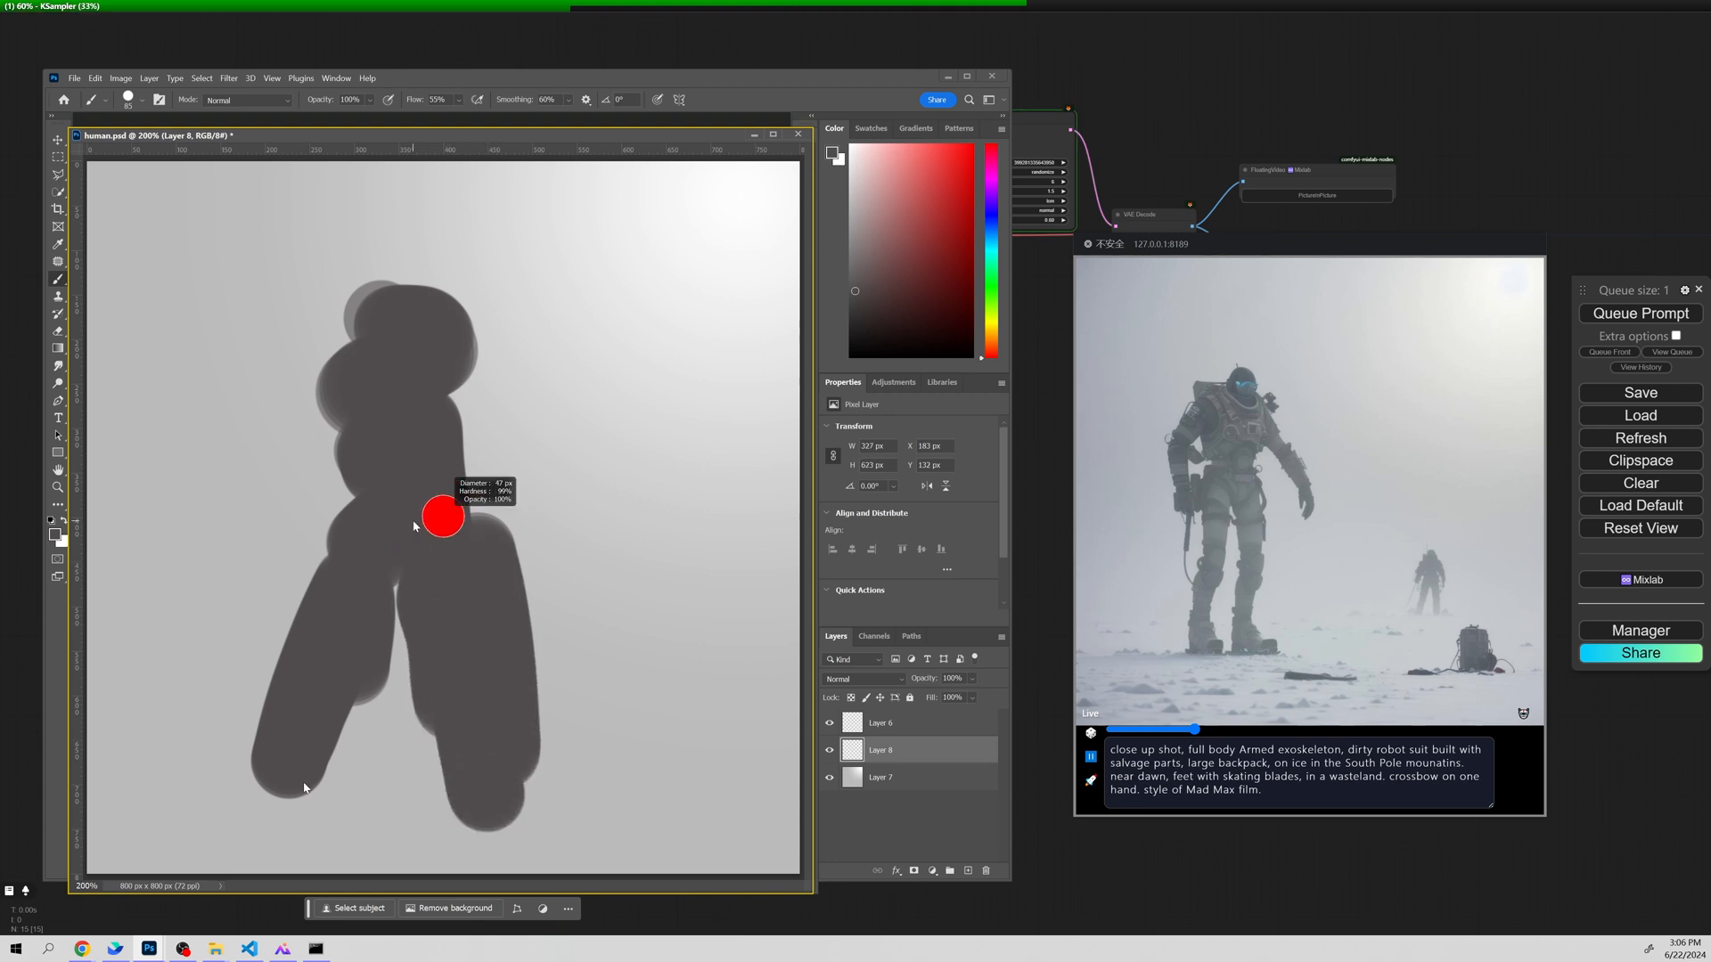
pyautogui.moveTo(274, 809); pyautogui.dragTo(312, 803)
pyautogui.moveTo(543, 817); pyautogui.dragTo(484, 809)
pyautogui.moveTo(320, 810); pyautogui.dragTo(342, 811)
pyautogui.moveTo(303, 757); pyautogui.dragTo(270, 788)
# On Layer 8, brush an arm reaching left, a bulkier head and shoulder, and a large backpack behind the figure's shoulders.
pyautogui.keyDown('alt'); pyautogui.rightClick(293, 488); pyautogui.keyUp('alt')
pyautogui.moveTo(287, 501); pyautogui.dragTo(165, 471)
pyautogui.moveTo(165, 471); pyautogui.dragTo(326, 514)
pyautogui.moveTo(433, 383)
pyautogui.mouseDown()
pyautogui.moveTo(469, 345)
pyautogui.moveTo(357, 294)
pyautogui.moveTo(417, 312)
pyautogui.moveTo(334, 394)
pyautogui.moveTo(332, 346)
pyautogui.mouseUp()
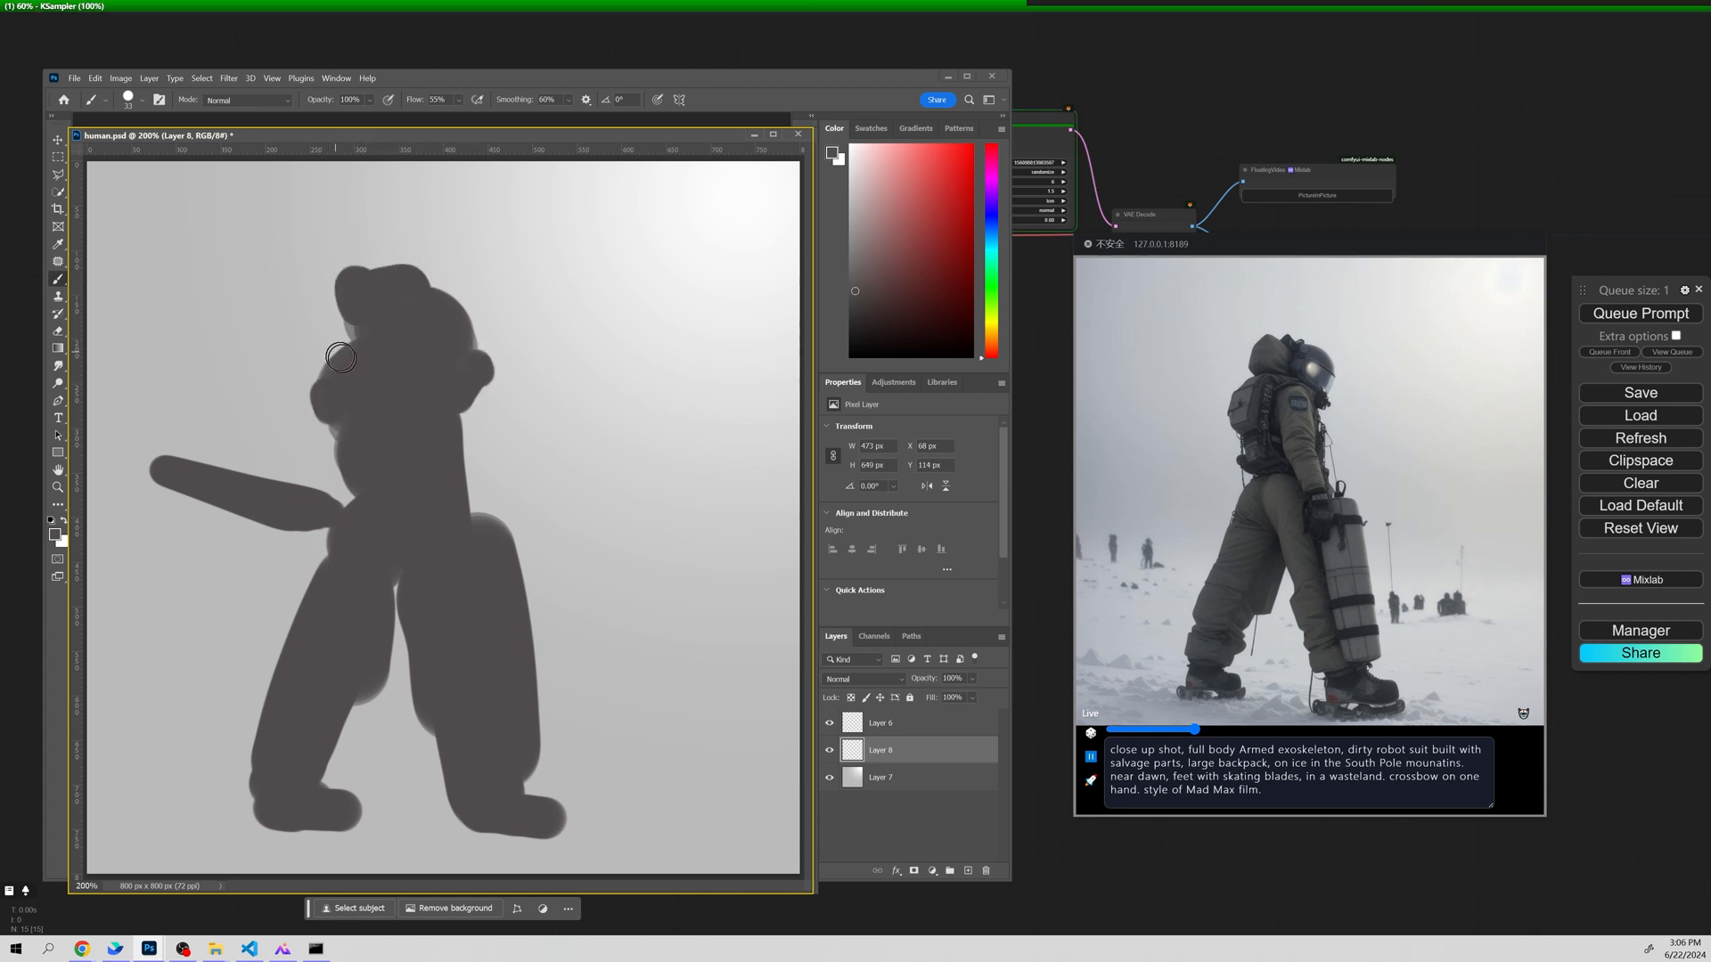
pyautogui.press('alt')
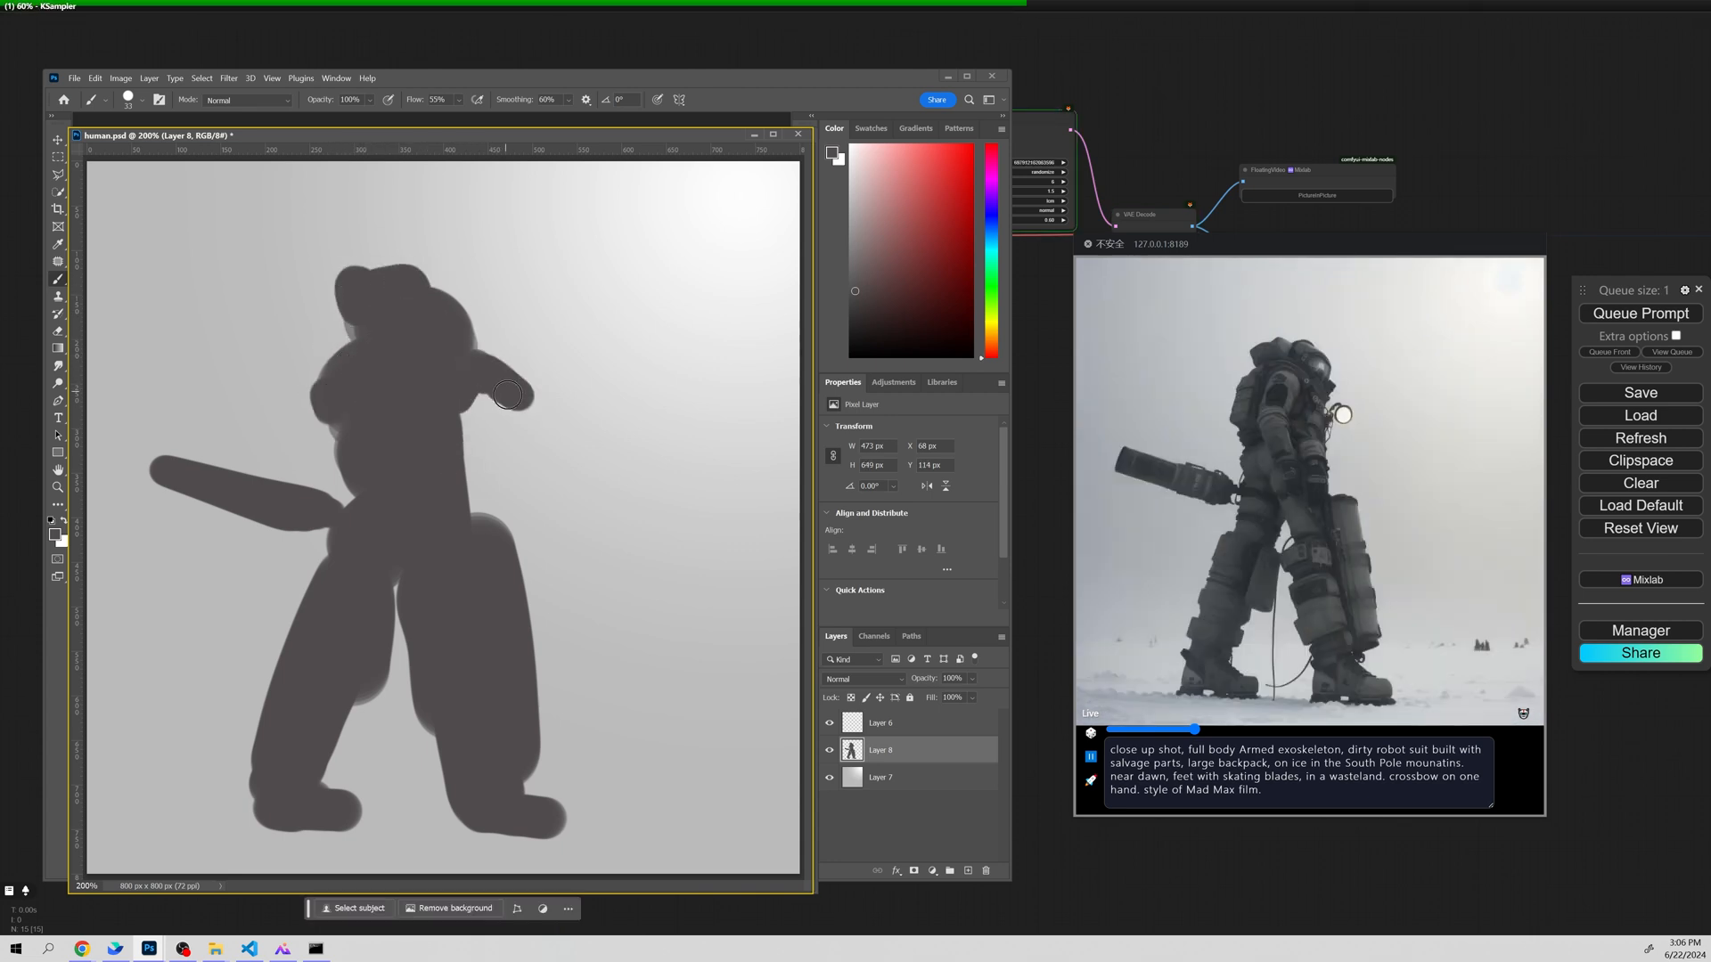
pyautogui.moveTo(477, 341)
pyautogui.mouseDown()
pyautogui.moveTo(555, 383)
pyautogui.moveTo(526, 468)
pyautogui.moveTo(489, 371)
pyautogui.moveTo(463, 445)
pyautogui.mouseUp()
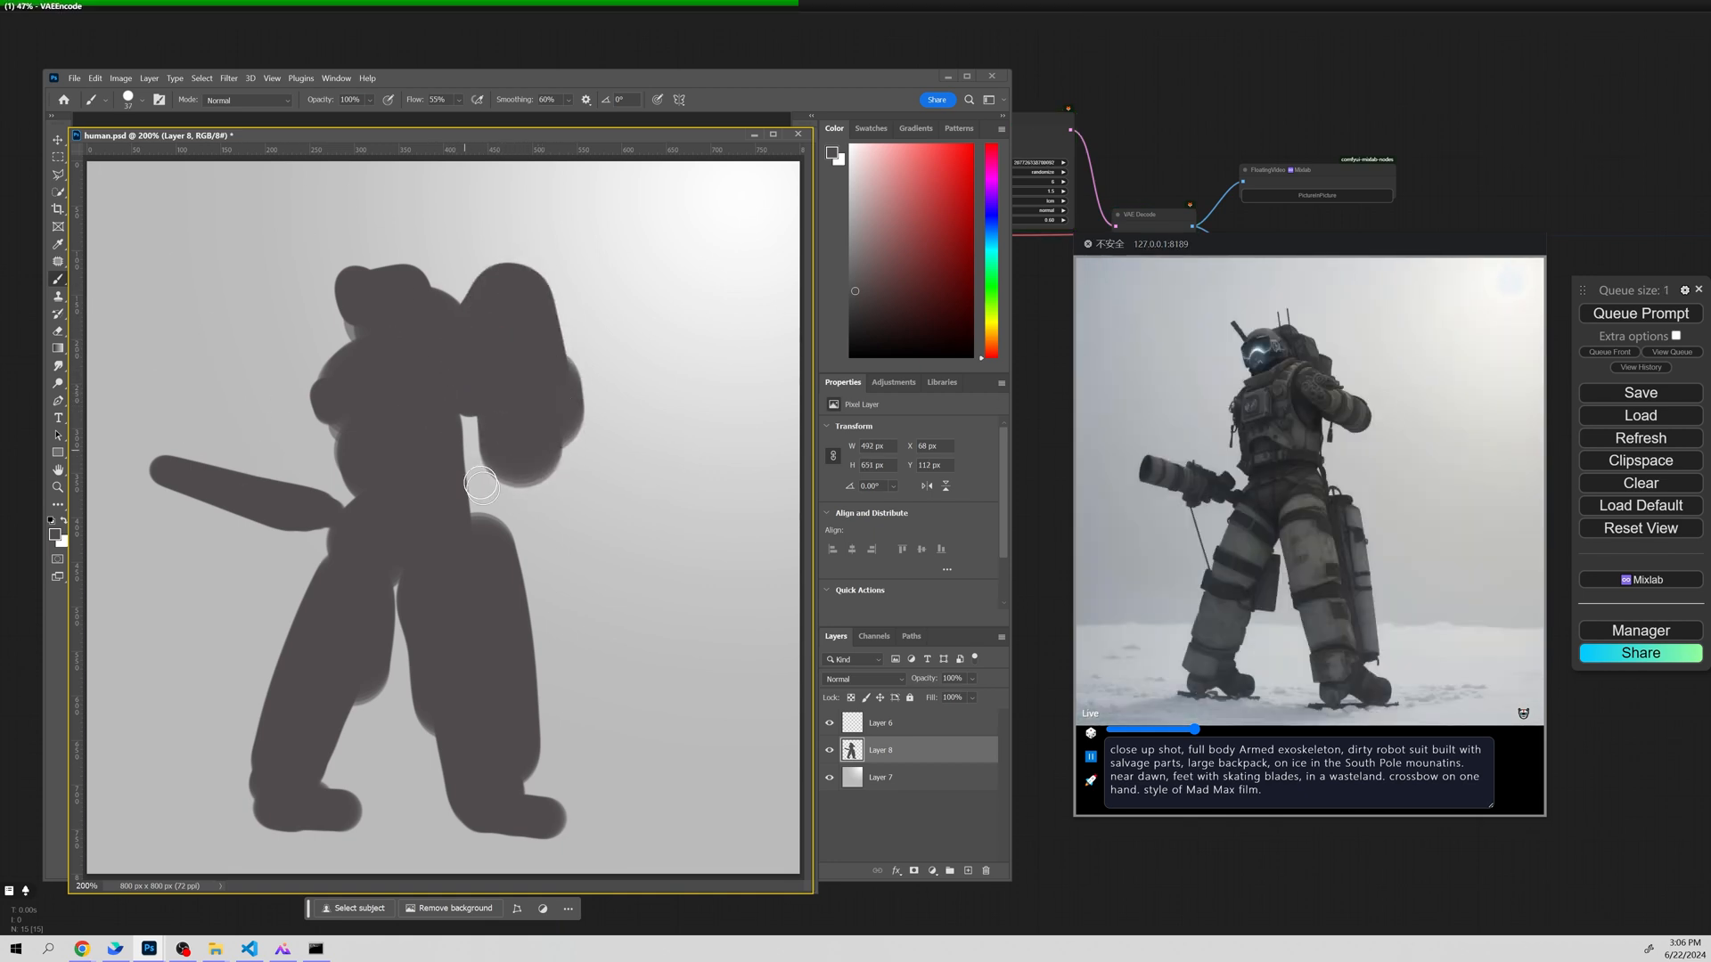
# Extend both boots with the brush and trim their edges with a small eraser to form pointed heels and flat soles.
pyautogui.moveTo(317, 780); pyautogui.dragTo(228, 817)
pyautogui.moveTo(419, 806)
pyautogui.mouseDown()
pyautogui.moveTo(535, 824)
pyautogui.moveTo(561, 808)
pyautogui.mouseUp()
pyautogui.press('e')
pyautogui.click(578, 858)
pyautogui.press('[')
pyautogui.press('[')
pyautogui.press('[')
pyautogui.press('[')
pyautogui.press('[')
pyautogui.moveTo(222, 777); pyautogui.dragTo(230, 806)
pyautogui.moveTo(417, 780); pyautogui.dragTo(420, 810)
pyautogui.press('b')
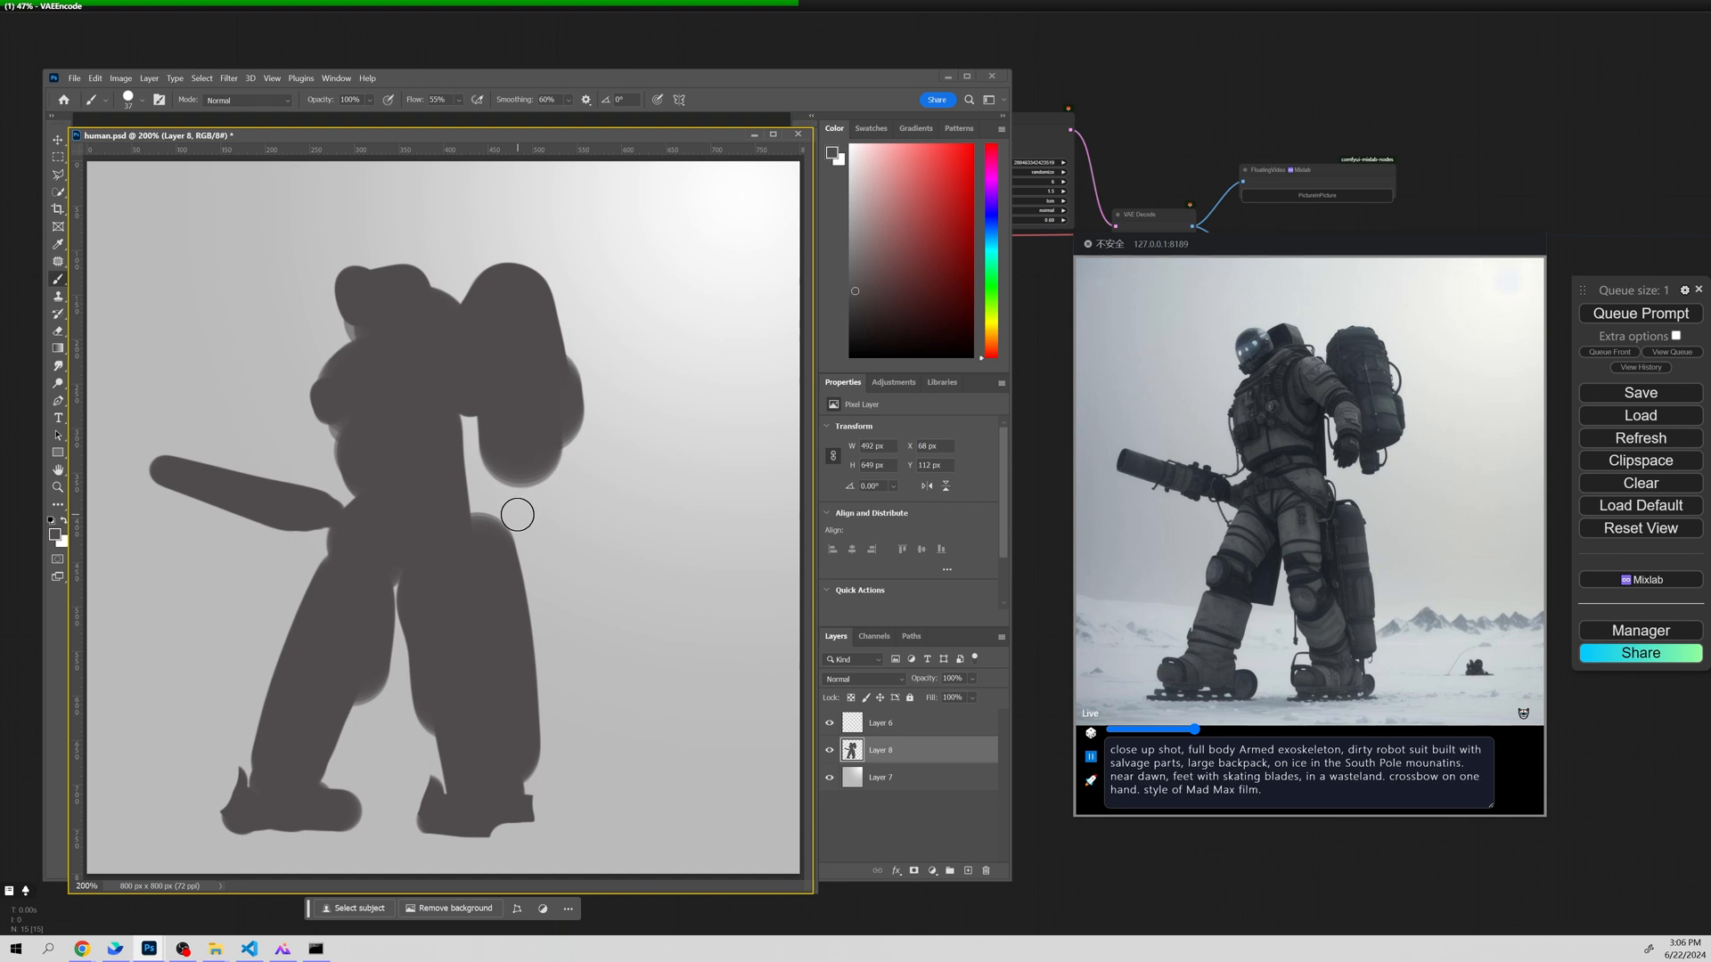
# Replace the figure's straight arm with a bent forearm and brush an angular weapon at its hand.
pyautogui.press('e')
pyautogui.moveTo(234, 537)
pyautogui.mouseDown()
pyautogui.moveTo(312, 512)
pyautogui.moveTo(240, 490)
pyautogui.moveTo(184, 443)
pyautogui.mouseUp()
pyautogui.moveTo(362, 408)
pyautogui.mouseDown()
pyautogui.moveTo(301, 413)
pyautogui.moveTo(318, 443)
pyautogui.moveTo(337, 439)
pyautogui.moveTo(260, 476)
pyautogui.moveTo(276, 484)
pyautogui.moveTo(238, 478)
pyautogui.mouseUp()
pyautogui.press('b')
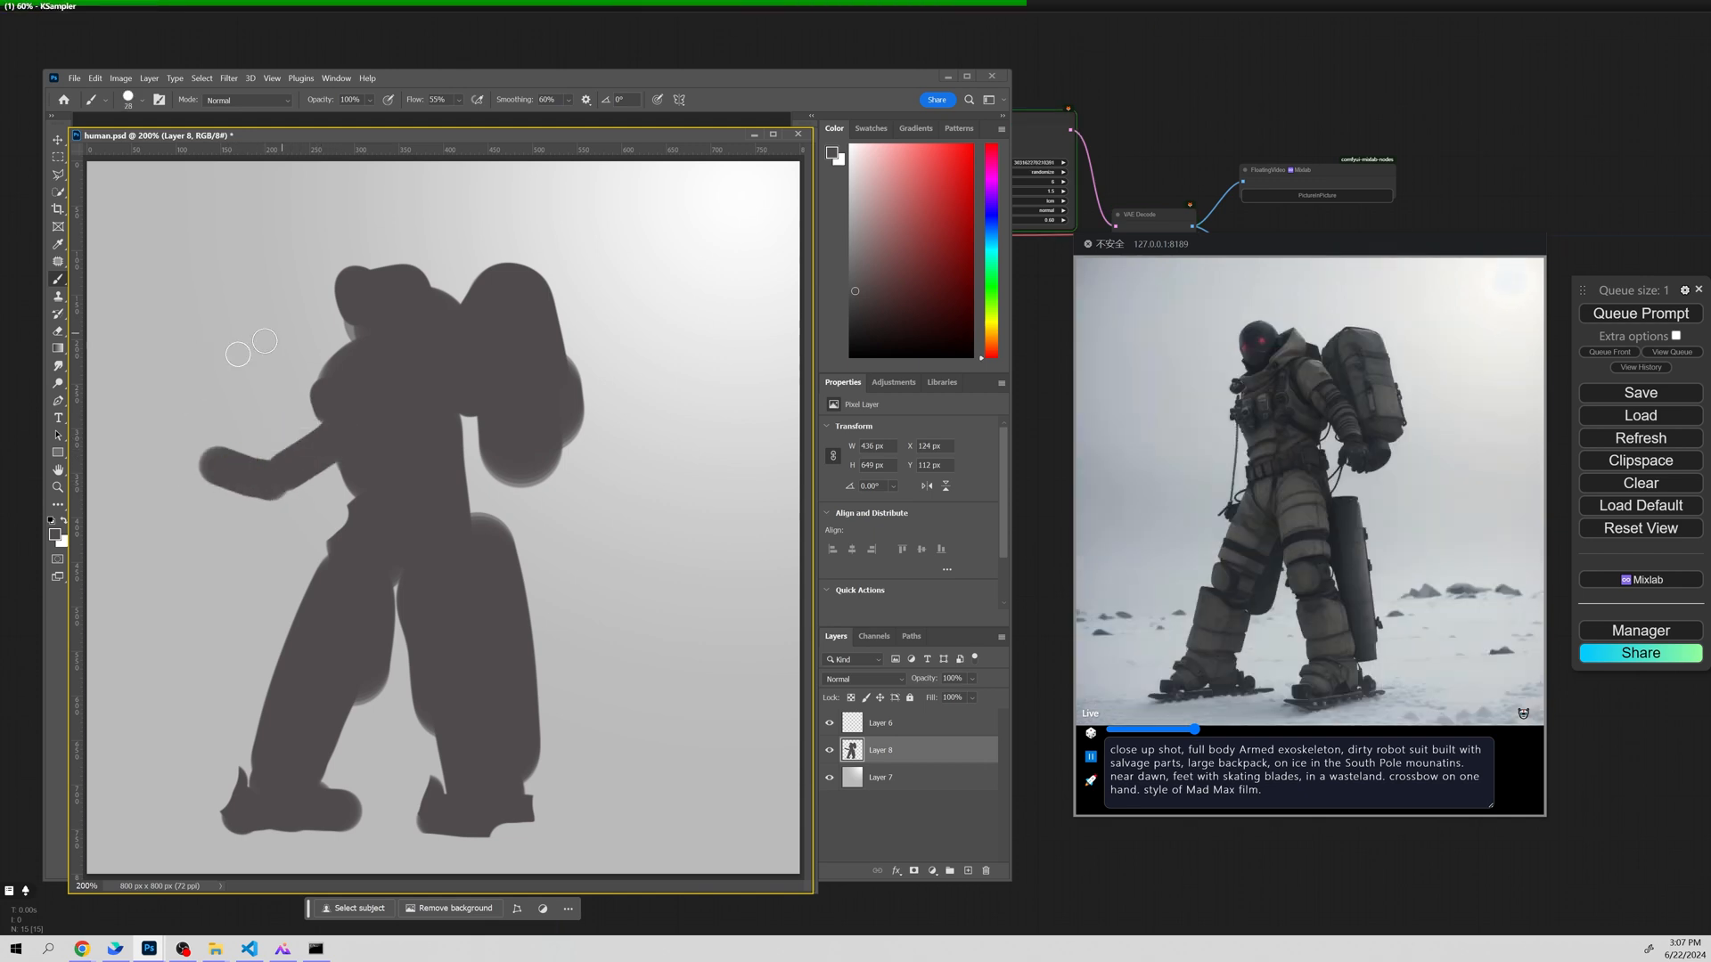
pyautogui.moveTo(272, 344); pyautogui.dragTo(170, 525)
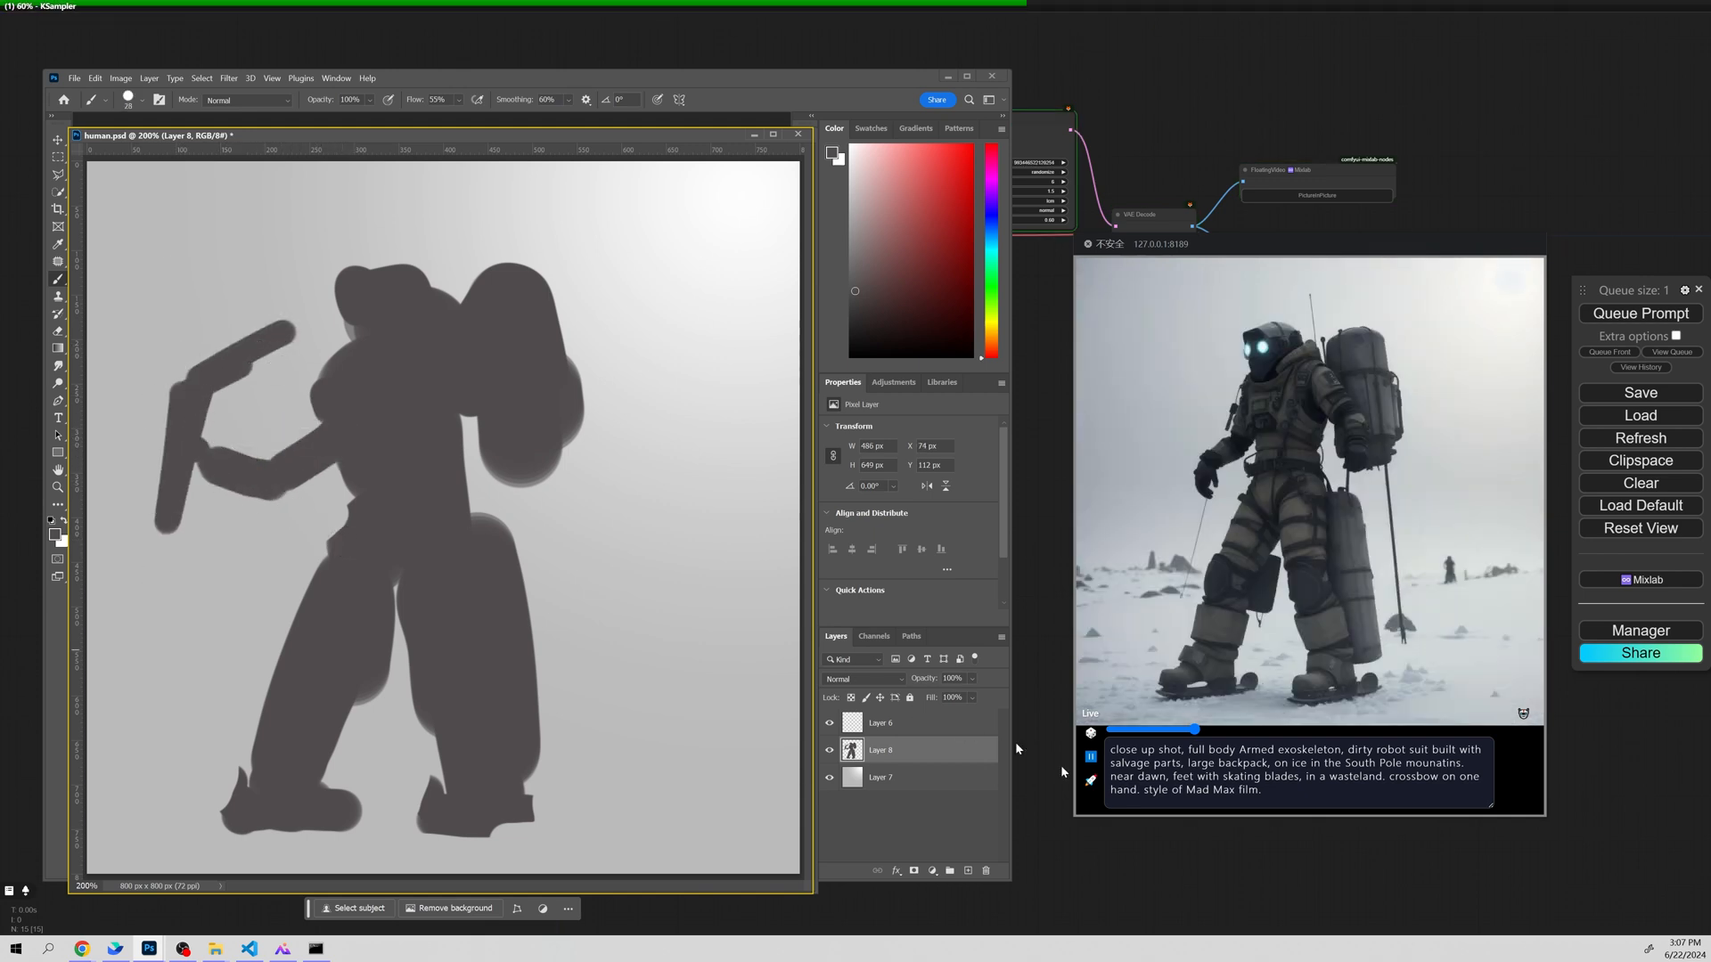
# Erase a gap between head and backpack, trim the backpack to straight edges, and brush an arm hanging beneath it.
pyautogui.moveTo(425, 302)
pyautogui.mouseDown()
pyautogui.moveTo(398, 312)
pyautogui.moveTo(441, 305)
pyautogui.mouseUp()
pyautogui.press('e')
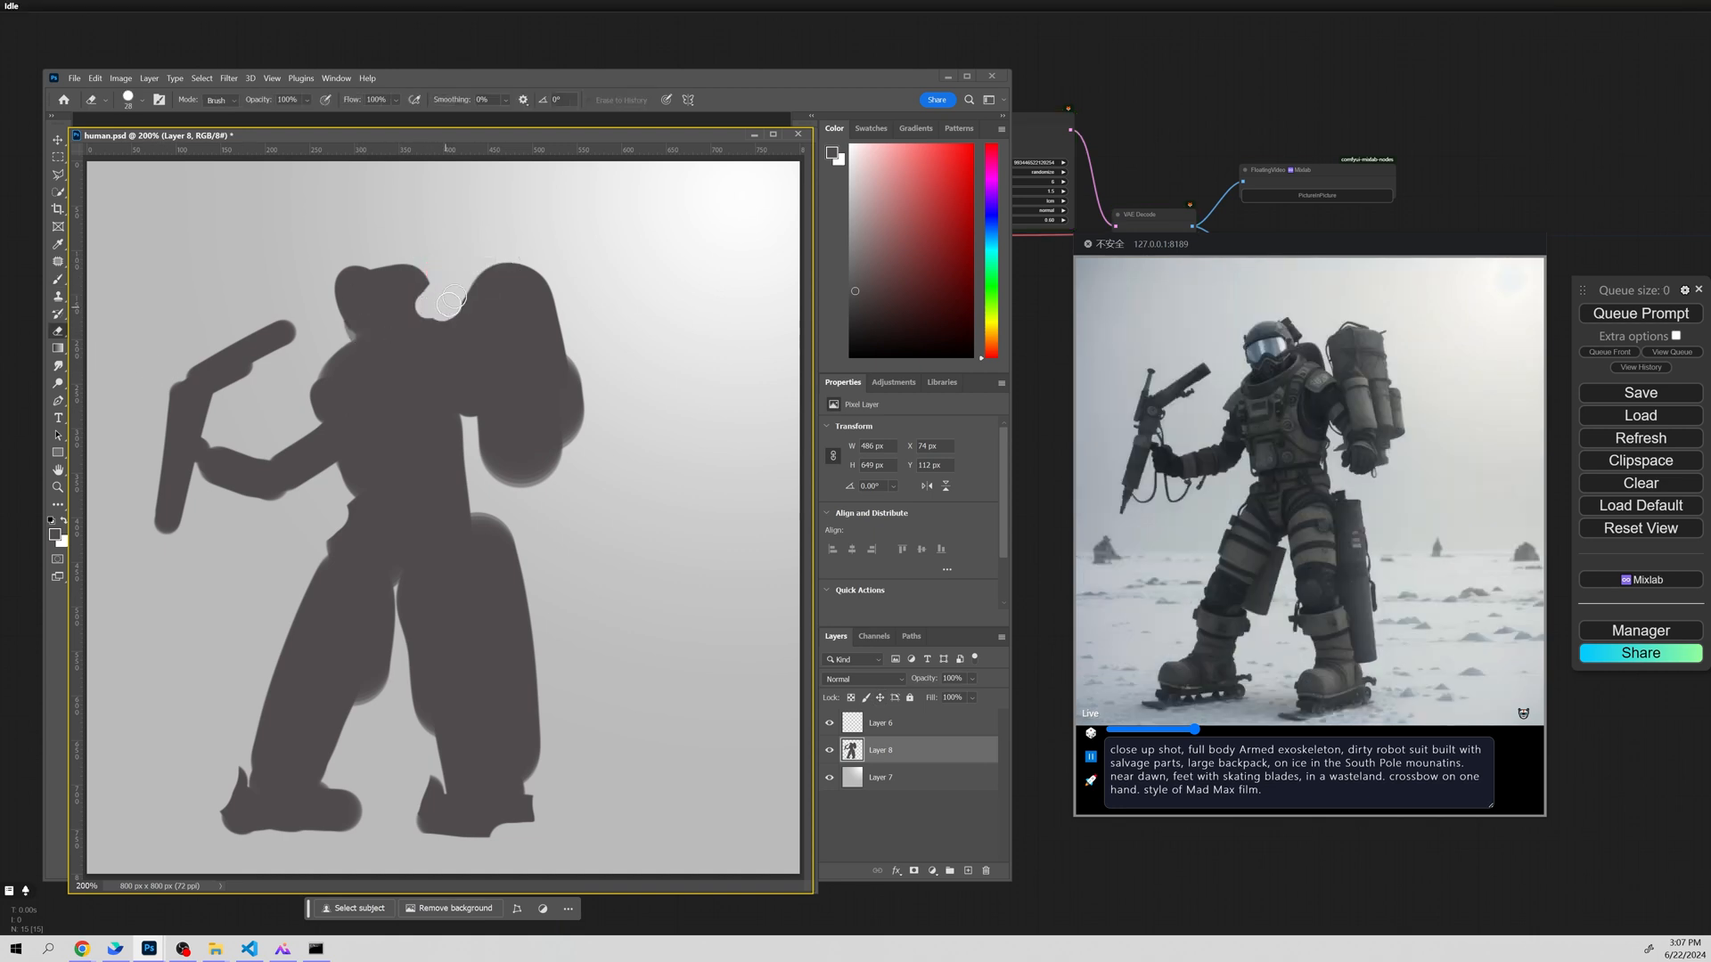
pyautogui.moveTo(547, 264); pyautogui.dragTo(584, 439)
pyautogui.keyDown('alt'); pyautogui.click(462, 372); pyautogui.keyUp('alt')
pyautogui.press('Return')
pyautogui.press('b')
pyautogui.moveTo(462, 426); pyautogui.dragTo(479, 410)
pyautogui.moveTo(503, 477); pyautogui.dragTo(539, 526)
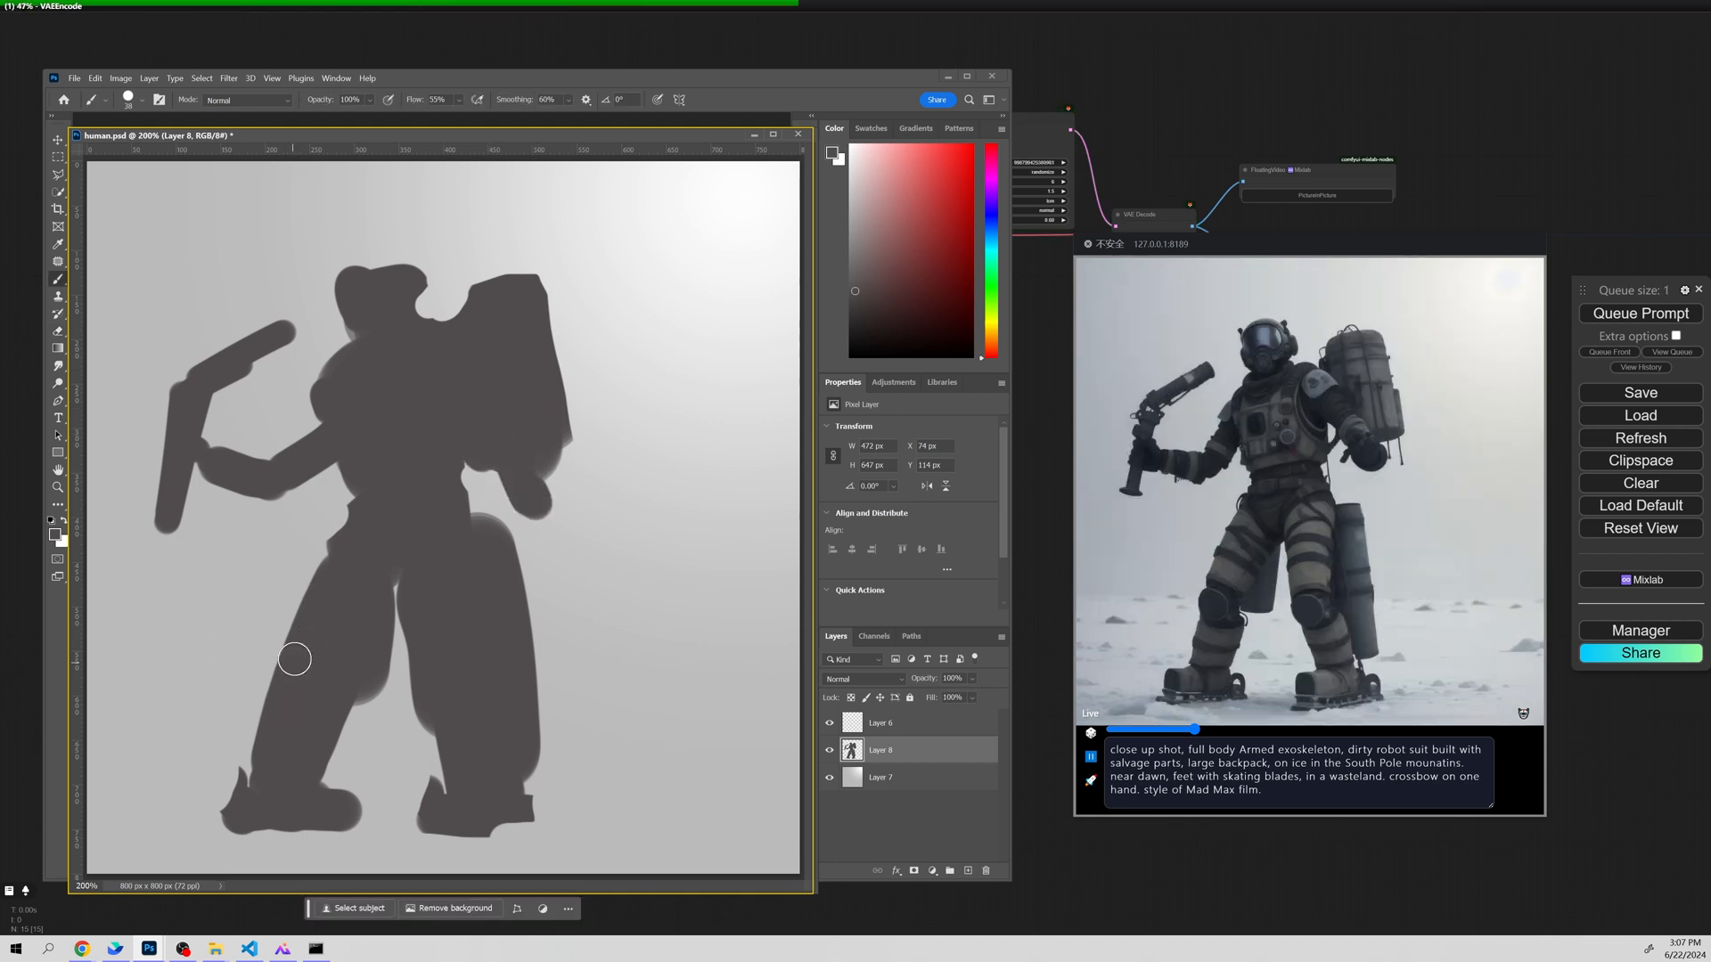
# Brush both lower legs of the figure wider down to the boots.
pyautogui.moveTo(321, 768)
pyautogui.mouseDown()
pyautogui.moveTo(358, 769)
pyautogui.moveTo(356, 723)
pyautogui.mouseUp()
pyautogui.moveTo(554, 695)
pyautogui.mouseDown()
pyautogui.moveTo(558, 821)
pyautogui.moveTo(517, 828)
pyautogui.mouseUp()
pyautogui.keyDown('alt'); pyautogui.rightClick(162, 425); pyautogui.keyUp('alt')
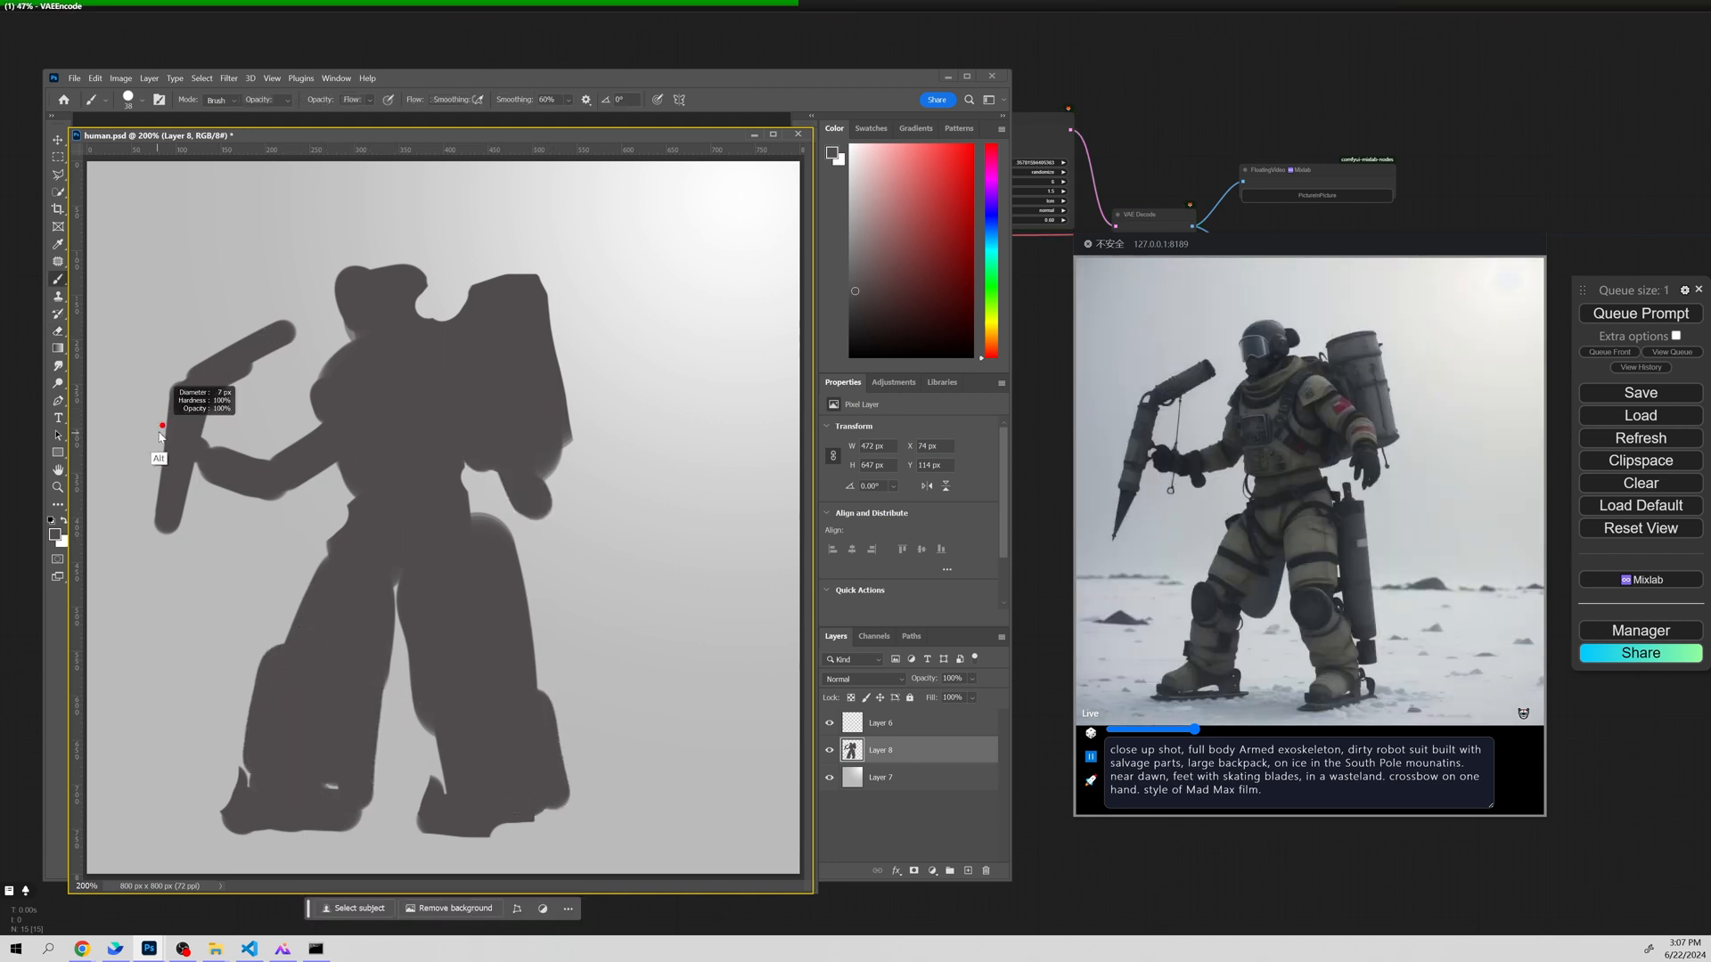
# Lasso the weapon in the figure's hand, move it slightly down and to the left, and clear the selection.
pyautogui.press('l')
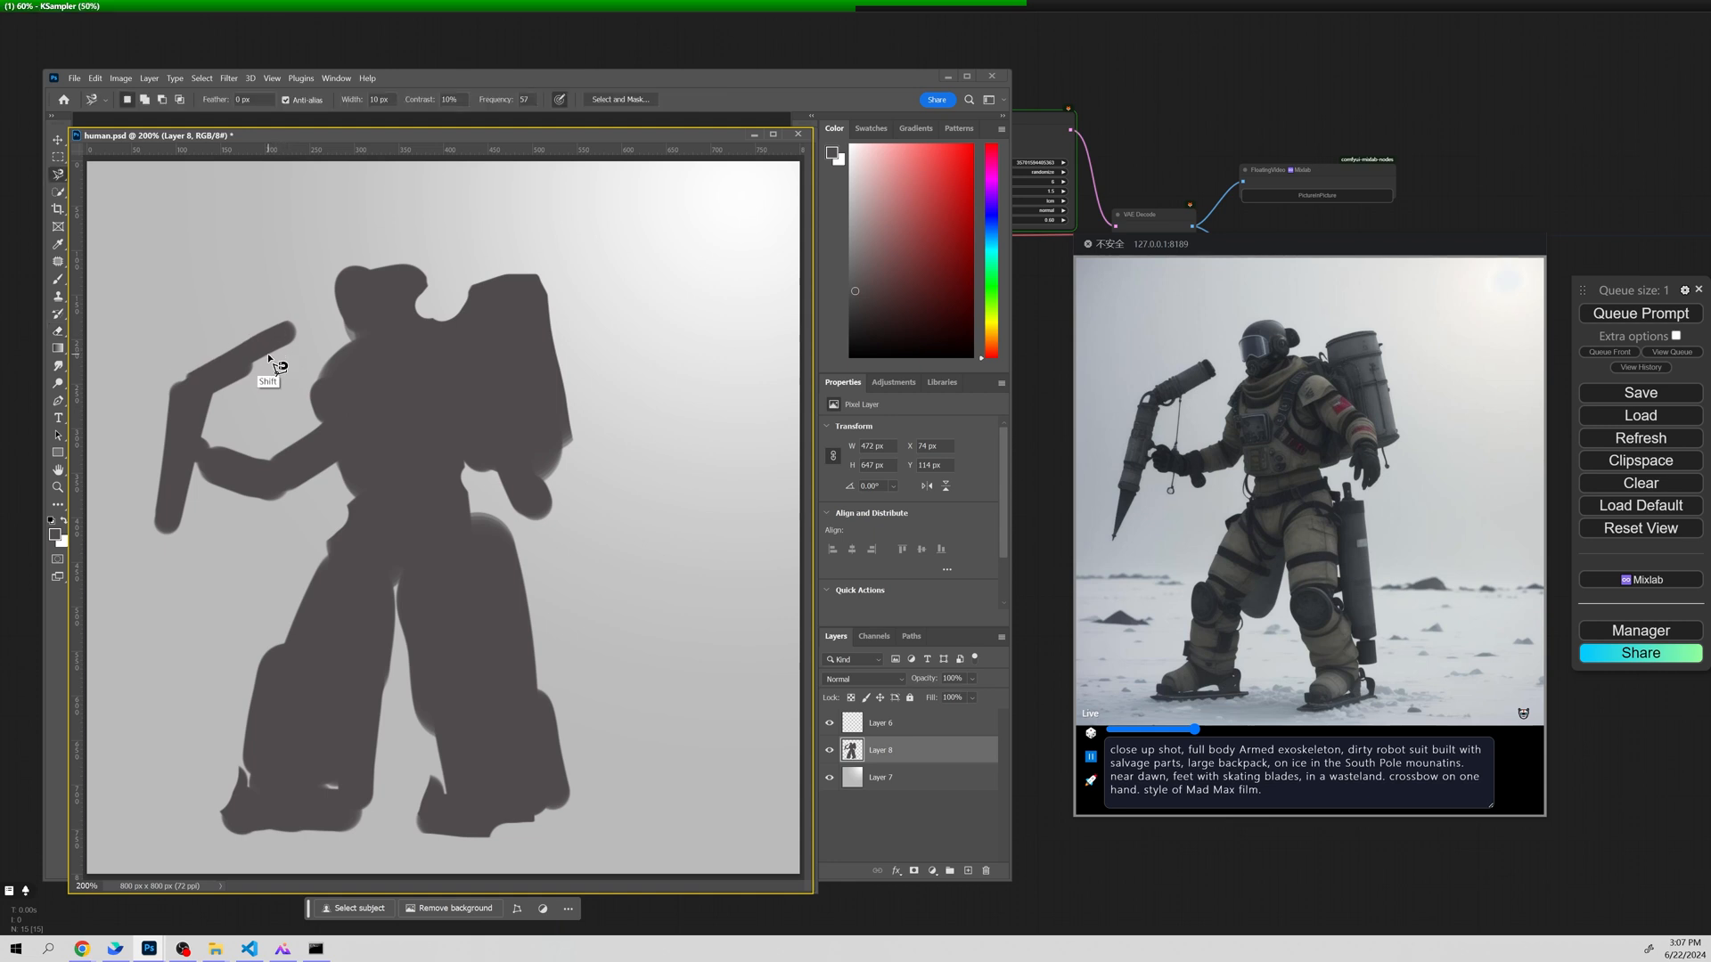
pyautogui.moveTo(189, 478)
pyautogui.mouseDown()
pyautogui.moveTo(255, 301)
pyautogui.moveTo(191, 486)
pyautogui.mouseUp()
pyautogui.keyDown('ctrl'); pyautogui.moveTo(203, 407); pyautogui.dragTo(191, 463); pyautogui.keyUp('ctrl')
pyautogui.hotkey('ctrl', 'd')
pyautogui.press('b')
# Erase most of the weapon's long lower and upper arms to leave a short piece in front of the hand.
pyautogui.keyDown('alt'); pyautogui.rightClick(227, 445); pyautogui.keyUp('alt')
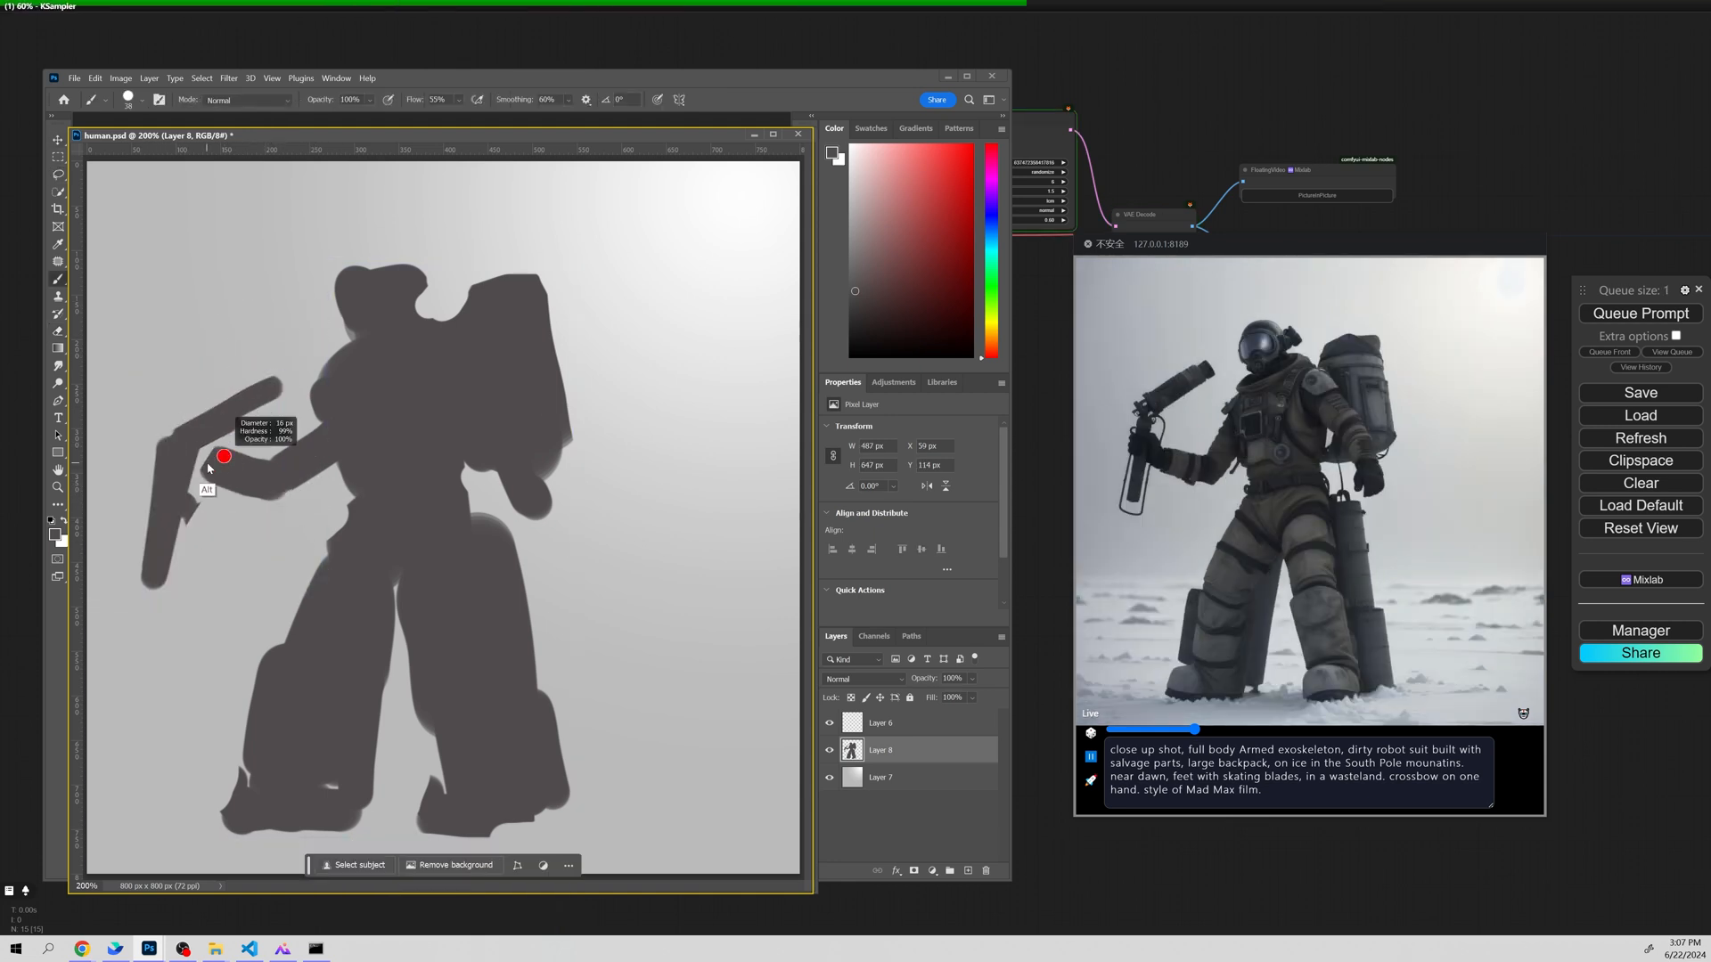
pyautogui.press('e')
pyautogui.moveTo(136, 584); pyautogui.dragTo(148, 486)
pyautogui.rightClick(142, 462)
pyautogui.keyDown('alt'); pyautogui.rightClick(132, 468); pyautogui.keyUp('alt')
pyautogui.moveTo(154, 584)
pyautogui.mouseDown()
pyautogui.moveTo(150, 459)
pyautogui.moveTo(186, 526)
pyautogui.mouseUp()
pyautogui.moveTo(292, 375)
pyautogui.mouseDown()
pyautogui.moveTo(174, 443)
pyautogui.moveTo(233, 504)
pyautogui.mouseUp()
pyautogui.press('b')
pyautogui.click(148, 430)
pyautogui.moveTo(163, 413)
pyautogui.mouseDown()
pyautogui.moveTo(207, 436)
pyautogui.moveTo(153, 462)
pyautogui.mouseUp()
pyautogui.hotkey('ctrl', 'z')
pyautogui.hotkey('ctrl', 'z')
# Brush the weapon's short stock joining it to the hand, thicken the forearm, and fill the notch beside the waist.
pyautogui.moveTo(160, 420)
pyautogui.mouseDown()
pyautogui.moveTo(219, 418)
pyautogui.moveTo(171, 562)
pyautogui.mouseUp()
pyautogui.press('e')
pyautogui.press('b')
pyautogui.keyDown('alt'); pyautogui.rightClick(211, 437); pyautogui.keyUp('alt')
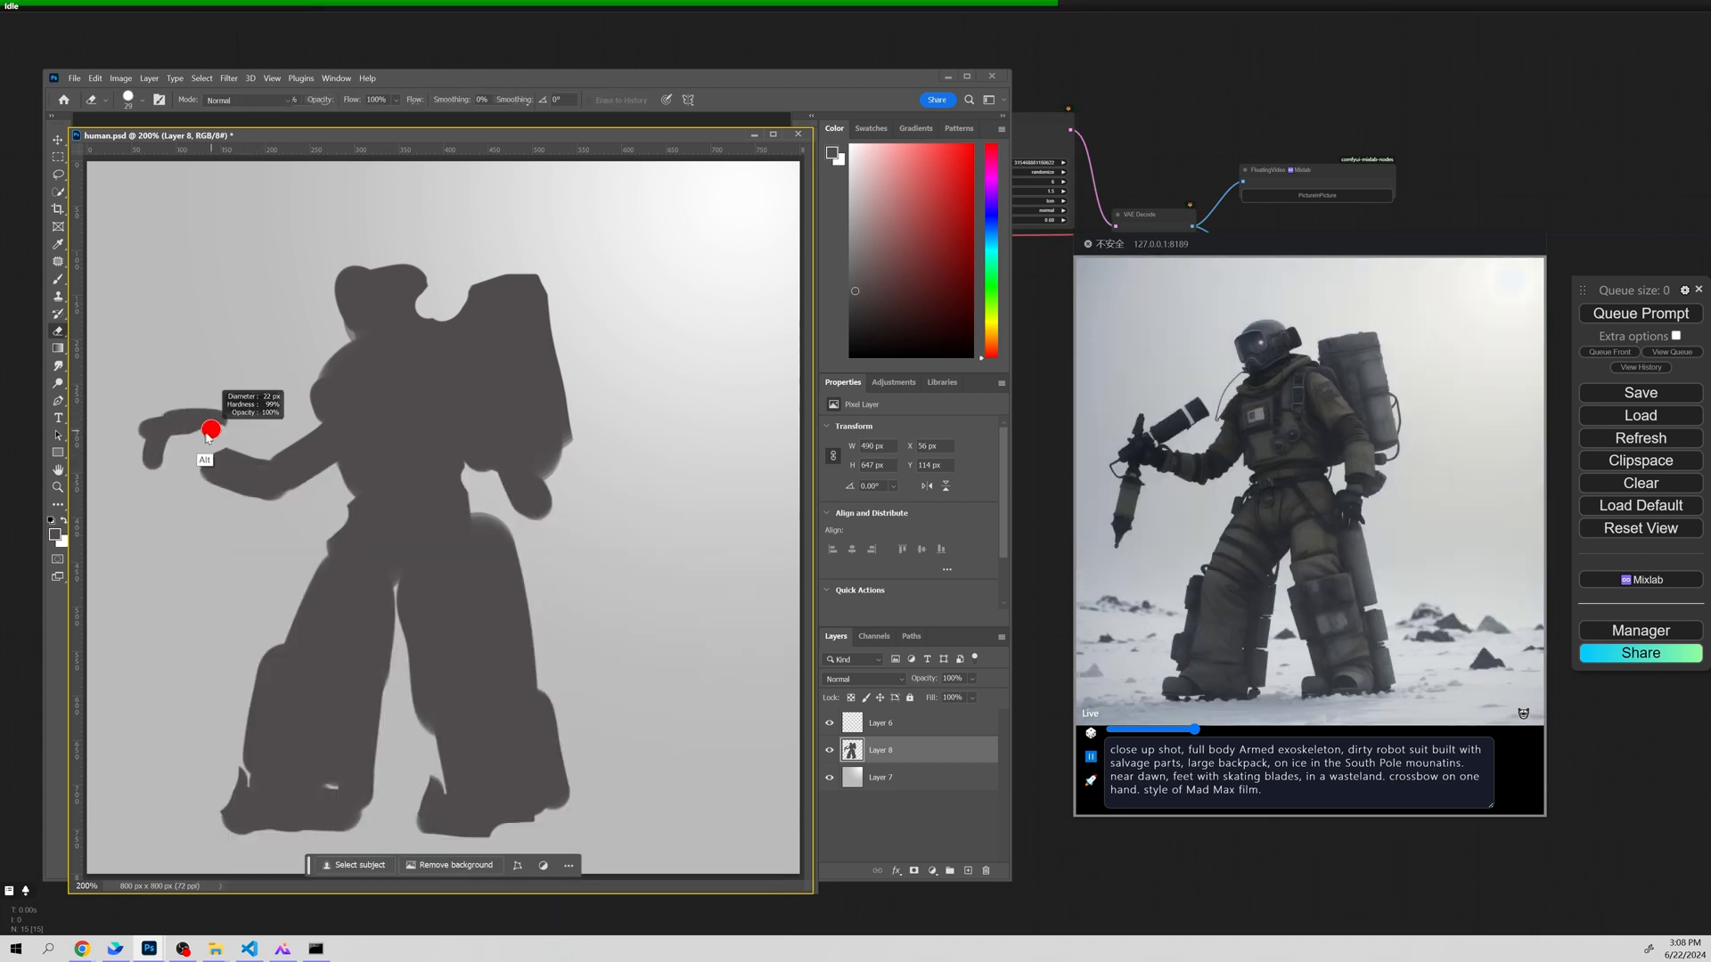
pyautogui.moveTo(207, 458)
pyautogui.mouseDown()
pyautogui.moveTo(190, 457)
pyautogui.moveTo(197, 472)
pyautogui.moveTo(312, 474)
pyautogui.mouseUp()
pyautogui.keyDown('alt'); pyautogui.rightClick(294, 472); pyautogui.keyUp('alt')
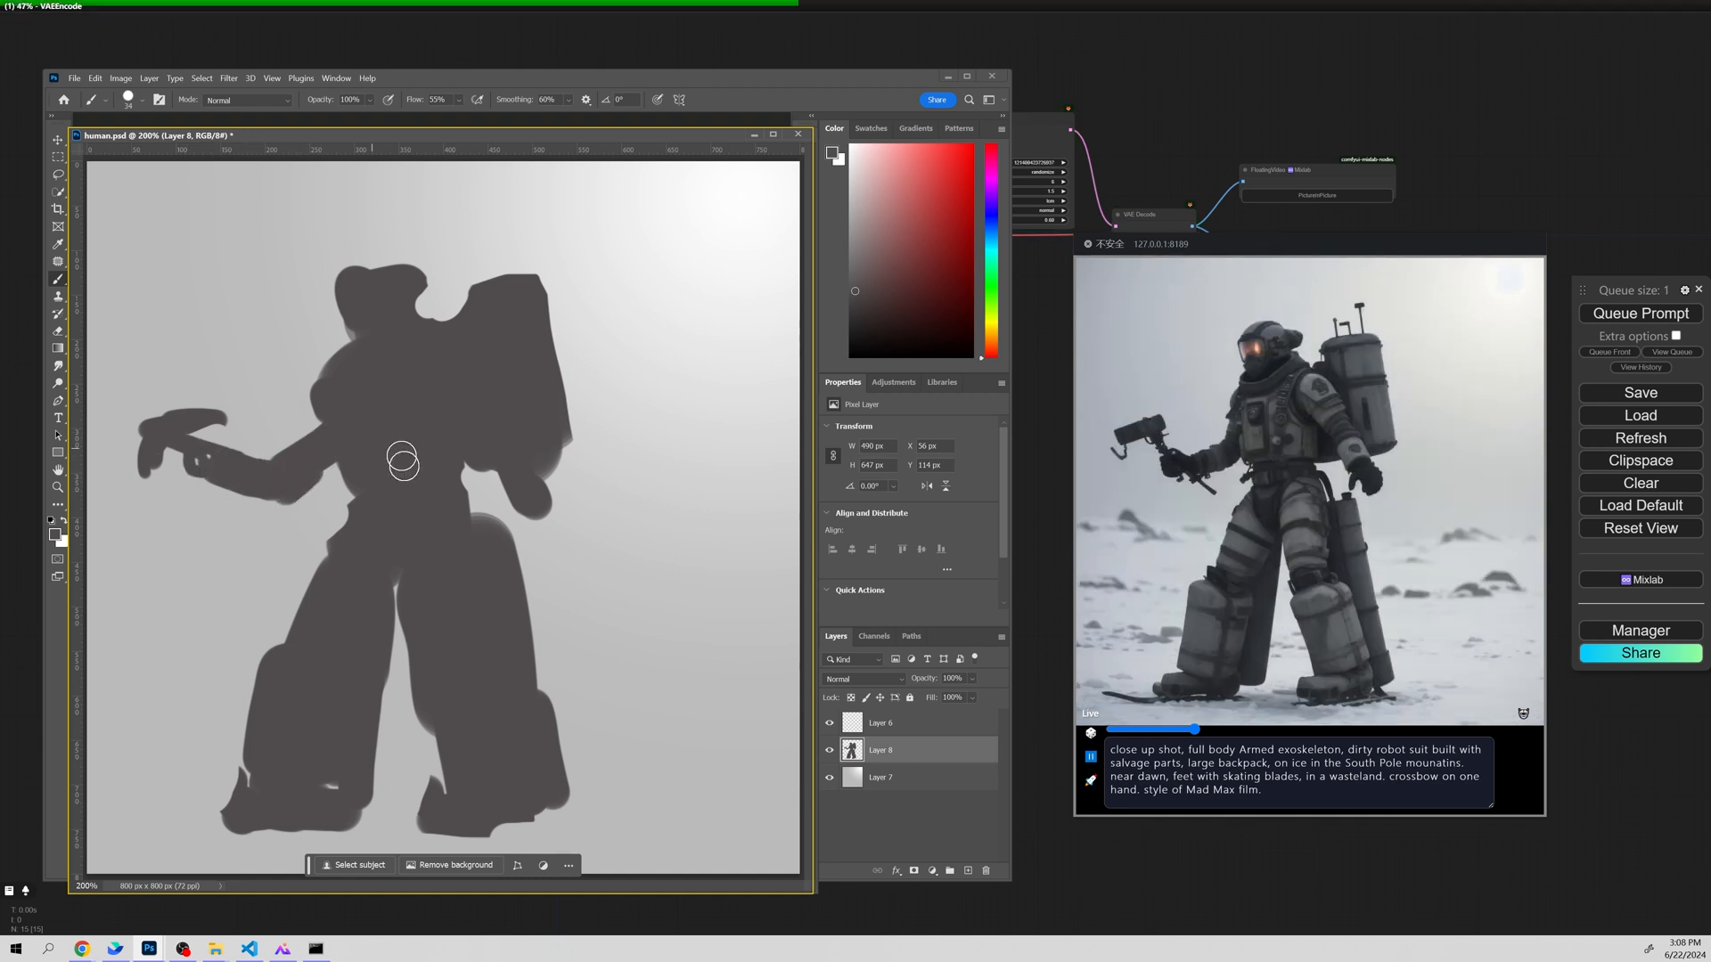
pyautogui.keyDown('alt'); pyautogui.rightClick(485, 446); pyautogui.keyUp('alt')
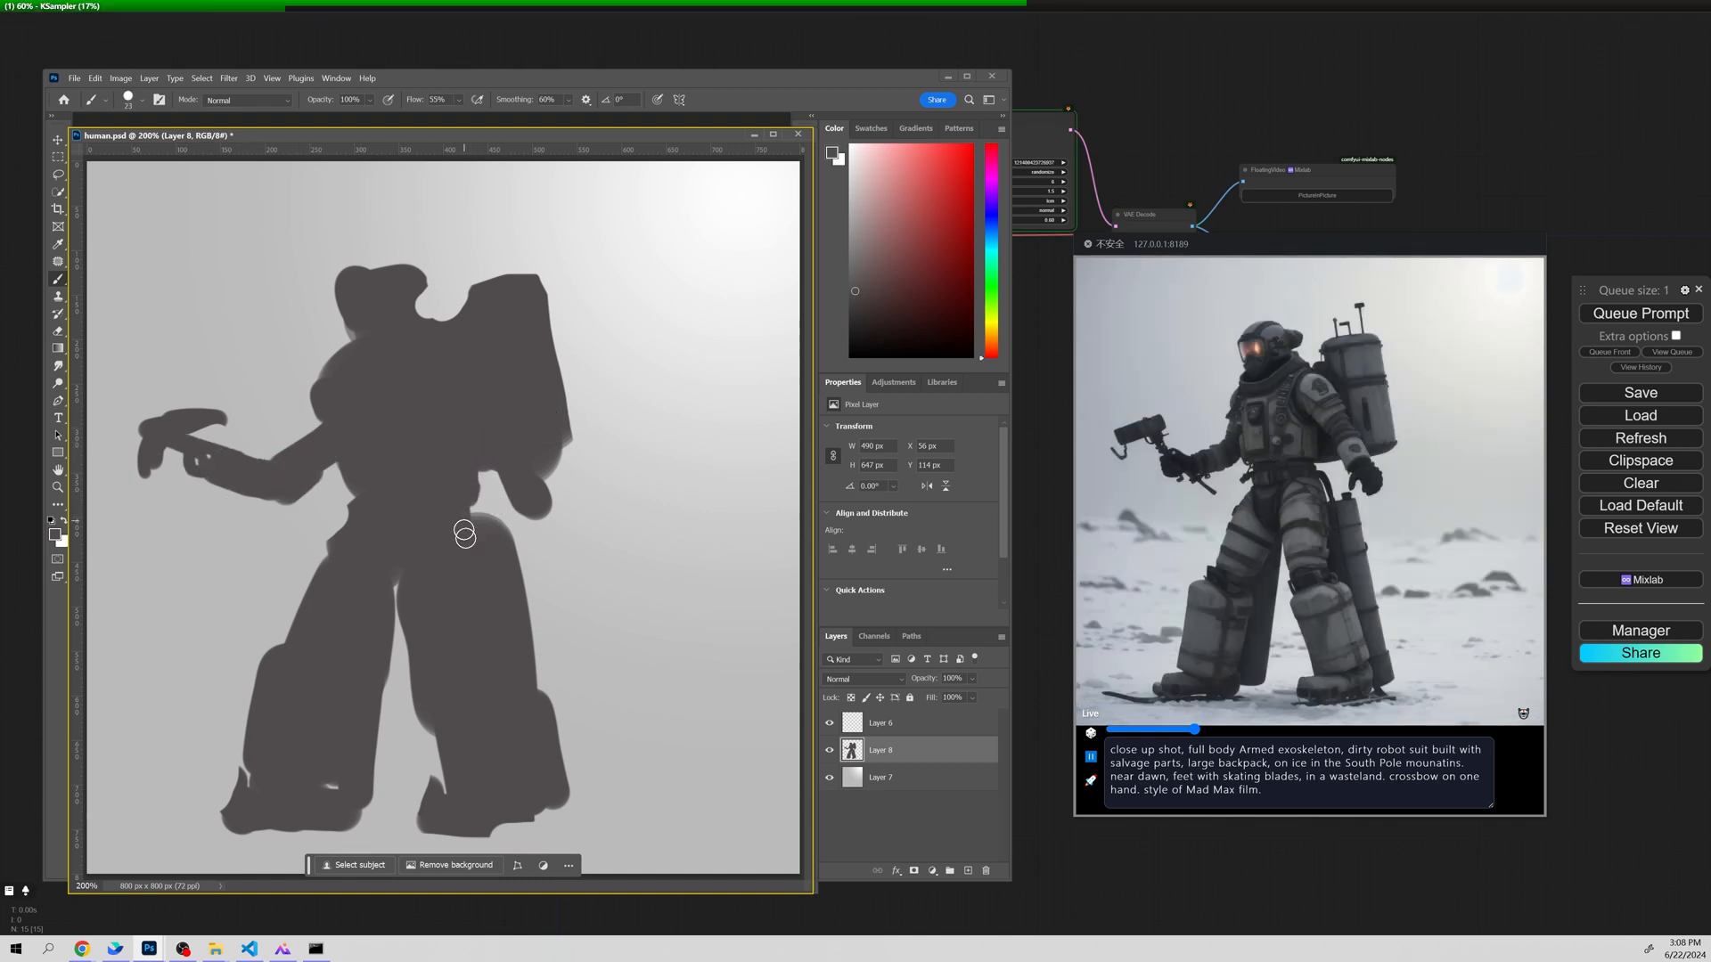
# Erase a wider gap between the figure's legs and slim the outer edge of the rear thigh.
pyautogui.press('e')
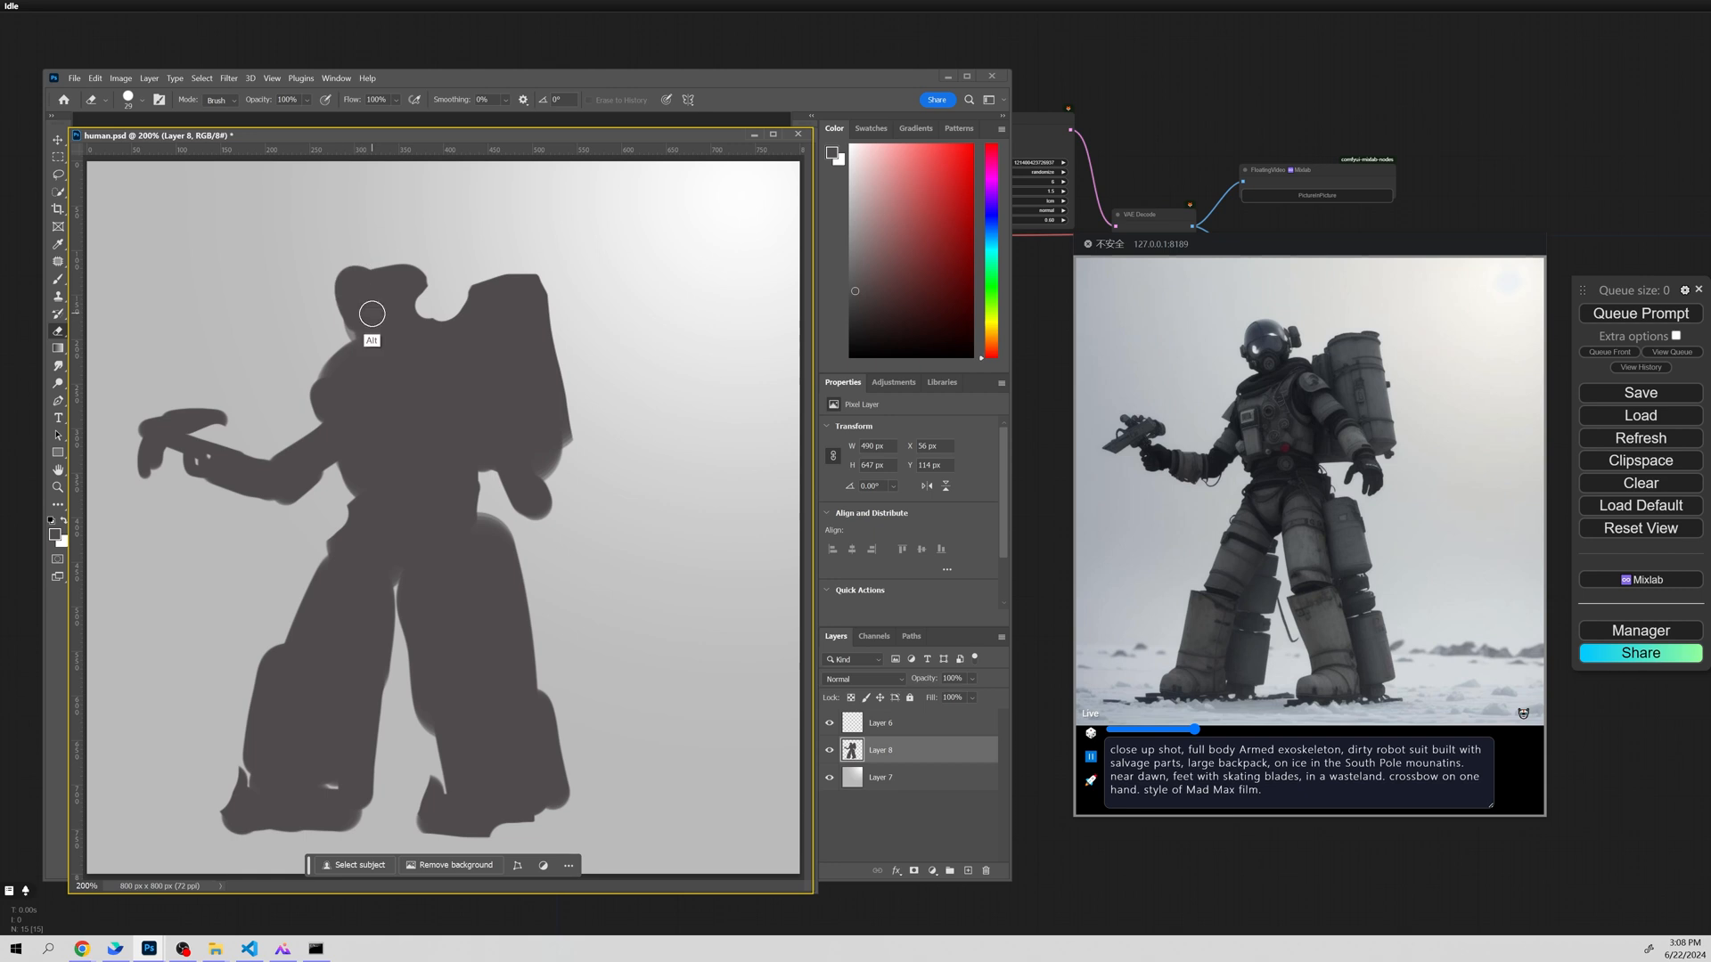
pyautogui.moveTo(379, 719)
pyautogui.mouseDown()
pyautogui.moveTo(363, 672)
pyautogui.moveTo(385, 616)
pyautogui.mouseUp()
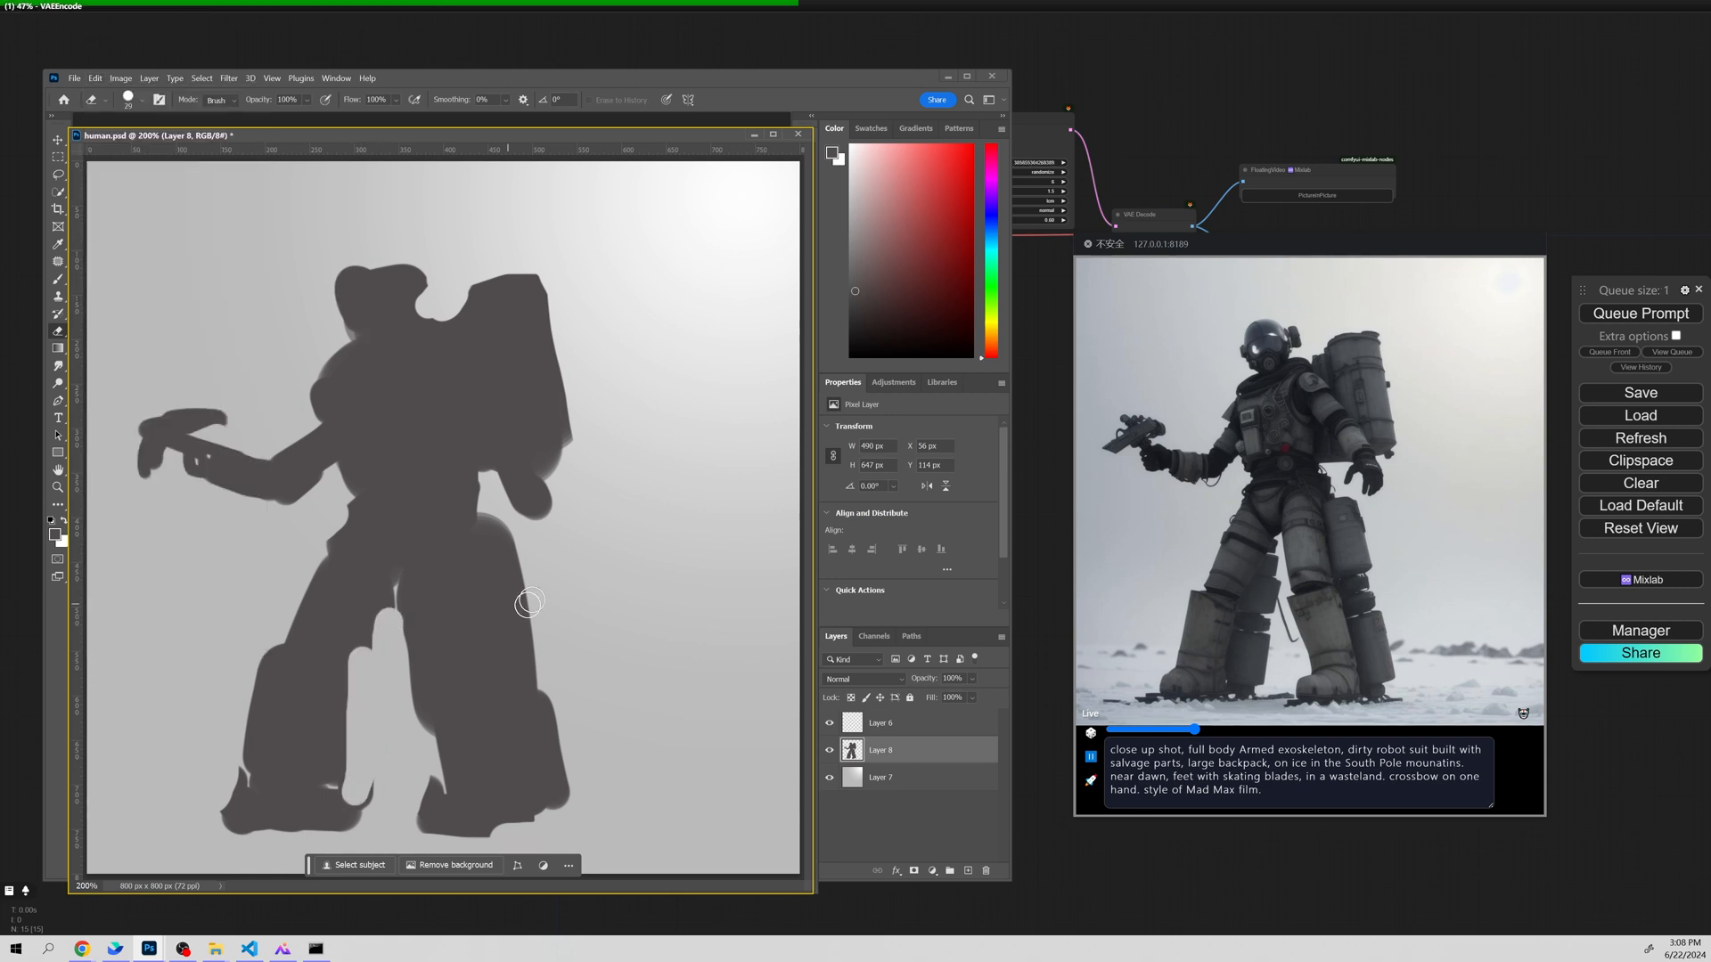
pyautogui.moveTo(493, 527)
pyautogui.mouseDown()
pyautogui.moveTo(515, 648)
pyautogui.moveTo(433, 726)
pyautogui.moveTo(444, 762)
pyautogui.mouseUp()
pyautogui.press('b')
pyautogui.press('e')
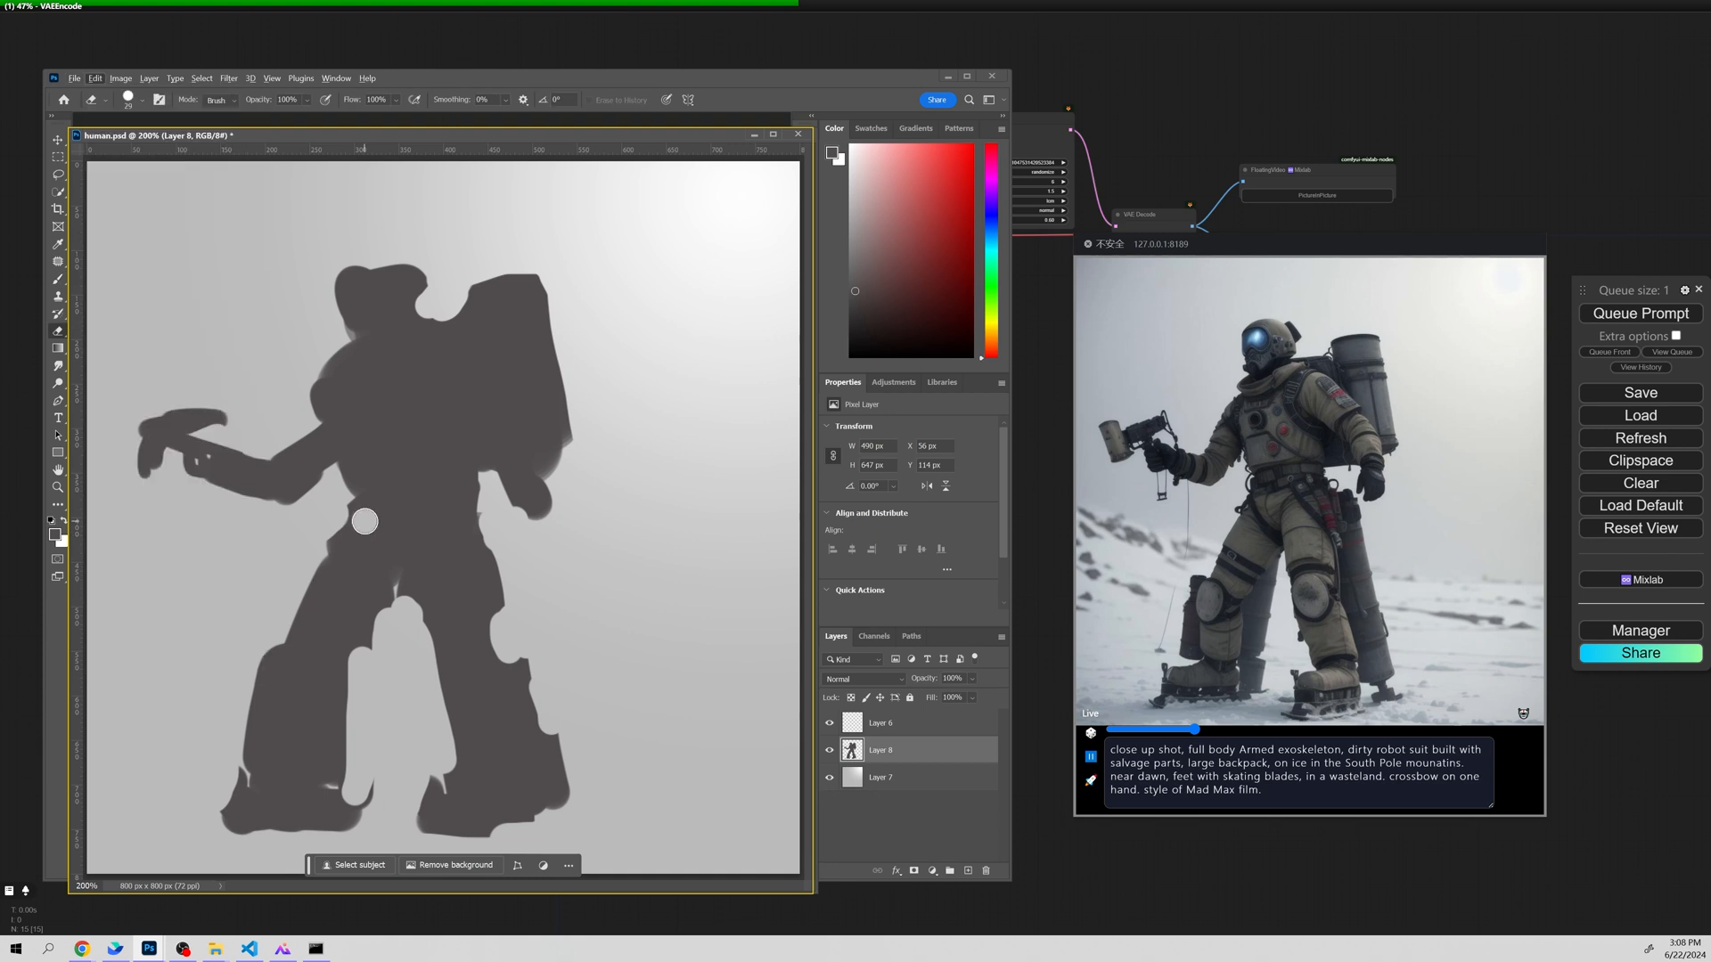
# Lasso the figure's lower body, shift it slightly to the left under the torso, and clear the selection.
pyautogui.press('l')
pyautogui.moveTo(506, 532)
pyautogui.mouseDown()
pyautogui.moveTo(178, 820)
pyautogui.moveTo(526, 561)
pyautogui.moveTo(505, 533)
pyautogui.mouseUp()
pyautogui.press('v')
pyautogui.moveTo(475, 693)
pyautogui.mouseDown()
pyautogui.moveTo(531, 700)
pyautogui.moveTo(446, 629)
pyautogui.mouseUp()
pyautogui.hotkey('ctrl', 'd')
pyautogui.press('b')
pyautogui.hotkey('ctrl', 'z')
pyautogui.press('v')
pyautogui.hotkey('ctrl', 'd')
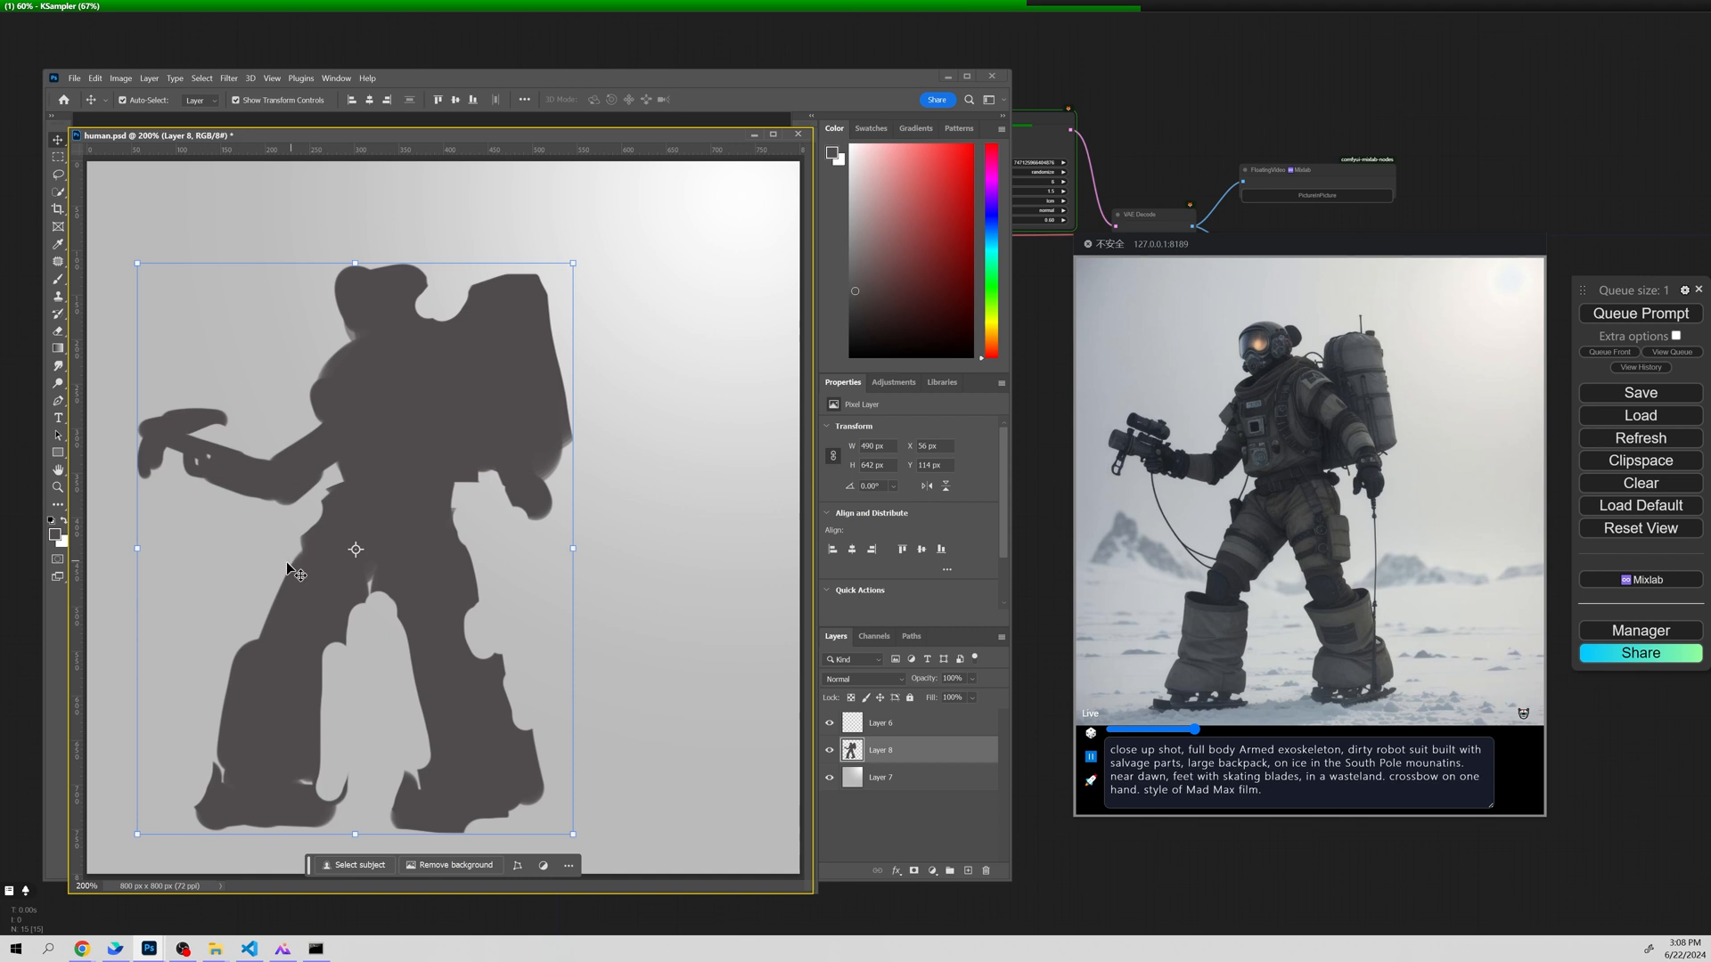
# Trim the outer edge of the front thigh with the Eraser and brush a straight shin on the leg's inner side.
pyautogui.press('b')
pyautogui.press('e')
pyautogui.moveTo(303, 530)
pyautogui.mouseDown()
pyautogui.moveTo(179, 775)
pyautogui.moveTo(205, 789)
pyautogui.mouseUp()
pyautogui.press('b')
pyautogui.moveTo(356, 649)
pyautogui.mouseDown()
pyautogui.moveTo(338, 715)
pyautogui.moveTo(330, 624)
pyautogui.moveTo(361, 824)
pyautogui.mouseUp()
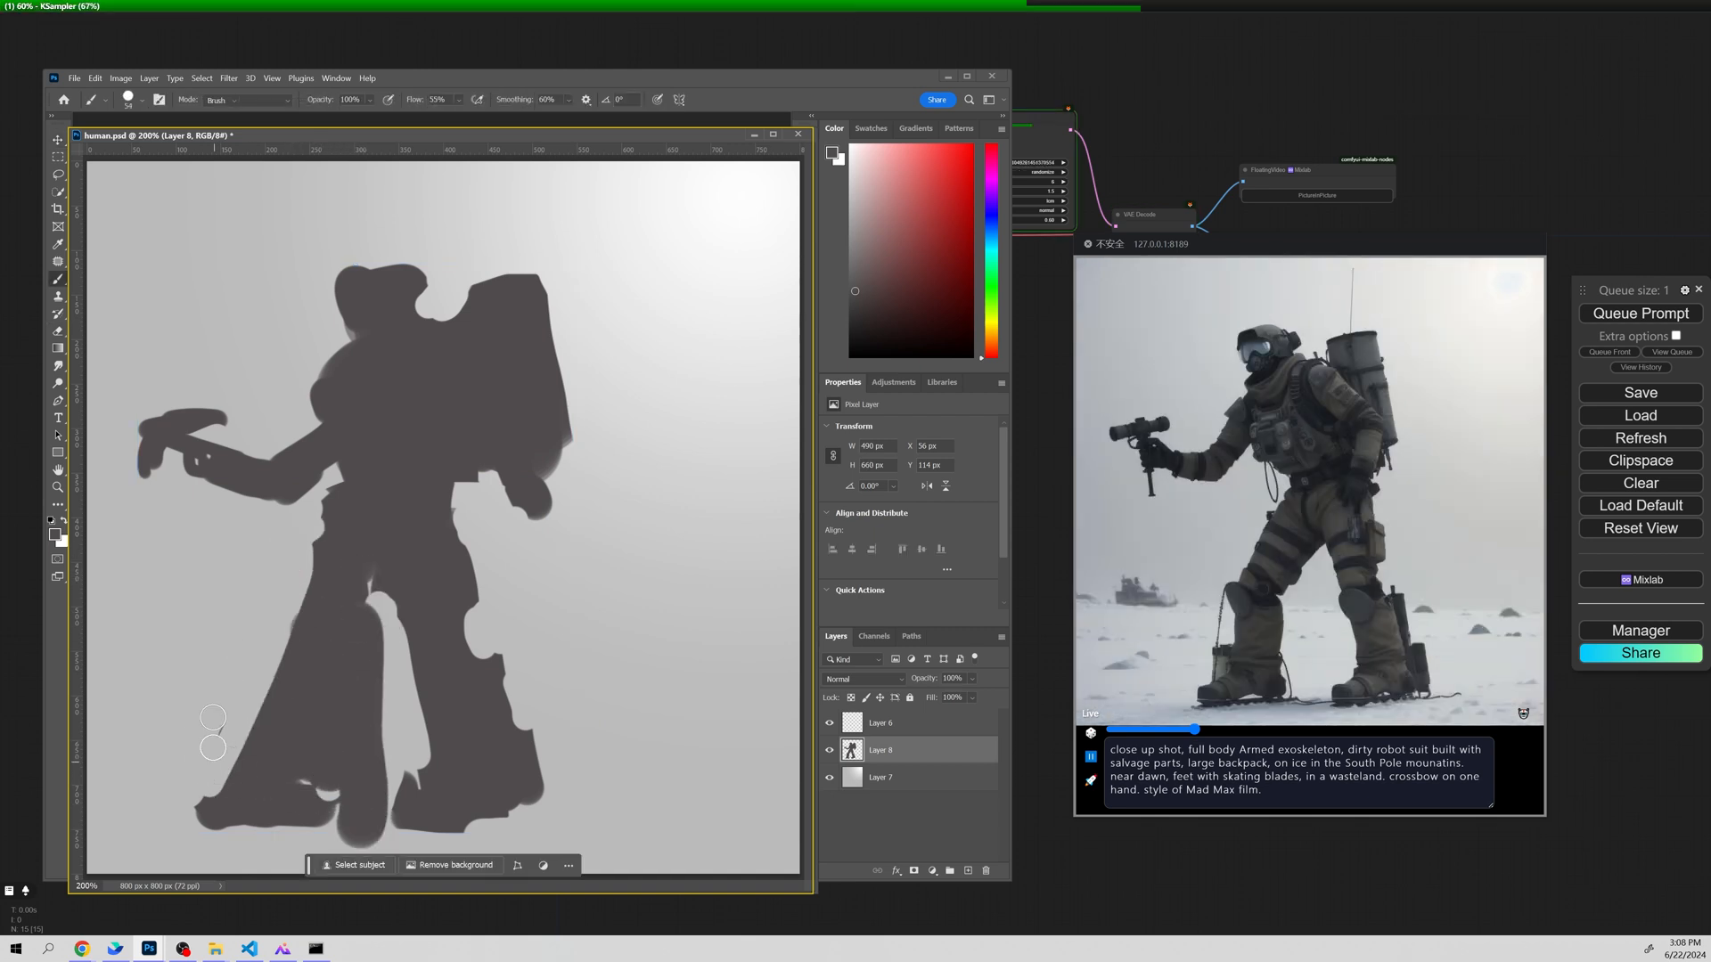
# Erase the front leg's outer shin and excess sole, and brush the rear leg's outer edge and heel fuller.
pyautogui.press('e')
pyautogui.moveTo(214, 748); pyautogui.dragTo(245, 784)
pyautogui.moveTo(285, 668)
pyautogui.mouseDown()
pyautogui.moveTo(262, 789)
pyautogui.moveTo(186, 832)
pyautogui.mouseUp()
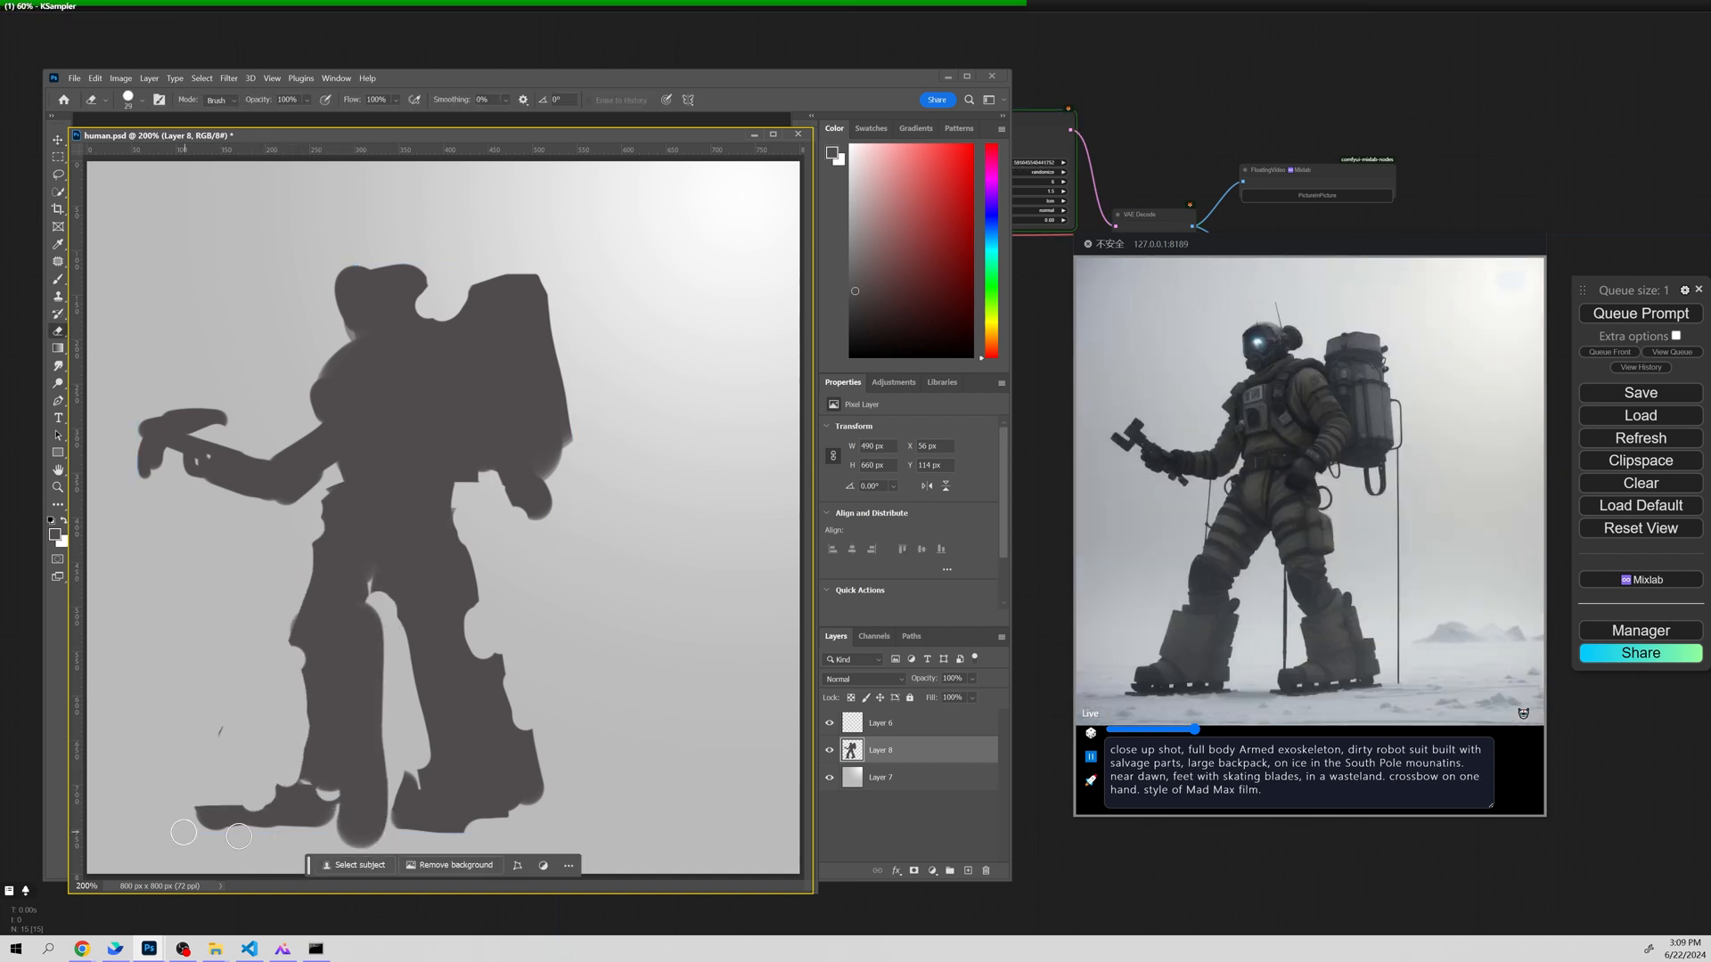
pyautogui.press('b')
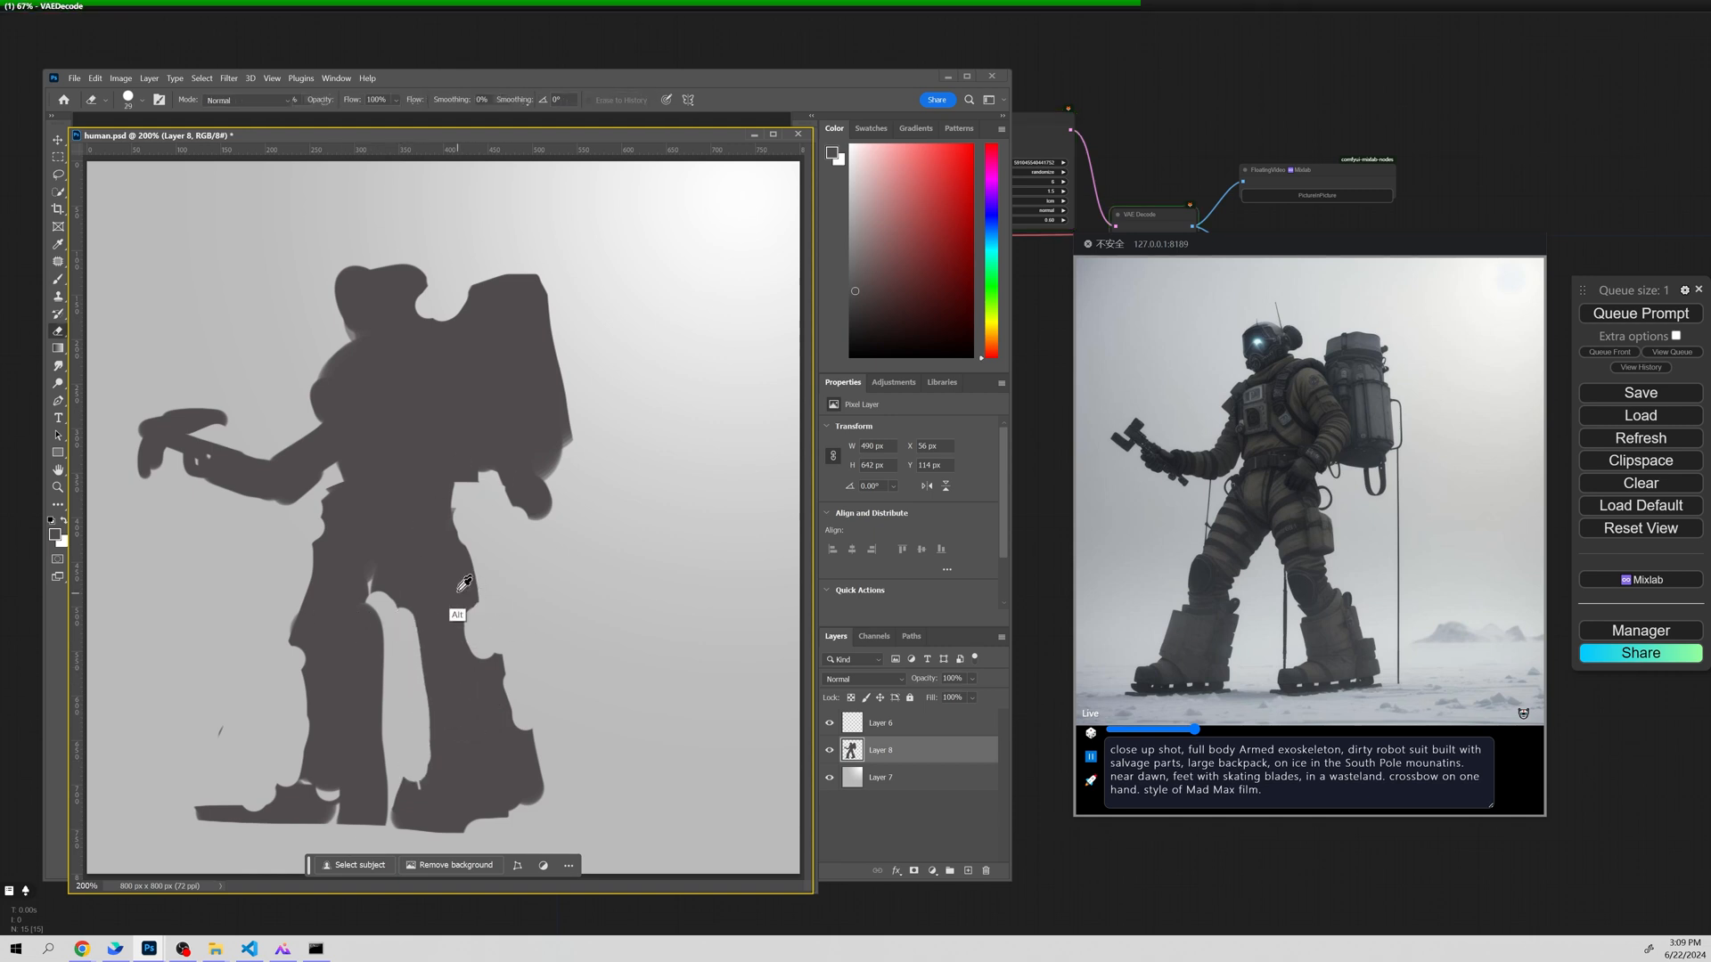
pyautogui.moveTo(488, 791); pyautogui.dragTo(531, 803)
pyautogui.press('e')
pyautogui.moveTo(359, 299)
pyautogui.mouseDown()
pyautogui.moveTo(379, 286)
pyautogui.moveTo(311, 317)
pyautogui.moveTo(426, 263)
pyautogui.moveTo(410, 262)
pyautogui.mouseUp()
pyautogui.hotkey('ctrl', 'z')
# Paint a light grey visor on the figure's face and pinkish-grey patches on both shoulders.
pyautogui.press('b')
pyautogui.moveTo(387, 298); pyautogui.dragTo(371, 306)
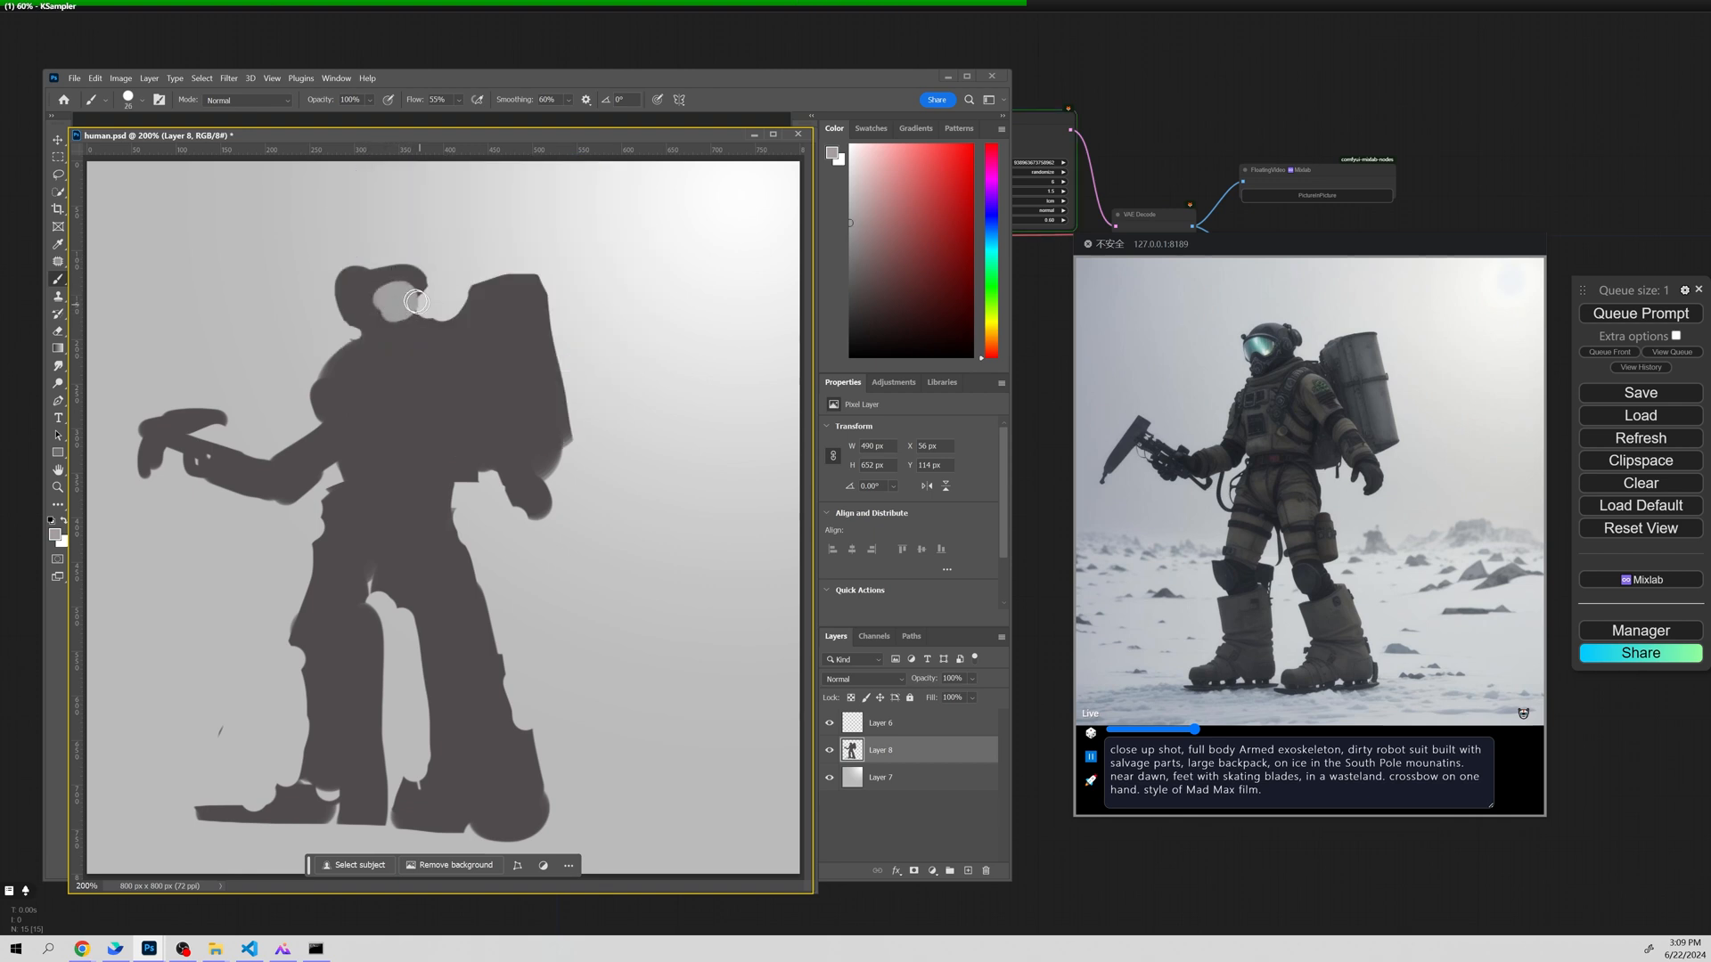
pyautogui.moveTo(355, 315); pyautogui.dragTo(342, 294)
pyautogui.moveTo(301, 352); pyautogui.dragTo(307, 383)
pyautogui.moveTo(497, 361); pyautogui.dragTo(476, 326)
pyautogui.moveTo(281, 376)
pyautogui.mouseDown()
pyautogui.moveTo(294, 390)
pyautogui.moveTo(308, 351)
pyautogui.mouseUp()
pyautogui.keyDown('alt'); pyautogui.click(332, 386); pyautogui.keyUp('alt')
pyautogui.keyDown('alt'); pyautogui.click(295, 372); pyautogui.keyUp('alt')
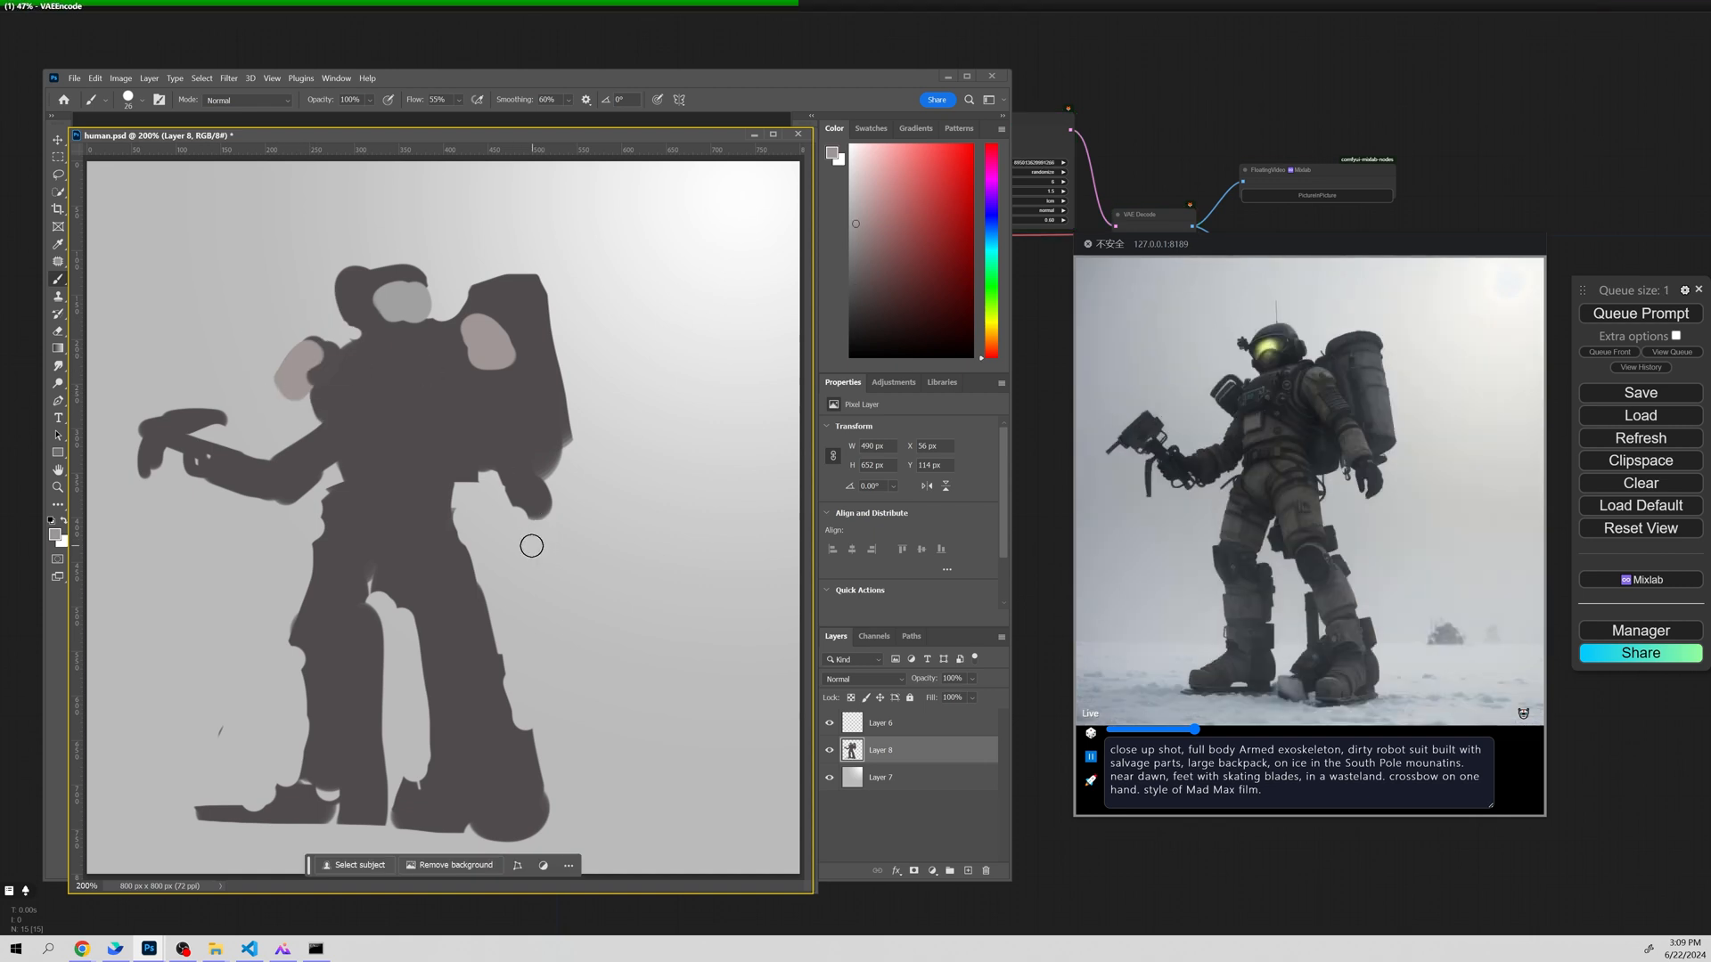
# Erase a gap between the two feet and trim the rear boot to a flat sole with sharper edges.
pyautogui.press('e')
pyautogui.moveTo(388, 762)
pyautogui.mouseDown()
pyautogui.moveTo(419, 791)
pyautogui.moveTo(423, 711)
pyautogui.moveTo(445, 782)
pyautogui.moveTo(428, 794)
pyautogui.moveTo(545, 836)
pyautogui.mouseUp()
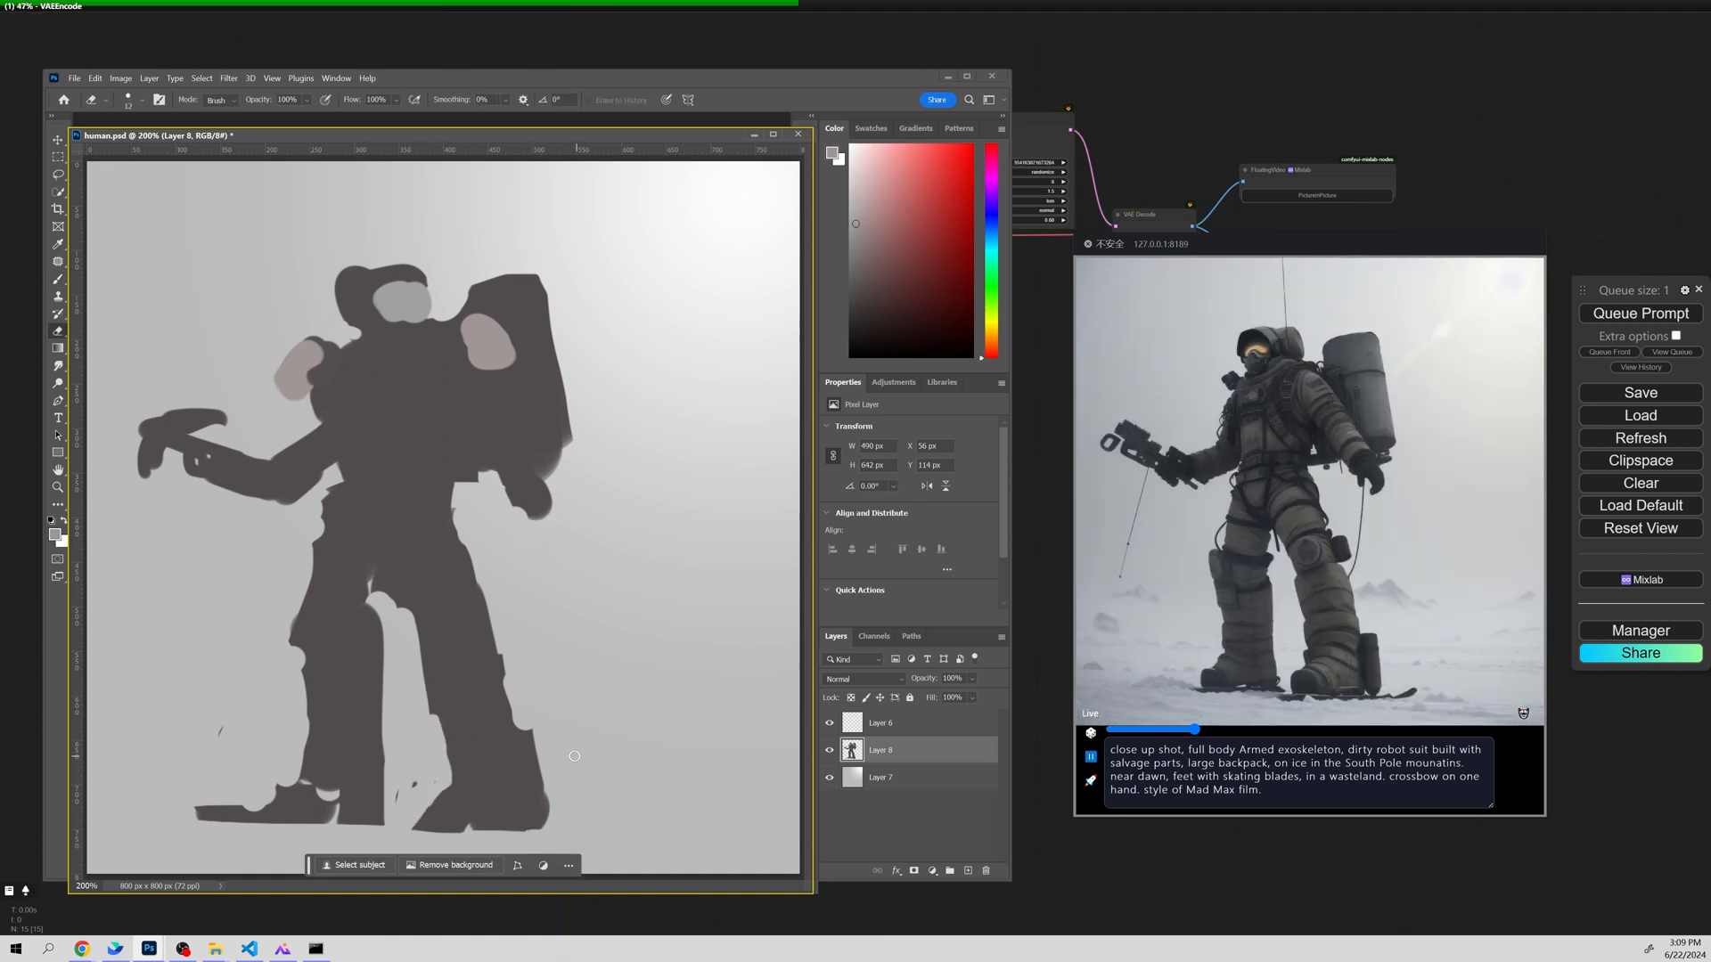
# Thin the weapon into a curved crossbow limb, sample the dark grey, and brush a straight bowstring between its tips.
pyautogui.keyDown('alt'); pyautogui.click(204, 455); pyautogui.keyUp('alt')
pyautogui.press('Return')
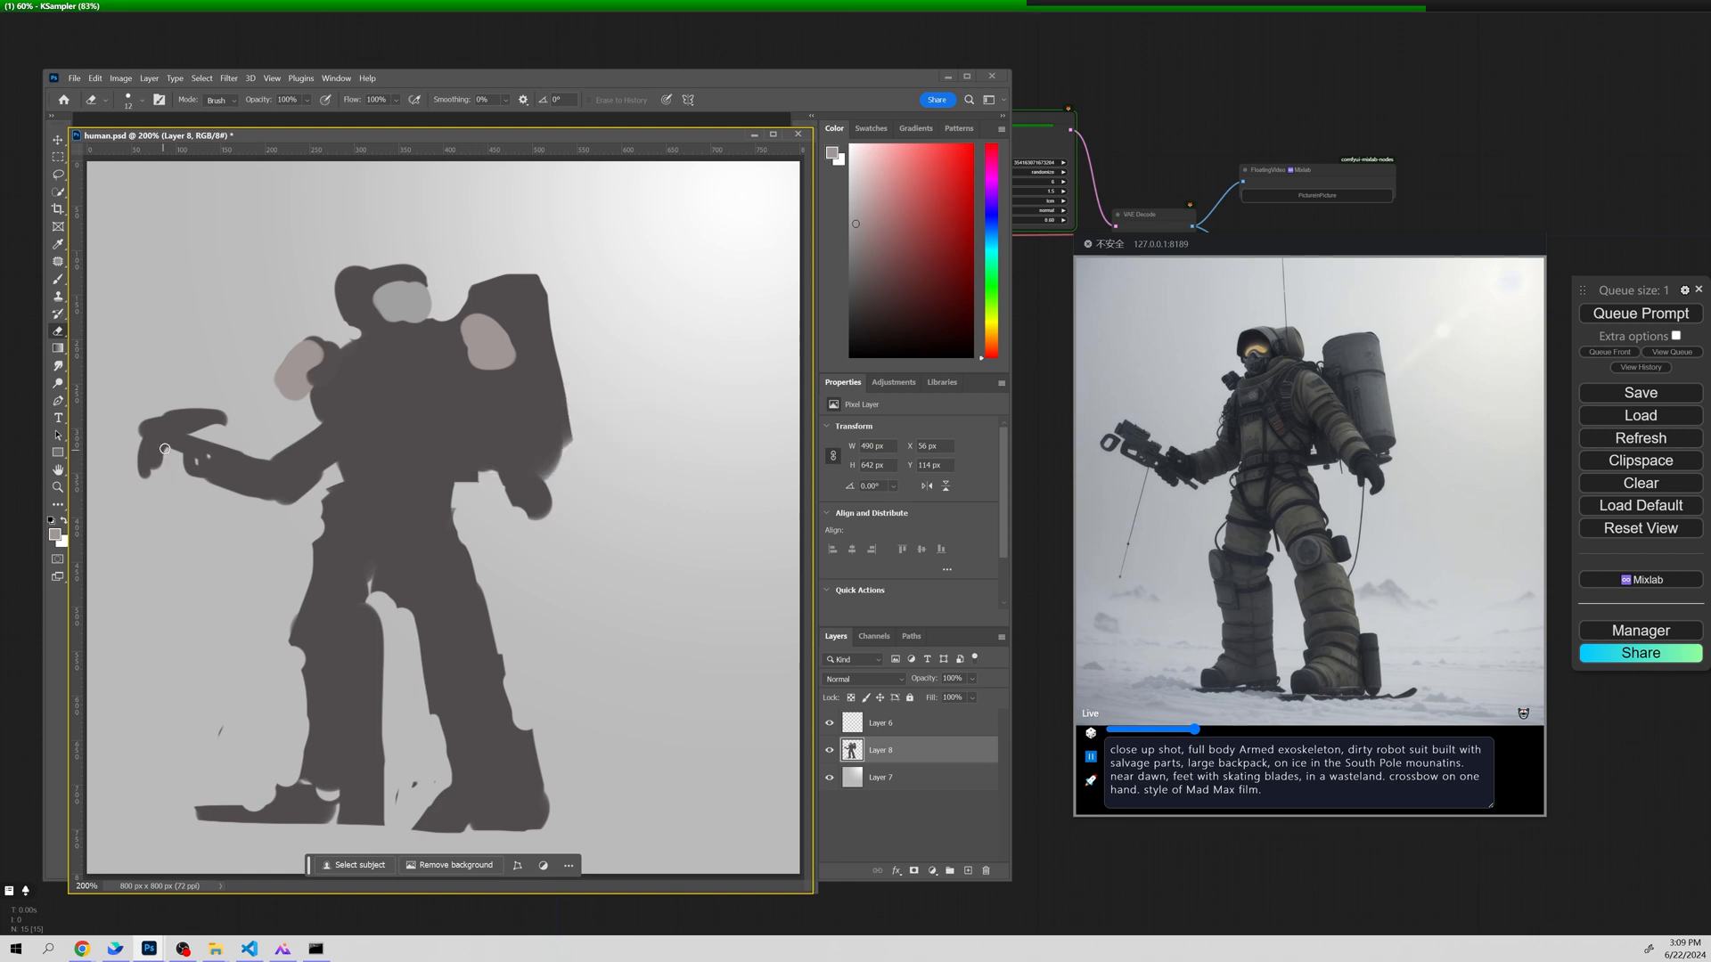
pyautogui.press('b')
pyautogui.keyDown('alt'); pyautogui.rightClick(206, 434); pyautogui.keyUp('alt')
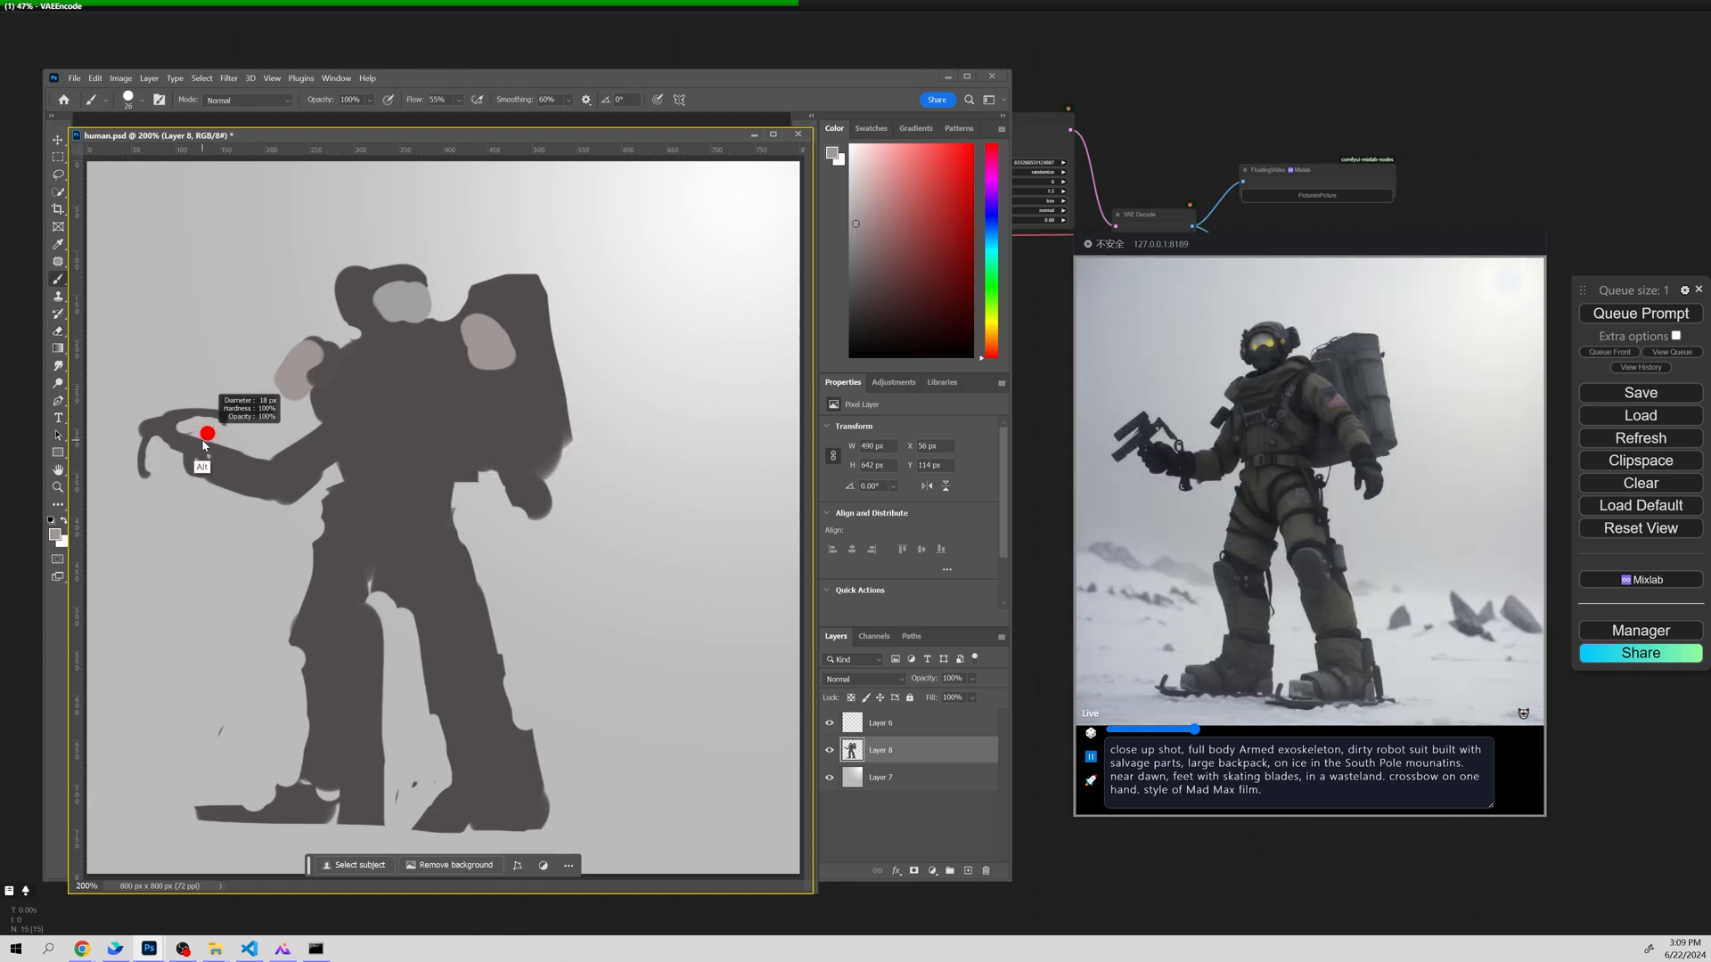
pyautogui.keyDown('alt'); pyautogui.click(143, 478); pyautogui.keyUp('alt')
pyautogui.click(143, 474)
pyautogui.keyDown('shift'); pyautogui.click(222, 421); pyautogui.keyUp('shift')
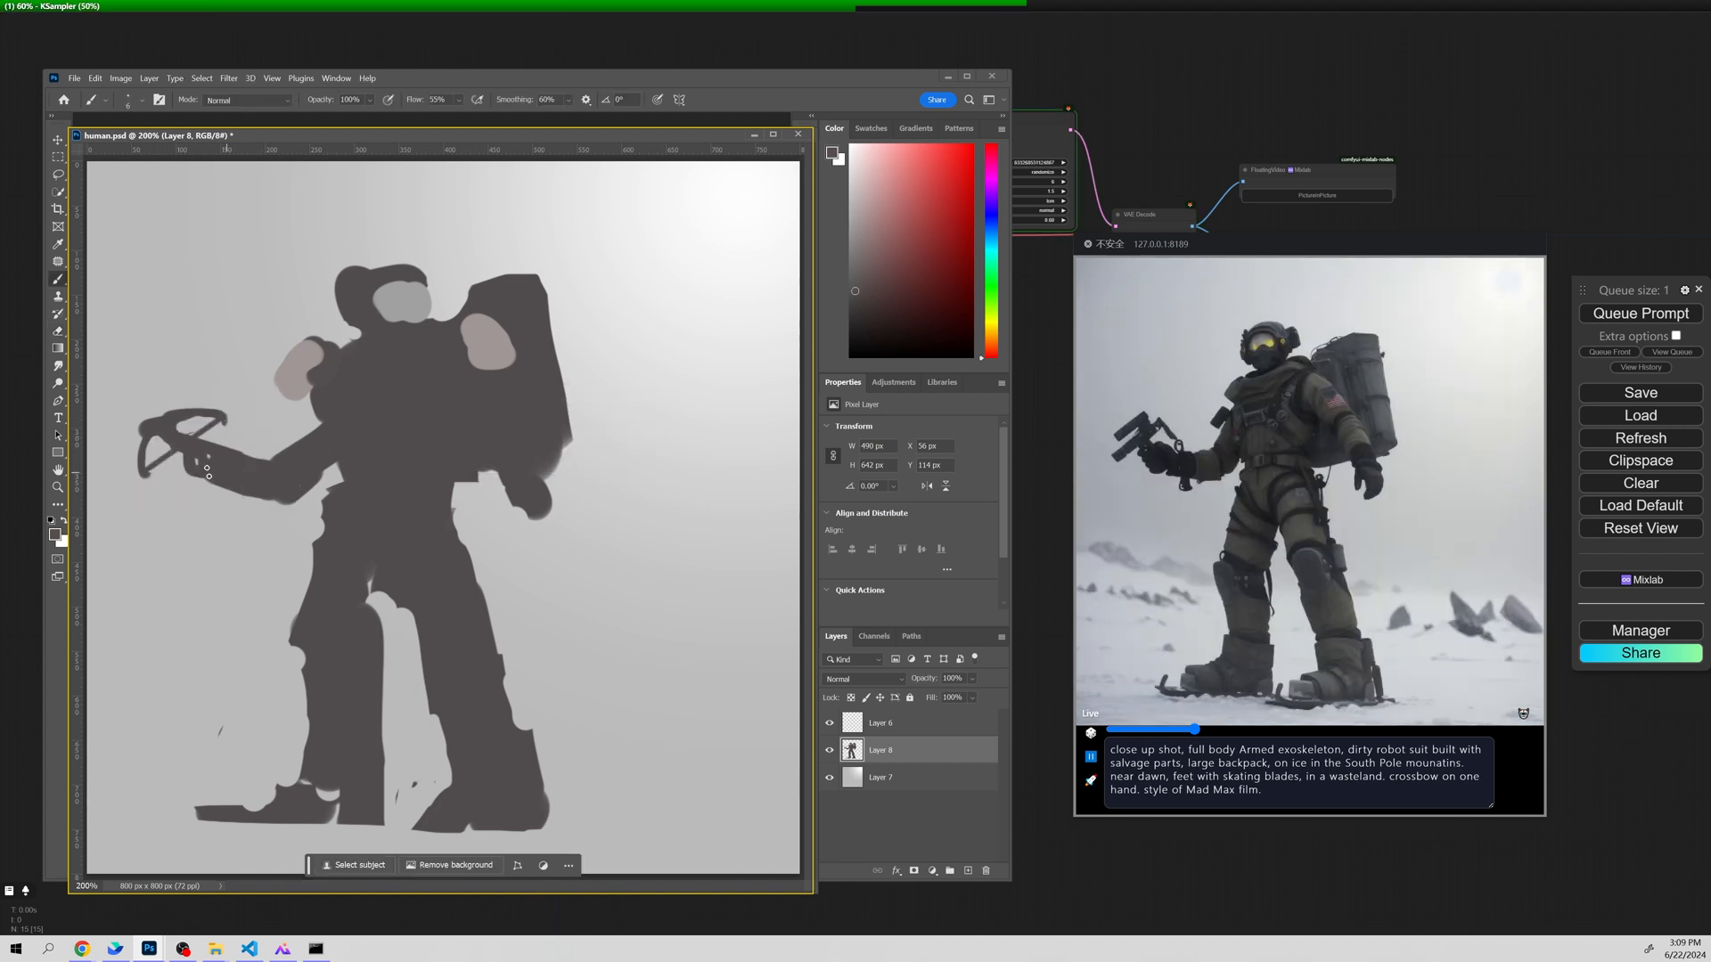
pyautogui.press('e')
pyautogui.press('b')
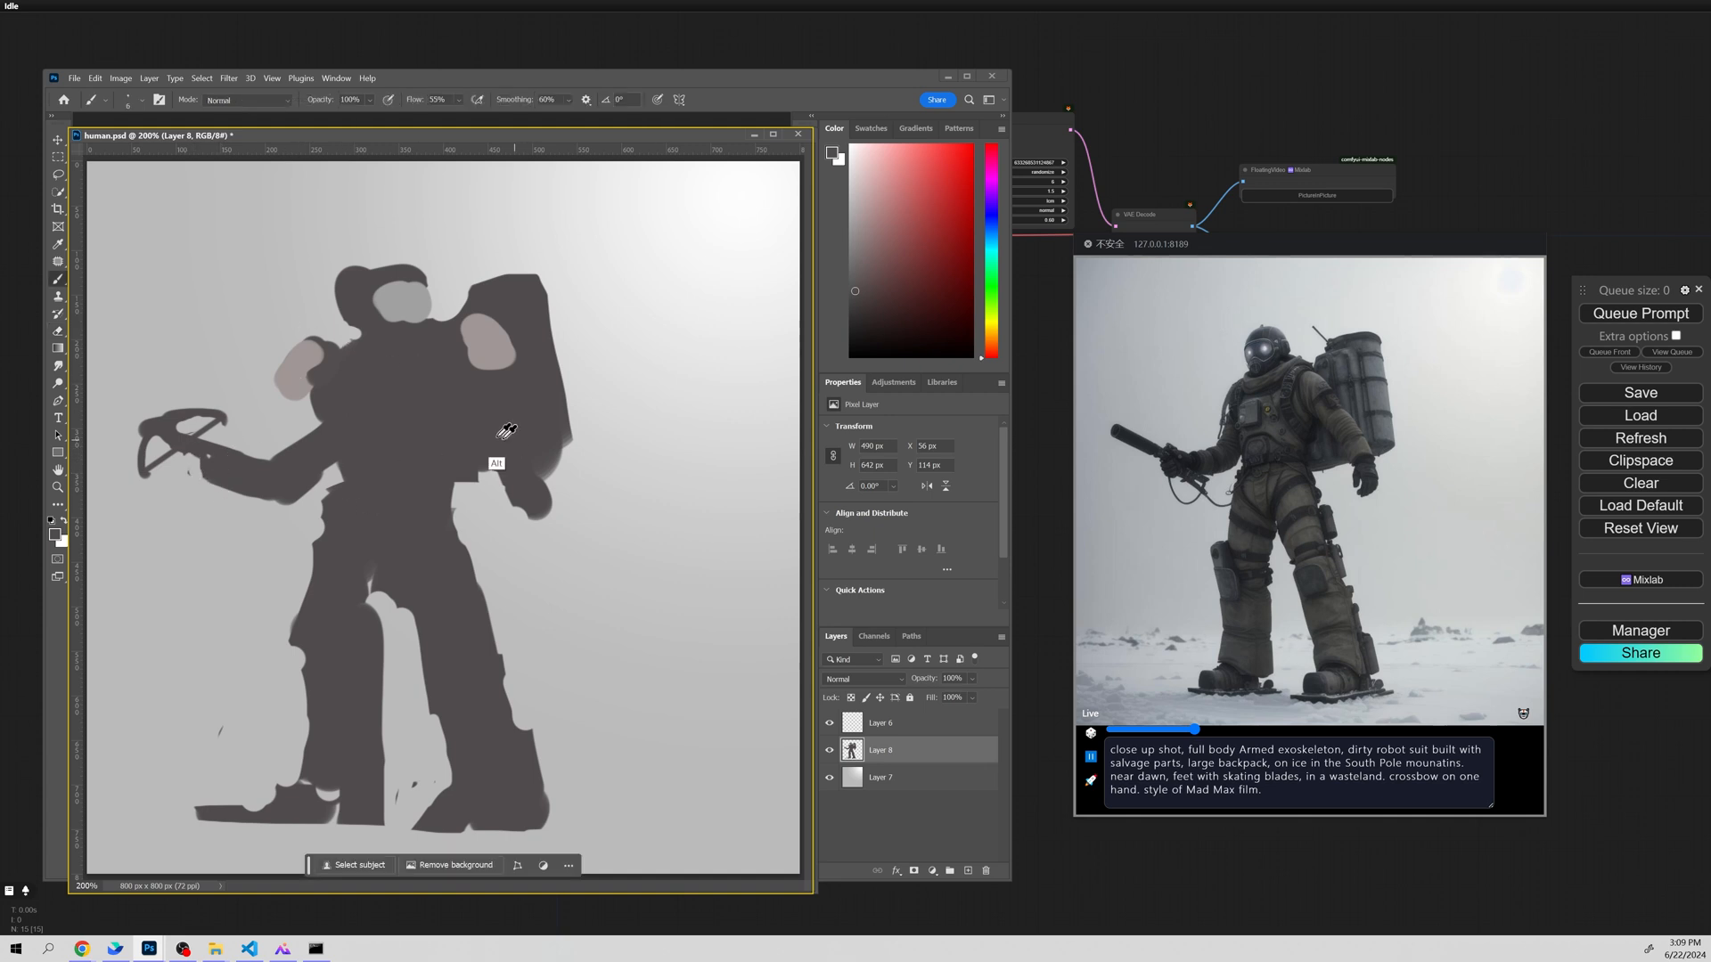
# Brush and erase around the hanging hand to round the gap above it and shape a thumb.
pyautogui.moveTo(479, 471)
pyautogui.mouseDown()
pyautogui.moveTo(521, 537)
pyautogui.moveTo(498, 527)
pyautogui.moveTo(529, 498)
pyautogui.moveTo(487, 490)
pyautogui.mouseUp()
pyautogui.press('e')
pyautogui.keyDown('alt'); pyautogui.rightClick(508, 489); pyautogui.keyUp('alt')
# Stop the live generation in the floating video window.
pyautogui.click(1090, 756)
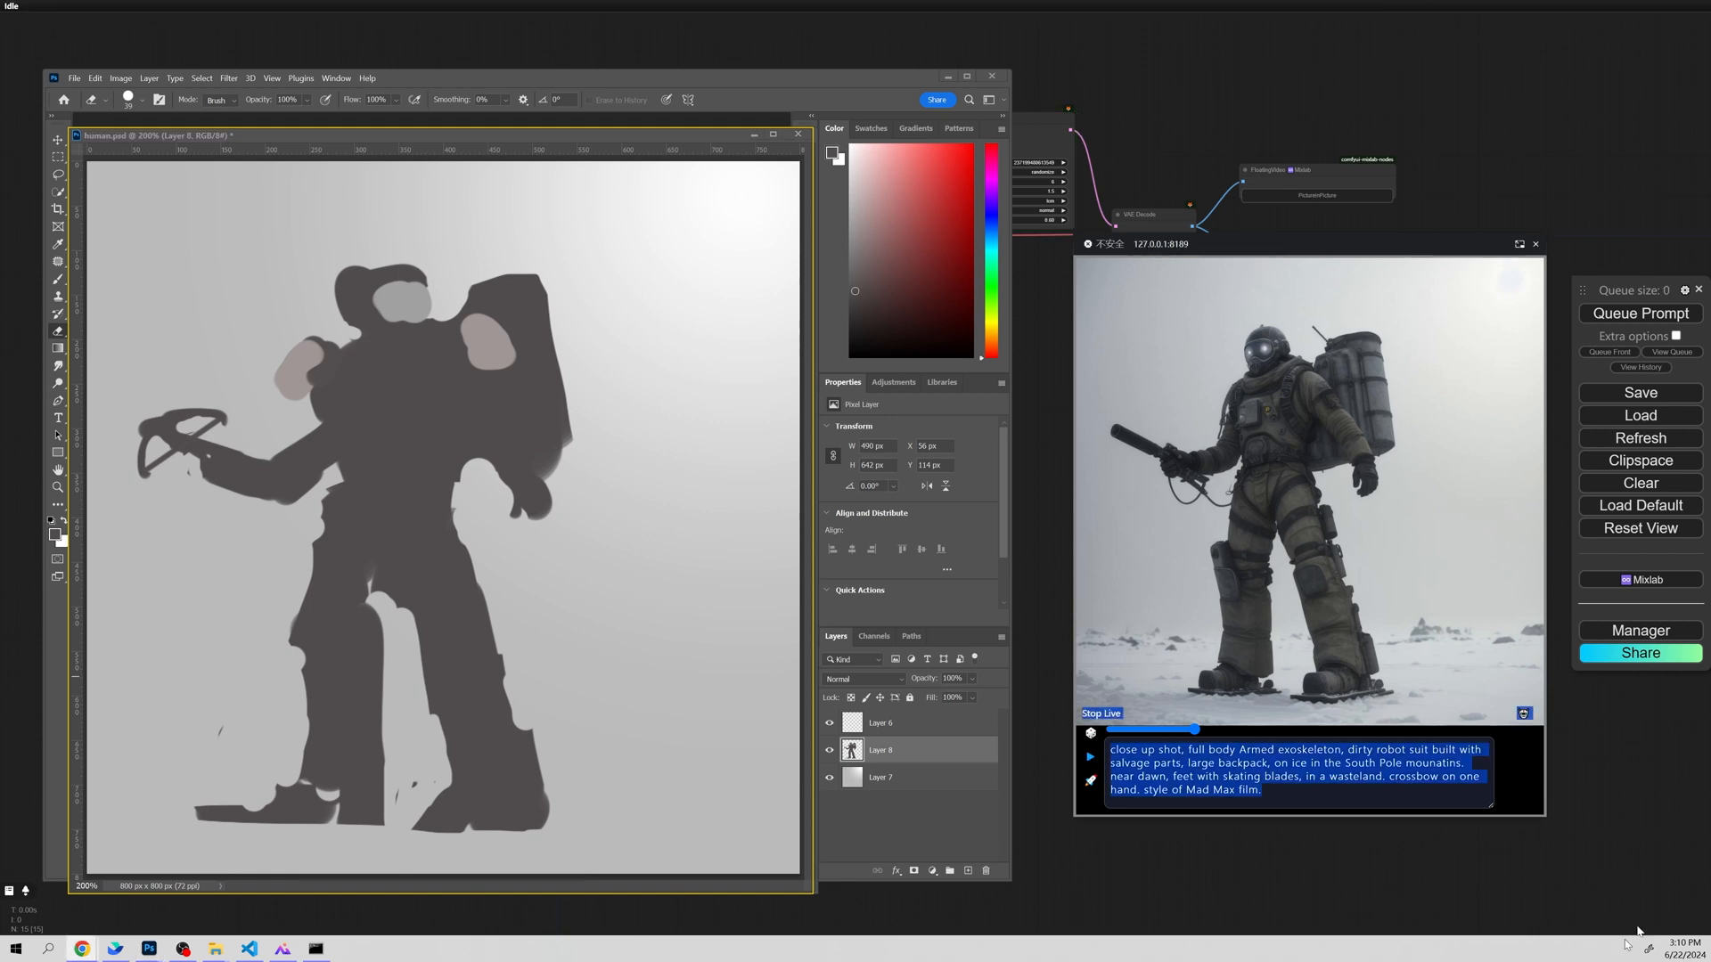
pyautogui.press('F1')
pyautogui.click(1175, 336)
pyautogui.press('Escape')
# Capture the generated image in the floating video window as a screenshot and copy it.
pyautogui.hotkey('ctrl', 'shift', 'a')
pyautogui.moveTo(1077, 260); pyautogui.dragTo(1542, 725)
pyautogui.hotkey('ctrl', 'c')
# Paste the captured image into human.psd as a new layer and scale it about its centre to 851 × 851 px.
pyautogui.click(457, 546)
pyautogui.hotkey('ctrl', 'v')
pyautogui.press('z')
pyautogui.keyDown('alt'); pyautogui.click(639, 711); pyautogui.keyUp('alt')
pyautogui.hotkey('ctrl', 't')
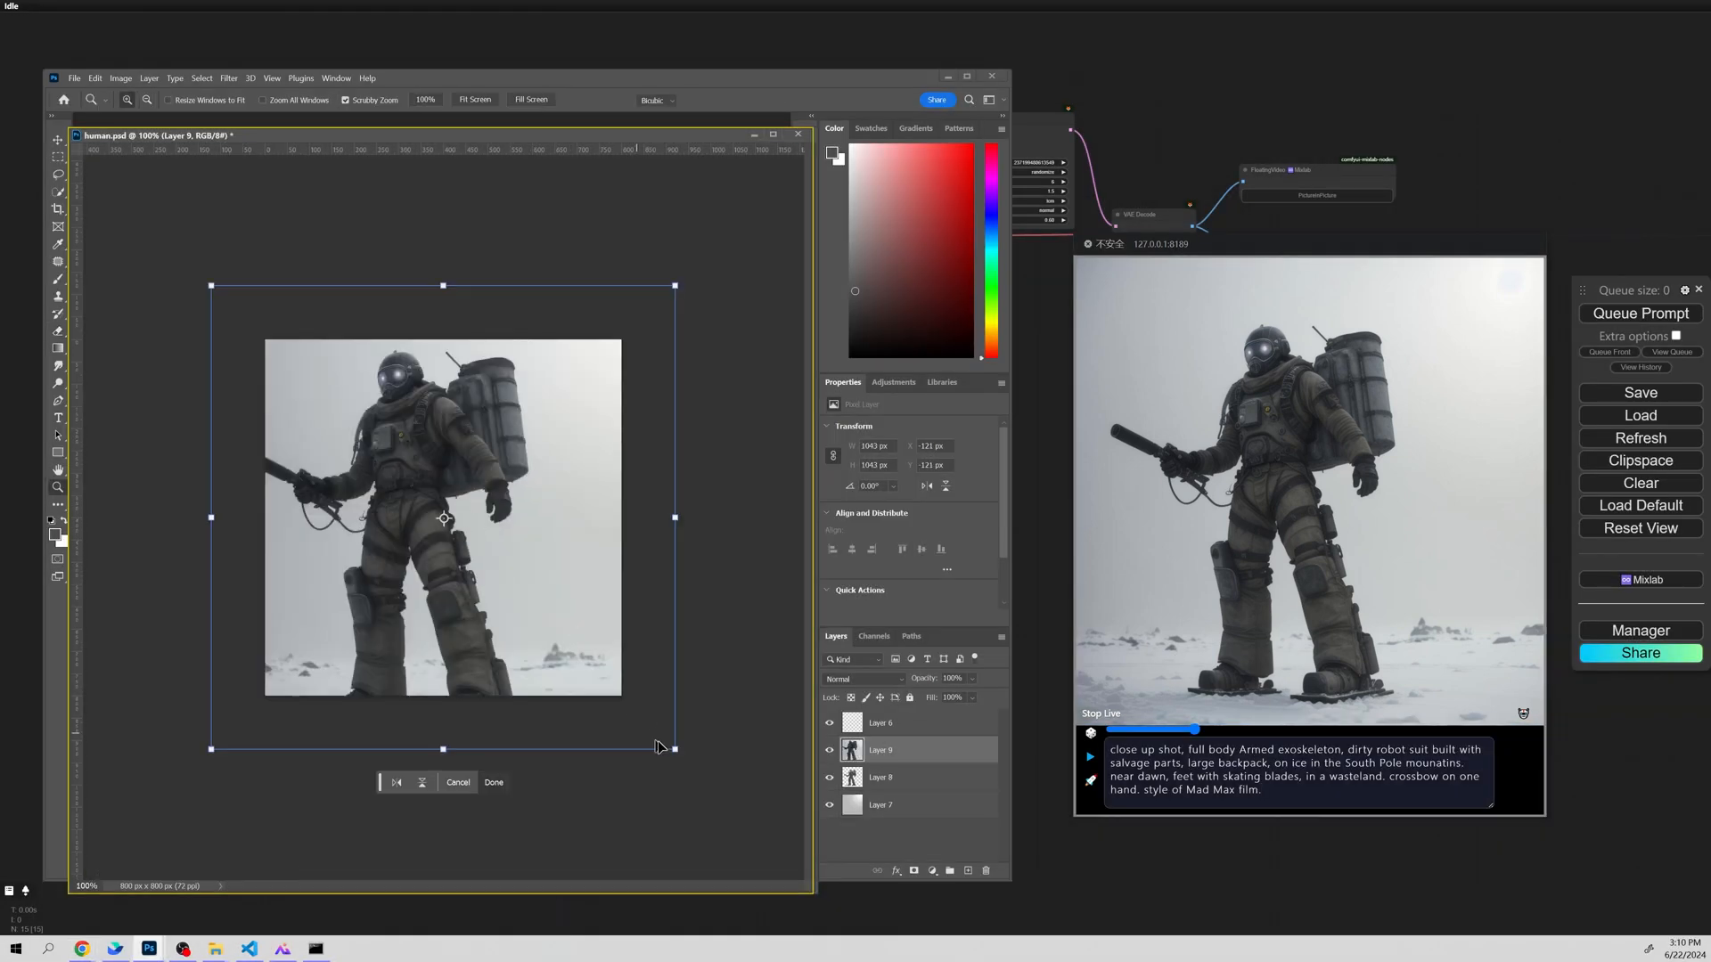
pyautogui.moveTo(677, 748); pyautogui.dragTo(624, 718)
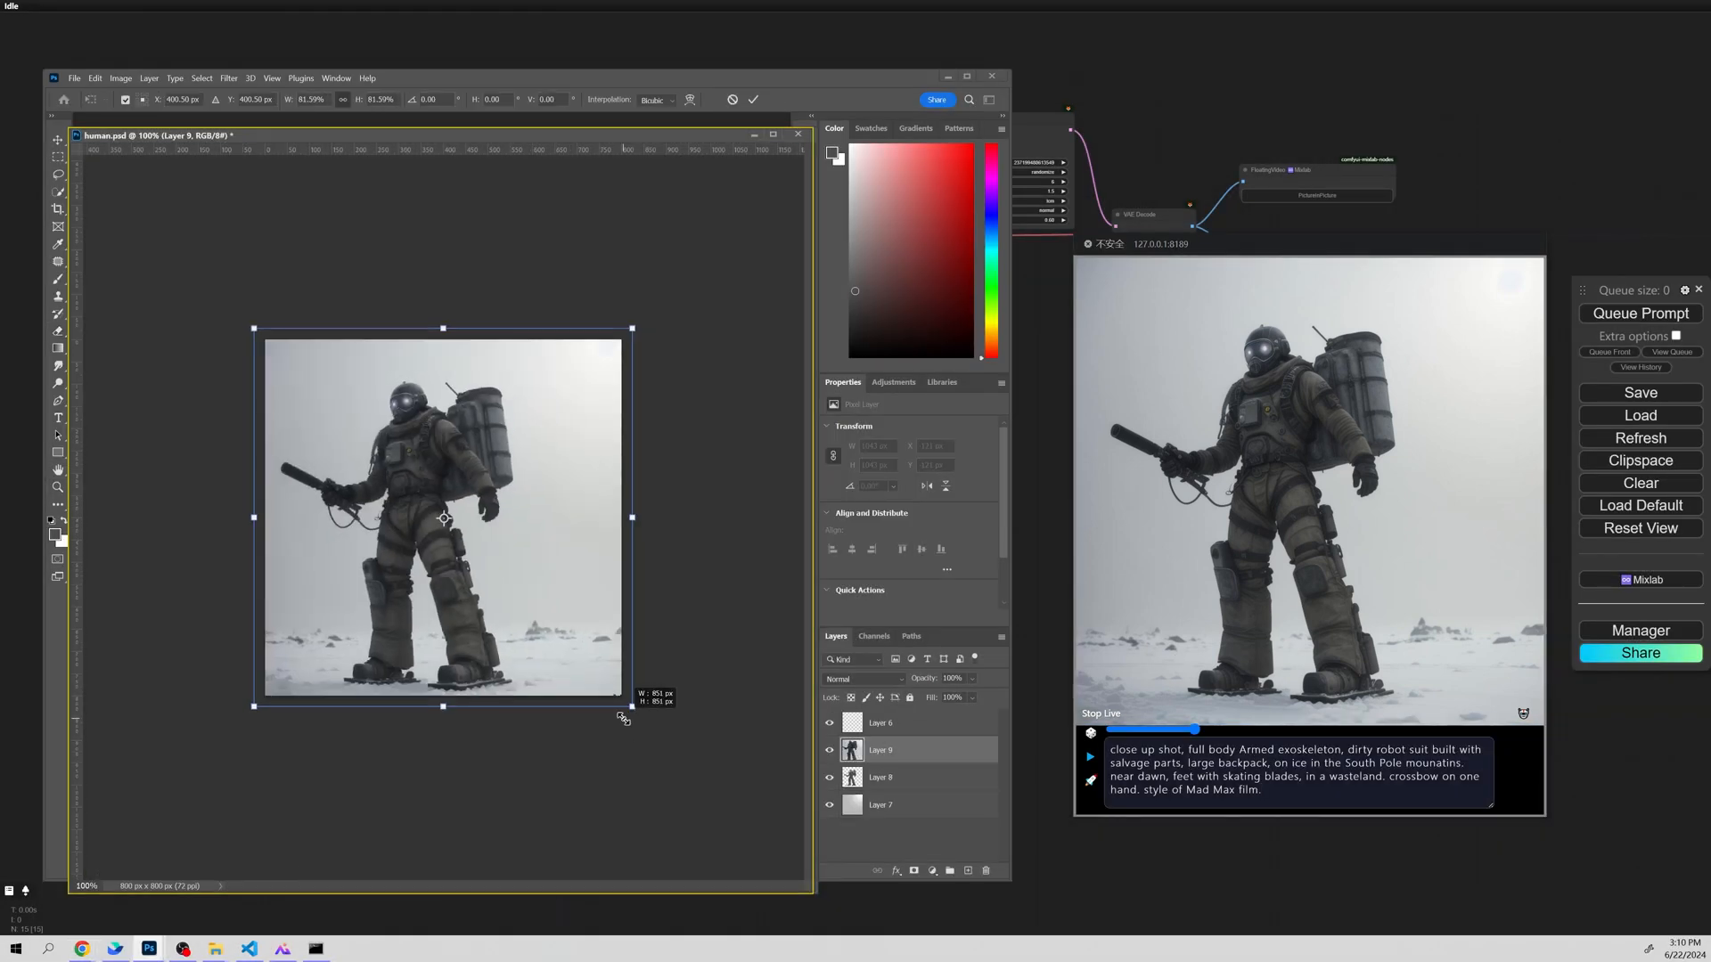
pyautogui.press('Return')
pyautogui.hotkey('ctrl', '+')
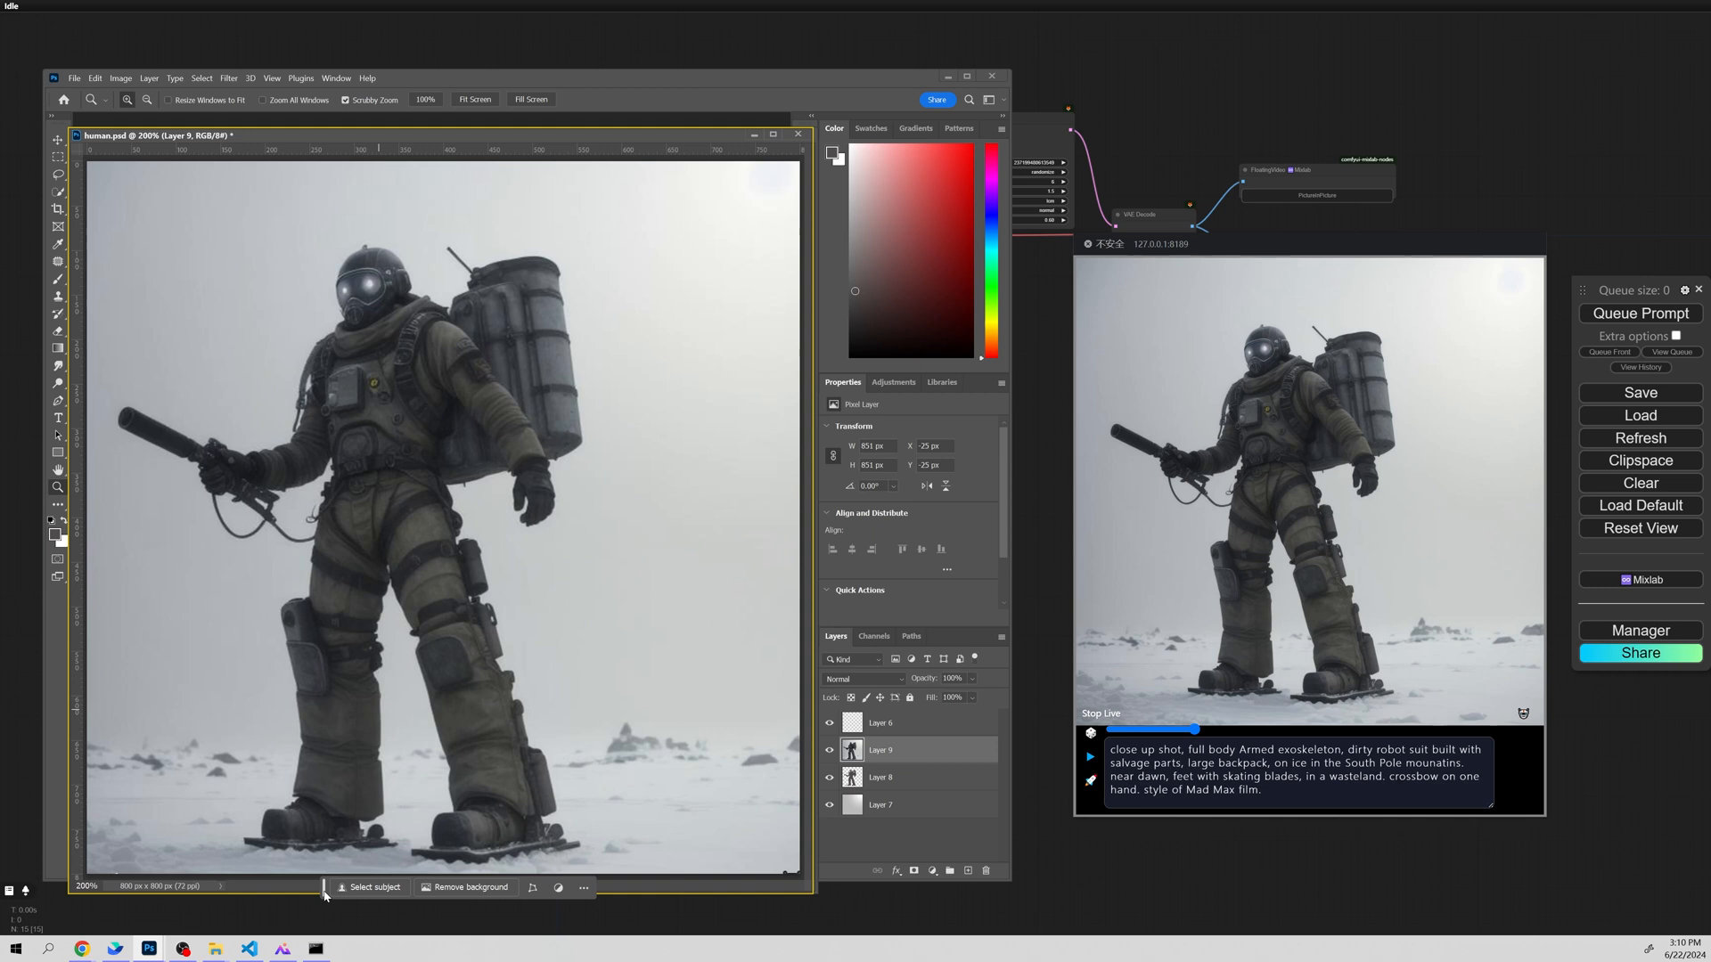
# Duplicate Layer 9 and, with a dark colour sampled from the gun barrel, brush curved crossbow limbs across its muzzle.
pyautogui.click(863, 768)
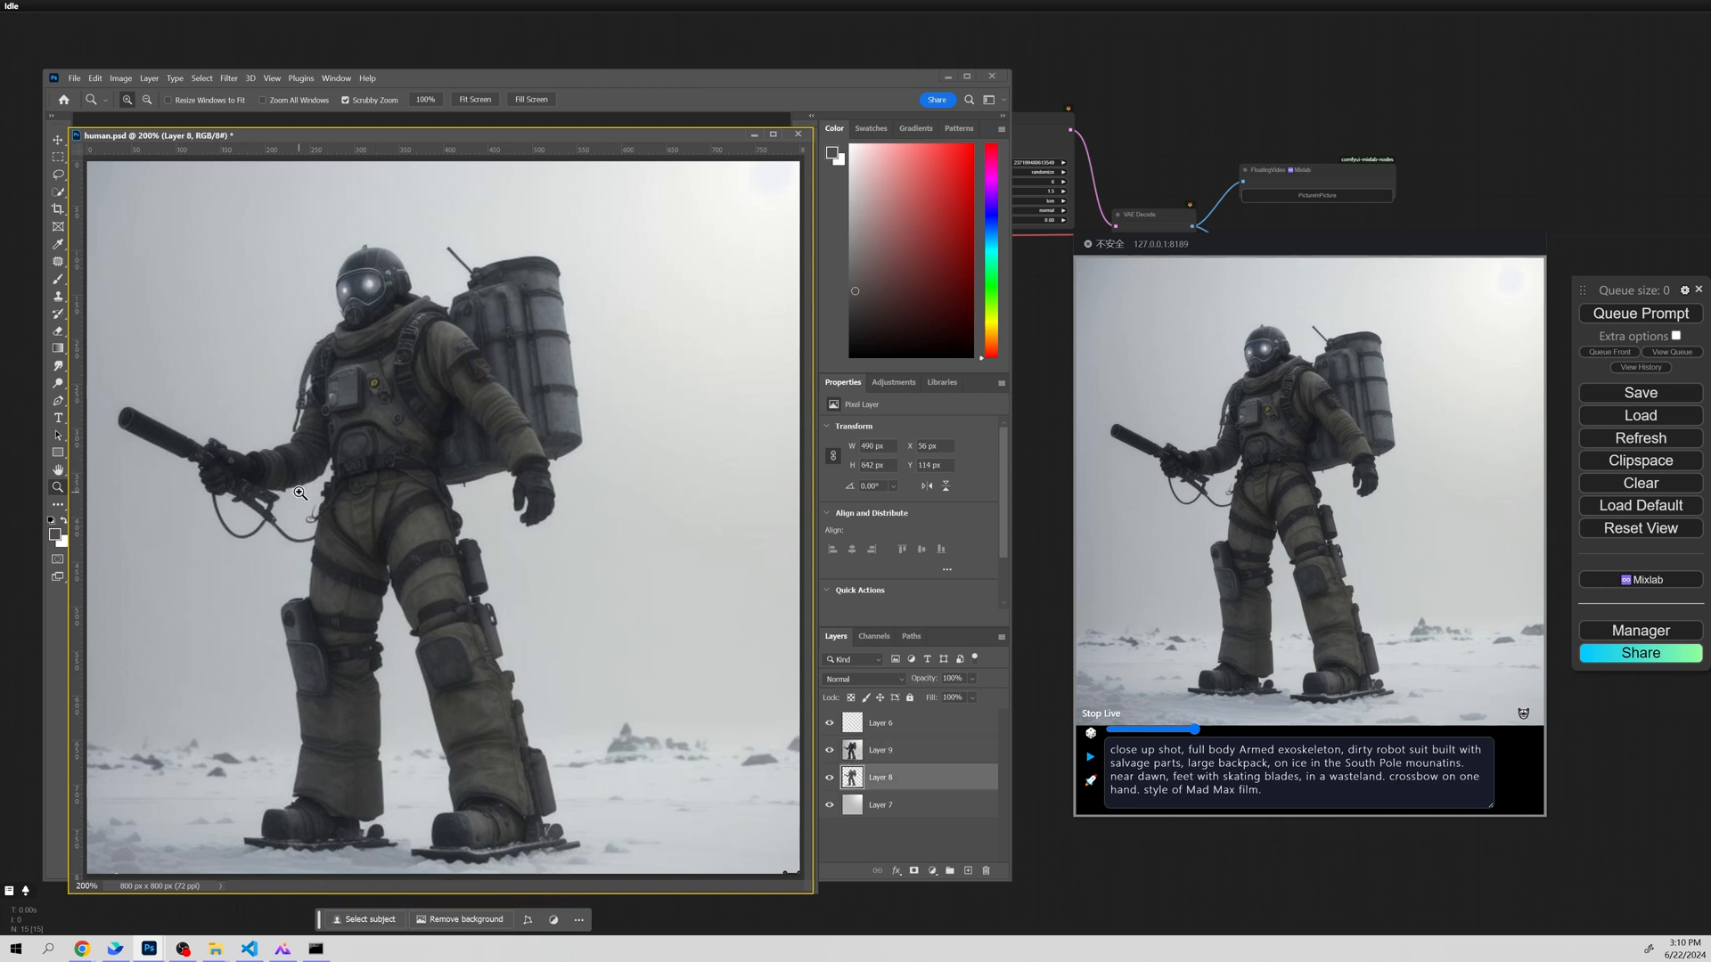
pyautogui.hotkey('alt', ']')
pyautogui.press('b')
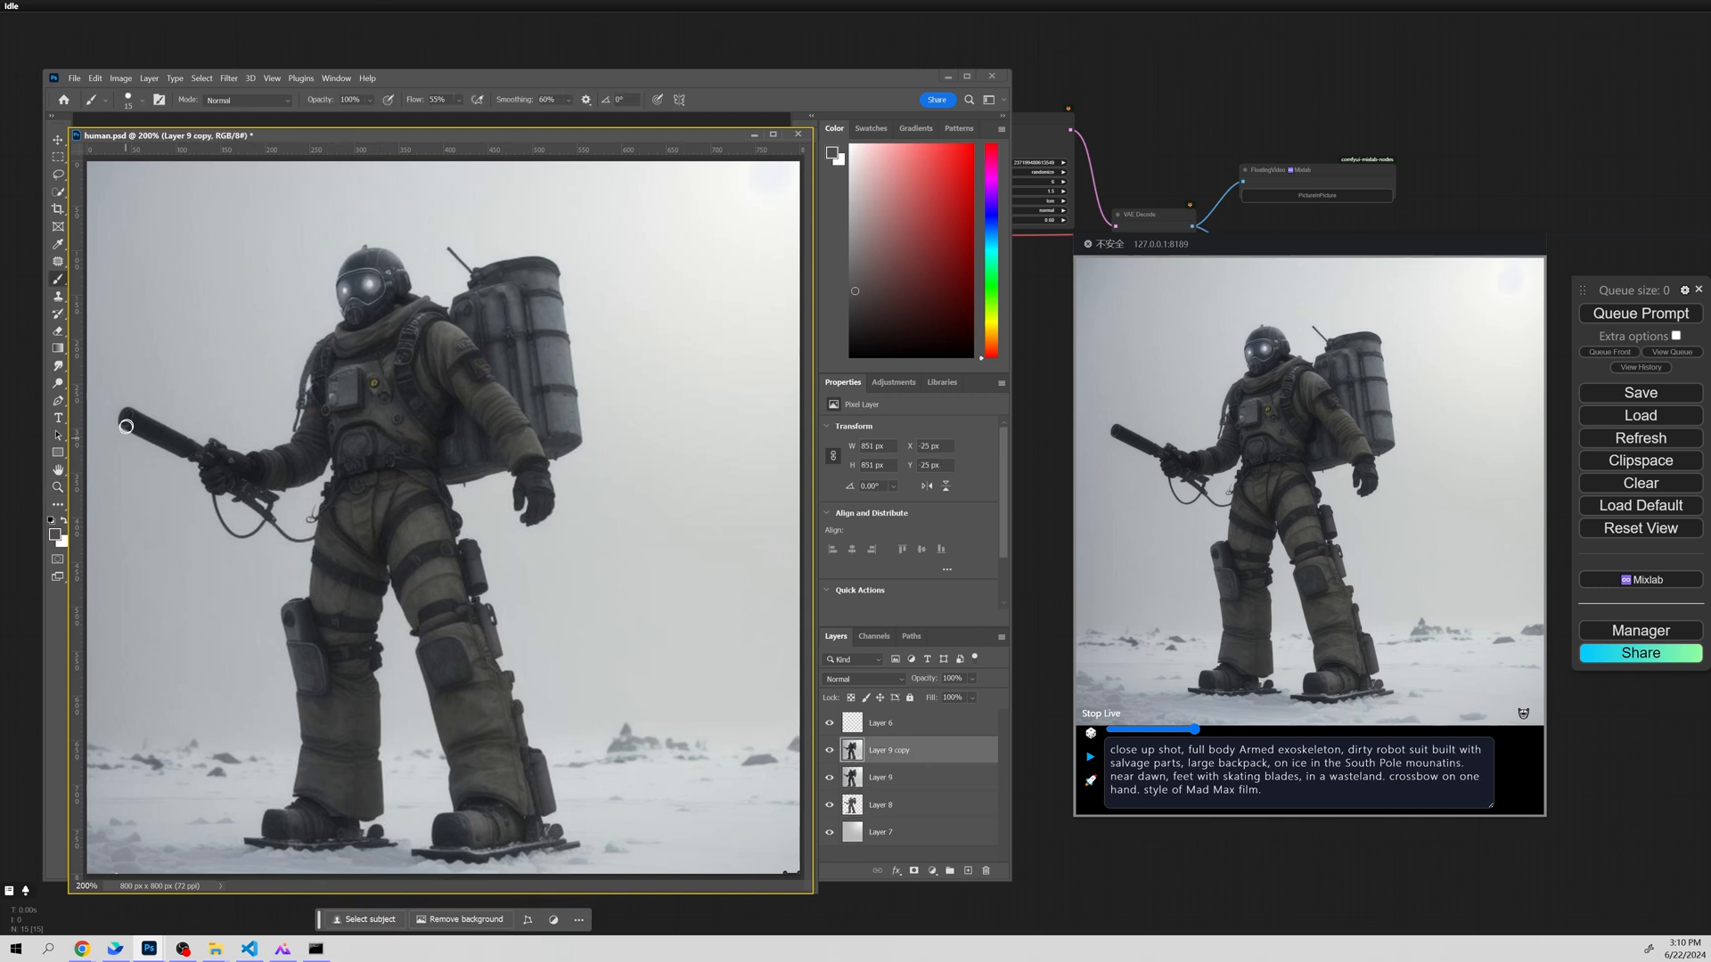
pyautogui.keyDown('alt'); pyautogui.click(164, 441); pyautogui.keyUp('alt')
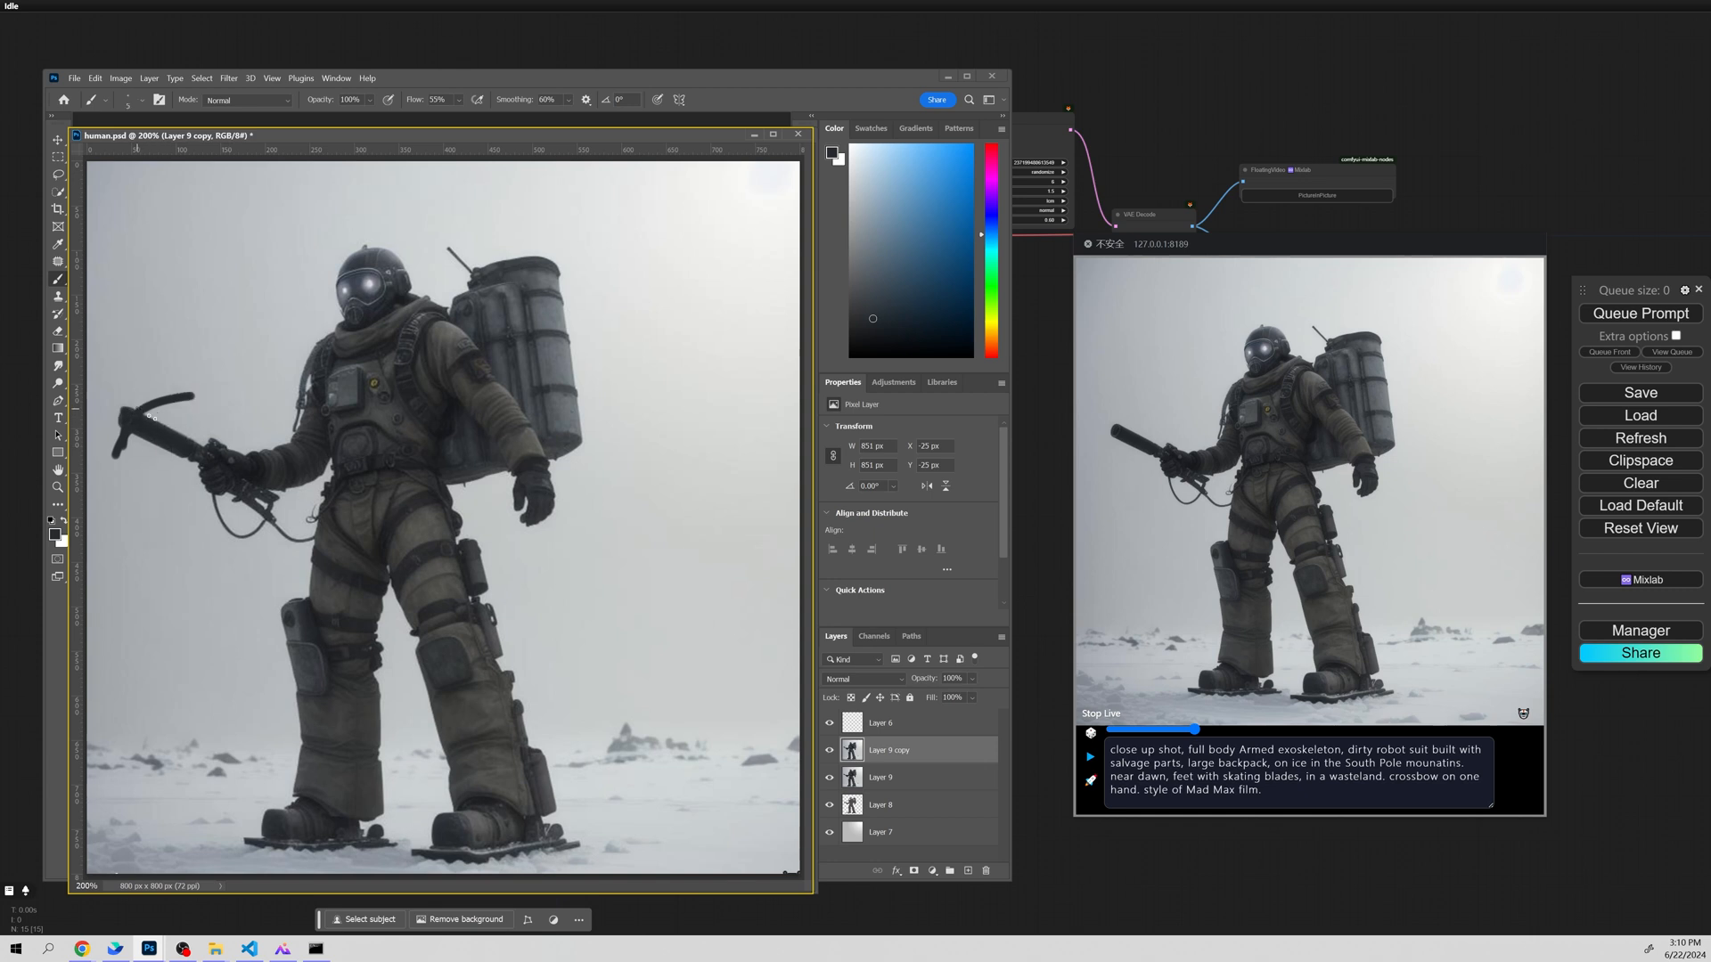
# Restart live generation in the floating video window and trim the tip of the crossbow's limb with the Eraser.
pyautogui.click(1091, 757)
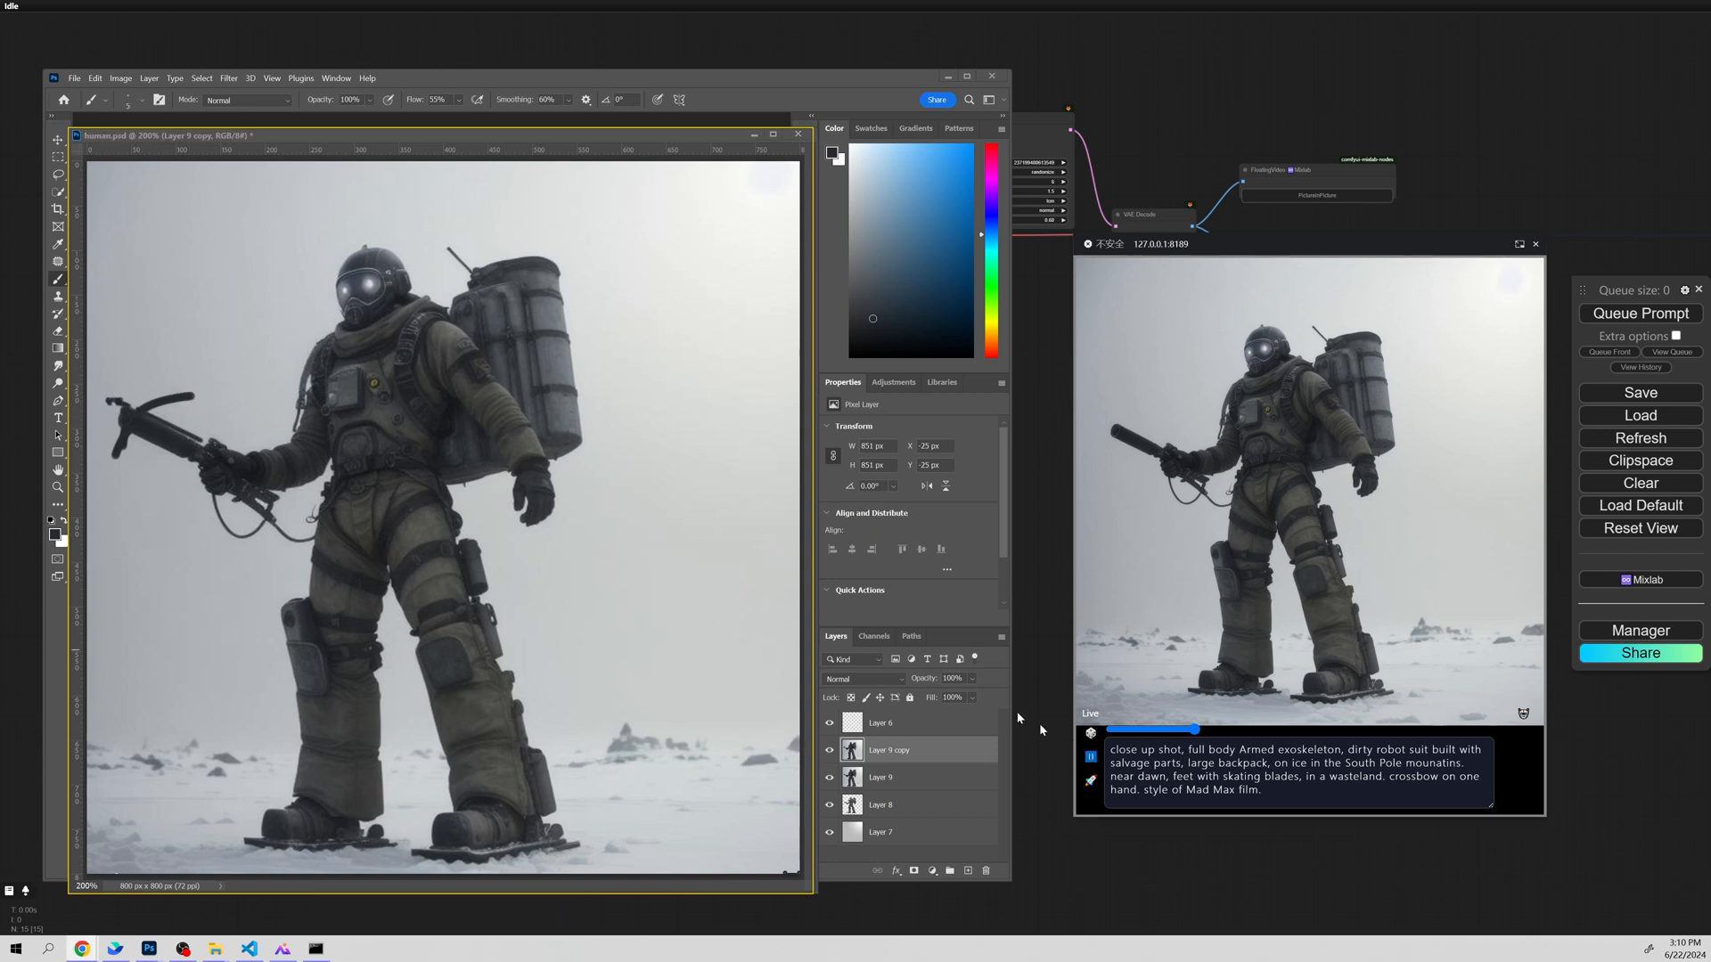
pyautogui.click(139, 447)
pyautogui.press('e')
pyautogui.moveTo(111, 447); pyautogui.dragTo(112, 465)
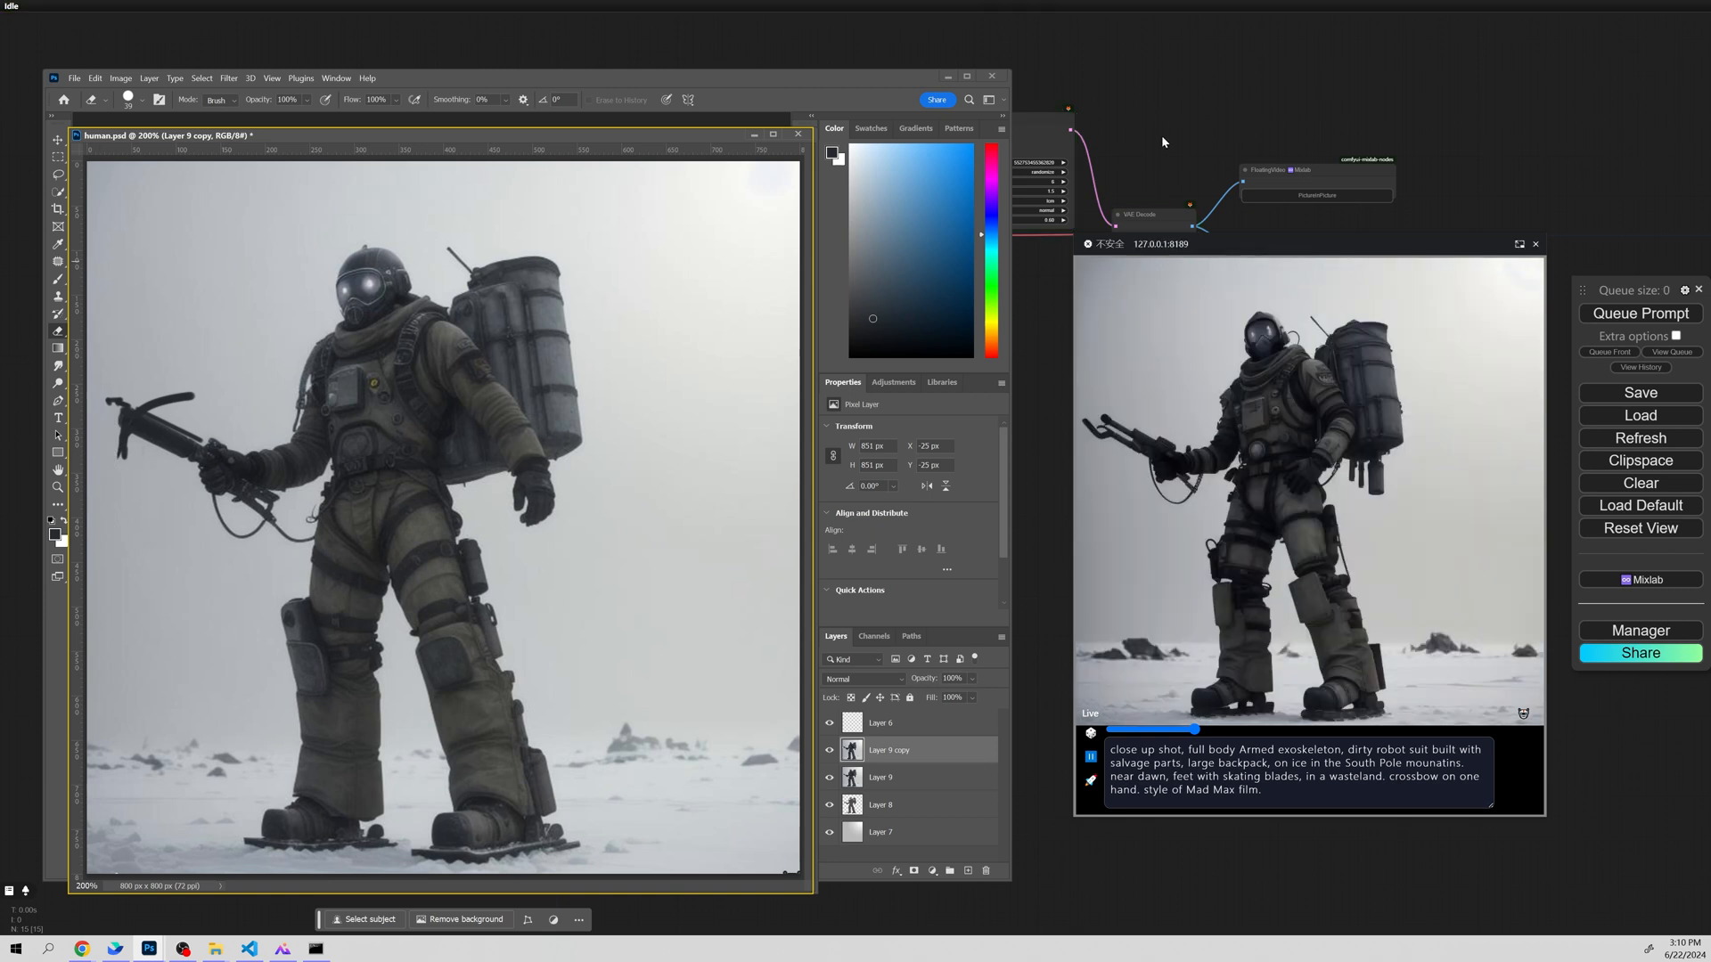
pyautogui.click(1162, 140)
pyautogui.click(1042, 219)
pyautogui.hotkey('alt', 'Tab')
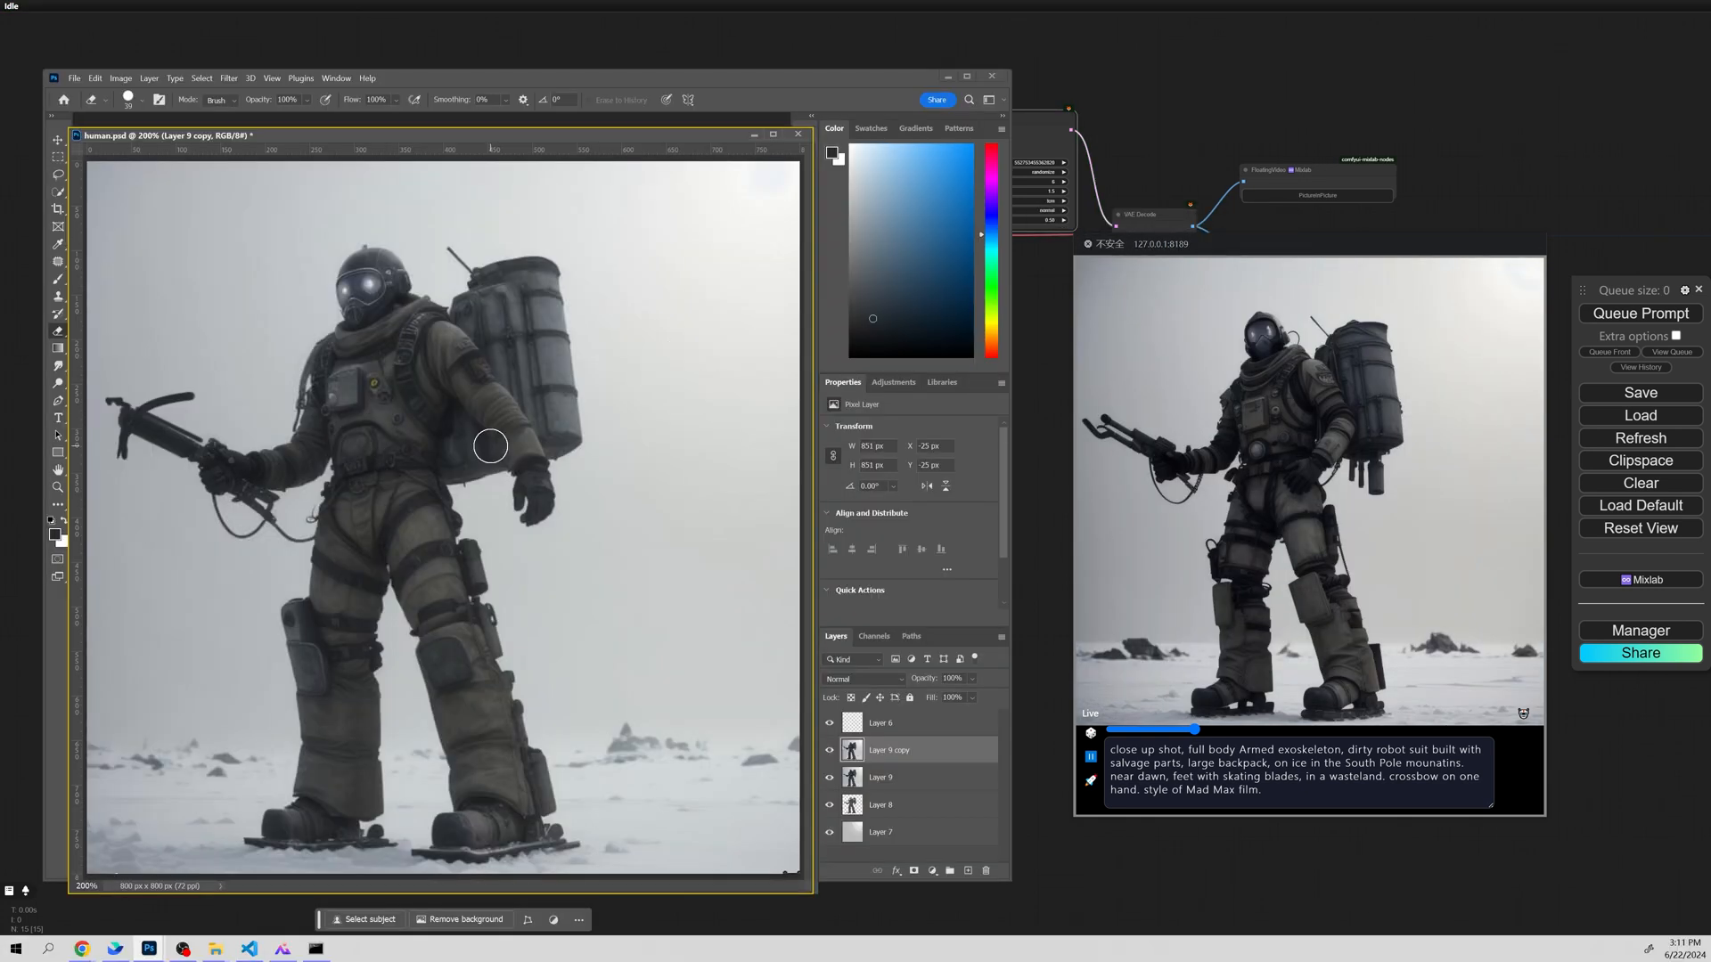
# Choose a yellow brush colour and paint a round patch on the figure's shoulder beside the backpack.
pyautogui.keyDown('alt'); pyautogui.rightClick(341, 298); pyautogui.keyUp('alt')
pyautogui.keyDown('alt'); pyautogui.keyDown('shift'); pyautogui.rightClick(495, 386); pyautogui.keyUp('shift'); pyautogui.keyUp('alt')
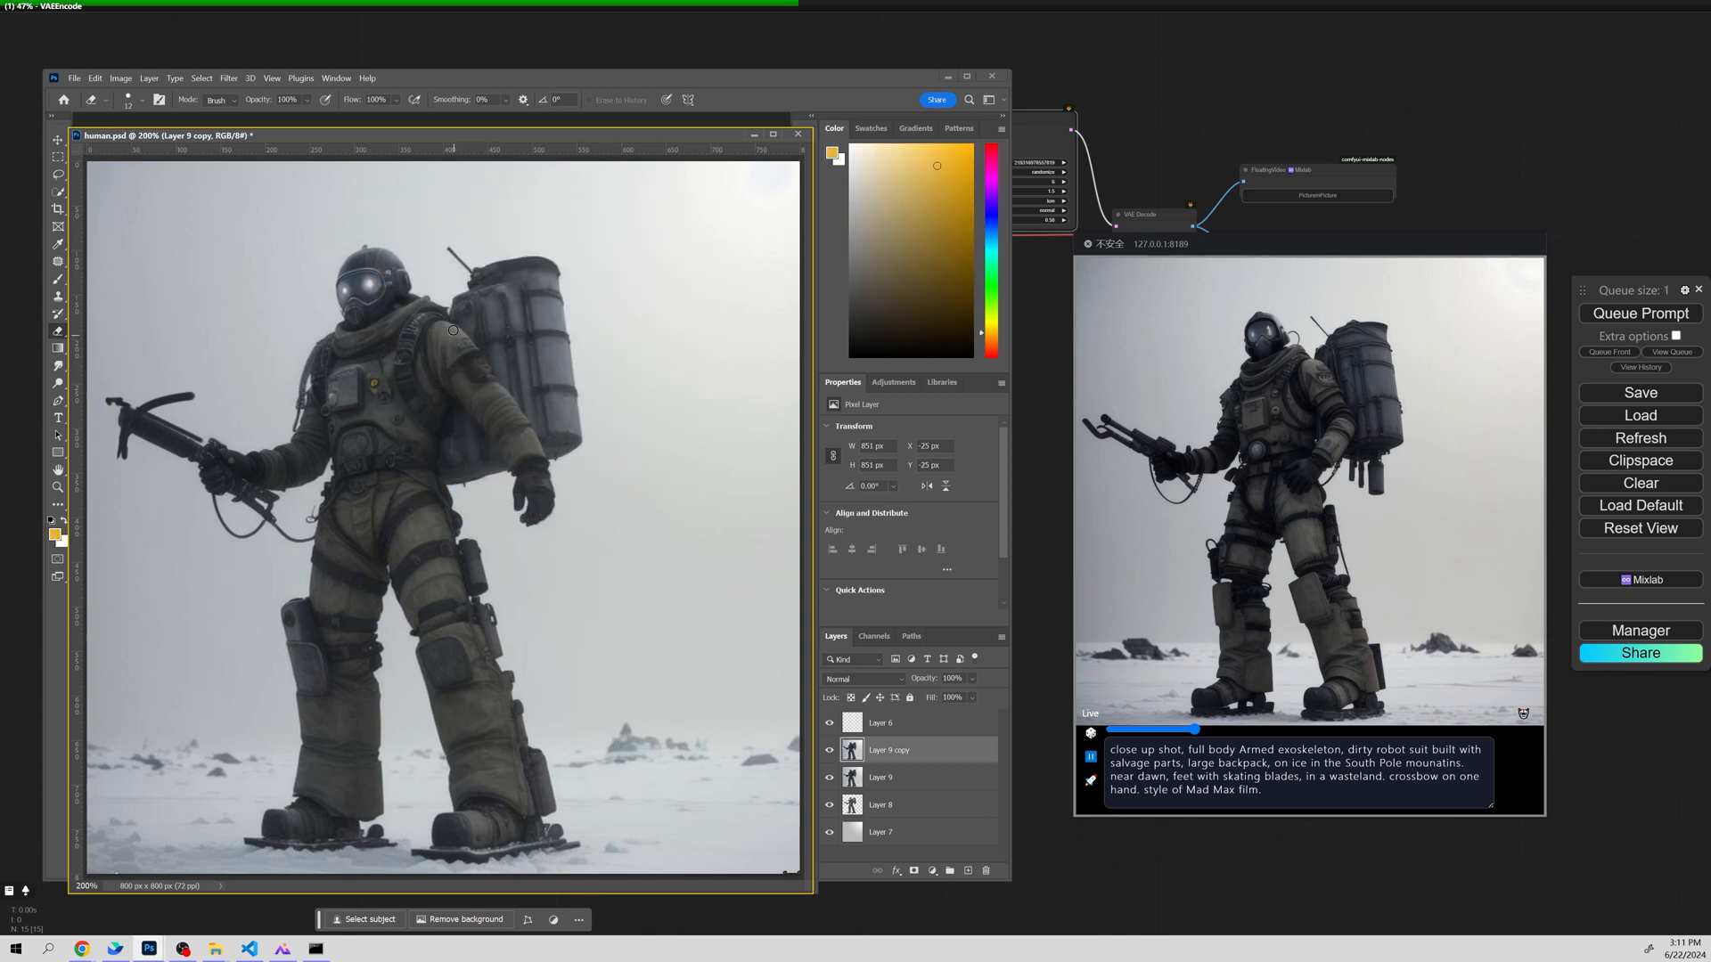
pyautogui.keyDown('alt'); pyautogui.rightClick(462, 325); pyautogui.keyUp('alt')
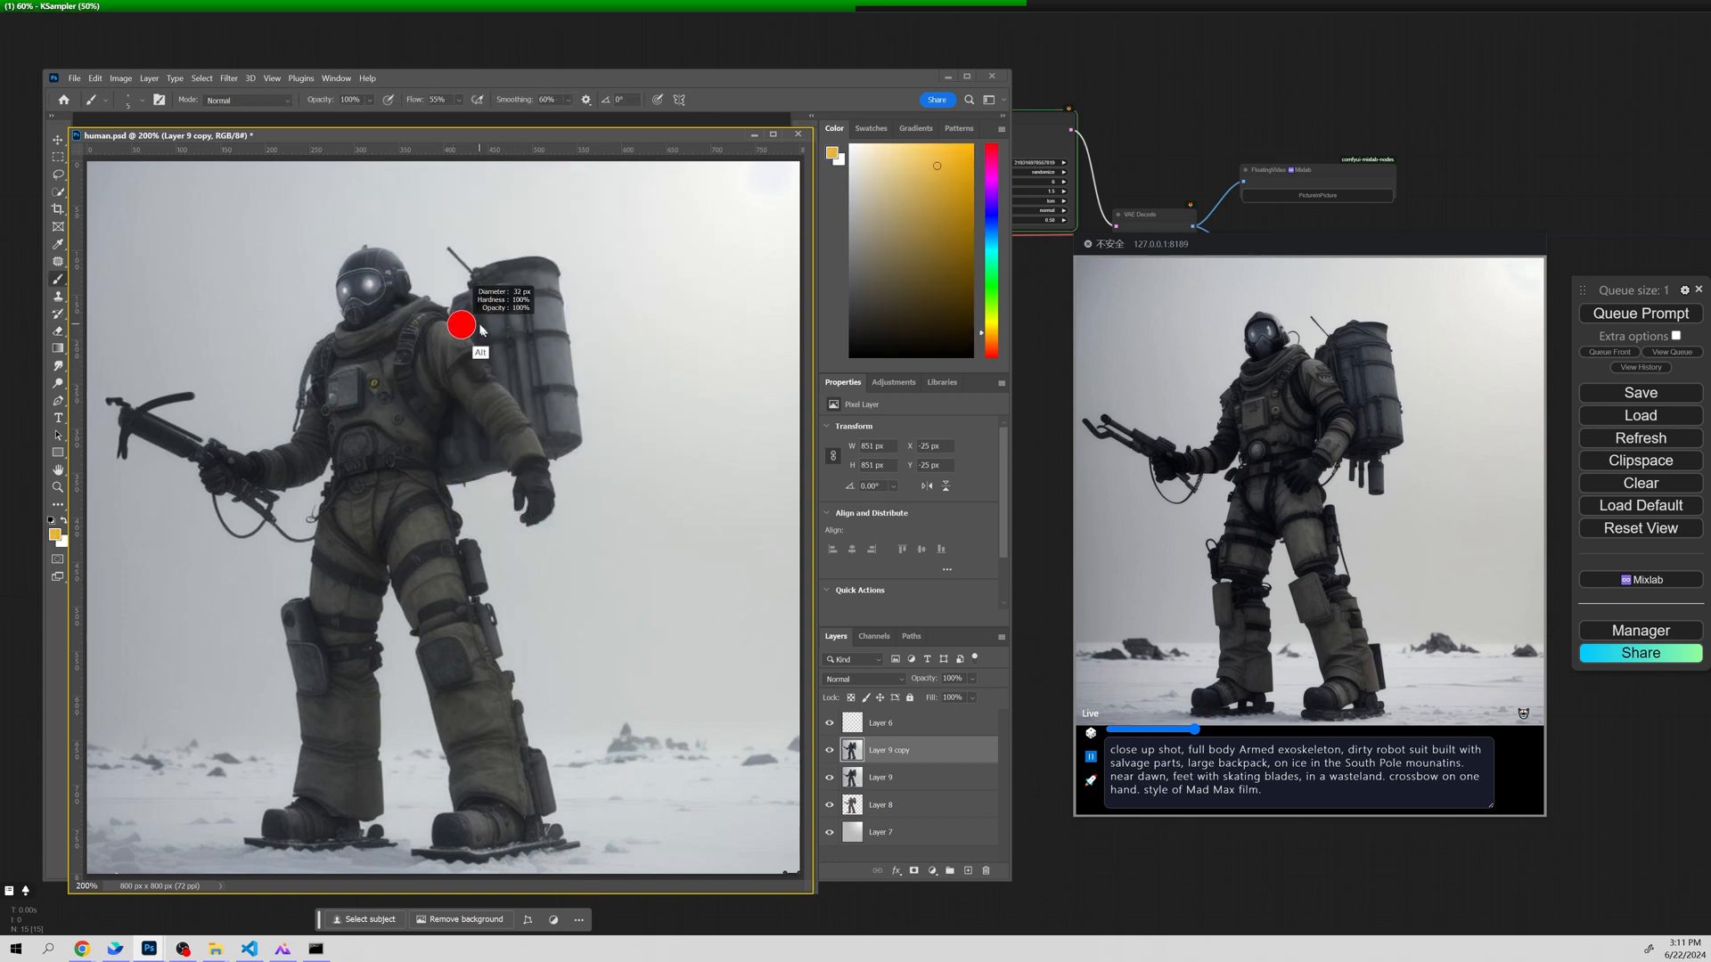
pyautogui.click(450, 332)
pyautogui.keyDown('alt'); pyautogui.rightClick(490, 354); pyautogui.keyUp('alt')
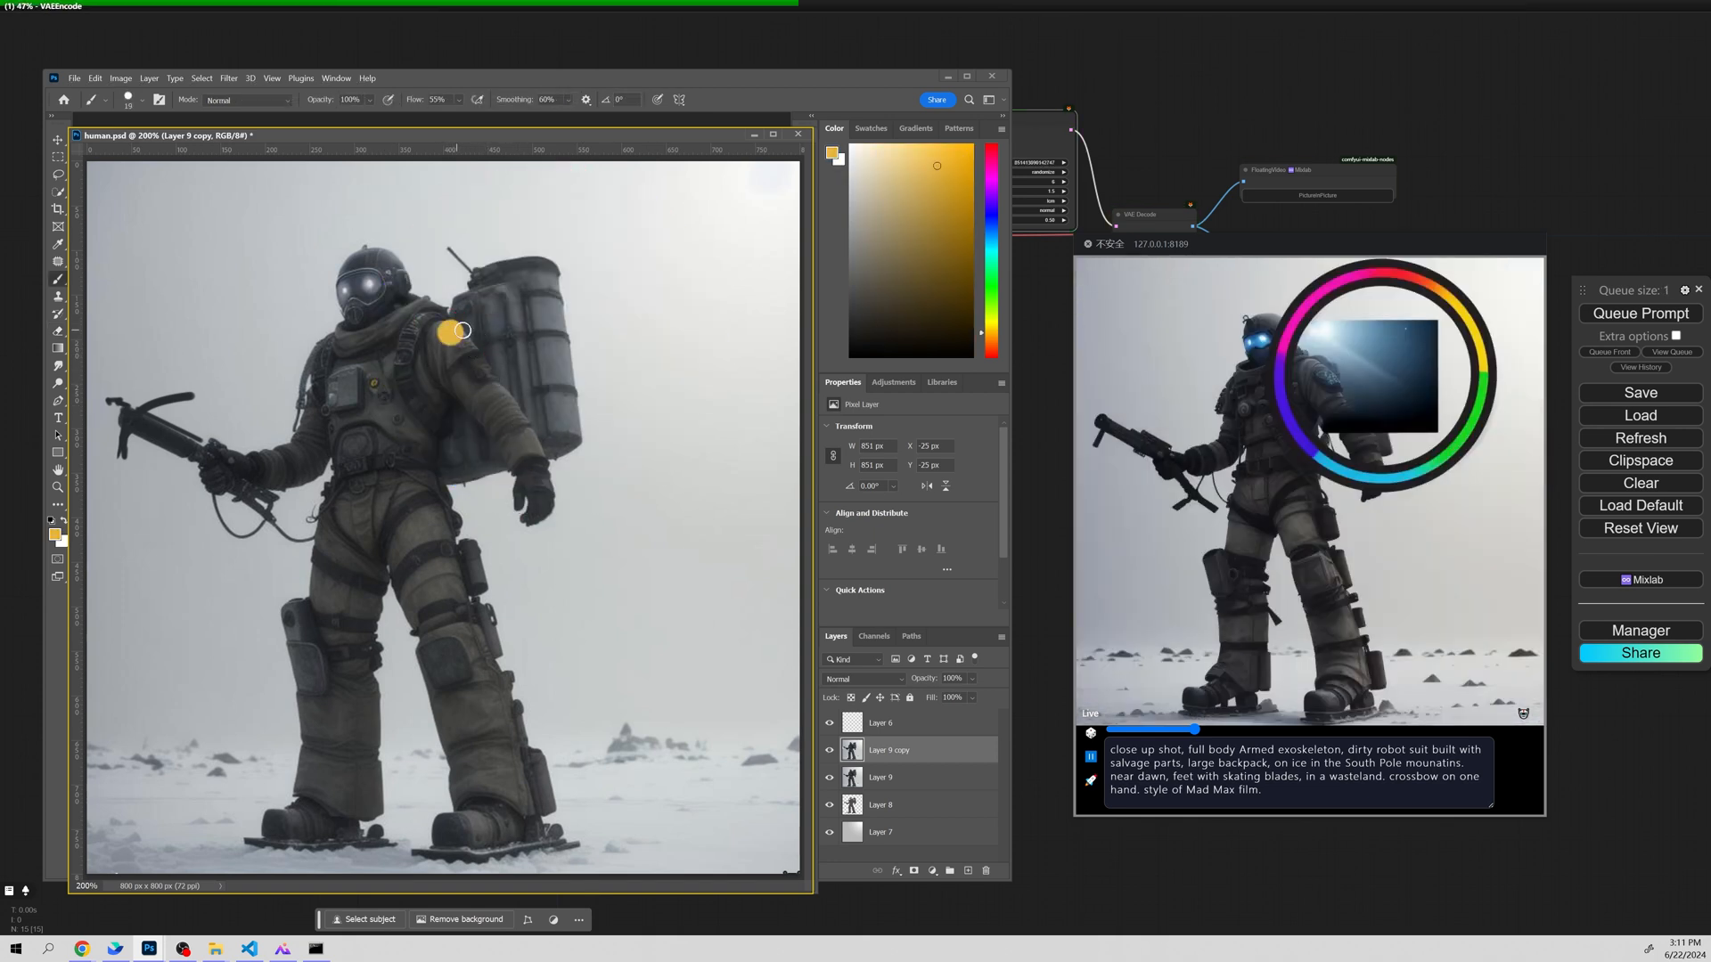
pyautogui.click(456, 323)
# Shift the brush colour to orange and paint a patch on each of the figure's knee pads.
pyautogui.keyDown('alt'); pyautogui.keyDown('shift'); pyautogui.rightClick(462, 315); pyautogui.keyUp('shift'); pyautogui.keyUp('alt')
pyautogui.moveTo(432, 653); pyautogui.dragTo(446, 665)
pyautogui.moveTo(305, 654); pyautogui.dragTo(298, 667)
# Trim the orange patches on the shoulder and both knee pads into small markings with the Eraser, retouching one knee with the brush.
pyautogui.press('e')
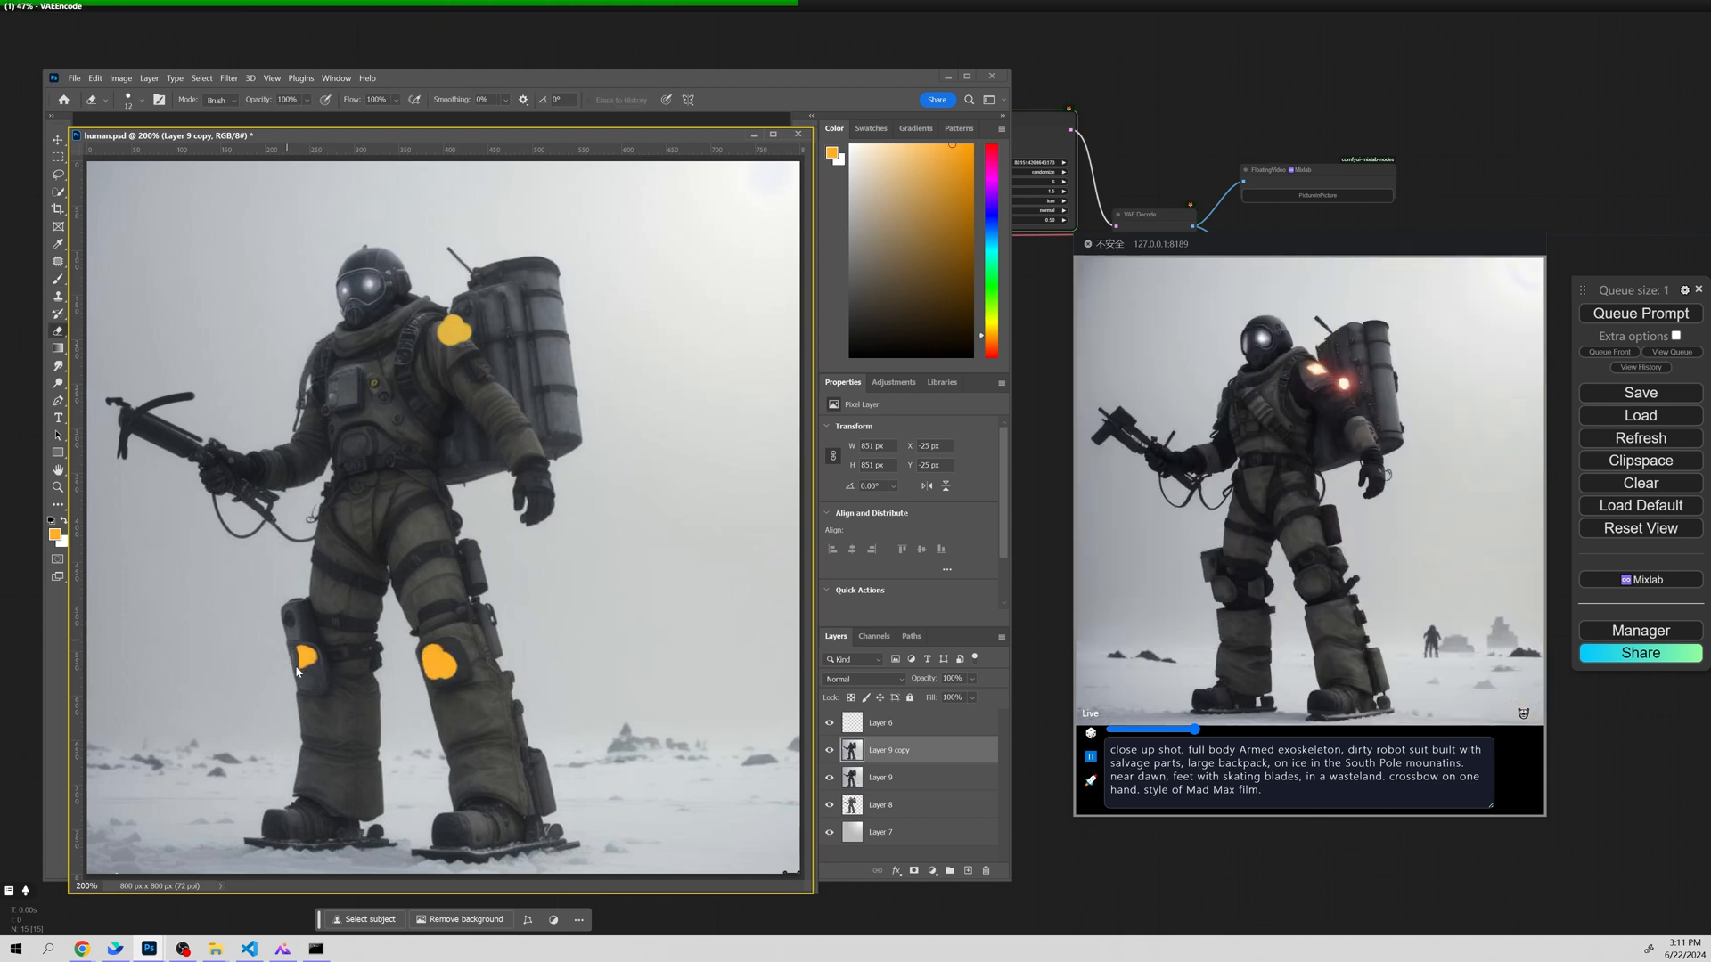
pyautogui.moveTo(426, 655); pyautogui.dragTo(441, 666)
pyautogui.press('b')
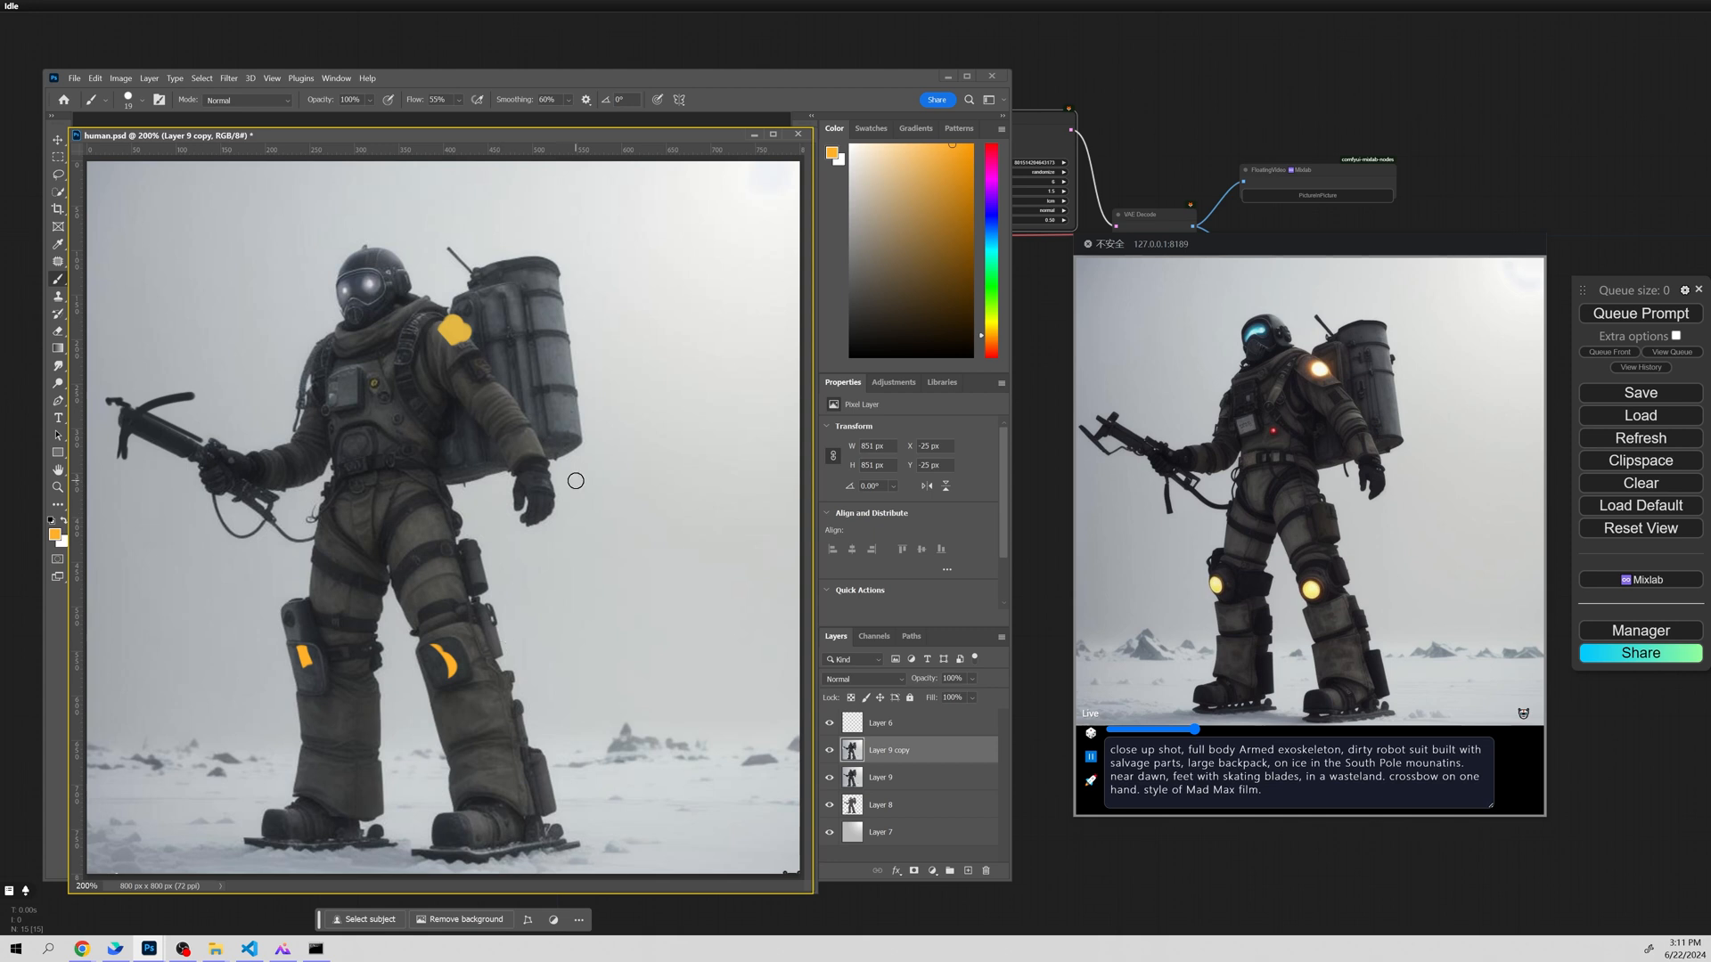
pyautogui.keyDown('alt'); pyautogui.click(451, 666); pyautogui.keyUp('alt')
pyautogui.click(443, 661)
pyautogui.press('e')
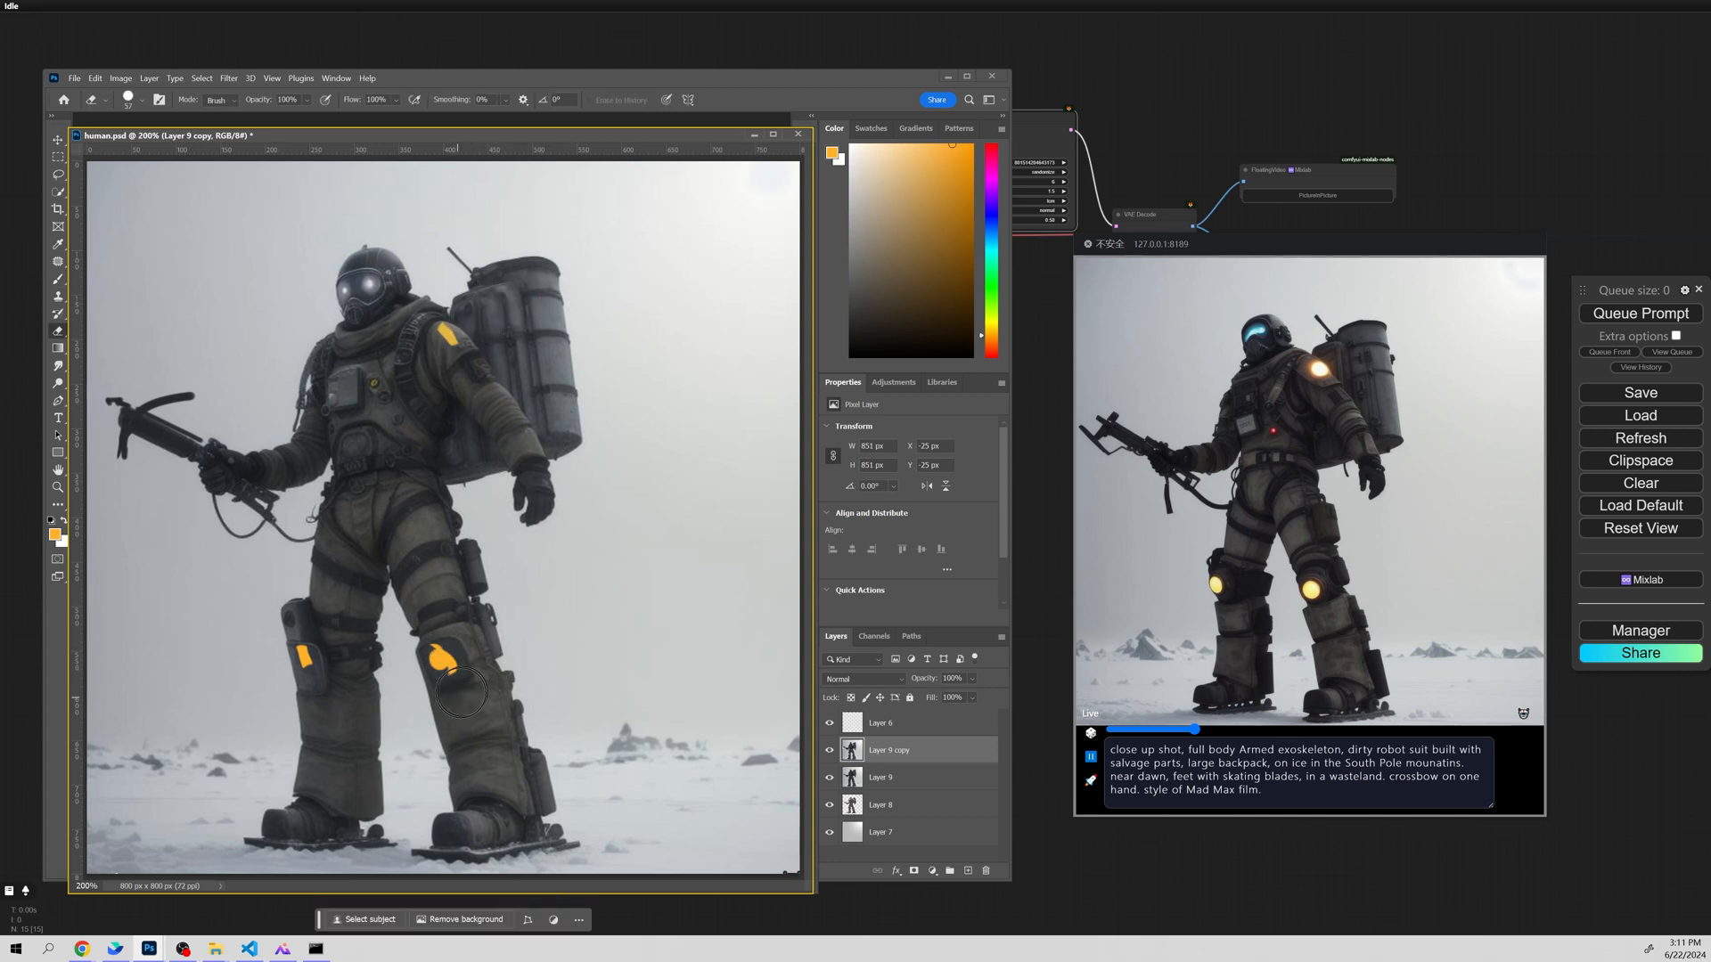
pyautogui.keyDown('alt'); pyautogui.rightClick(357, 383); pyautogui.keyUp('alt')
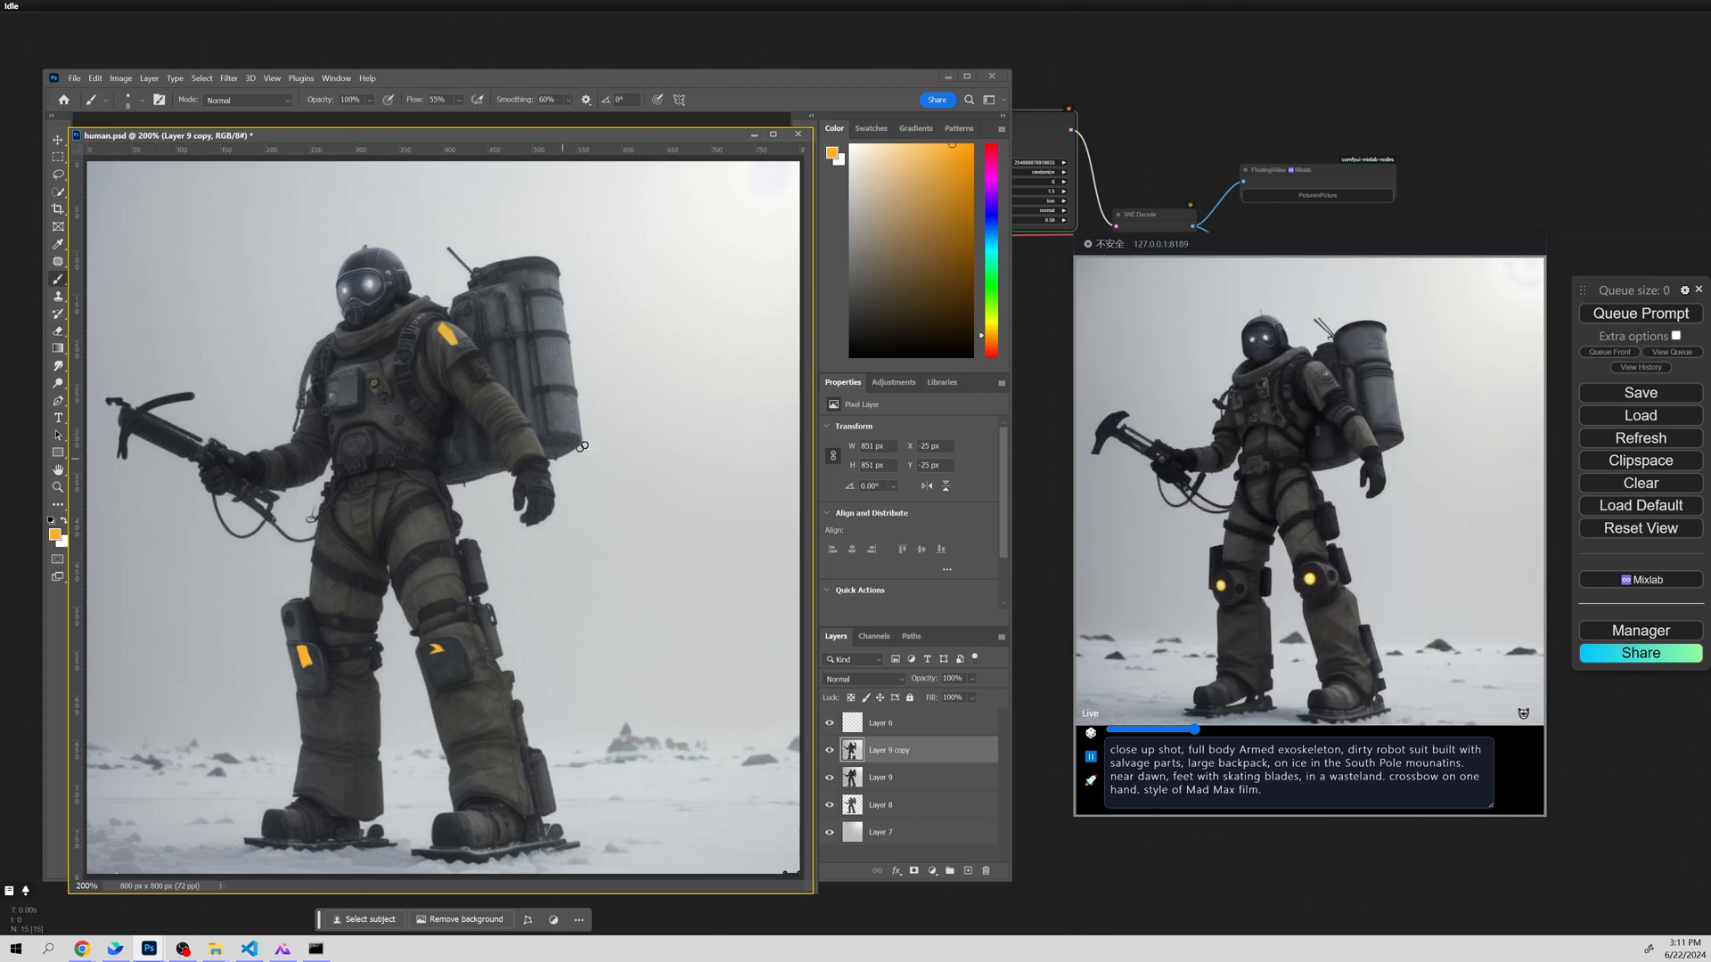
# Brush a long dark grey sword with a hilt from the figure's lowered hand across its legs, and randomize the generation seed.
pyautogui.press('d')
pyautogui.press('e')
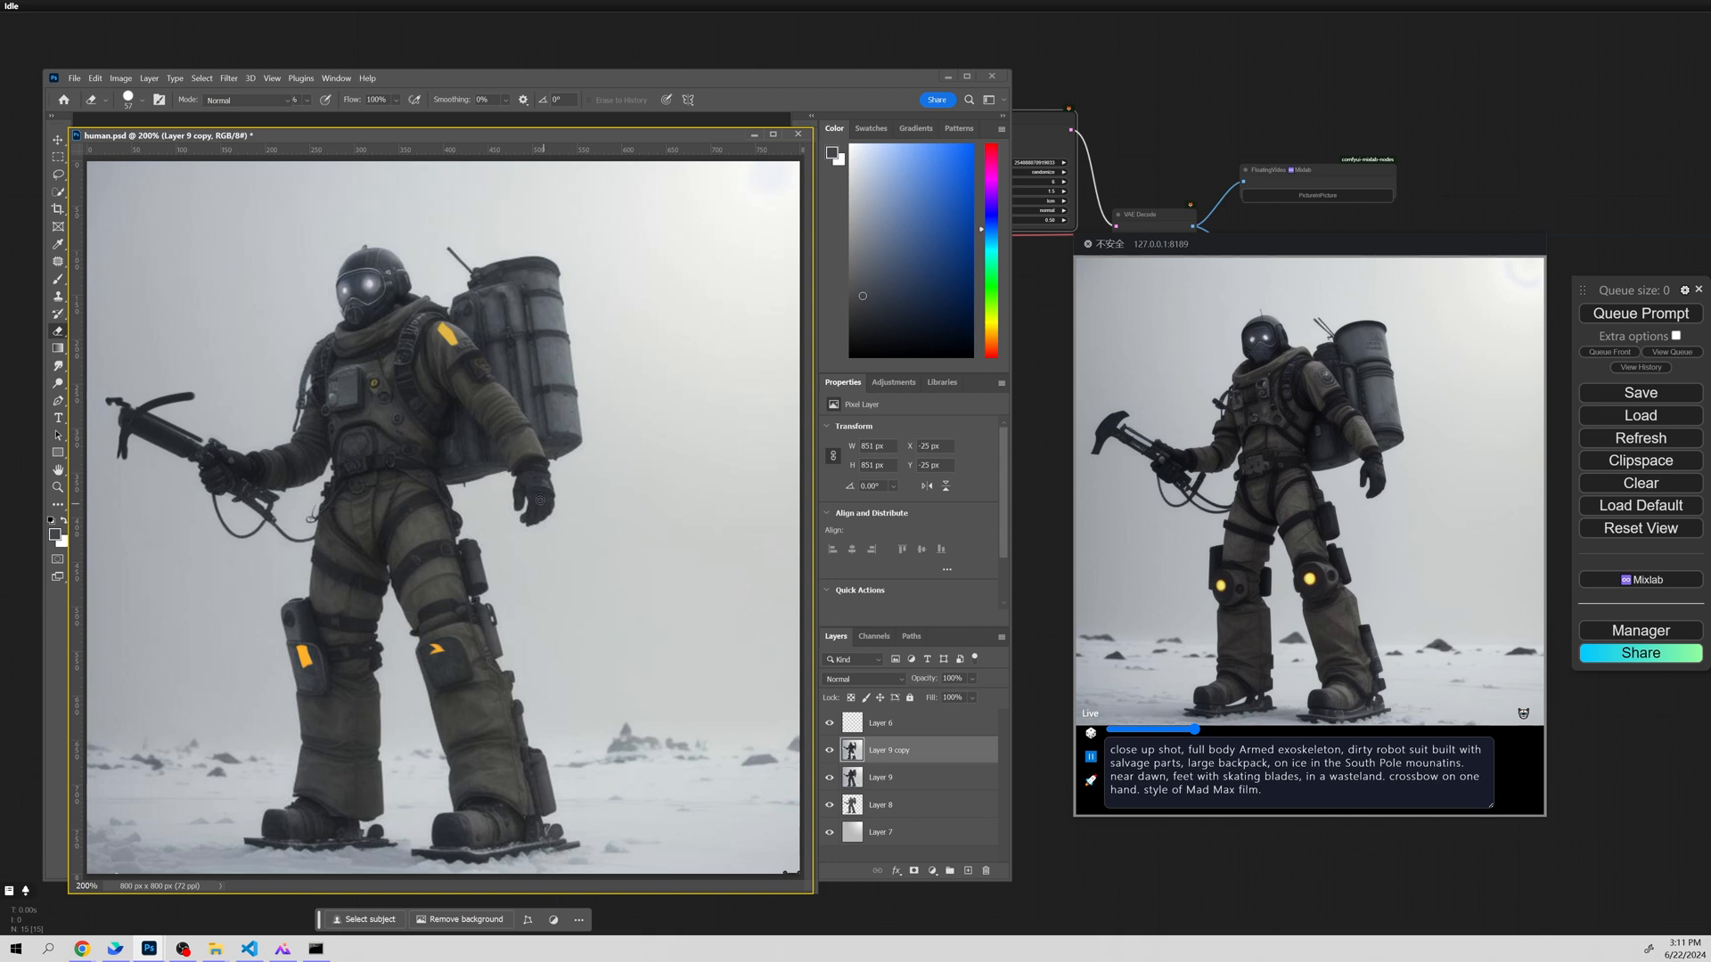
pyautogui.press('b')
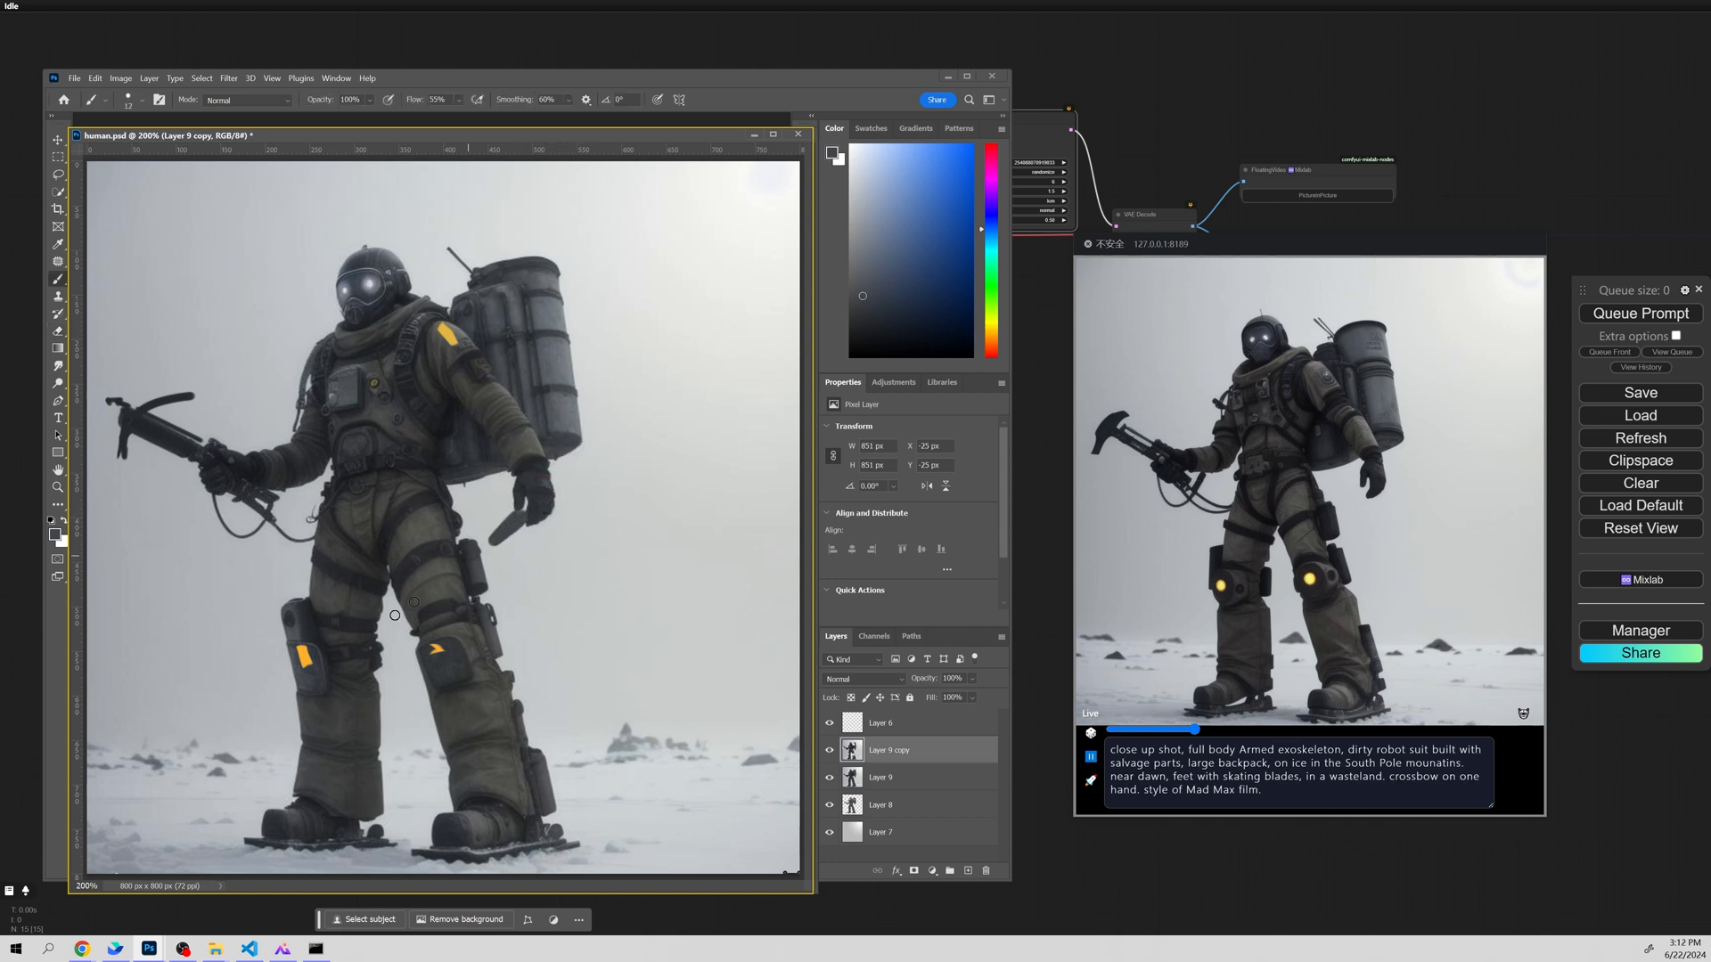
pyautogui.moveTo(557, 489); pyautogui.dragTo(605, 465)
pyautogui.press('e')
pyautogui.moveTo(509, 535)
pyautogui.mouseDown()
pyautogui.moveTo(413, 645)
pyautogui.moveTo(645, 549)
pyautogui.moveTo(417, 638)
pyautogui.mouseUp()
pyautogui.press('b')
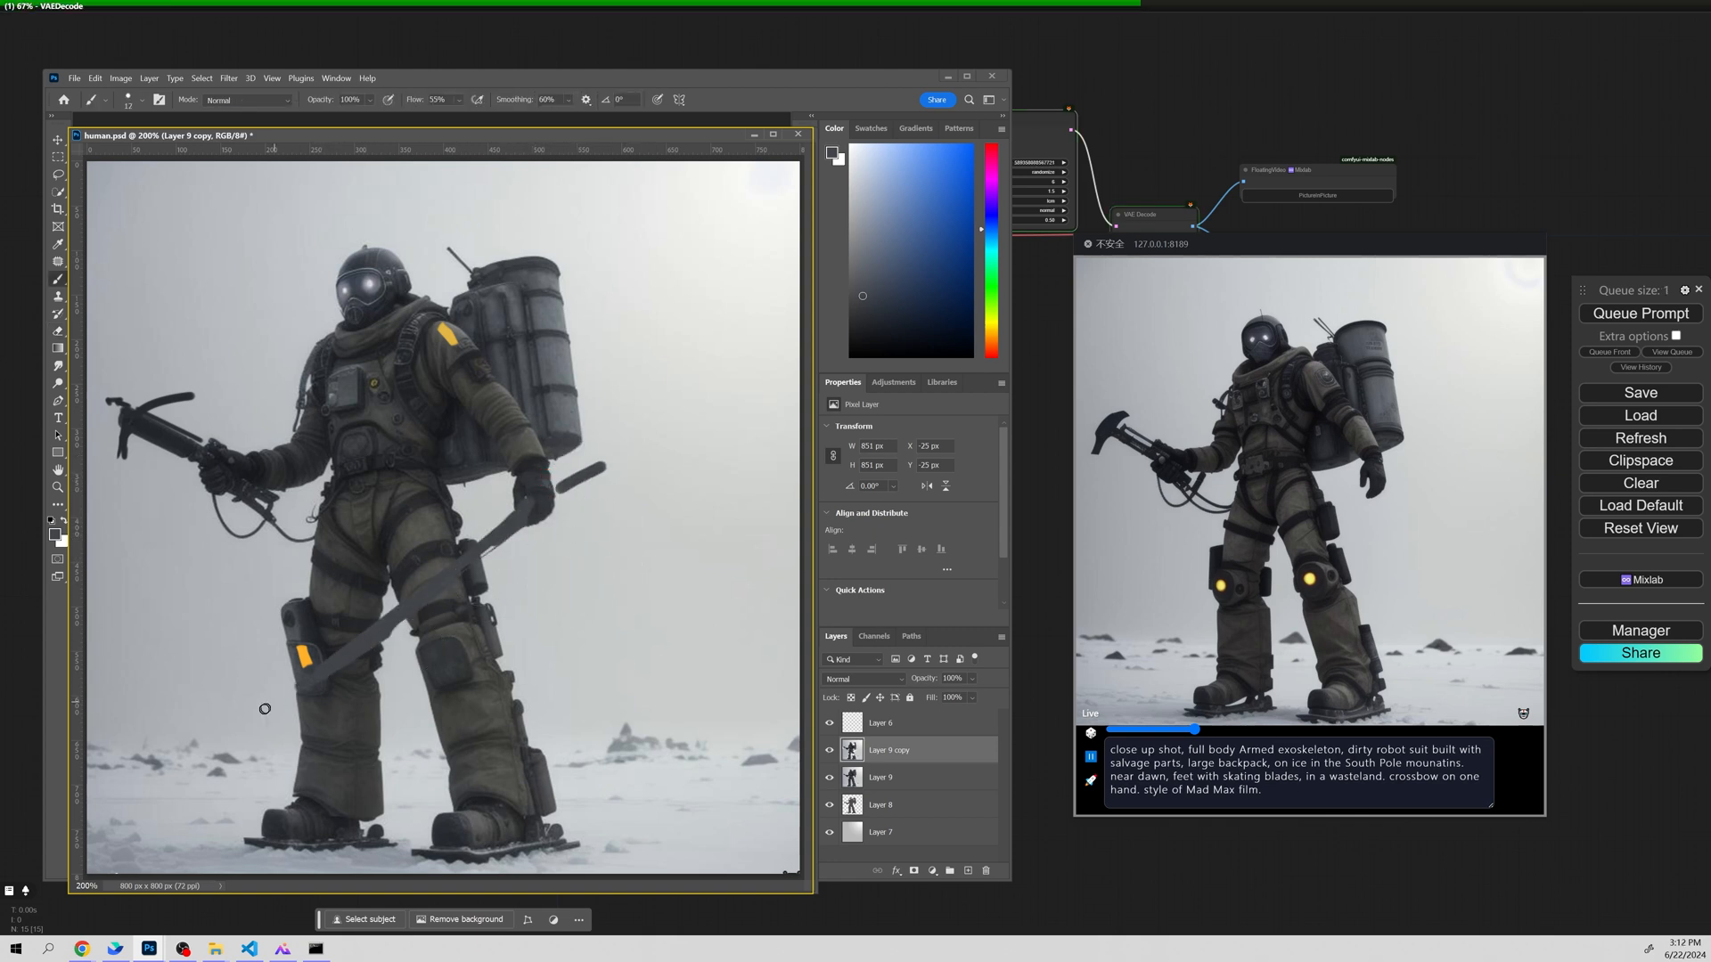
pyautogui.moveTo(275, 700); pyautogui.dragTo(401, 608)
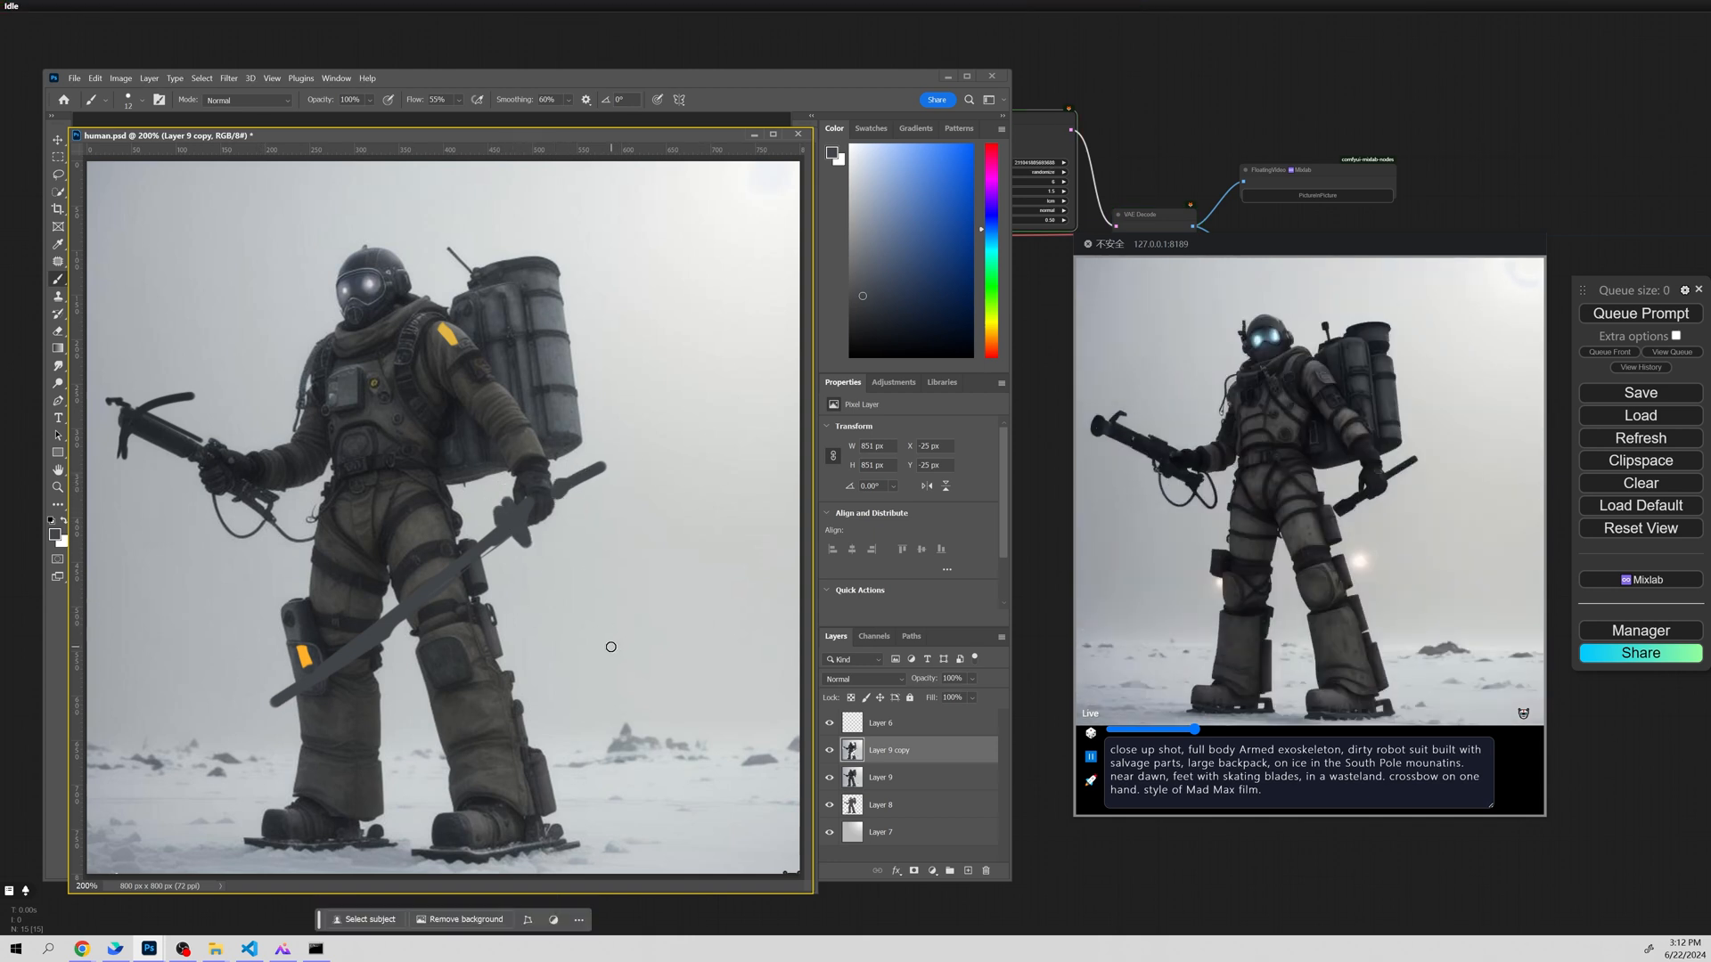
pyautogui.click(1092, 734)
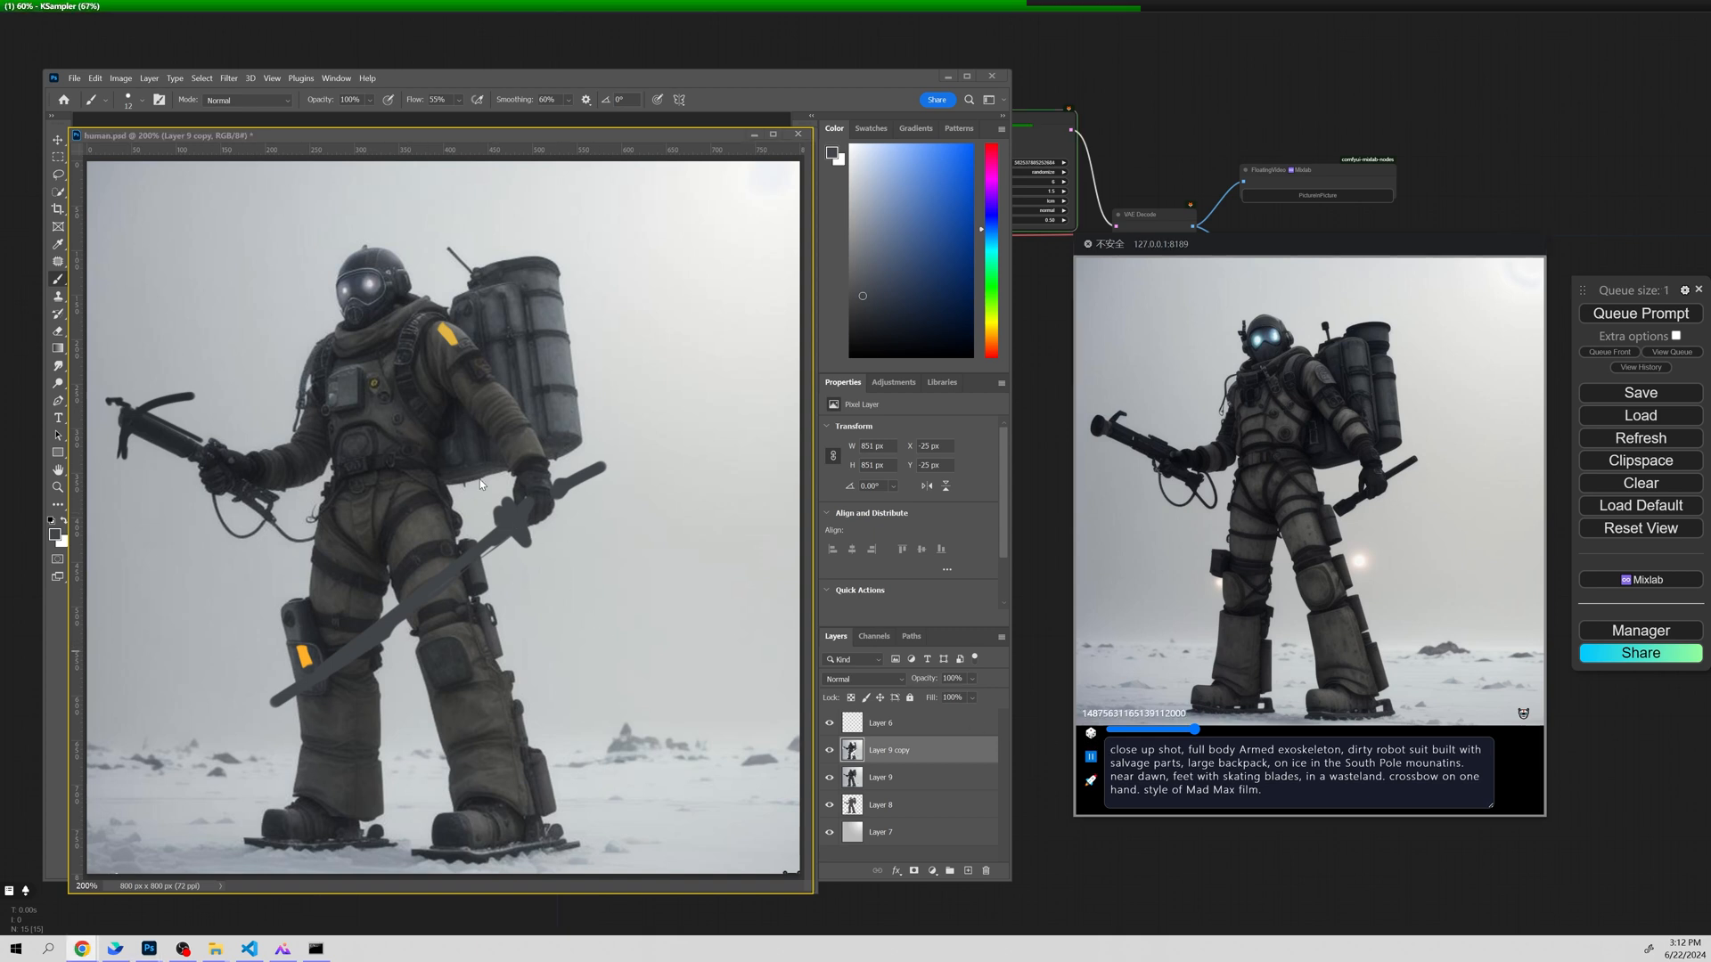
# Select a pointed blade shape along the sword with the Polygonal Lasso, fill it with a dark gradient from the tip, and deselect.
pyautogui.press('l')
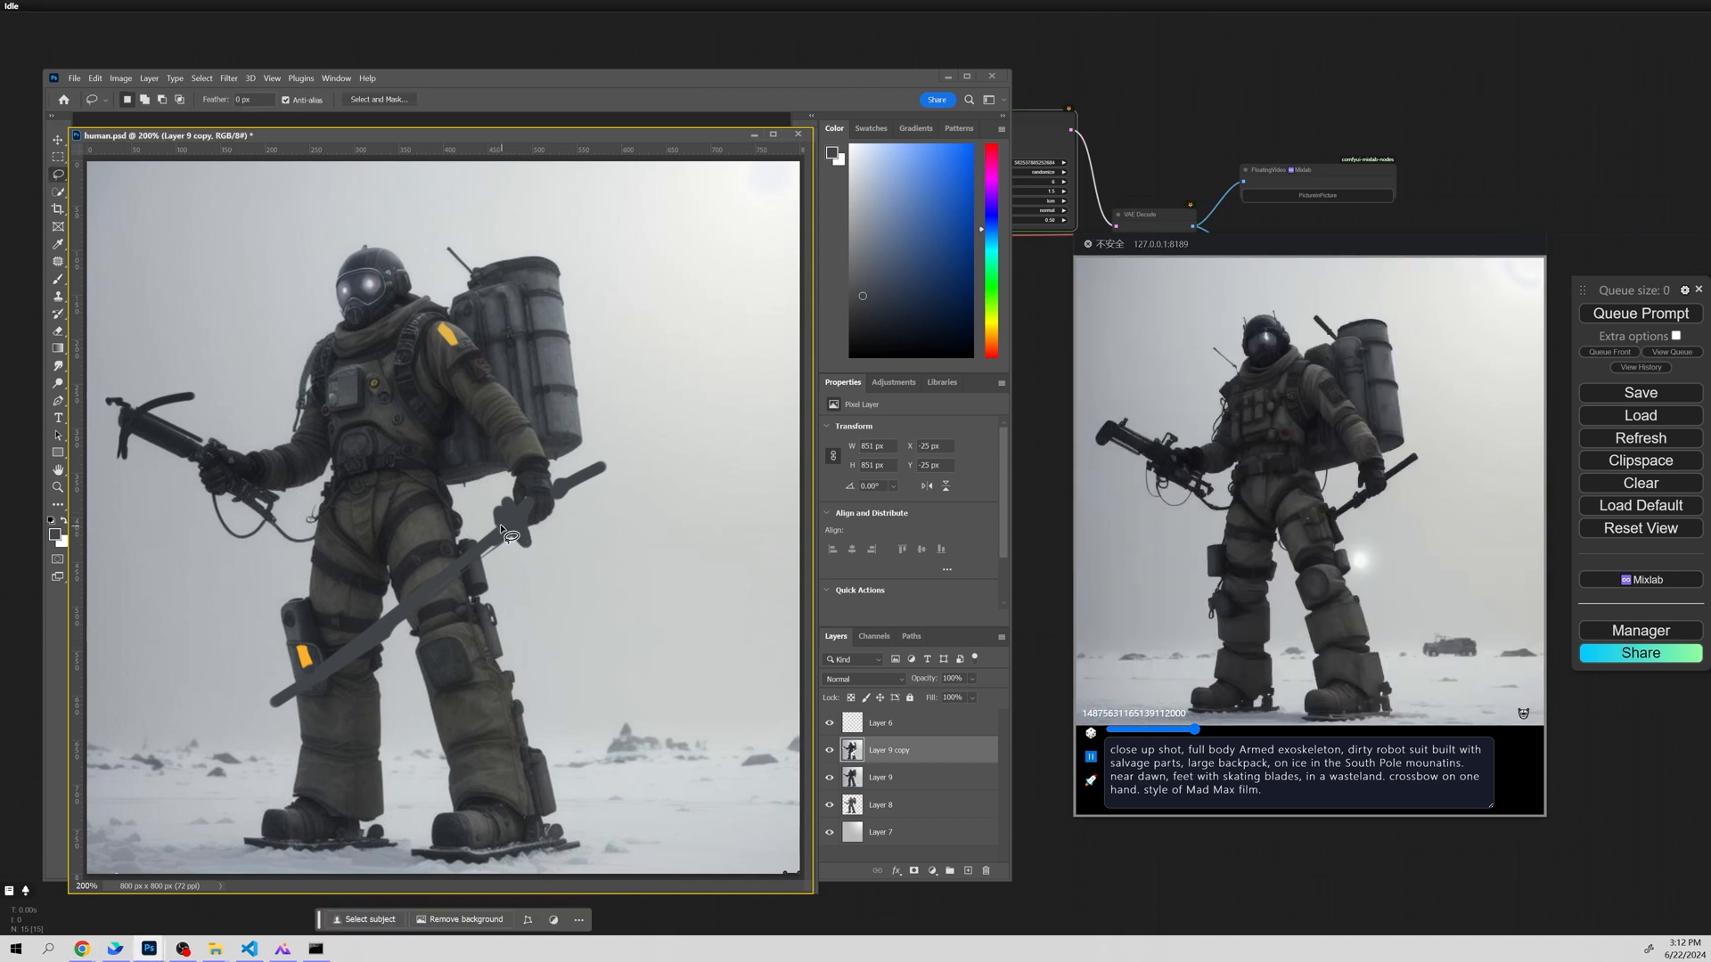
pyautogui.click(503, 531)
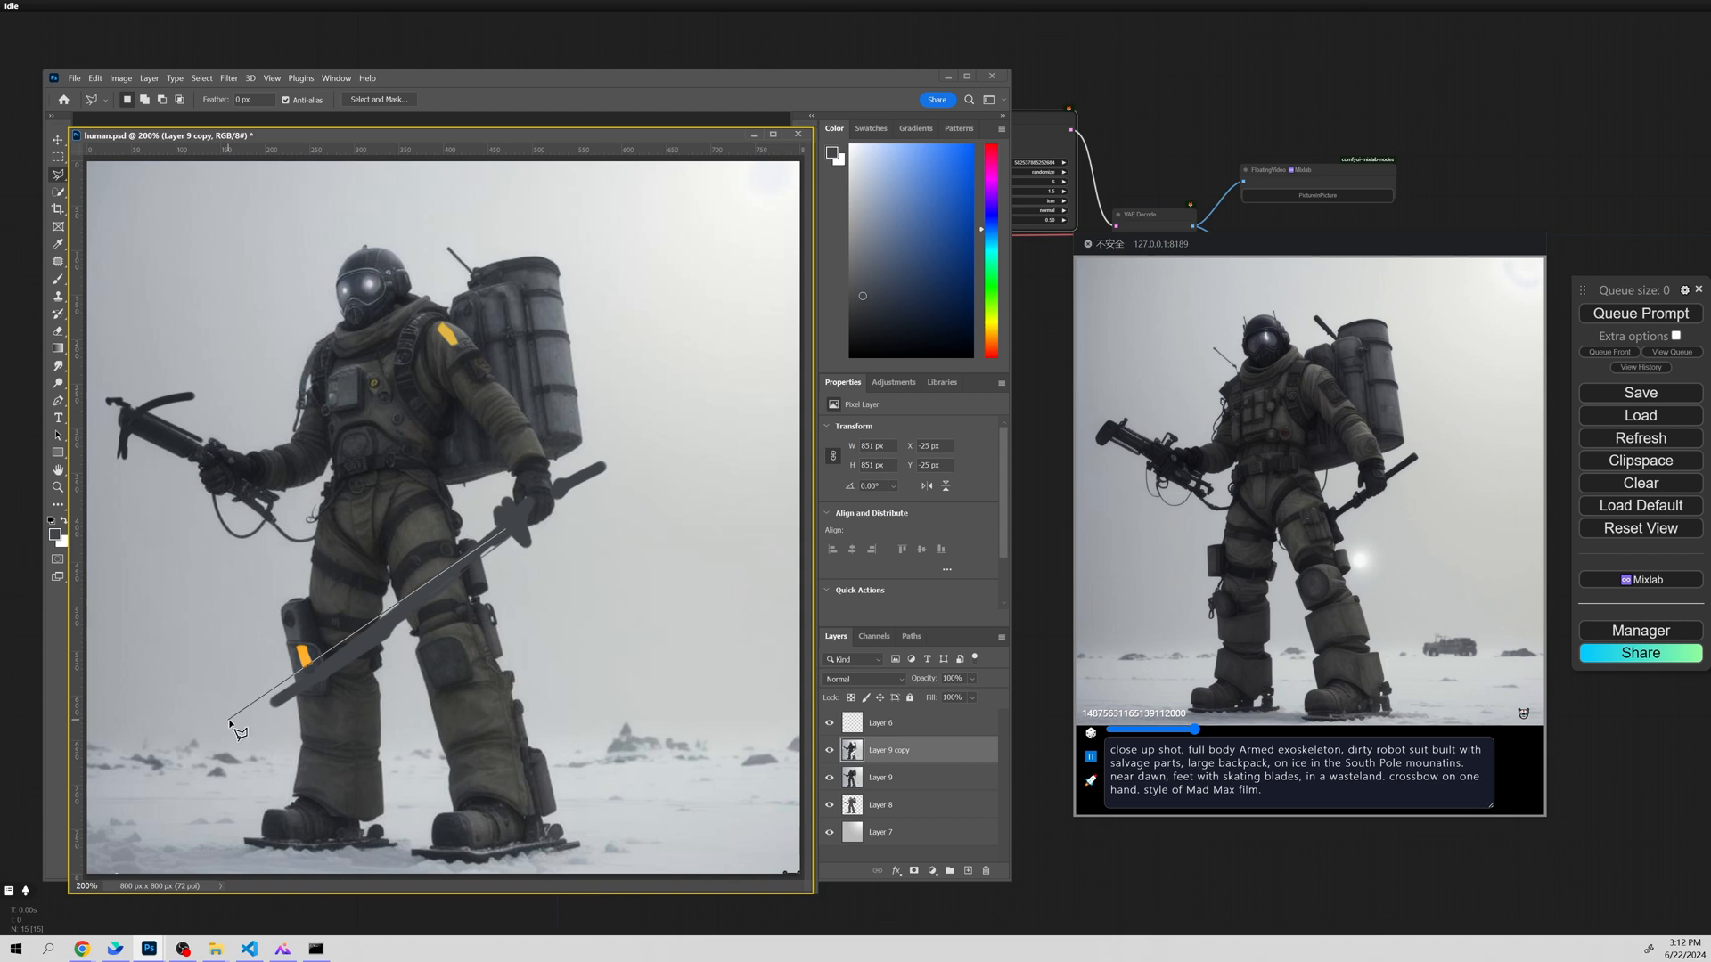
pyautogui.click(505, 529)
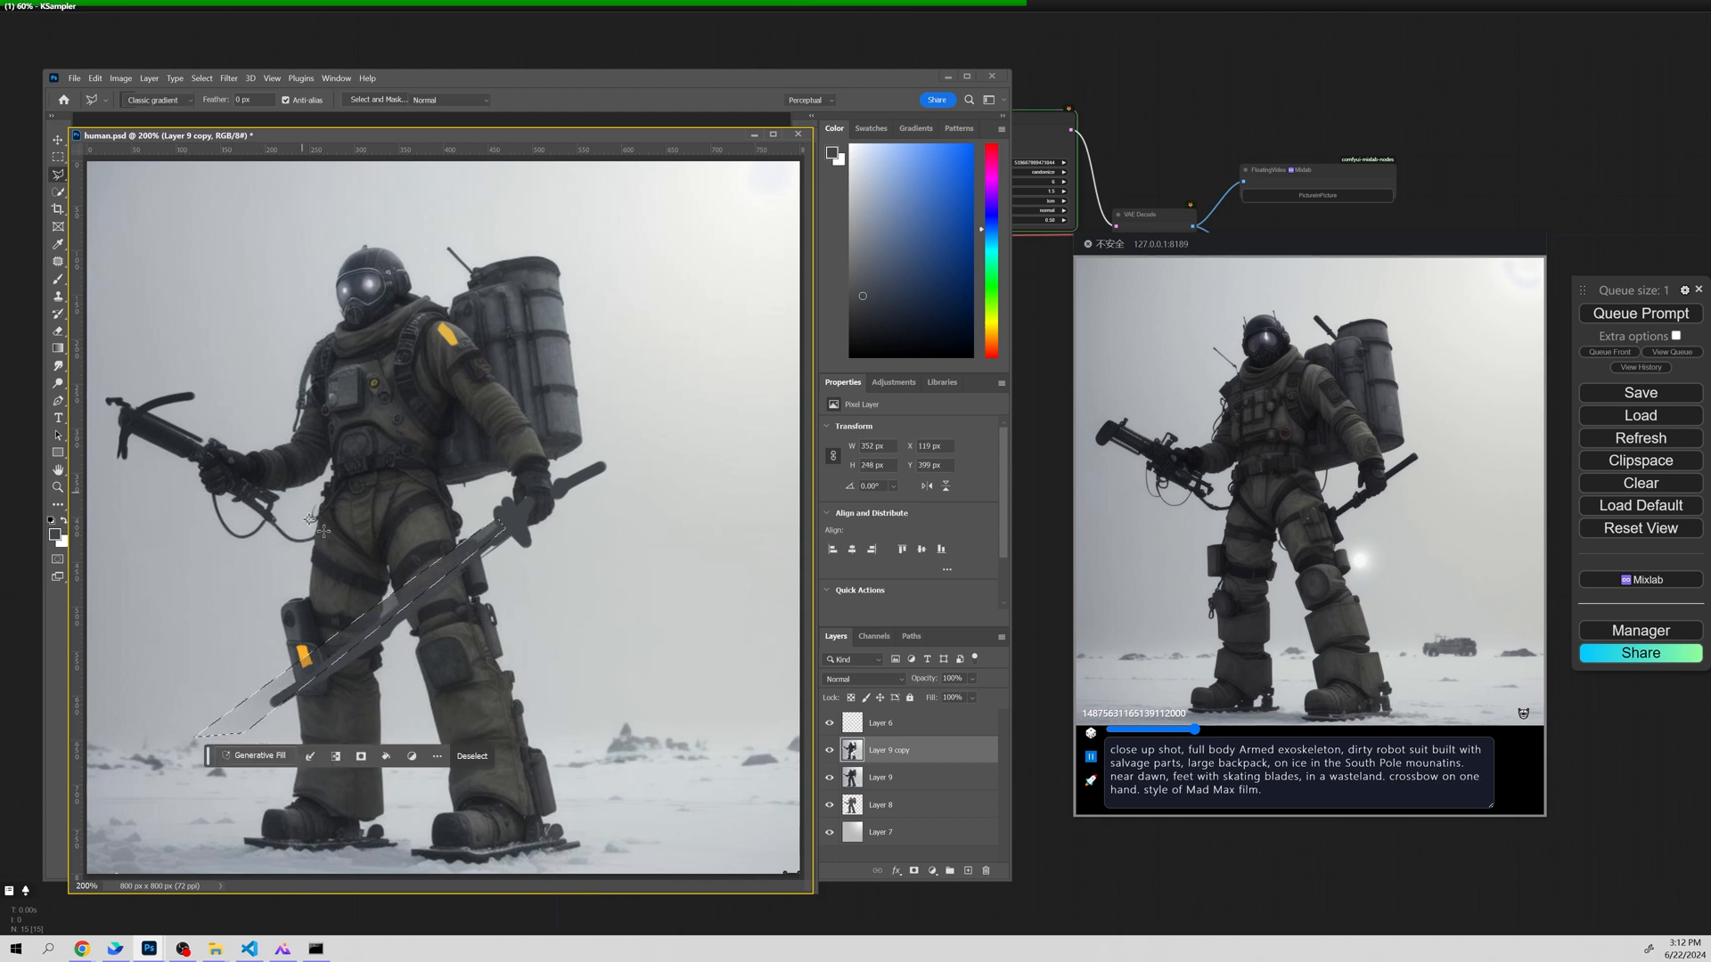
pyautogui.press('g')
pyautogui.keyDown('alt'); pyautogui.keyDown('shift'); pyautogui.rightClick(354, 567); pyautogui.keyUp('shift'); pyautogui.keyUp('alt')
pyautogui.moveTo(230, 723); pyautogui.dragTo(379, 621)
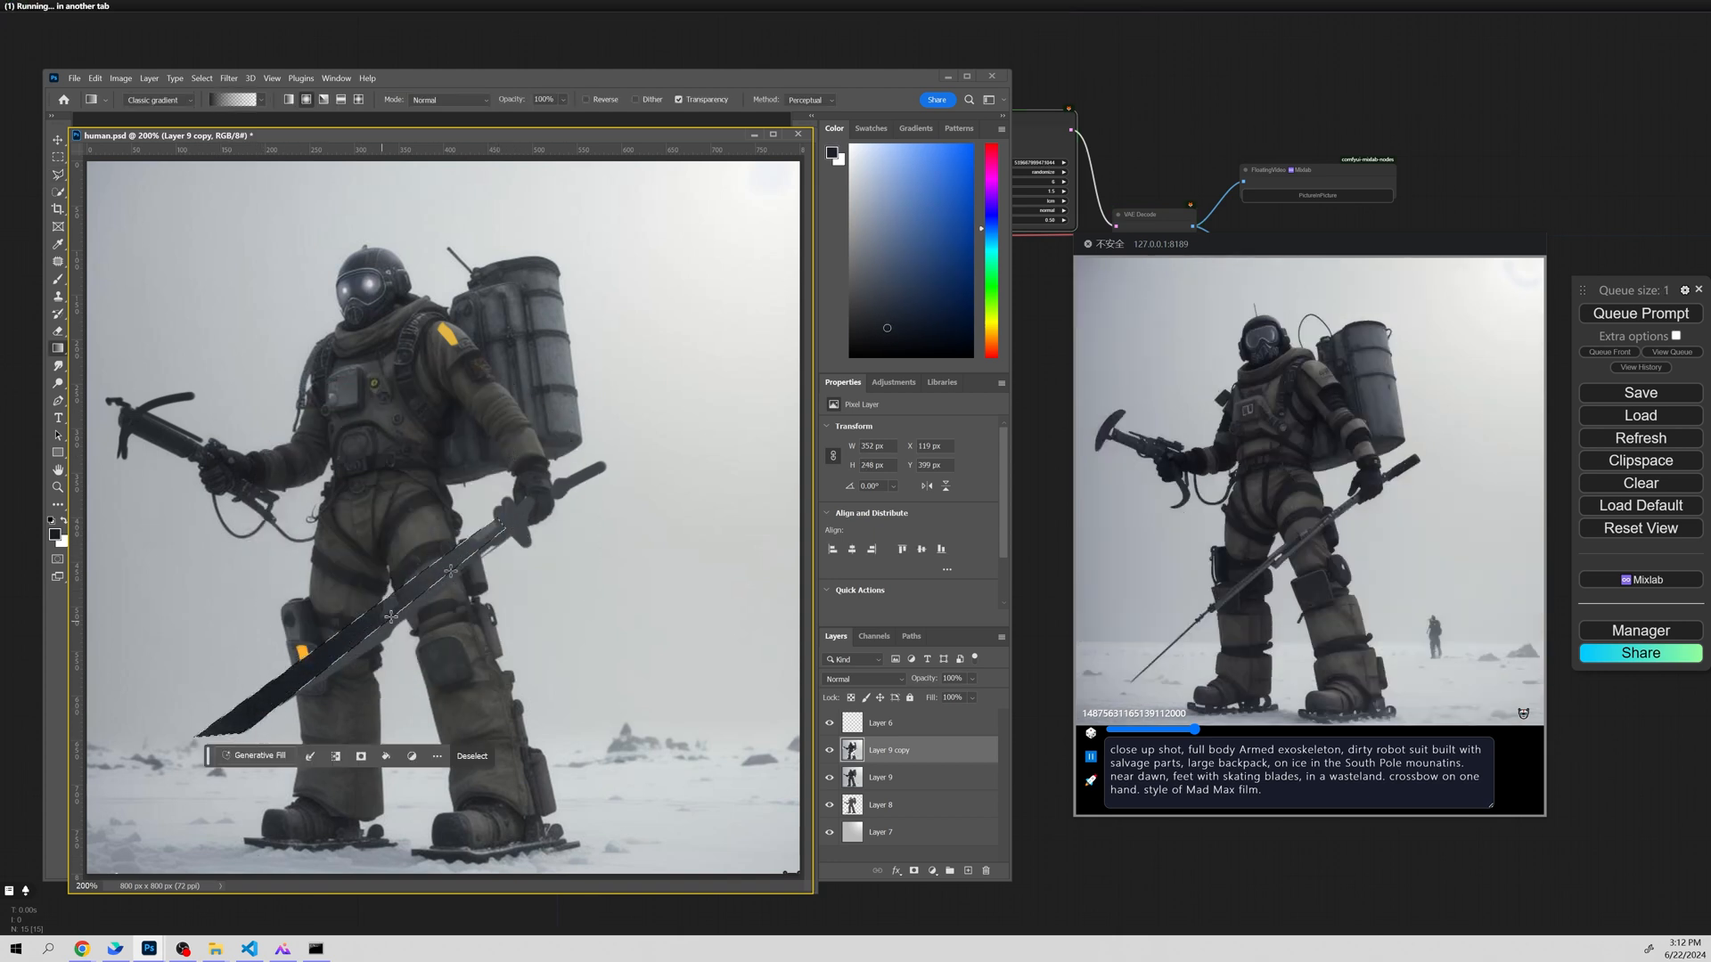
pyautogui.hotkey('ctrl', 'd')
# Reshape the sword's handle behind the hand with the brush and Eraser, leaving it shorter.
pyautogui.keyDown('alt'); pyautogui.click(596, 474); pyautogui.keyUp('alt')
pyautogui.press('b')
pyautogui.keyDown('alt'); pyautogui.rightClick(623, 448); pyautogui.keyUp('alt')
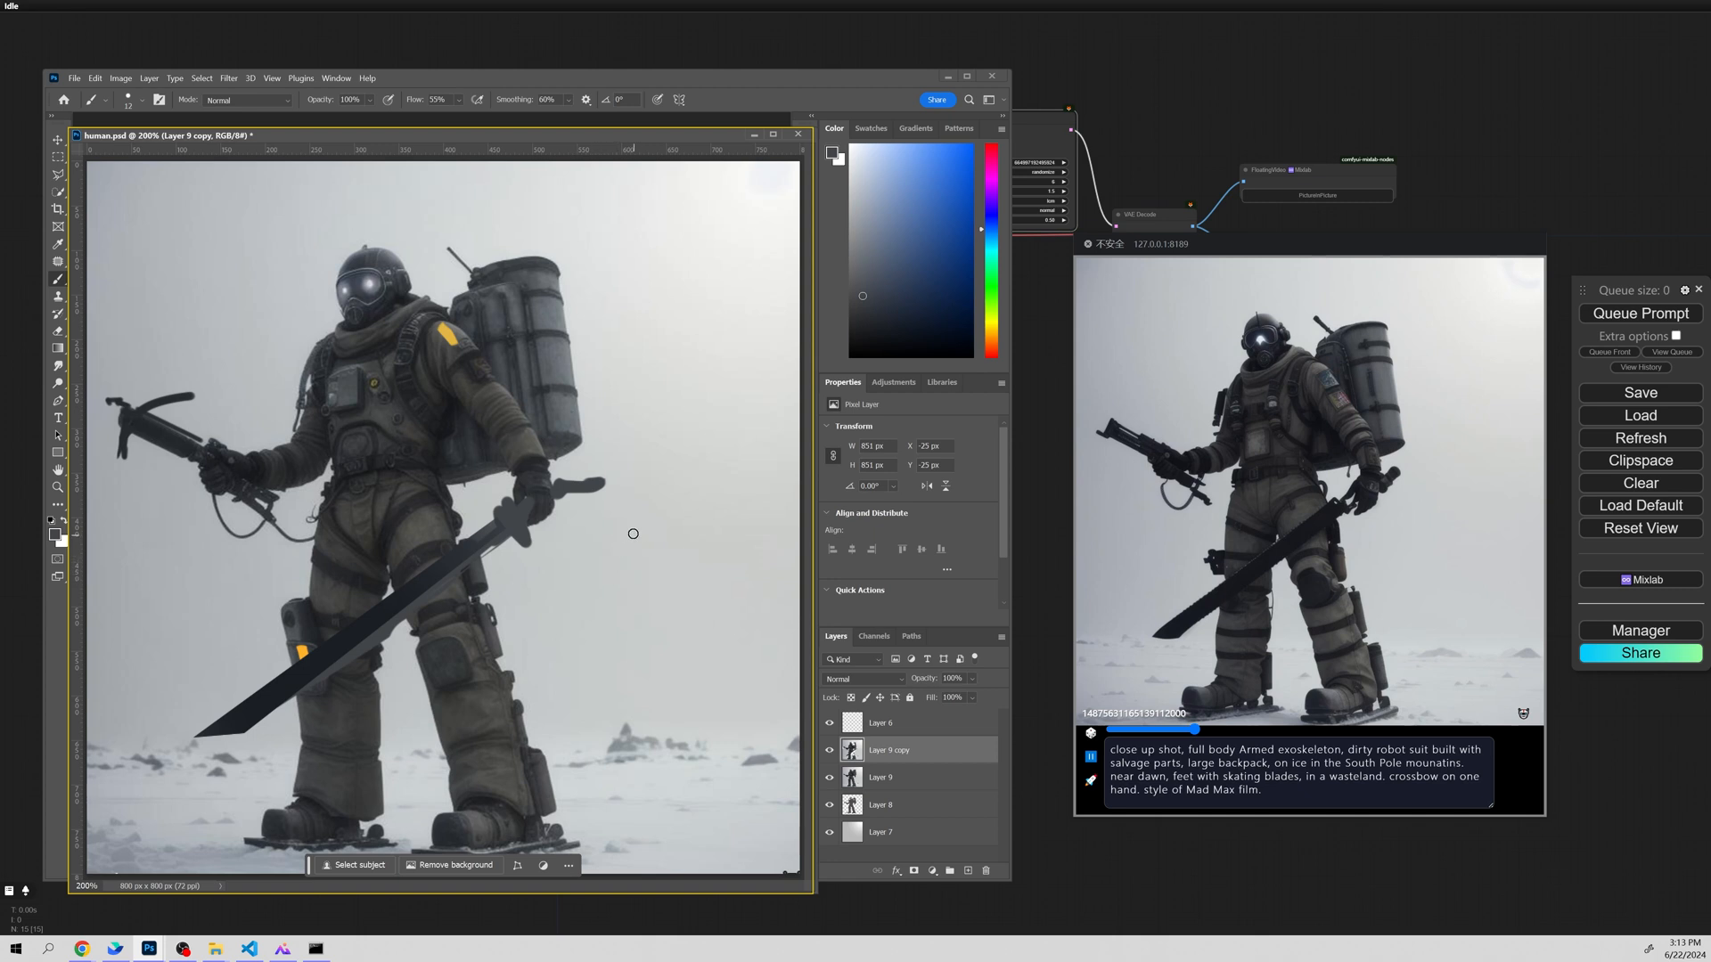
pyautogui.press('l')
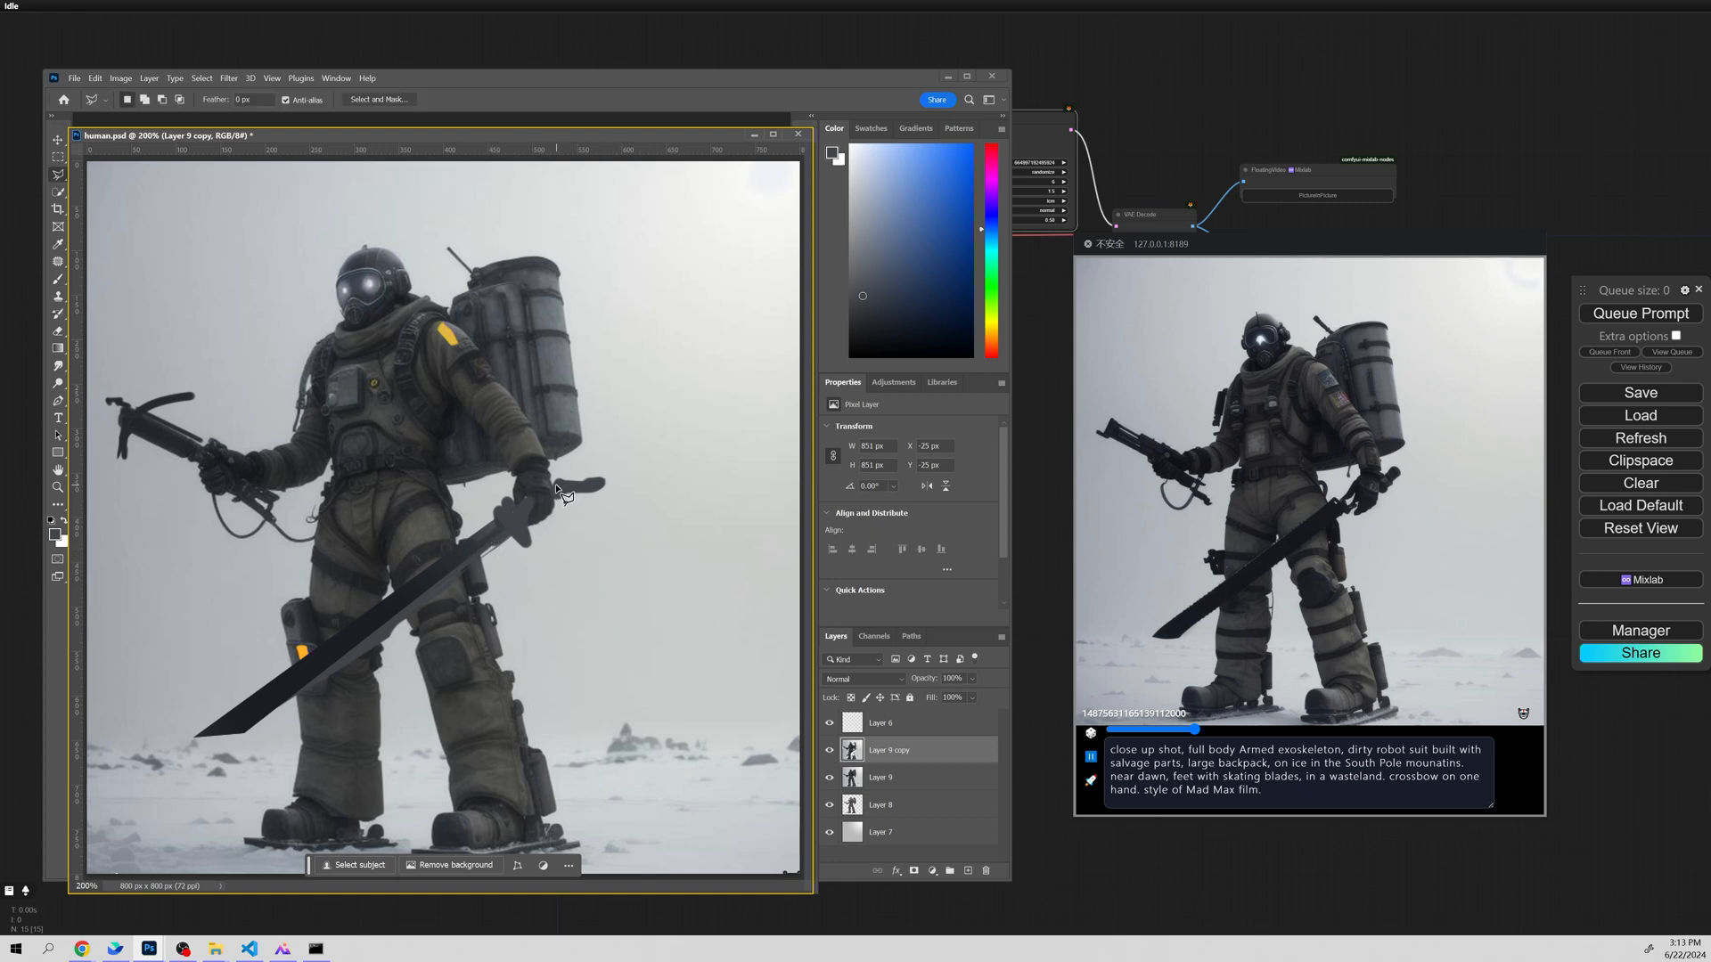
pyautogui.press('b')
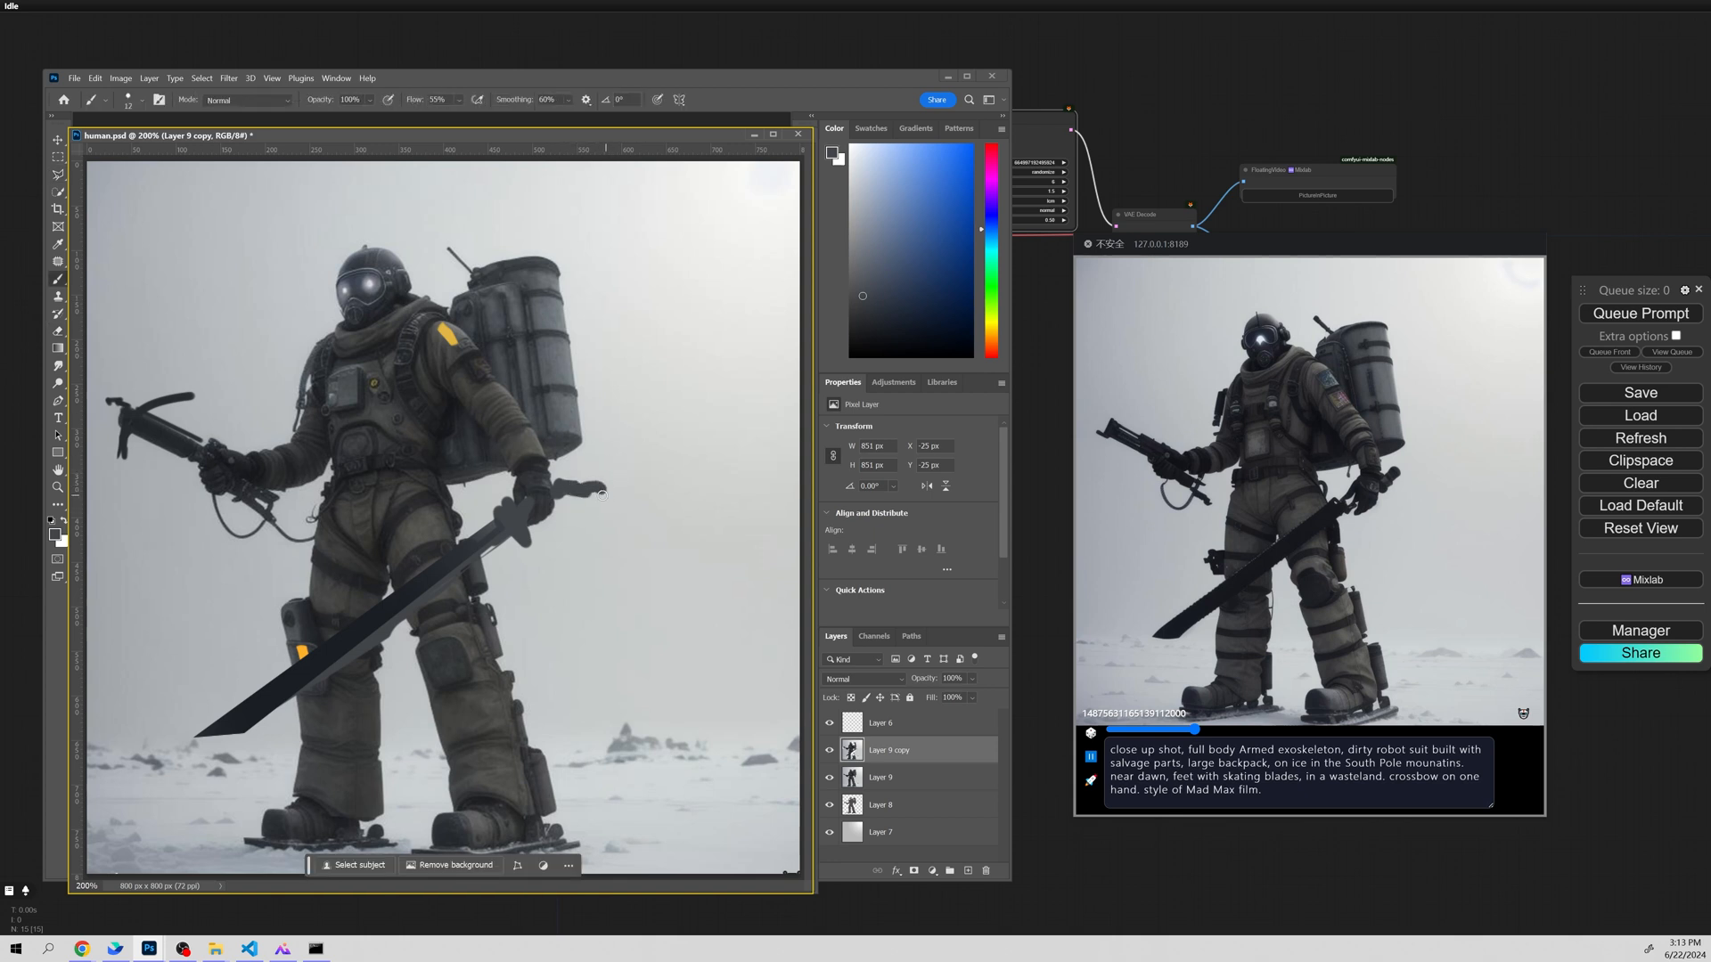
pyautogui.press('e')
pyautogui.moveTo(603, 489); pyautogui.dragTo(579, 507)
pyautogui.hotkey('ctrl', 'z')
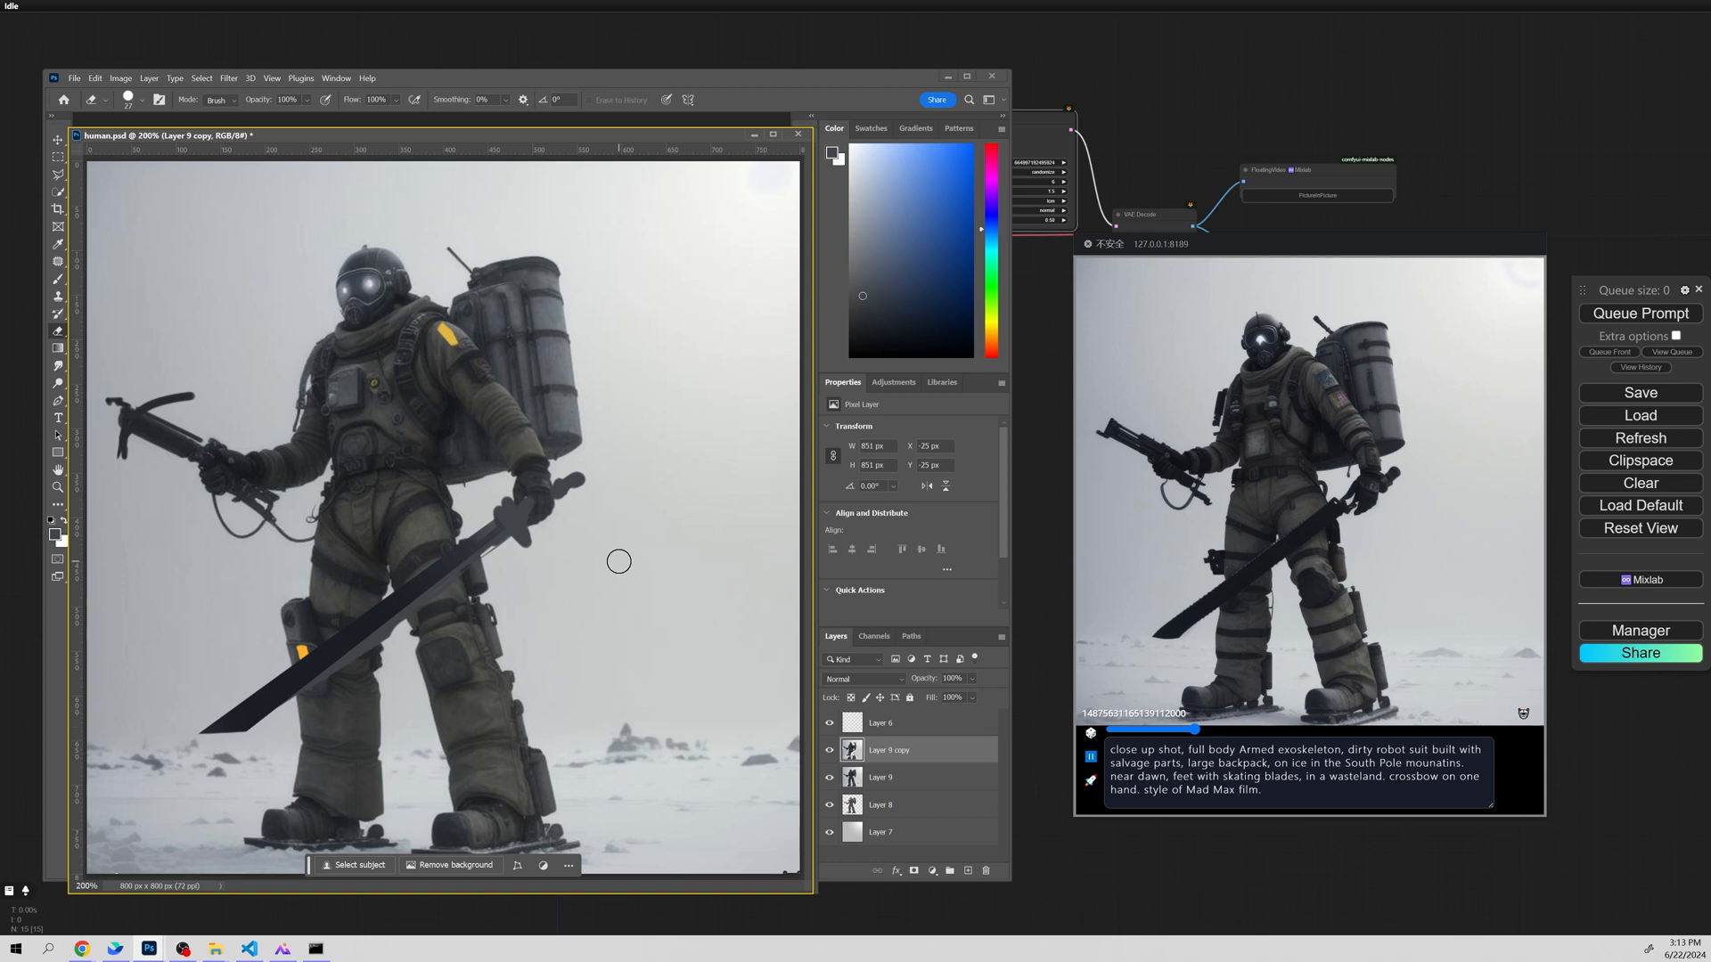
# Erase the sword from the figure on the duplicated layer, Layer 9 copy 2.
pyautogui.moveTo(420, 592)
pyautogui.mouseDown()
pyautogui.moveTo(428, 573)
pyautogui.moveTo(573, 554)
pyautogui.mouseUp()
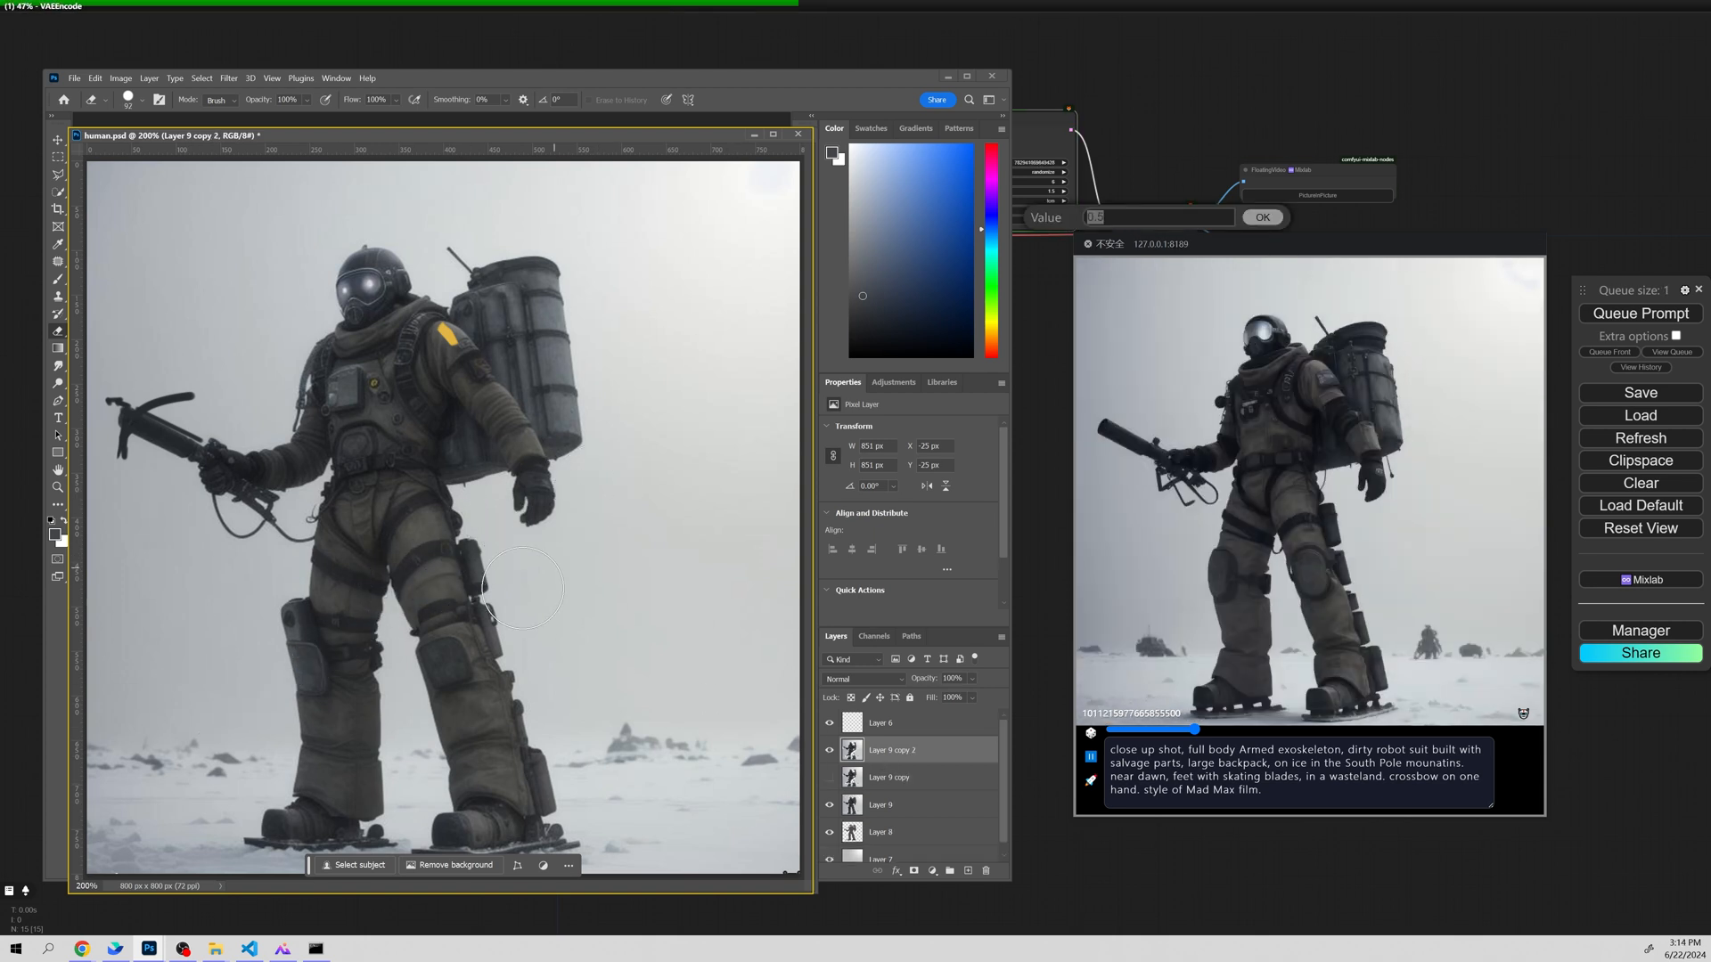
pyautogui.press('z')
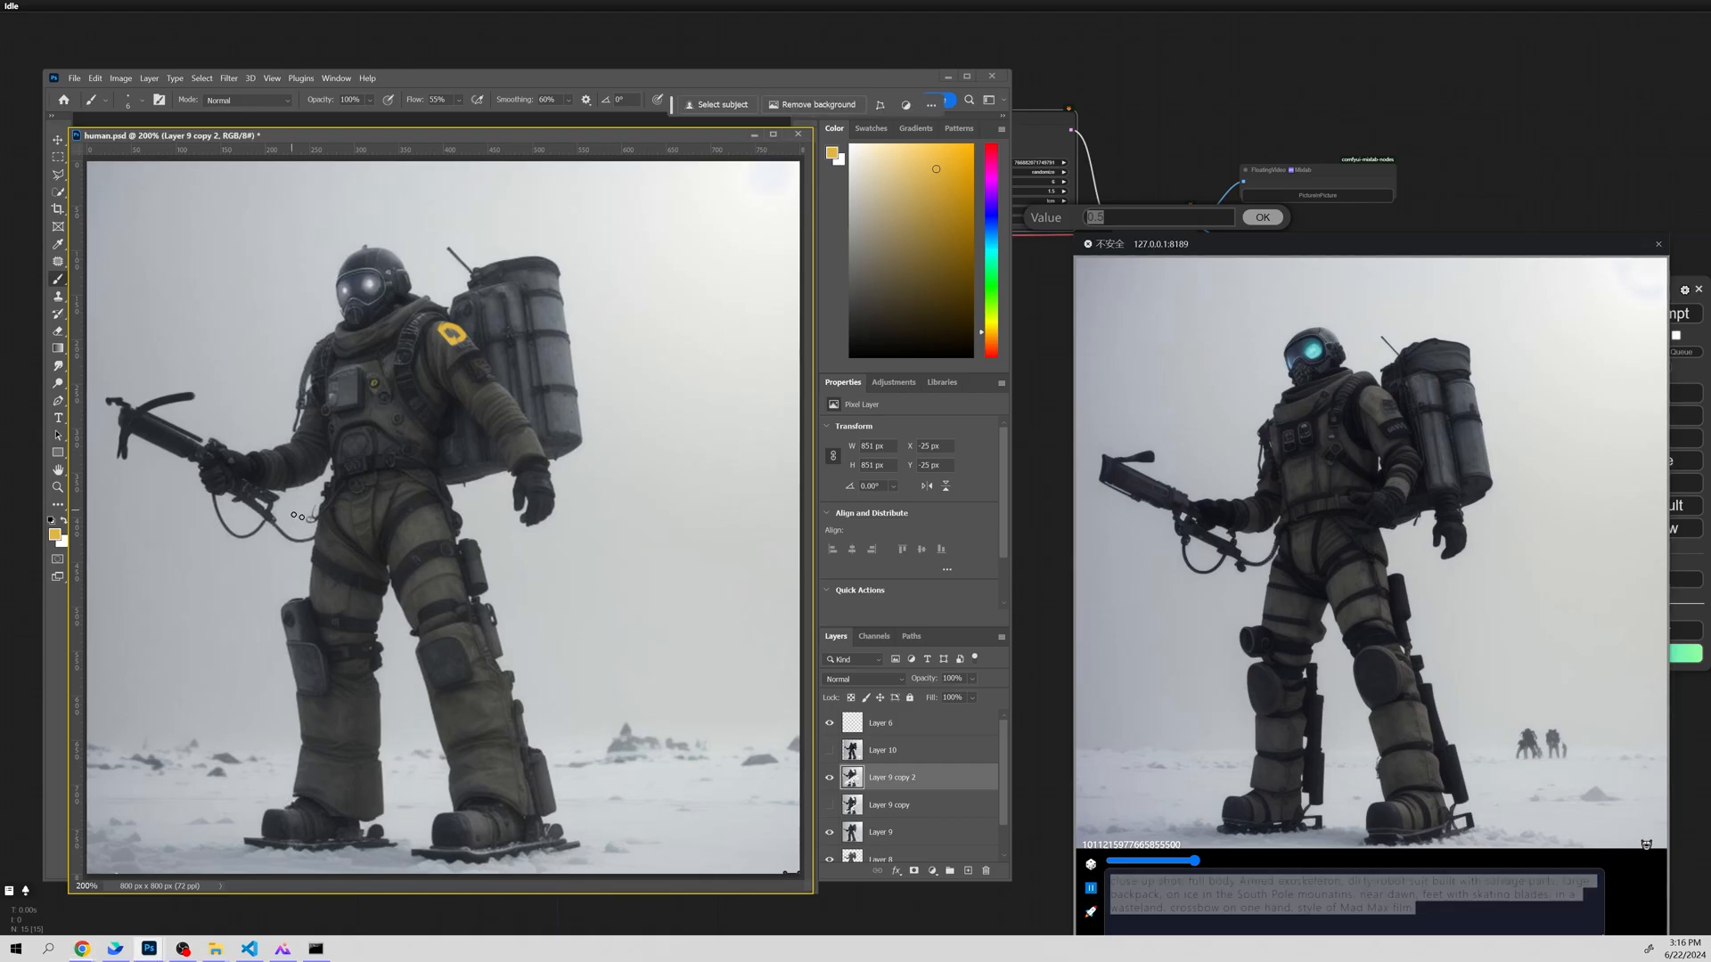
# Paste the crossbow picture as a new layer, flip it horizontally, and scale it down over the figure's gun.
pyautogui.hotkey('ctrl', 'v')
pyautogui.hotkey('ctrl', 't')
pyautogui.rightClick(531, 531)
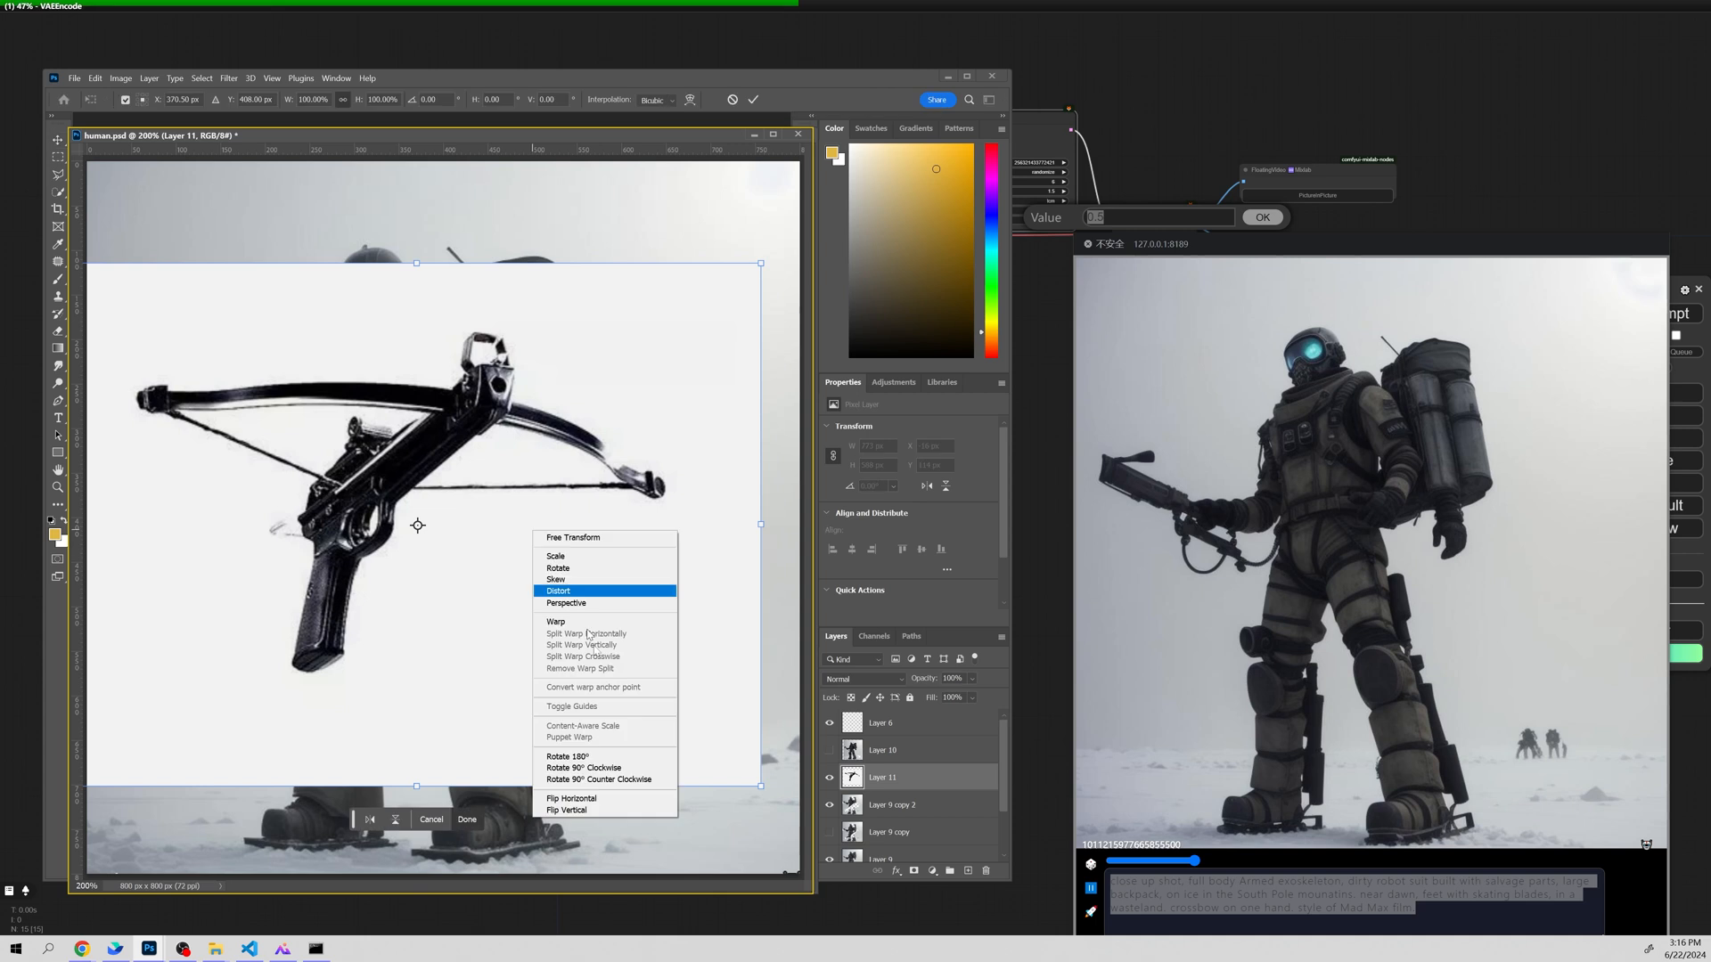
pyautogui.click(570, 799)
pyautogui.moveTo(774, 780)
pyautogui.mouseDown()
pyautogui.moveTo(467, 606)
pyautogui.moveTo(272, 426)
pyautogui.mouseUp()
pyautogui.moveTo(272, 406); pyautogui.dragTo(268, 487)
pyautogui.press('Return')
pyautogui.press('w')
pyautogui.click(287, 437)
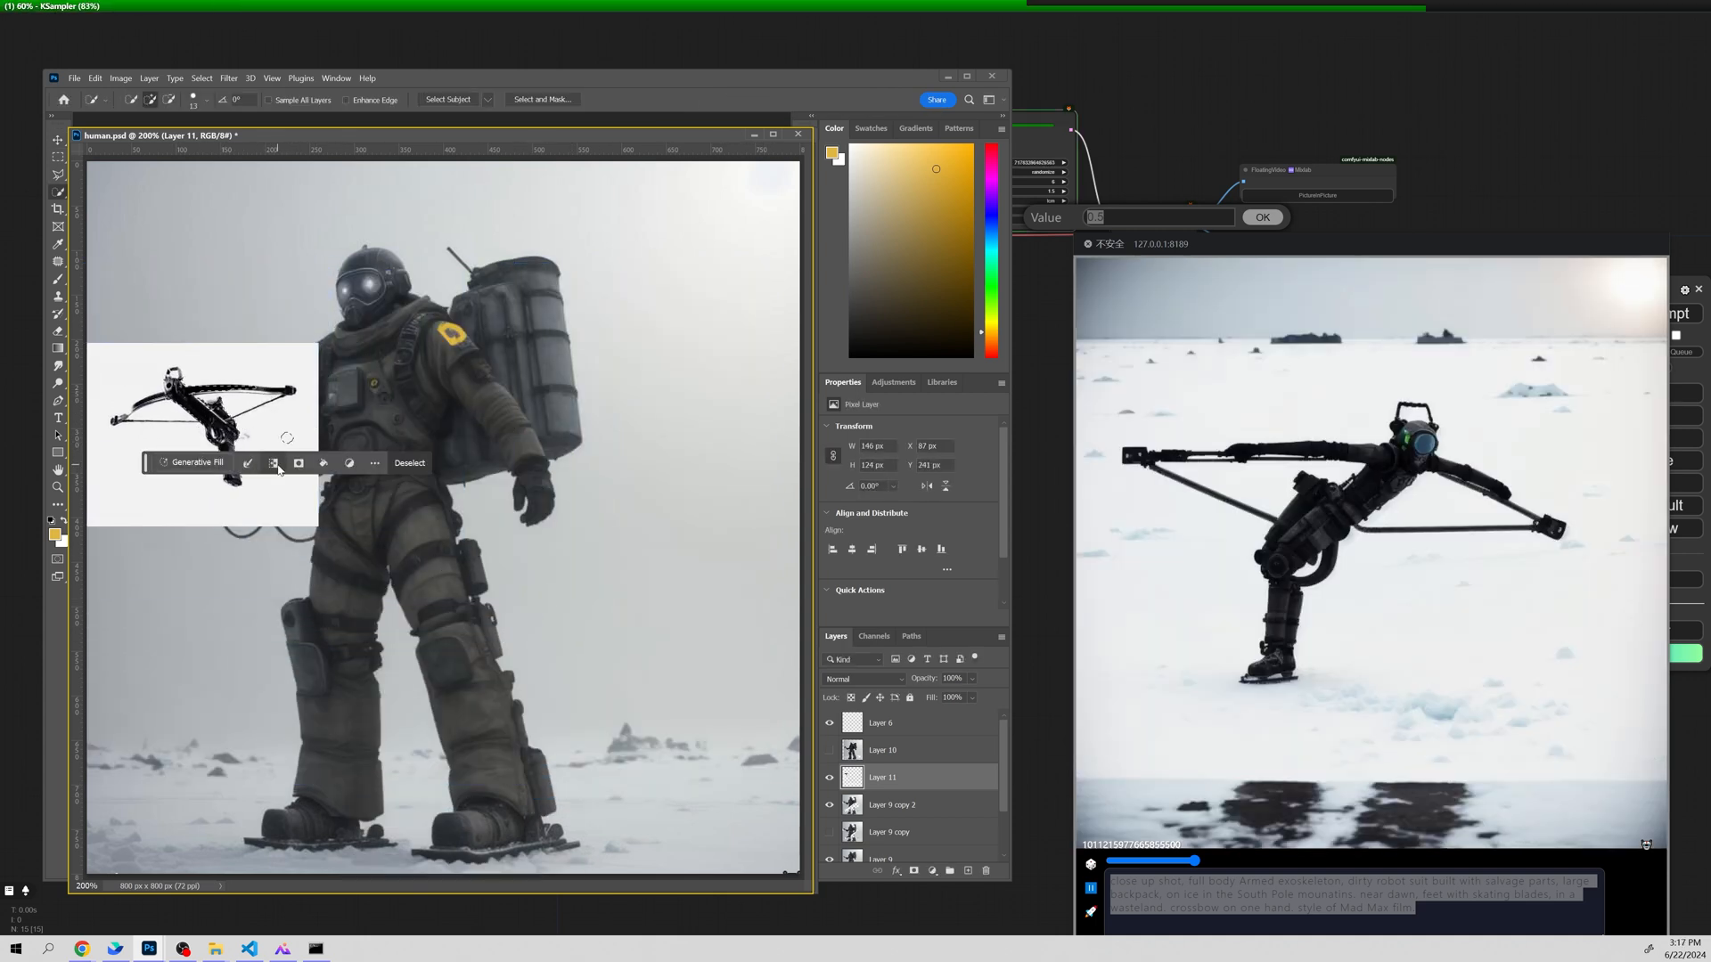
pyautogui.press('v')
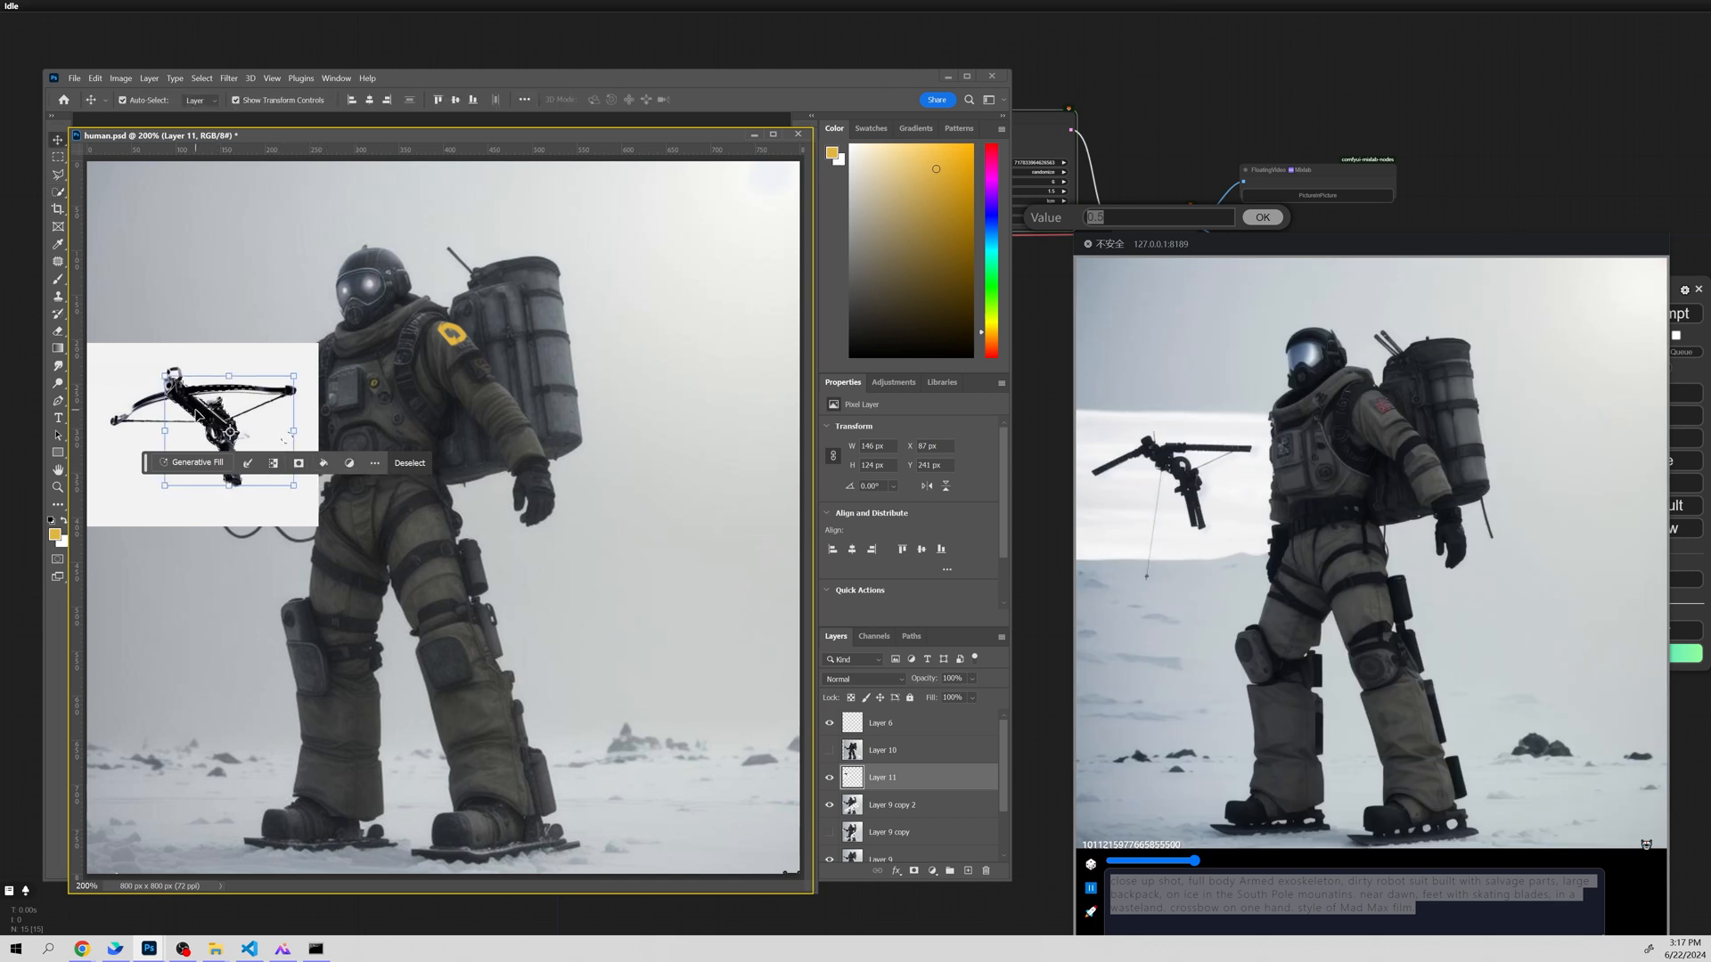
pyautogui.hotkey('ctrl', 'd')
# Nudge the crossbow picture down, quick-select its white background, delete it, and deselect.
pyautogui.moveTo(168, 407); pyautogui.dragTo(169, 416)
pyautogui.press('w')
pyautogui.click(148, 395)
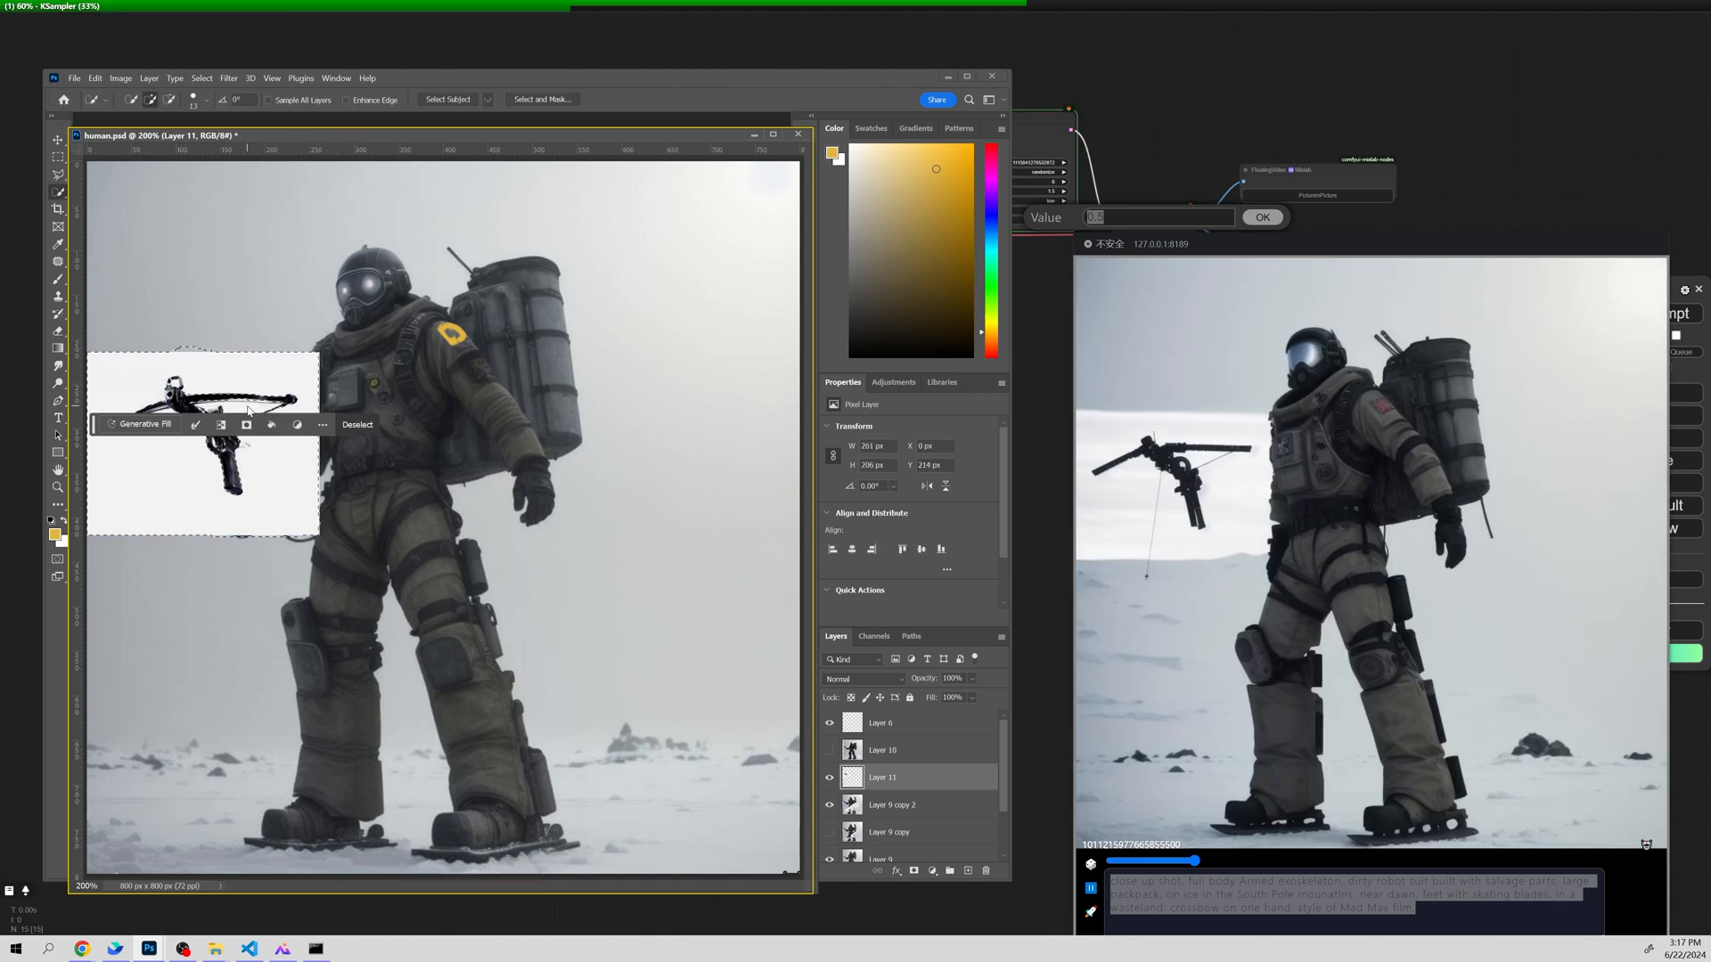
pyautogui.click(178, 428)
pyautogui.press('Delete')
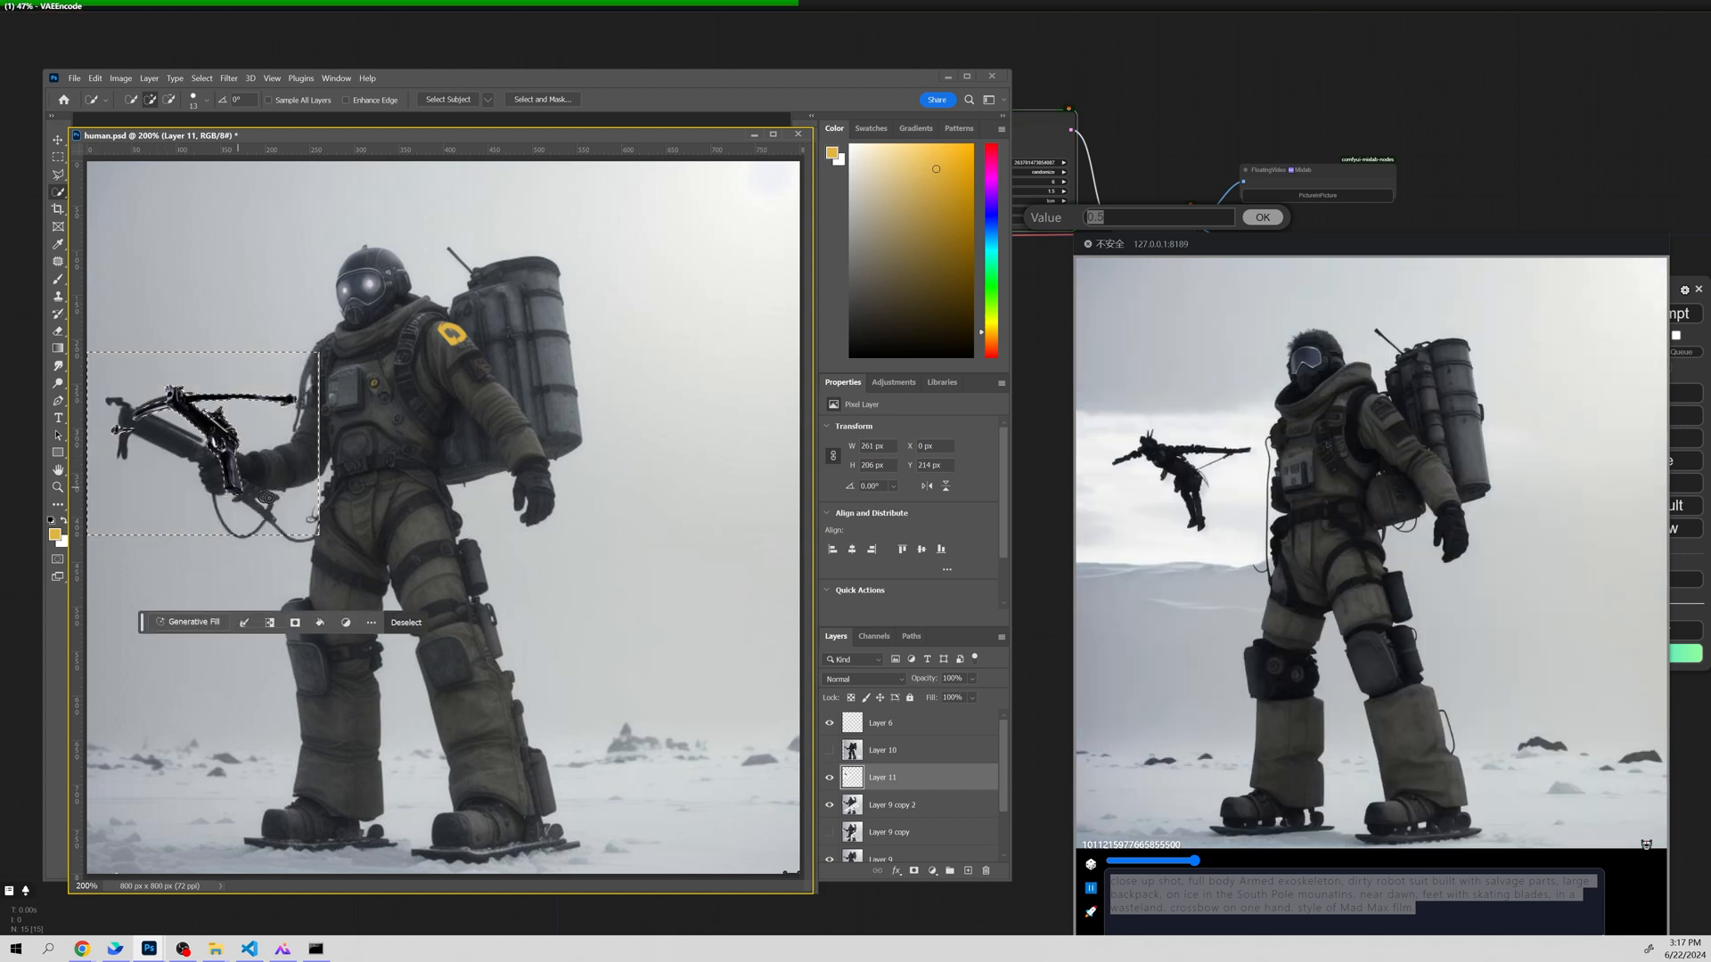
pyautogui.hotkey('ctrl', 'd')
# Rotate the cut-out crossbow counter-clockwise and move it onto the gun in the figure's hand.
pyautogui.press('v')
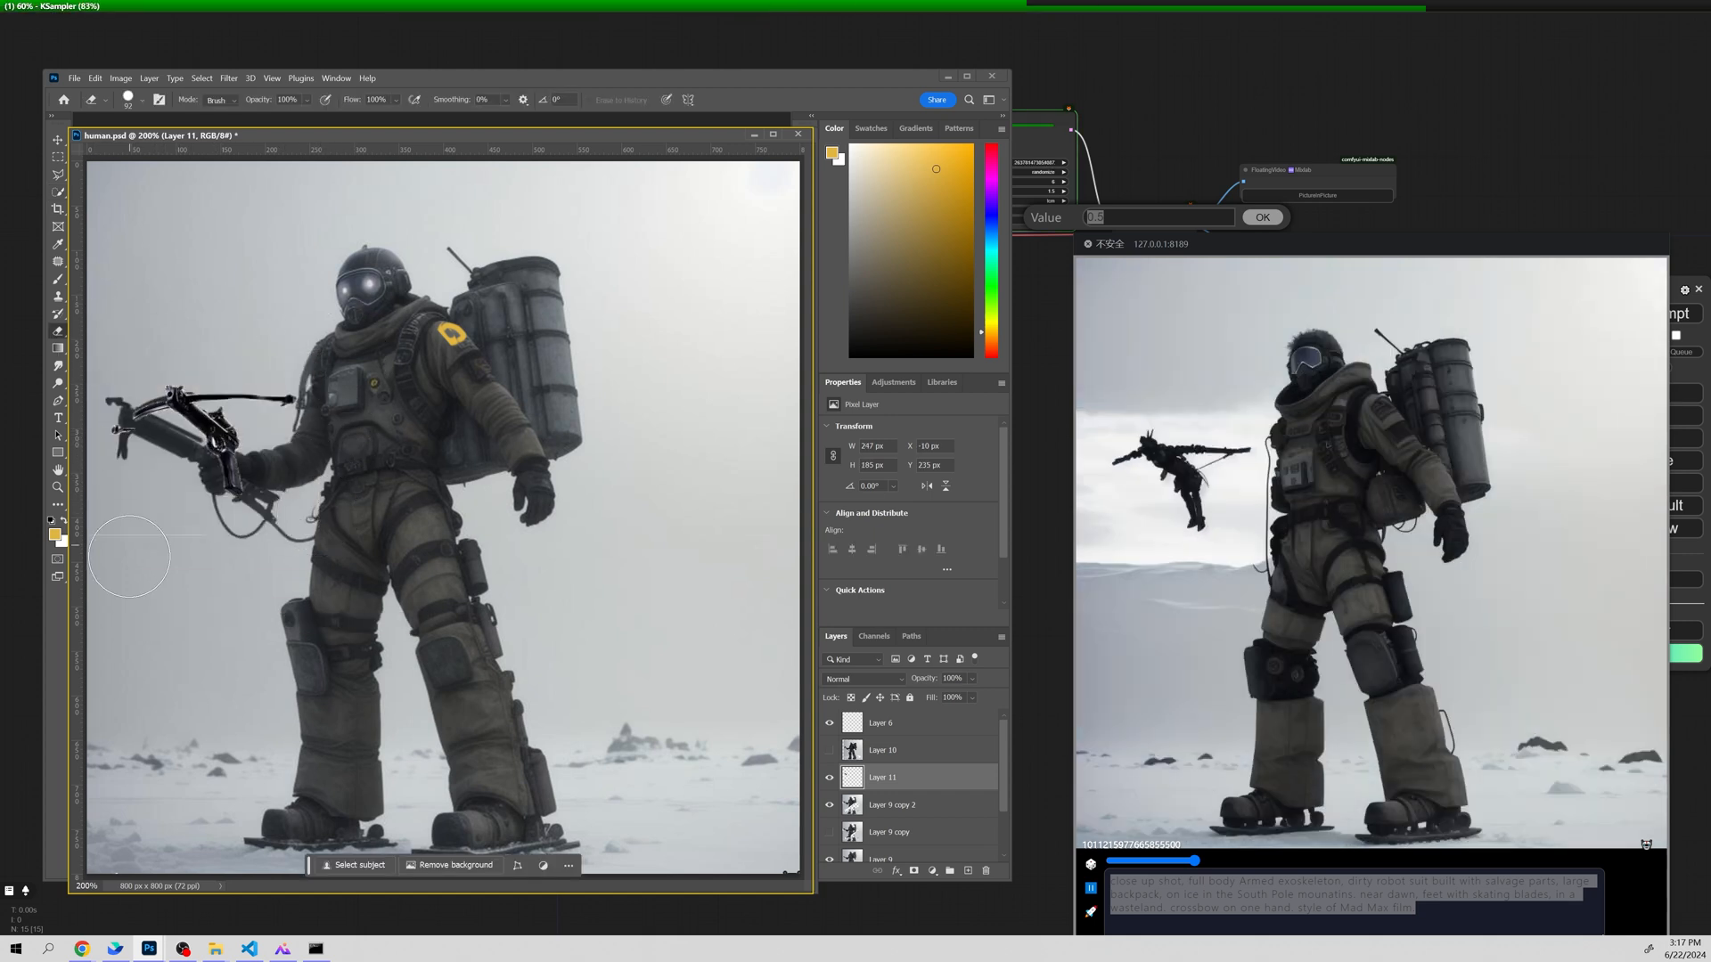
pyautogui.moveTo(260, 448); pyautogui.dragTo(211, 459)
pyautogui.moveTo(330, 554); pyautogui.dragTo(252, 522)
pyautogui.press('Return')
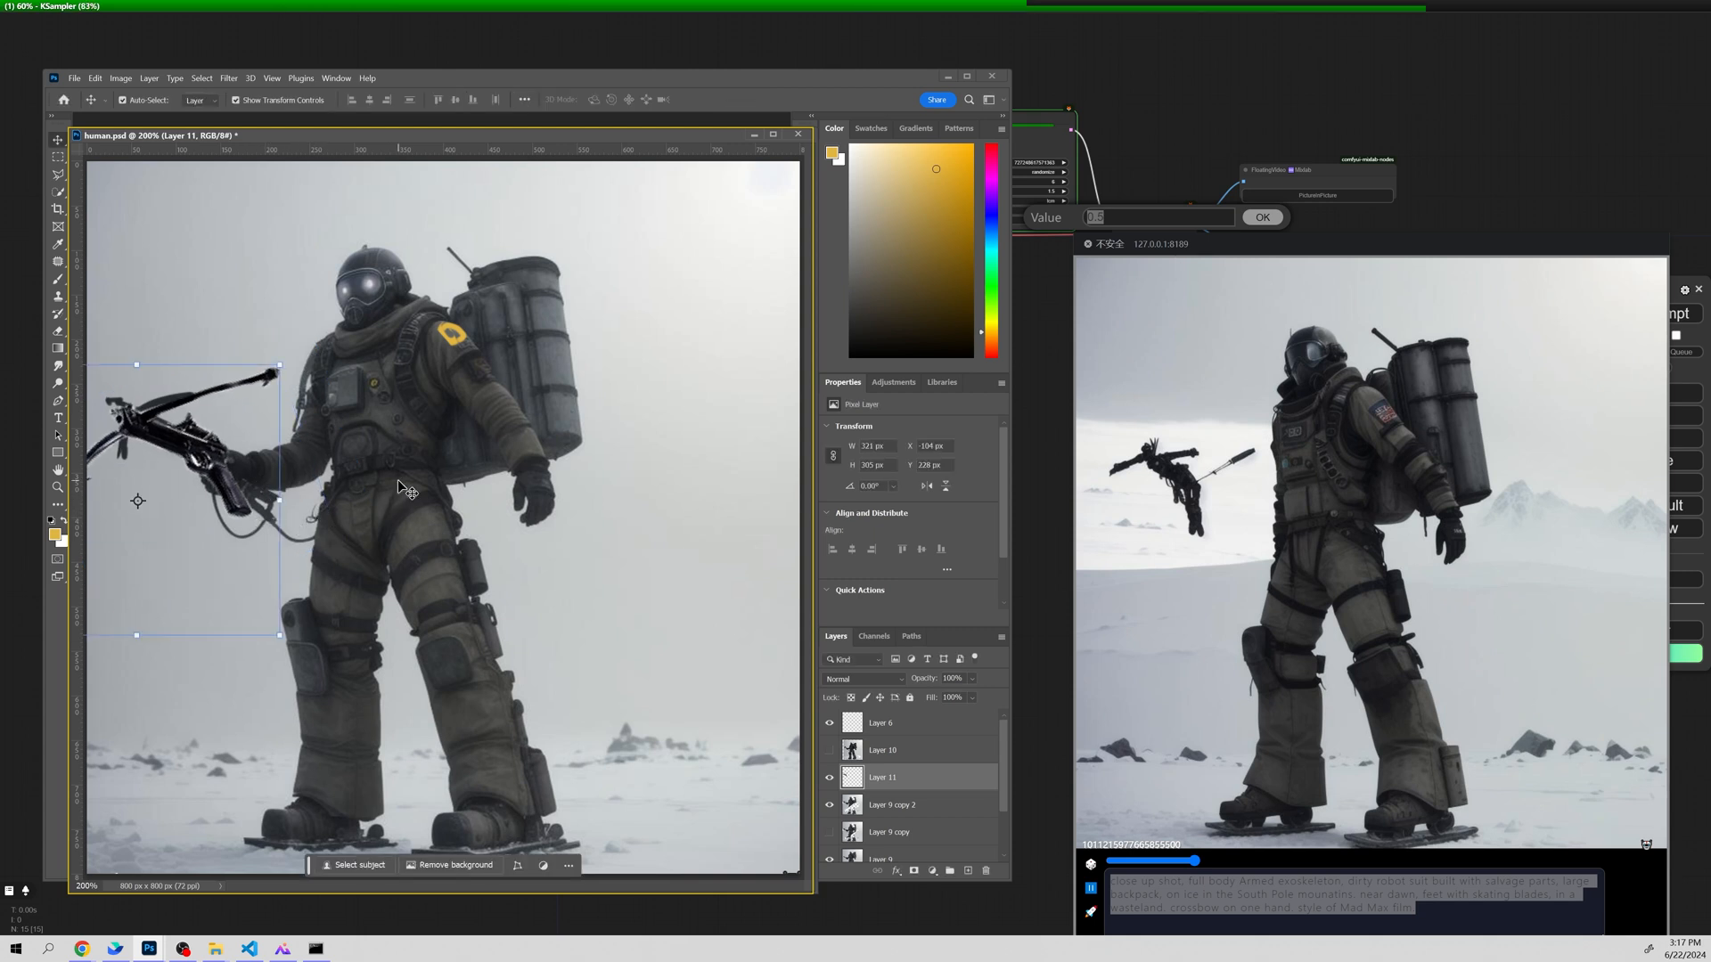
# Hide Layer 11 with the crossbow cut-out and set up a small 6 px brush on Layer 9 copy 2.
pyautogui.press('z')
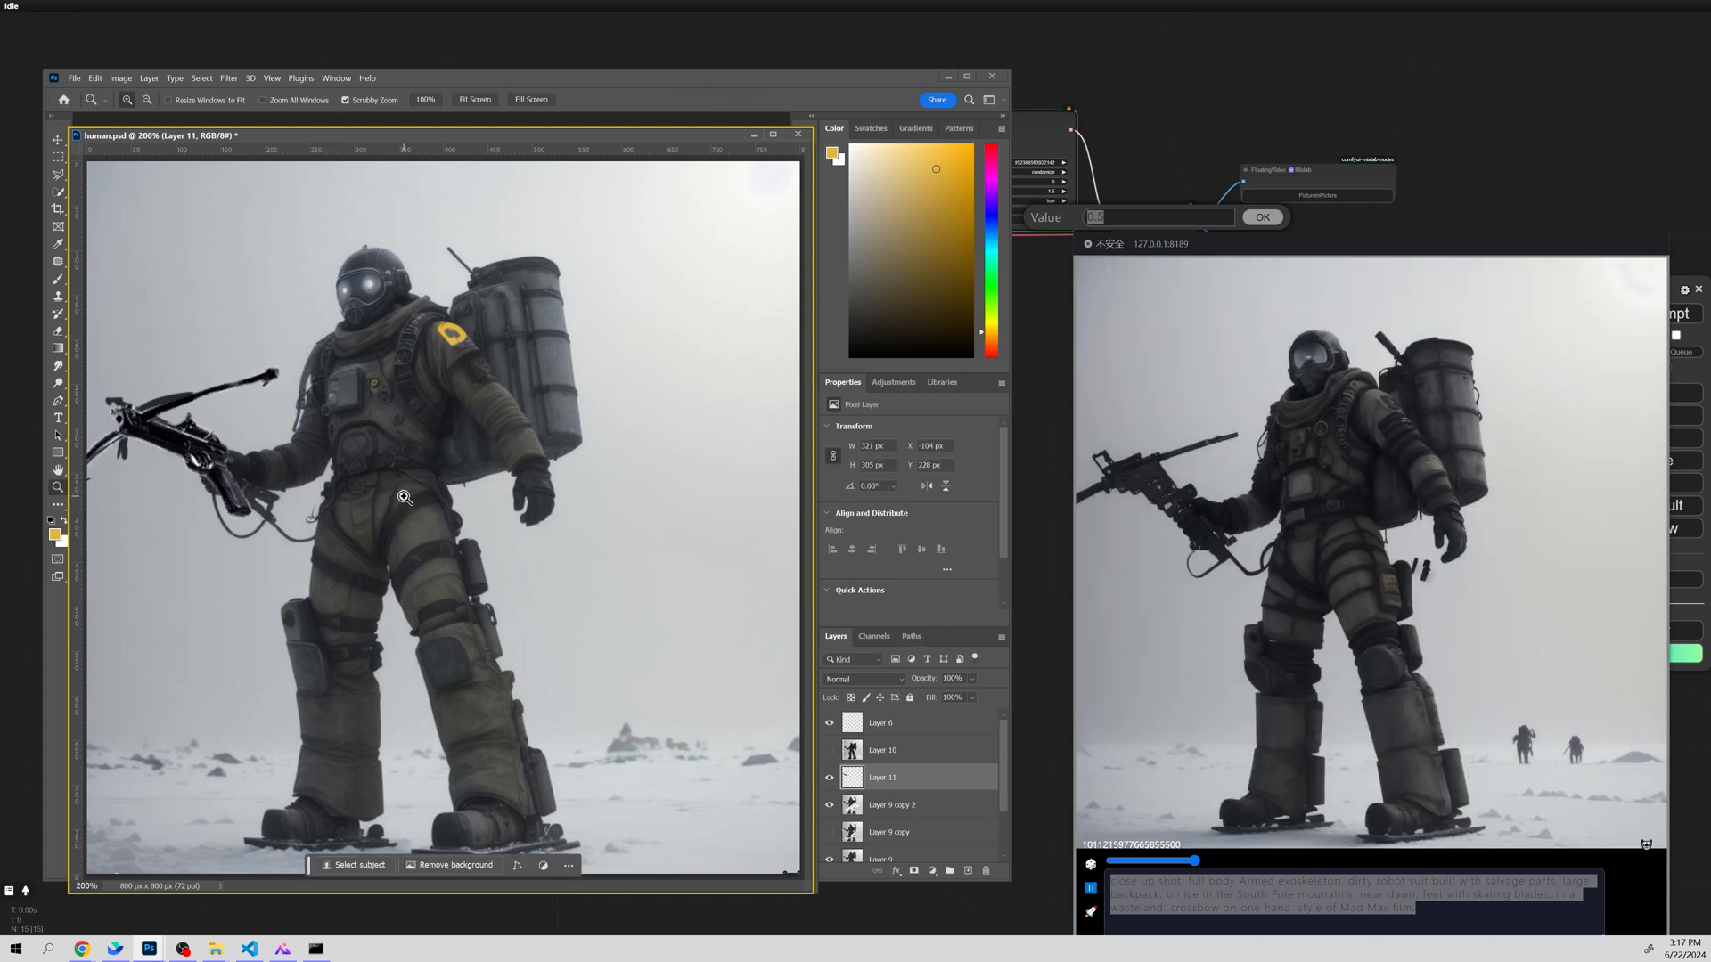
pyautogui.click(830, 777)
pyautogui.press('b')
pyautogui.click(985, 817)
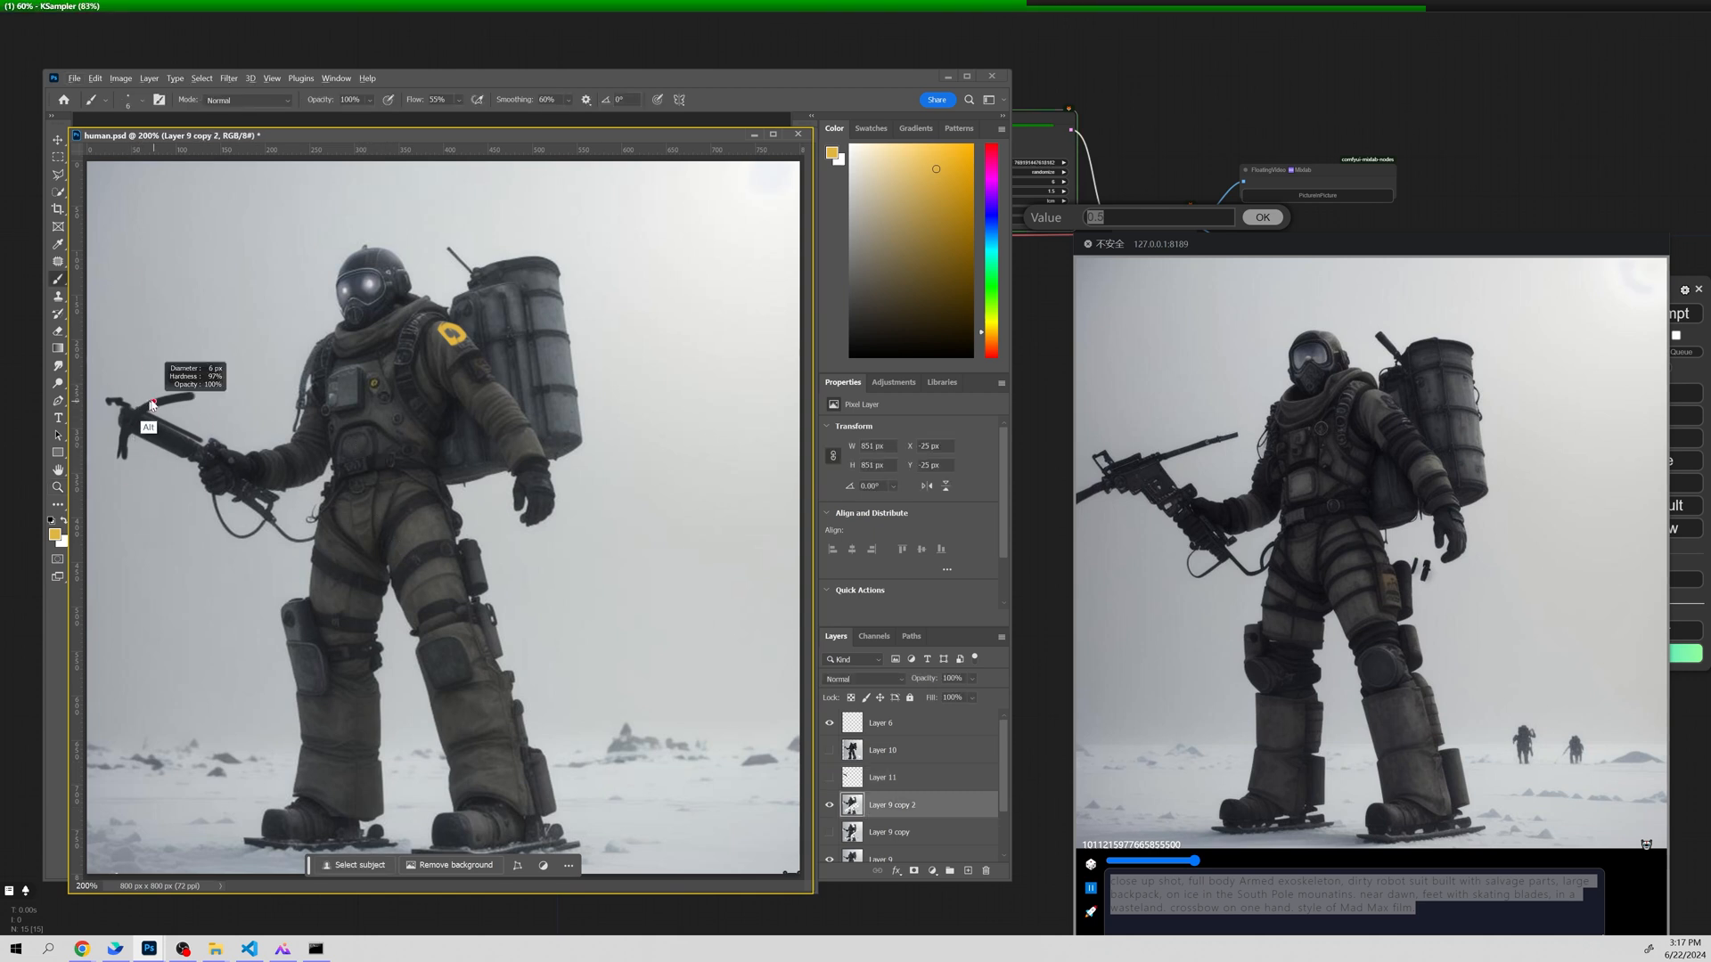
pyautogui.press('d')
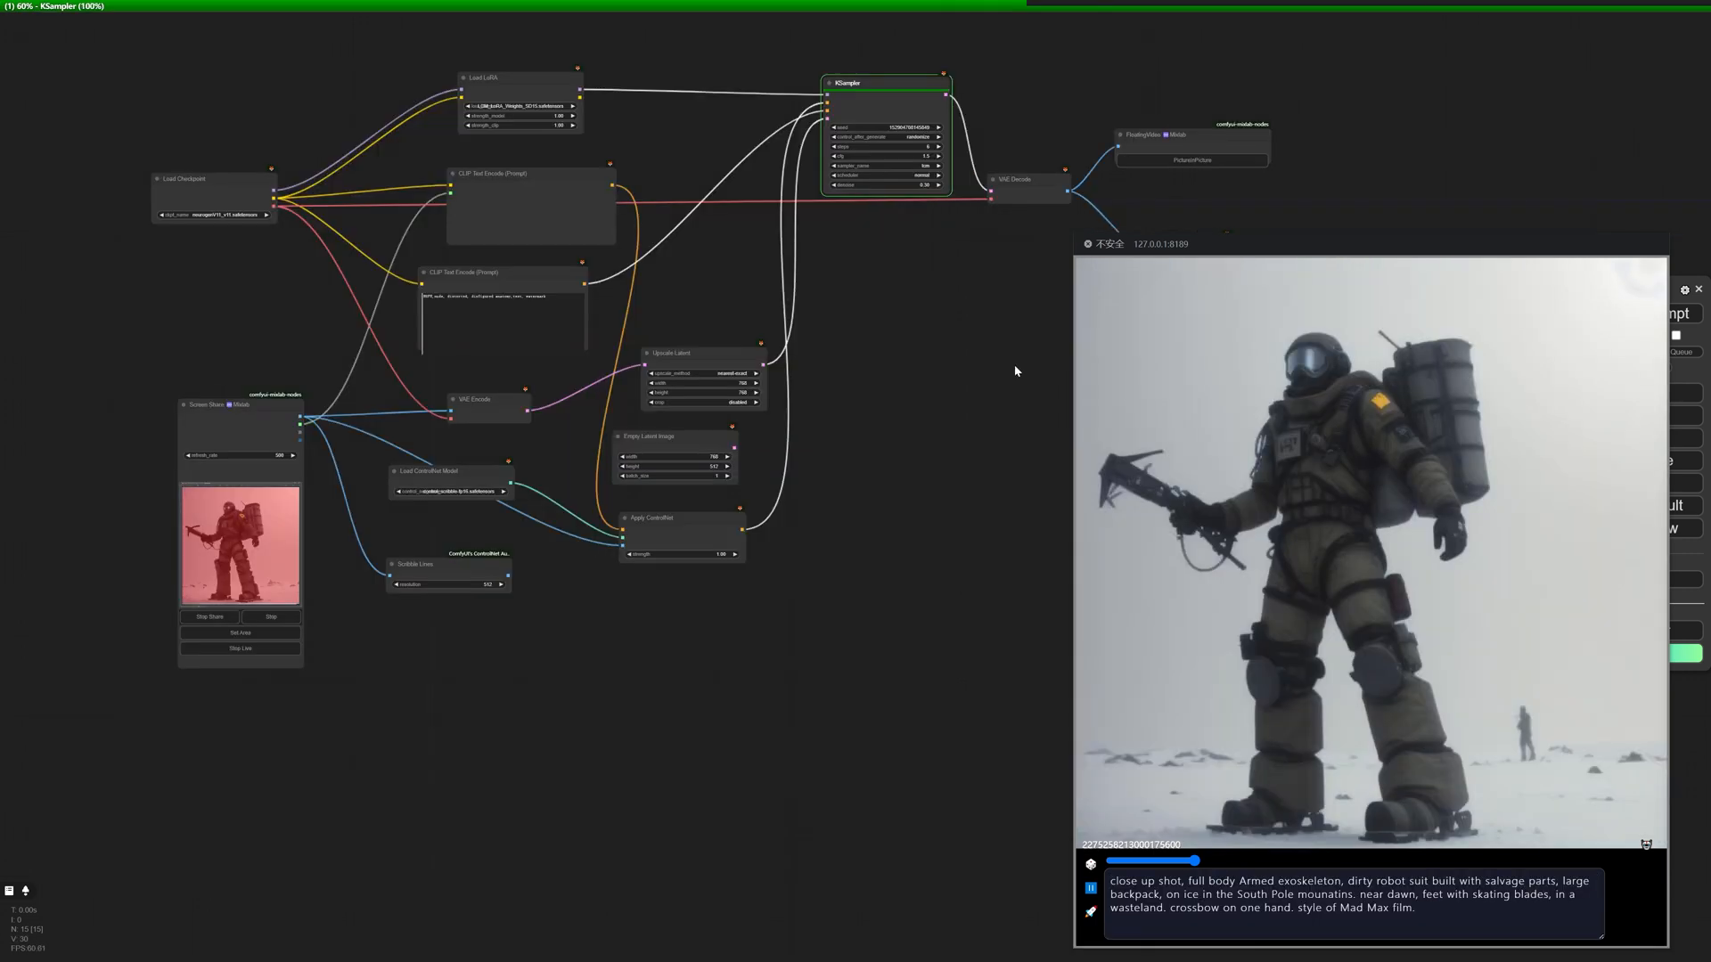
# Switch to Photoshop, capture the red shoulder patch from the ComfyUI preview, and paste it as a new layer.
pyautogui.hotkey('alt', 'Tab')
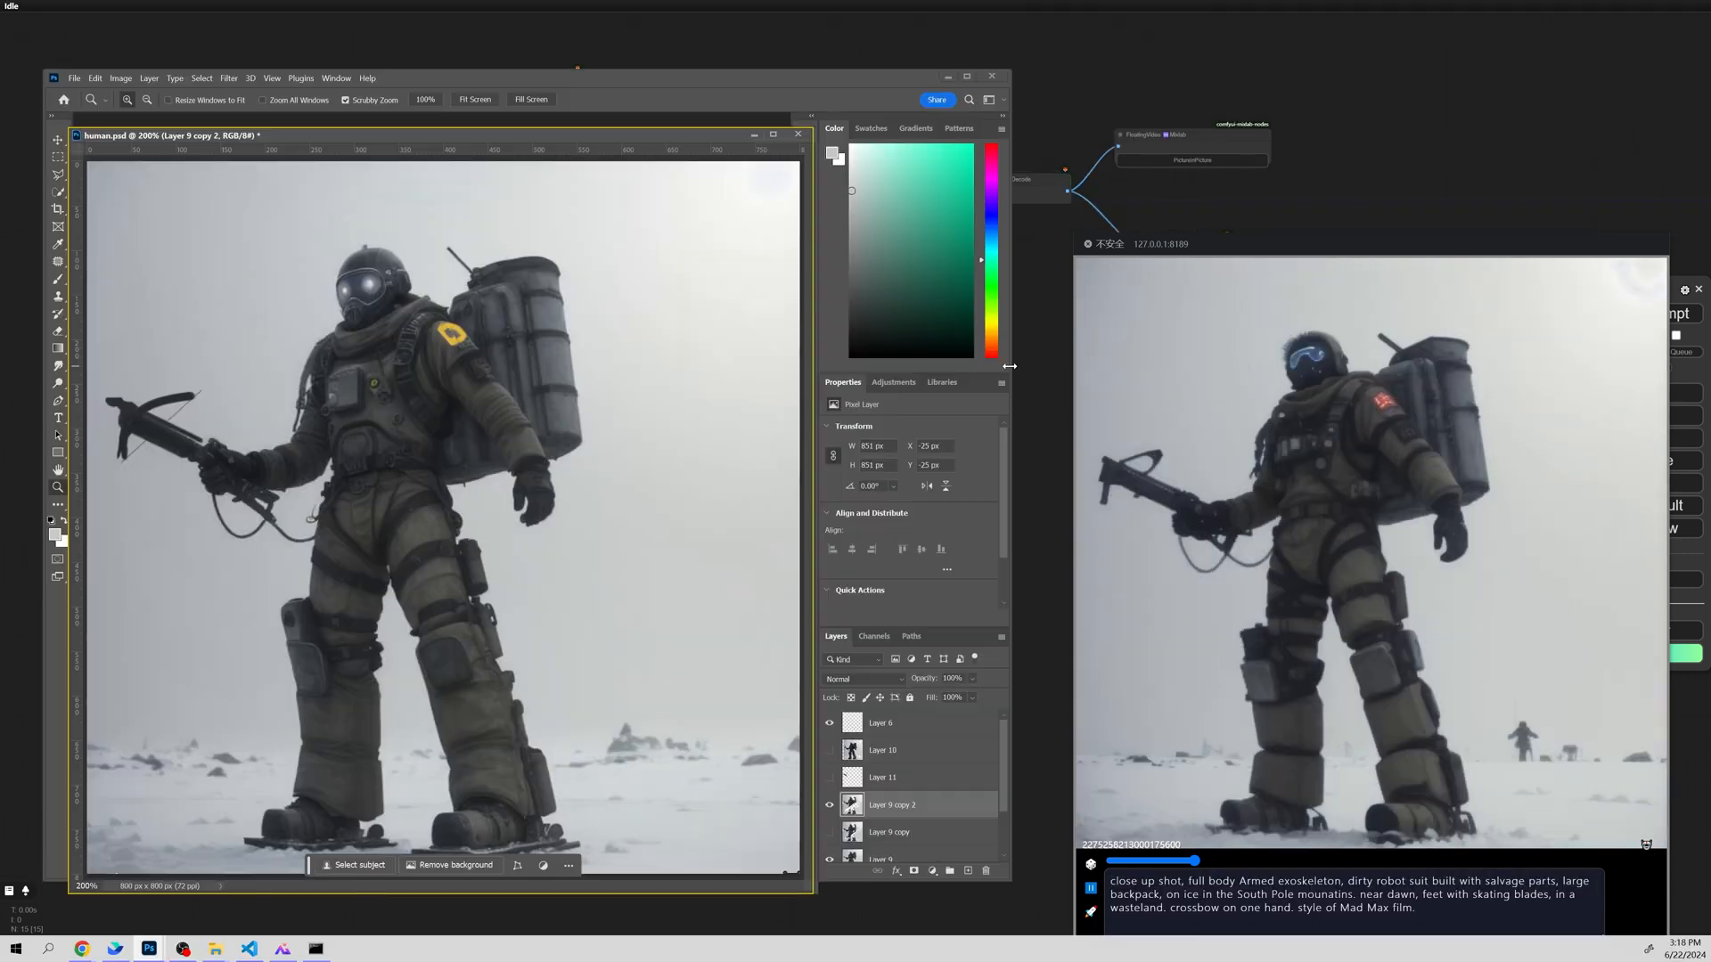
pyautogui.press('super+shift+s')
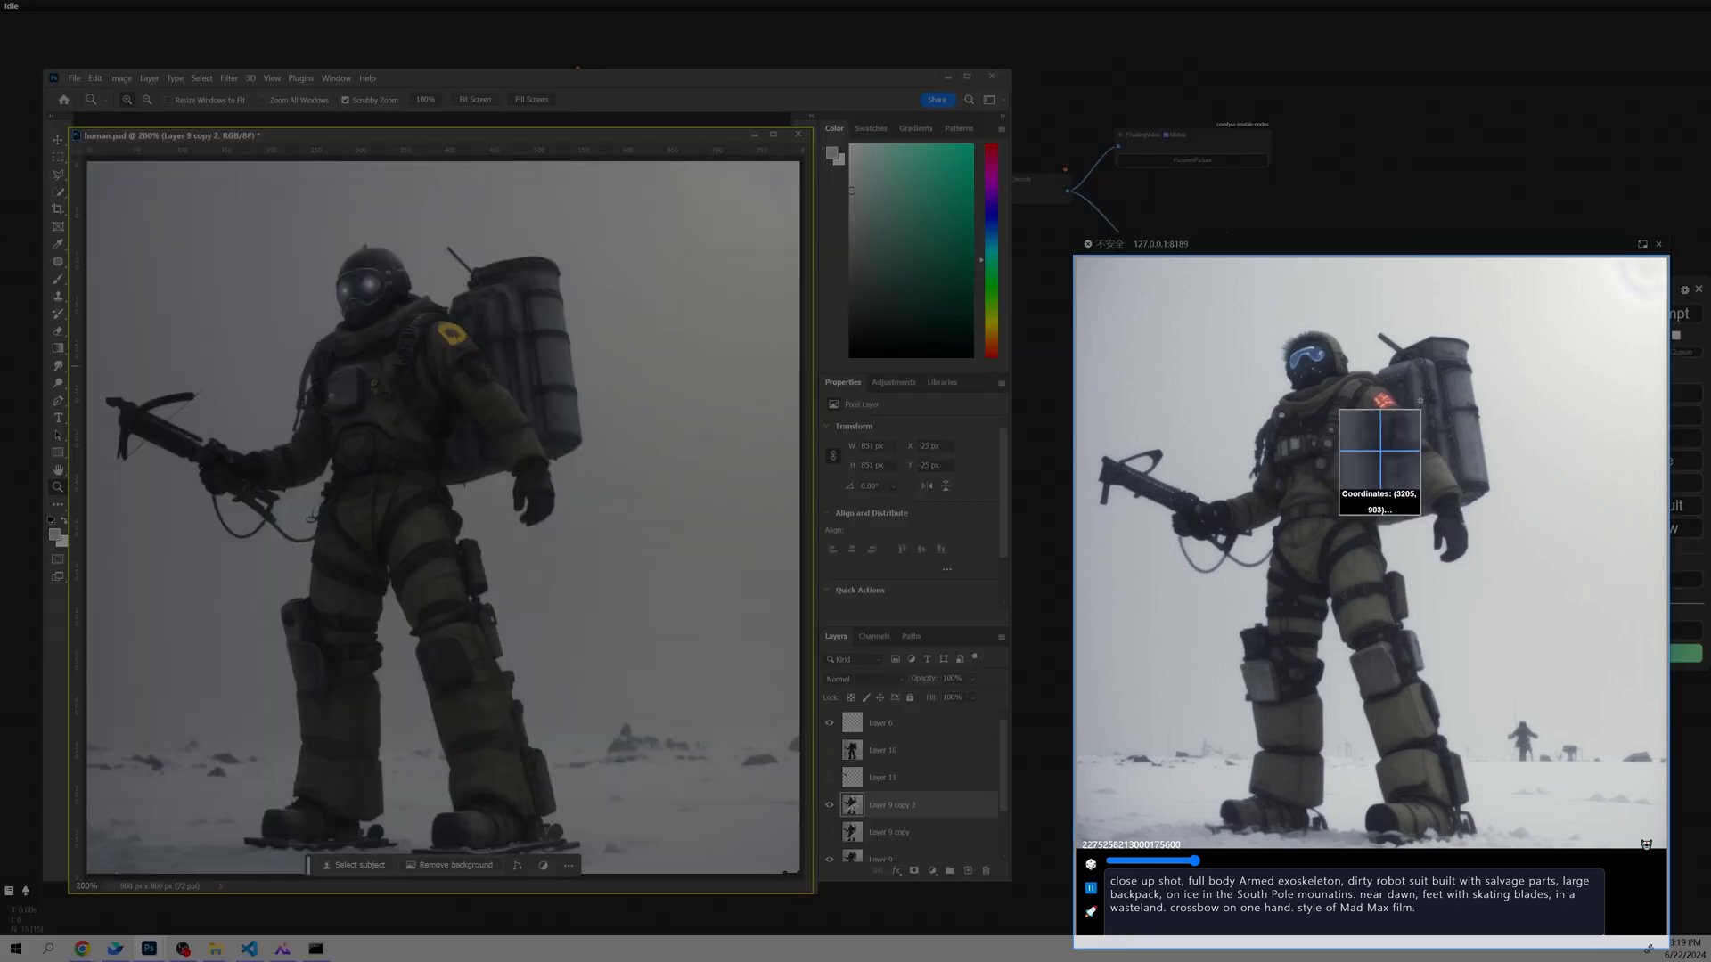
pyautogui.moveTo(1339, 368); pyautogui.dragTo(1429, 436)
pyautogui.hotkey('ctrl', 'v')
# Move the pasted red patch onto the figure's shoulder and scale it down over the yellow marking.
pyautogui.press('v')
pyautogui.moveTo(458, 528); pyautogui.dragTo(473, 343)
pyautogui.moveTo(455, 335); pyautogui.dragTo(465, 342)
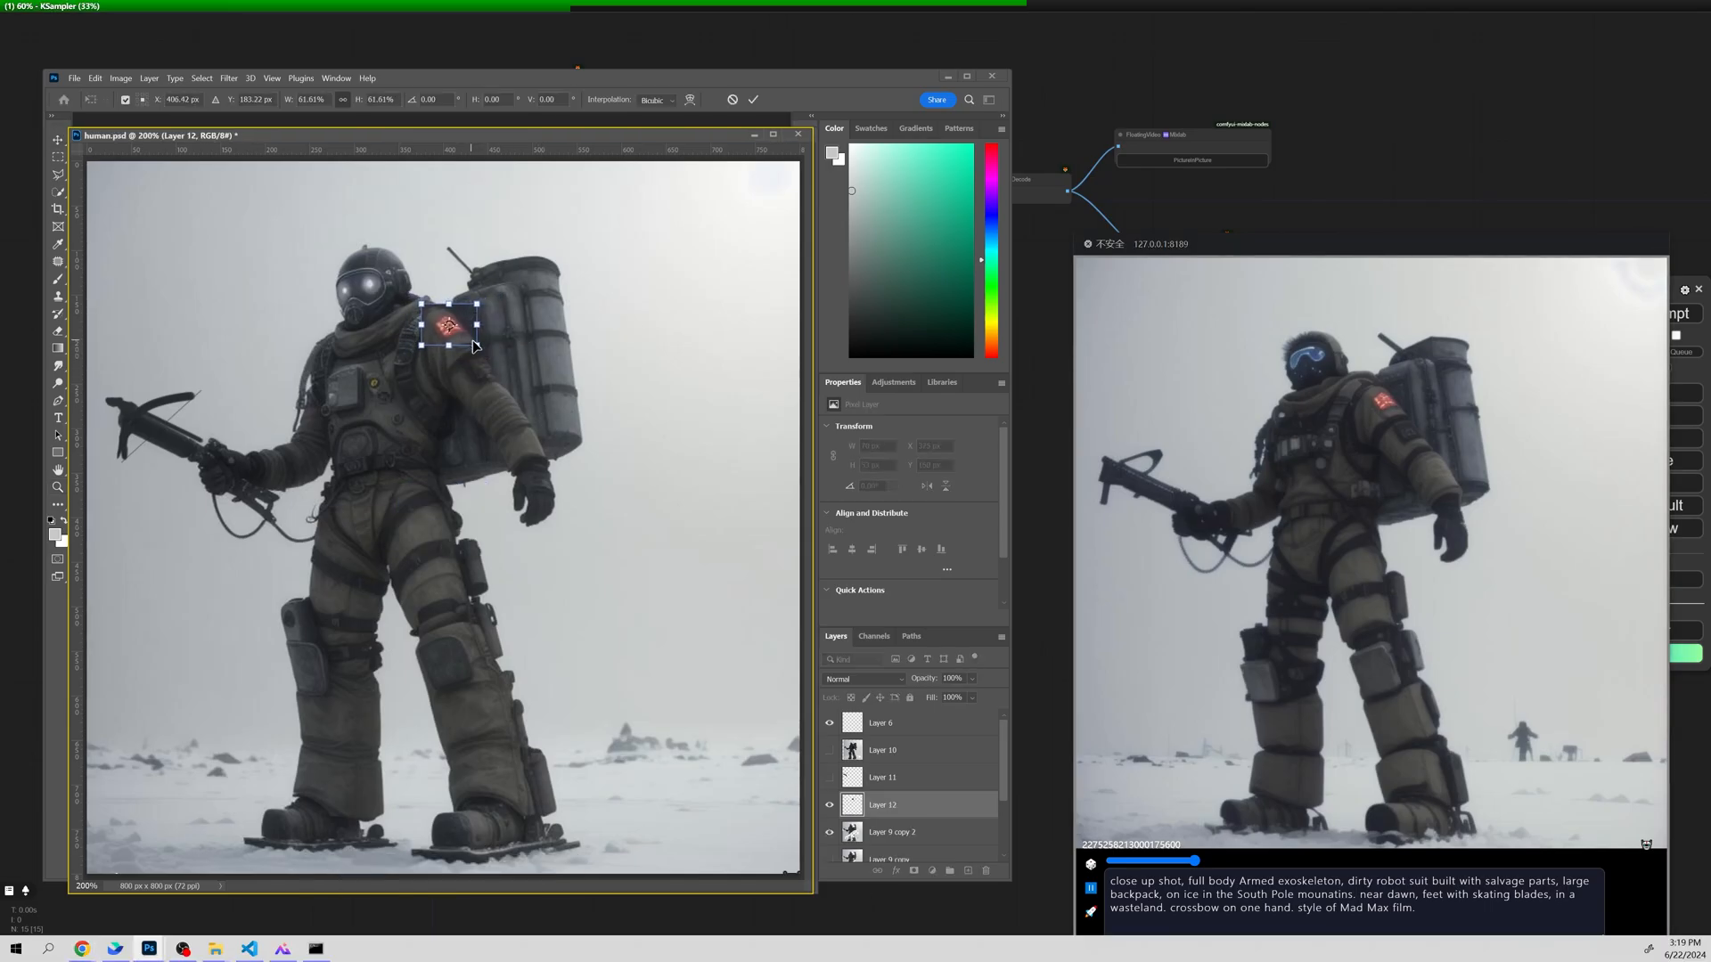
pyautogui.press('Return')
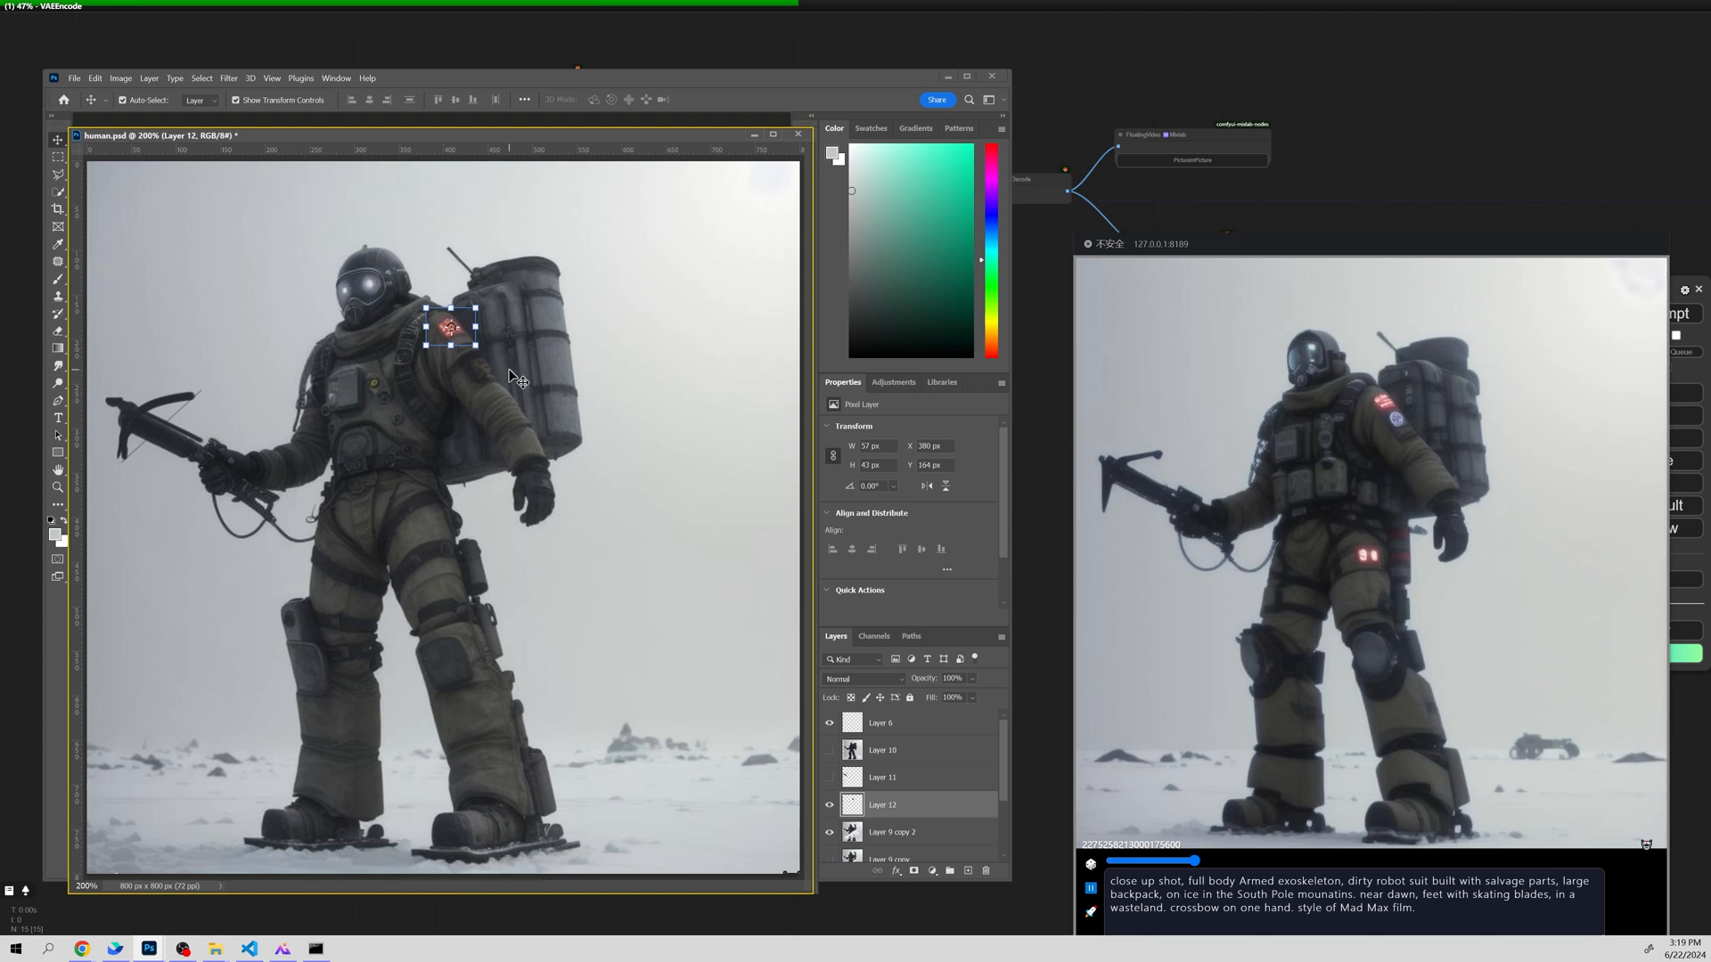
# Erase the edges of the red patch on Layer 12 and adjust its position on the upper arm.
pyautogui.click(527, 375)
pyautogui.press('e')
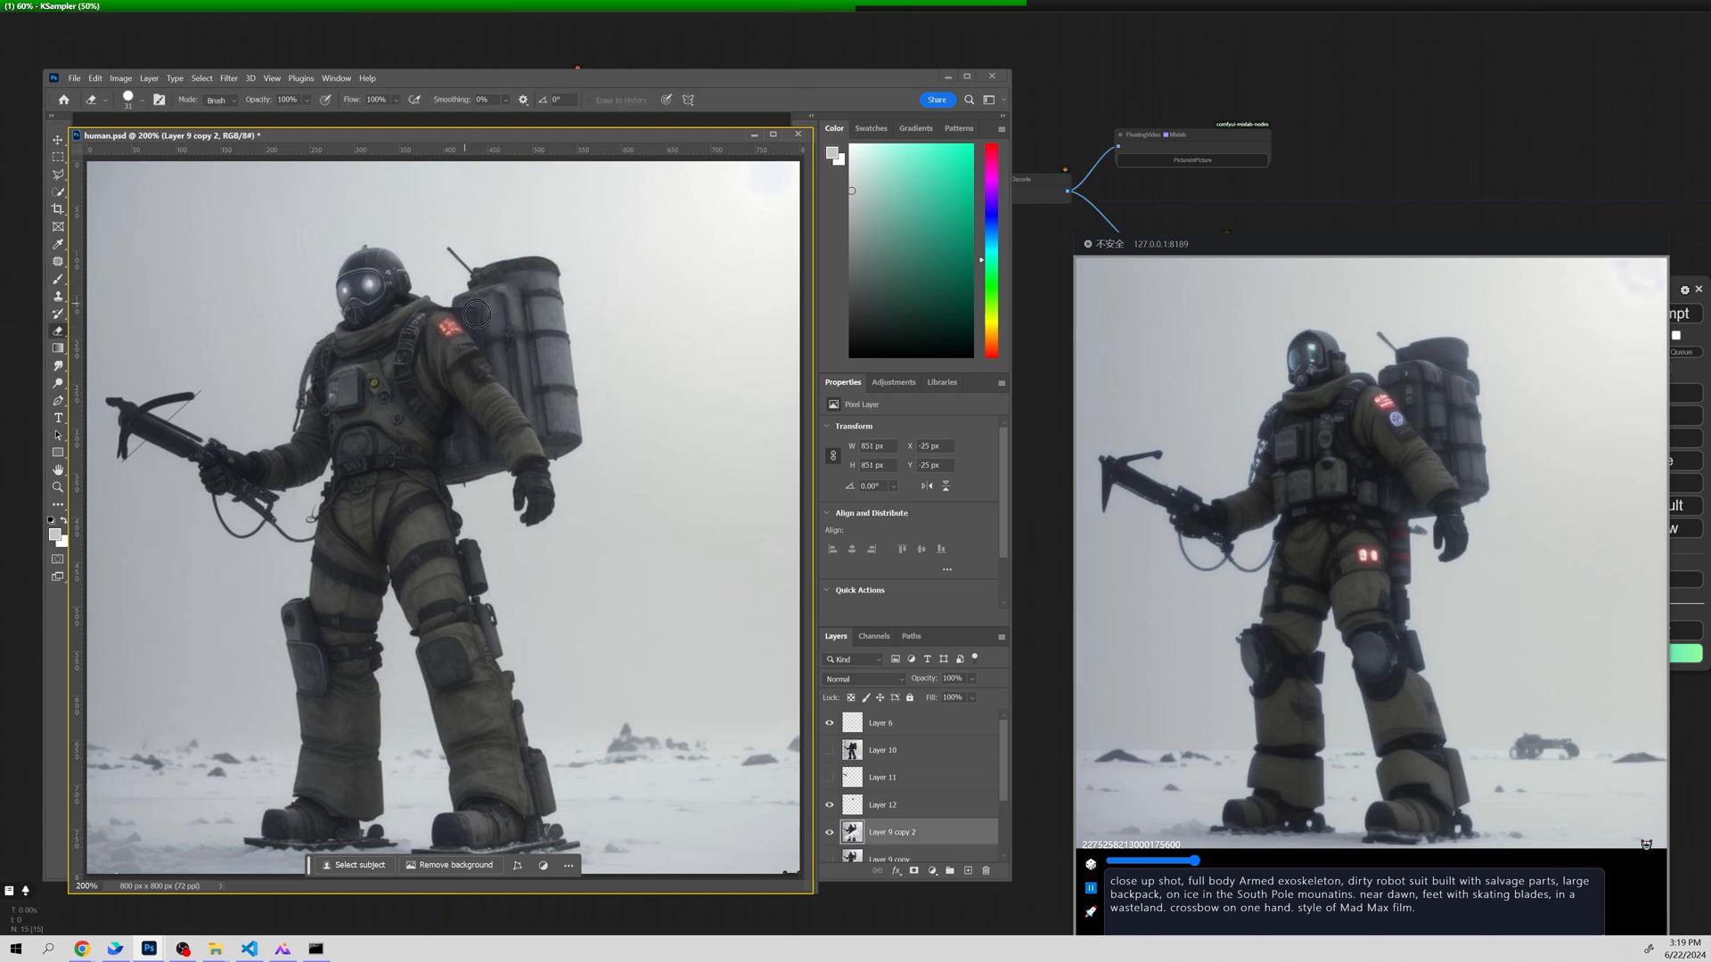
pyautogui.keyDown('ctrl'); pyautogui.click(467, 334); pyautogui.keyUp('ctrl')
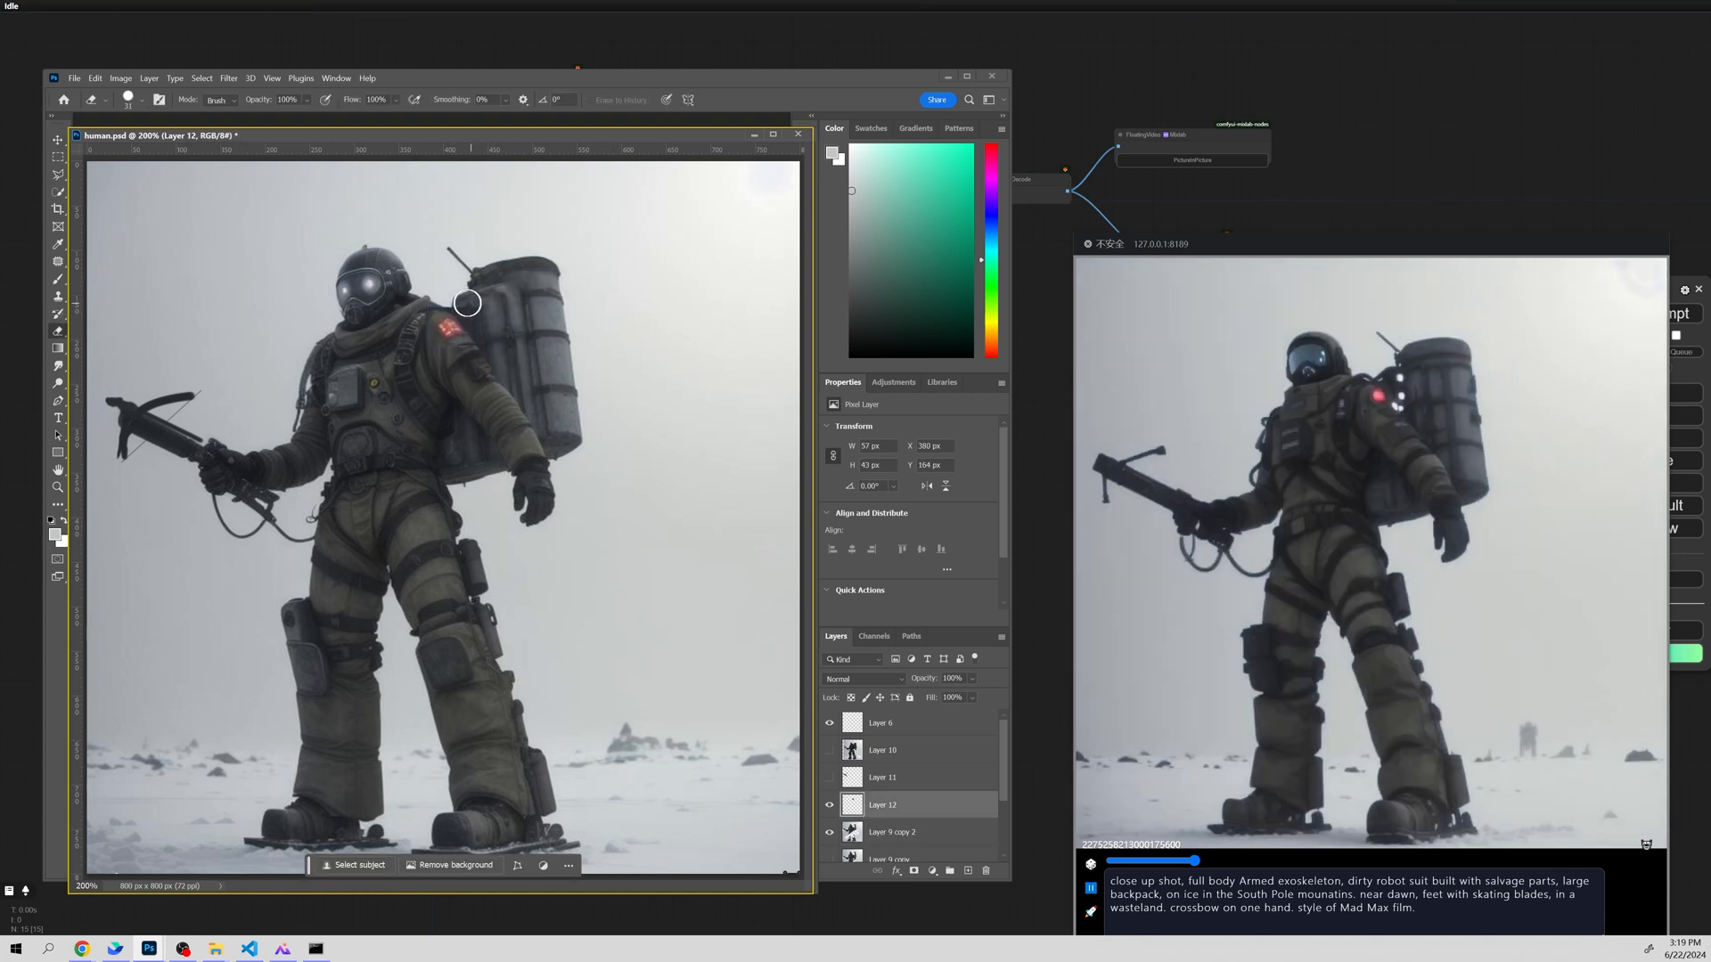
pyautogui.moveTo(472, 315)
pyautogui.mouseDown()
pyautogui.moveTo(432, 354)
pyautogui.moveTo(496, 355)
pyautogui.moveTo(454, 333)
pyautogui.mouseUp()
pyautogui.press('v')
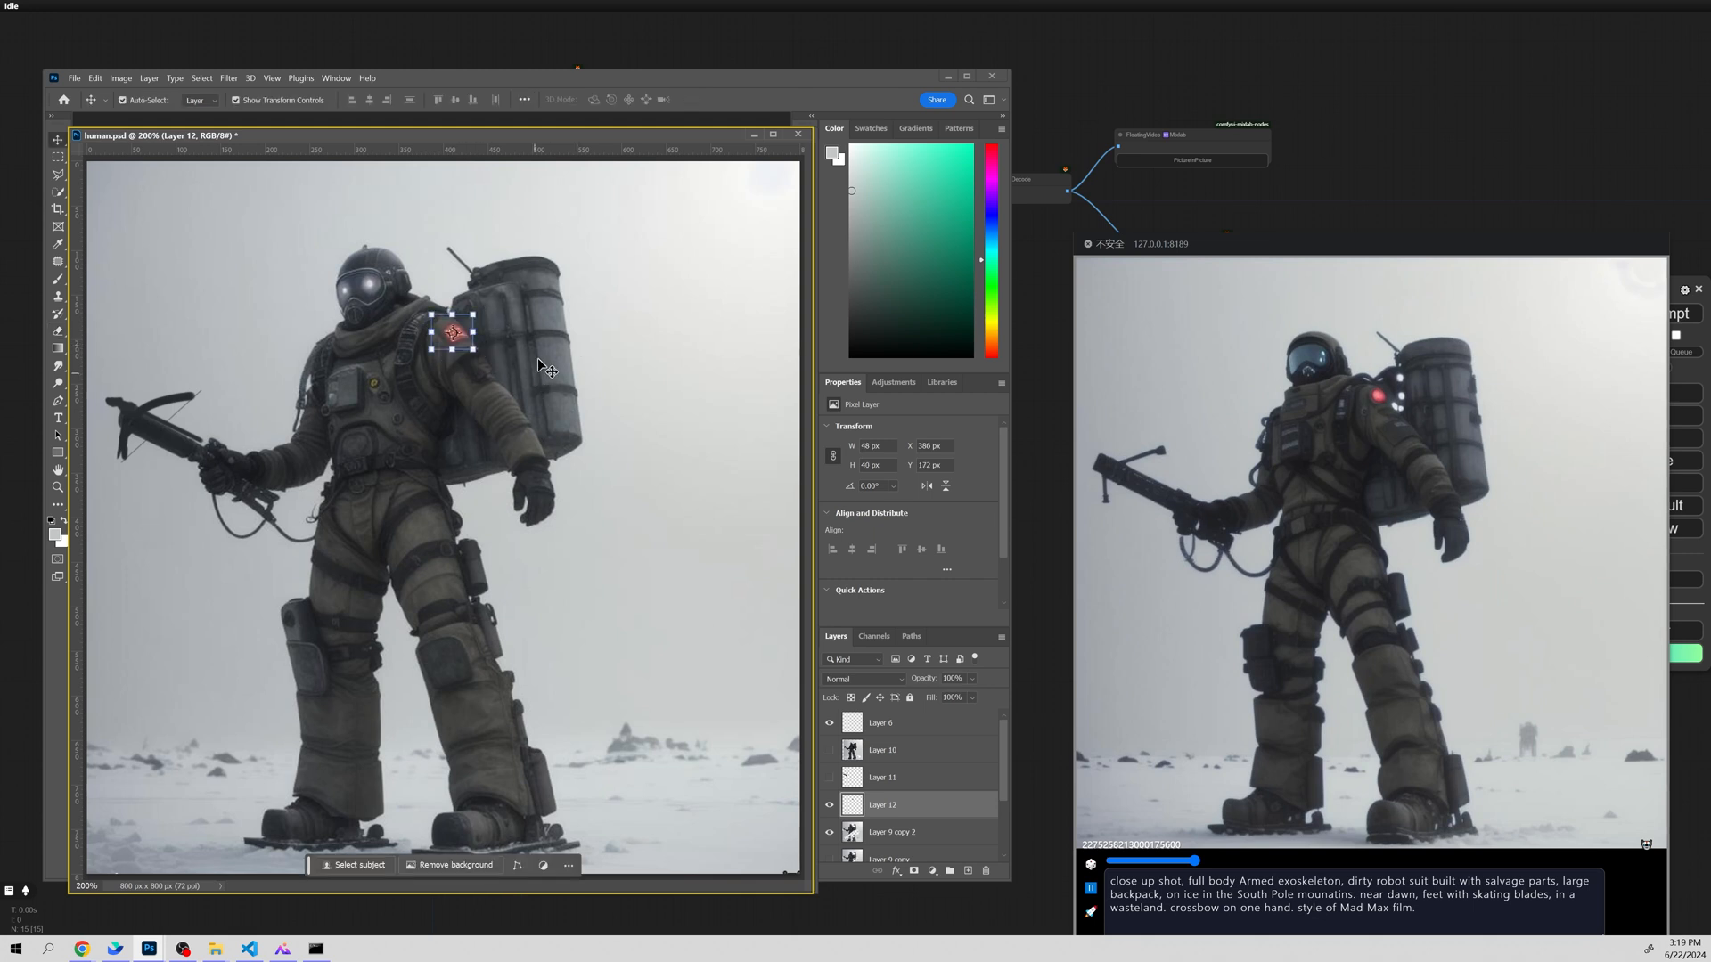
# Trim the crossbow's front end on Layer 9 copy 2 with an 11 px eraser and sample the background grey beside it for the brush.
pyautogui.click(538, 365)
pyautogui.press('z')
pyautogui.keyDown('alt'); pyautogui.click(567, 412); pyautogui.keyUp('alt')
pyautogui.click(550, 437)
pyautogui.press('e')
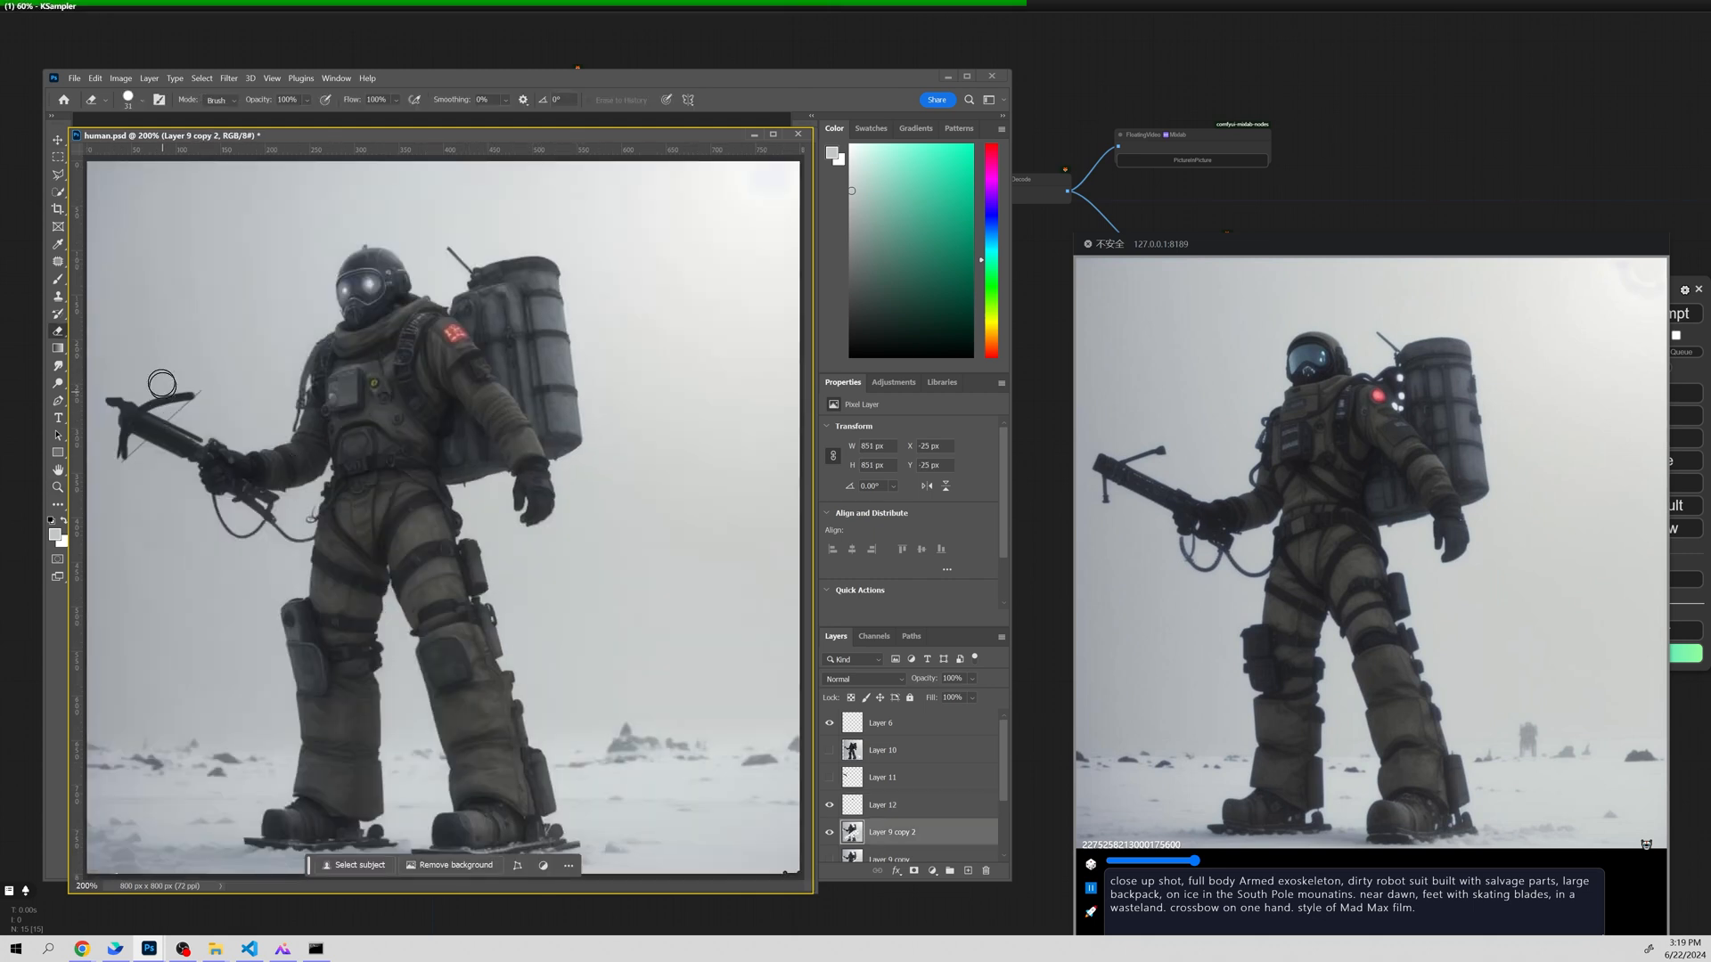
pyautogui.press('[')
pyautogui.press('[')
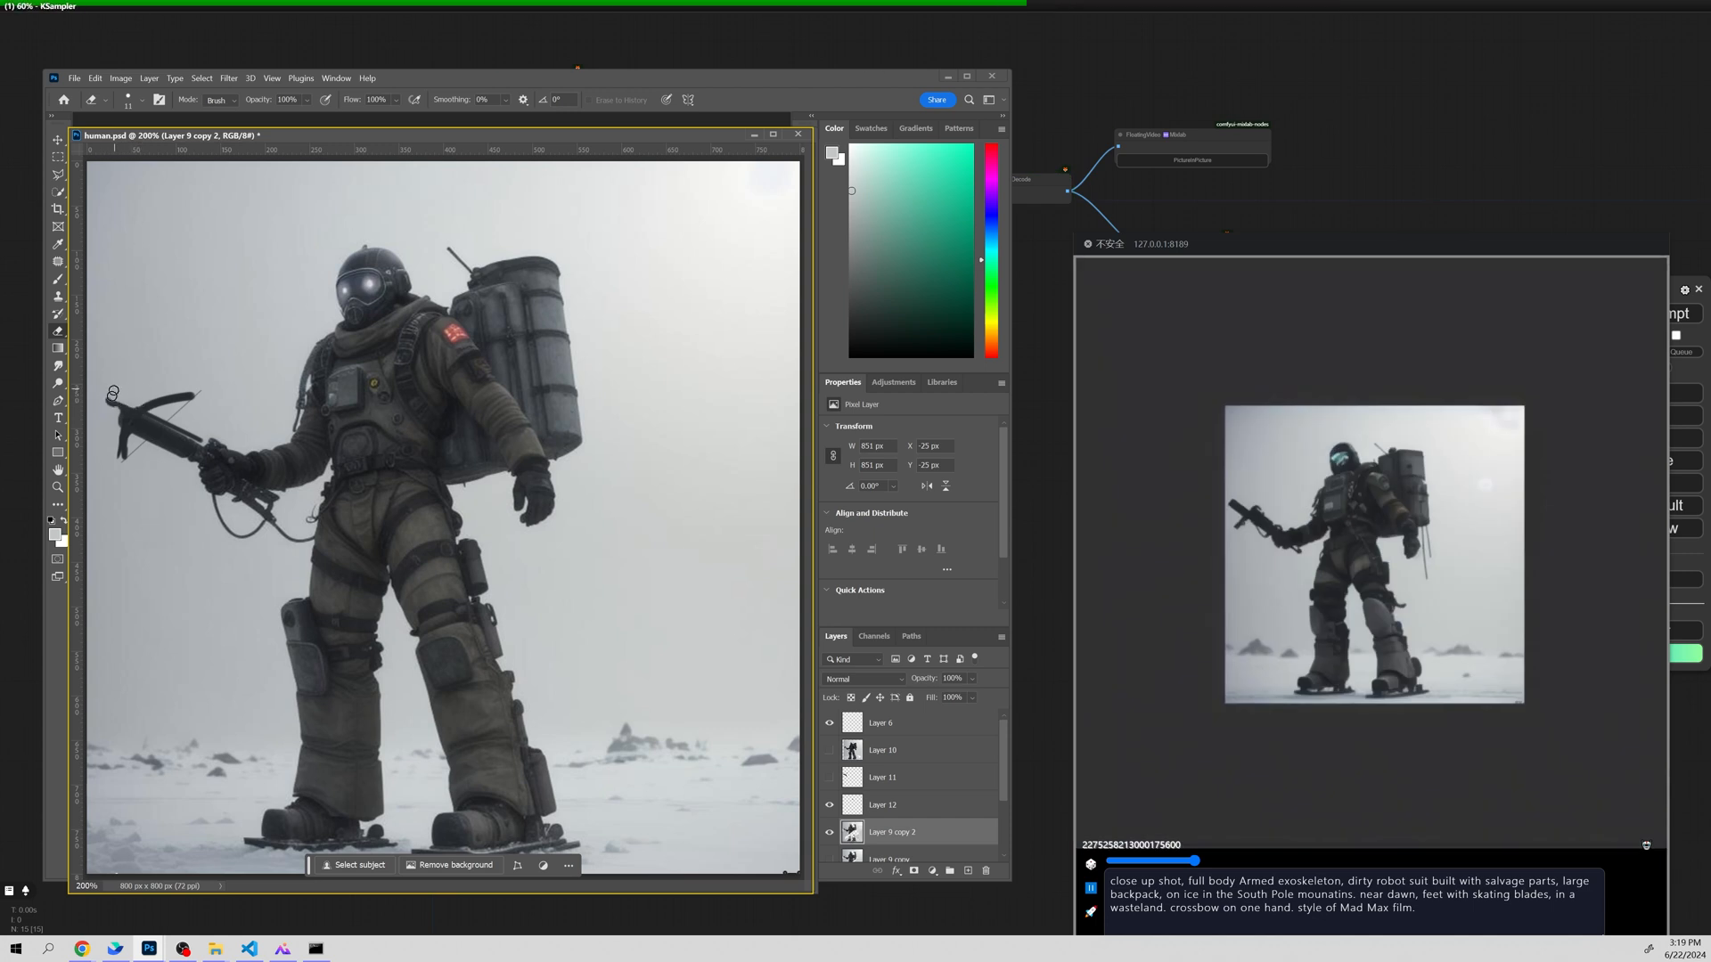
pyautogui.press('b')
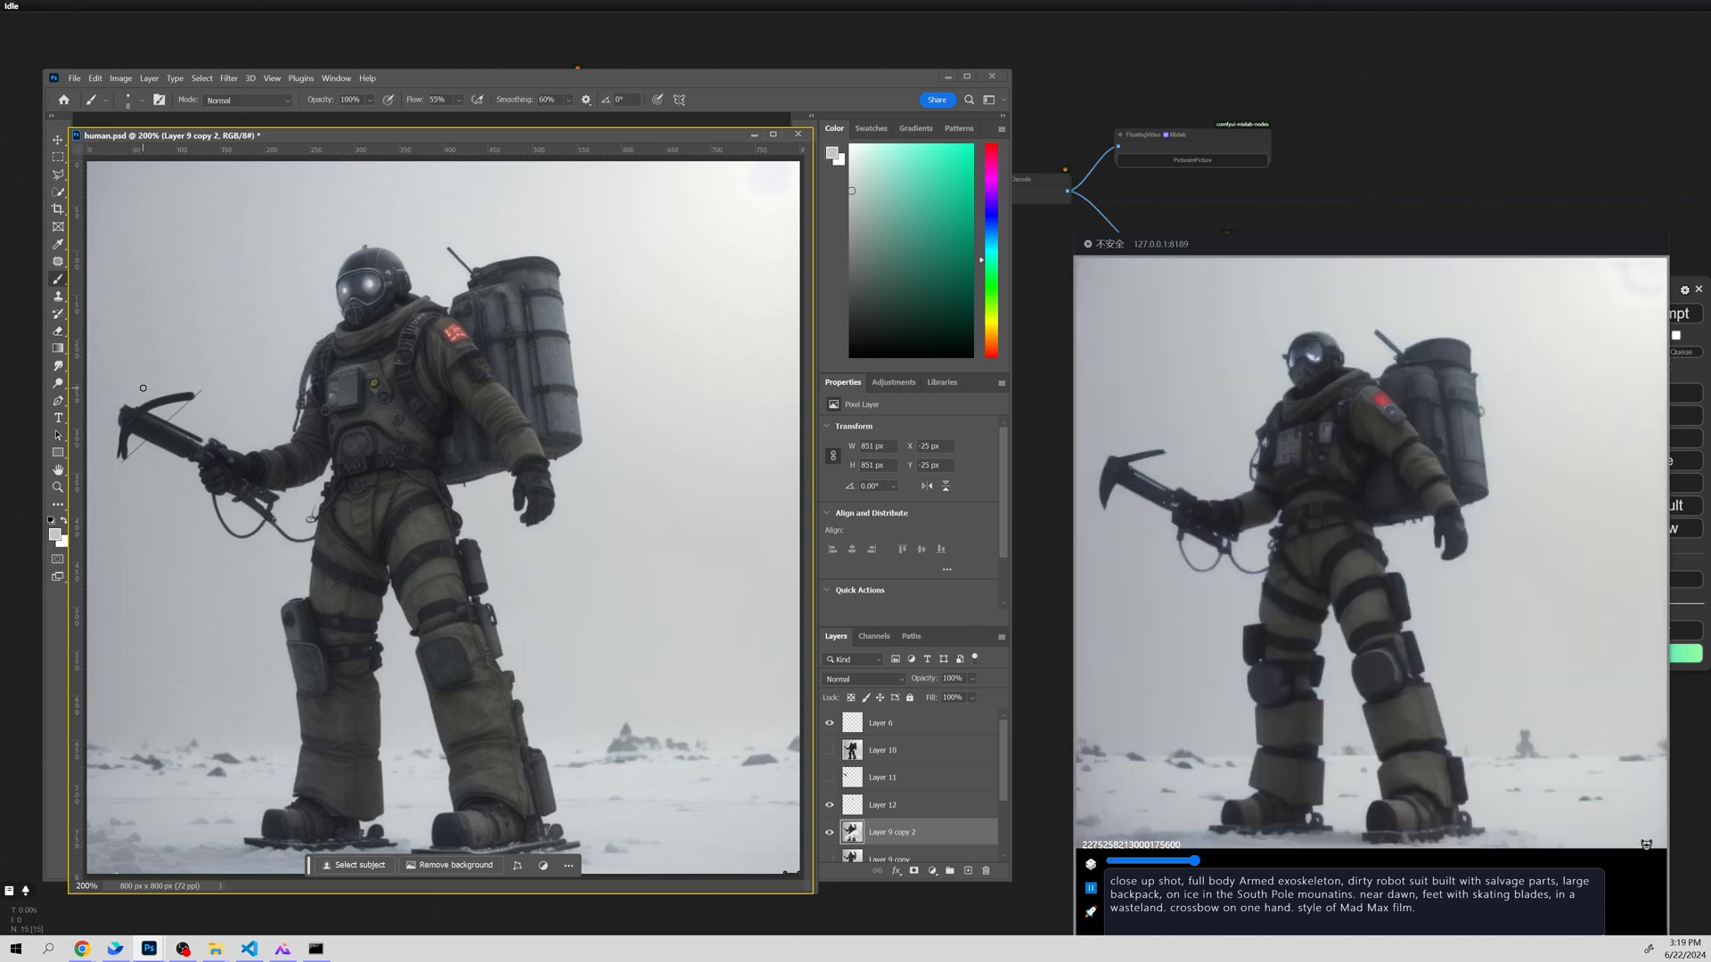
pyautogui.press('b')
pyautogui.keyDown('alt'); pyautogui.click(198, 390); pyautogui.keyUp('alt')
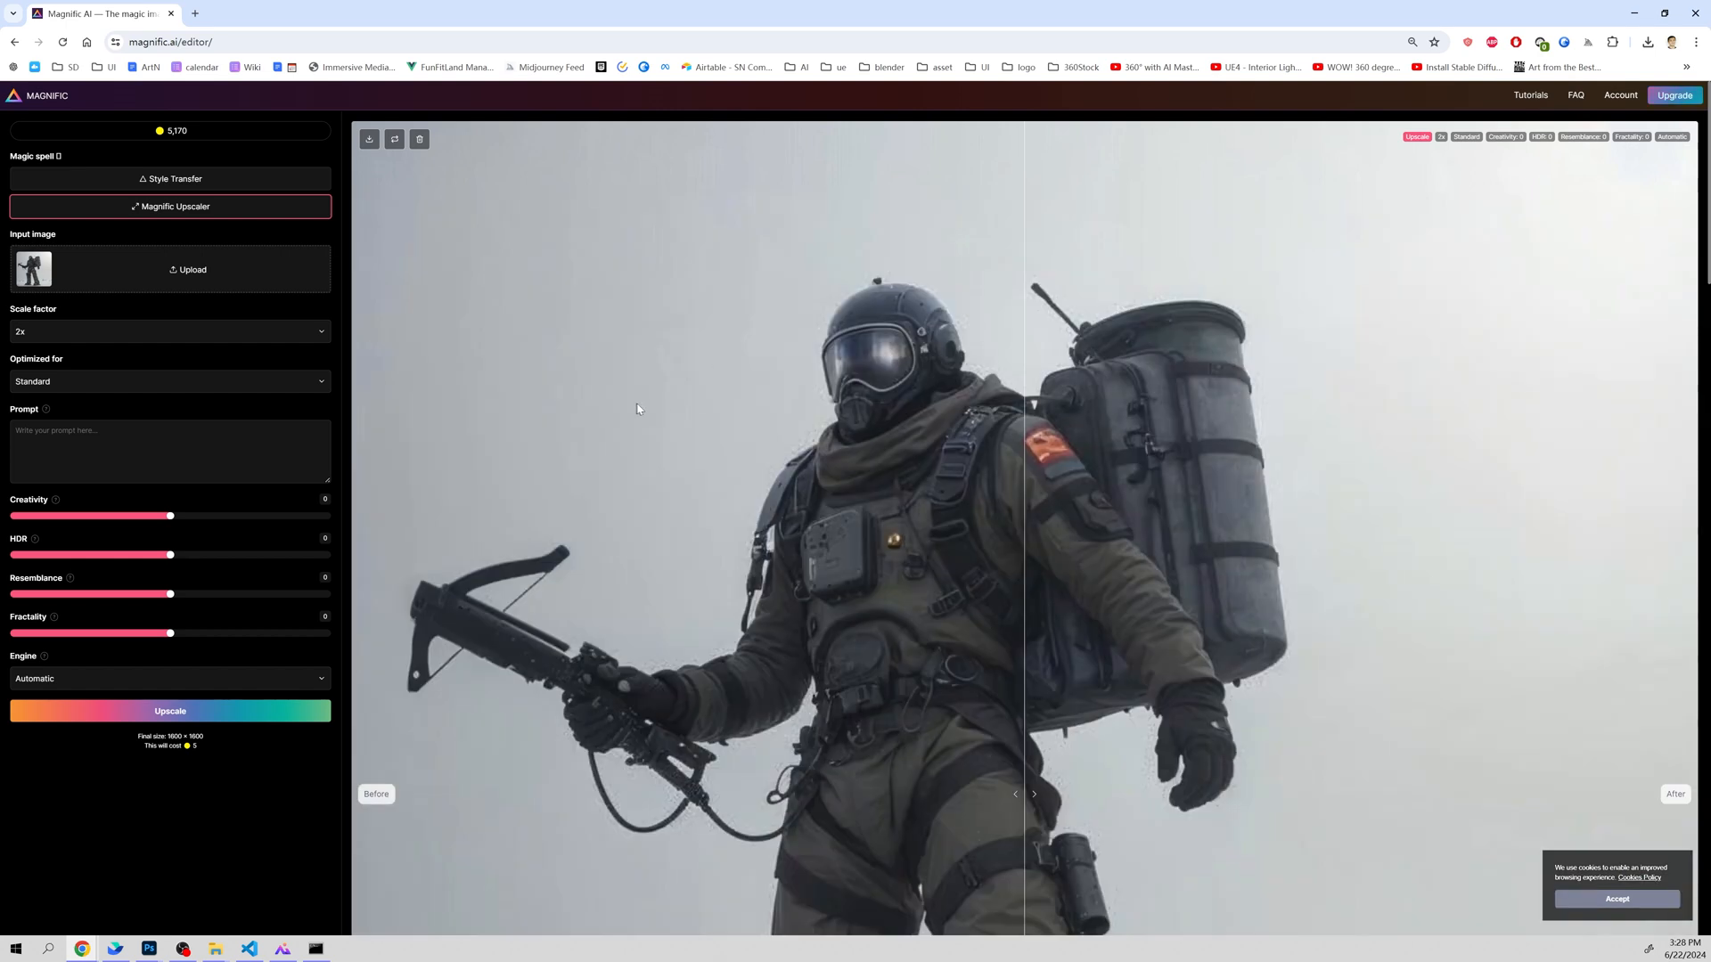
# Compare the original and upscaled versions of the figure in Magnific, from the helmet and crossbow down to the boots.
pyautogui.scroll(-5, 1103, 666)
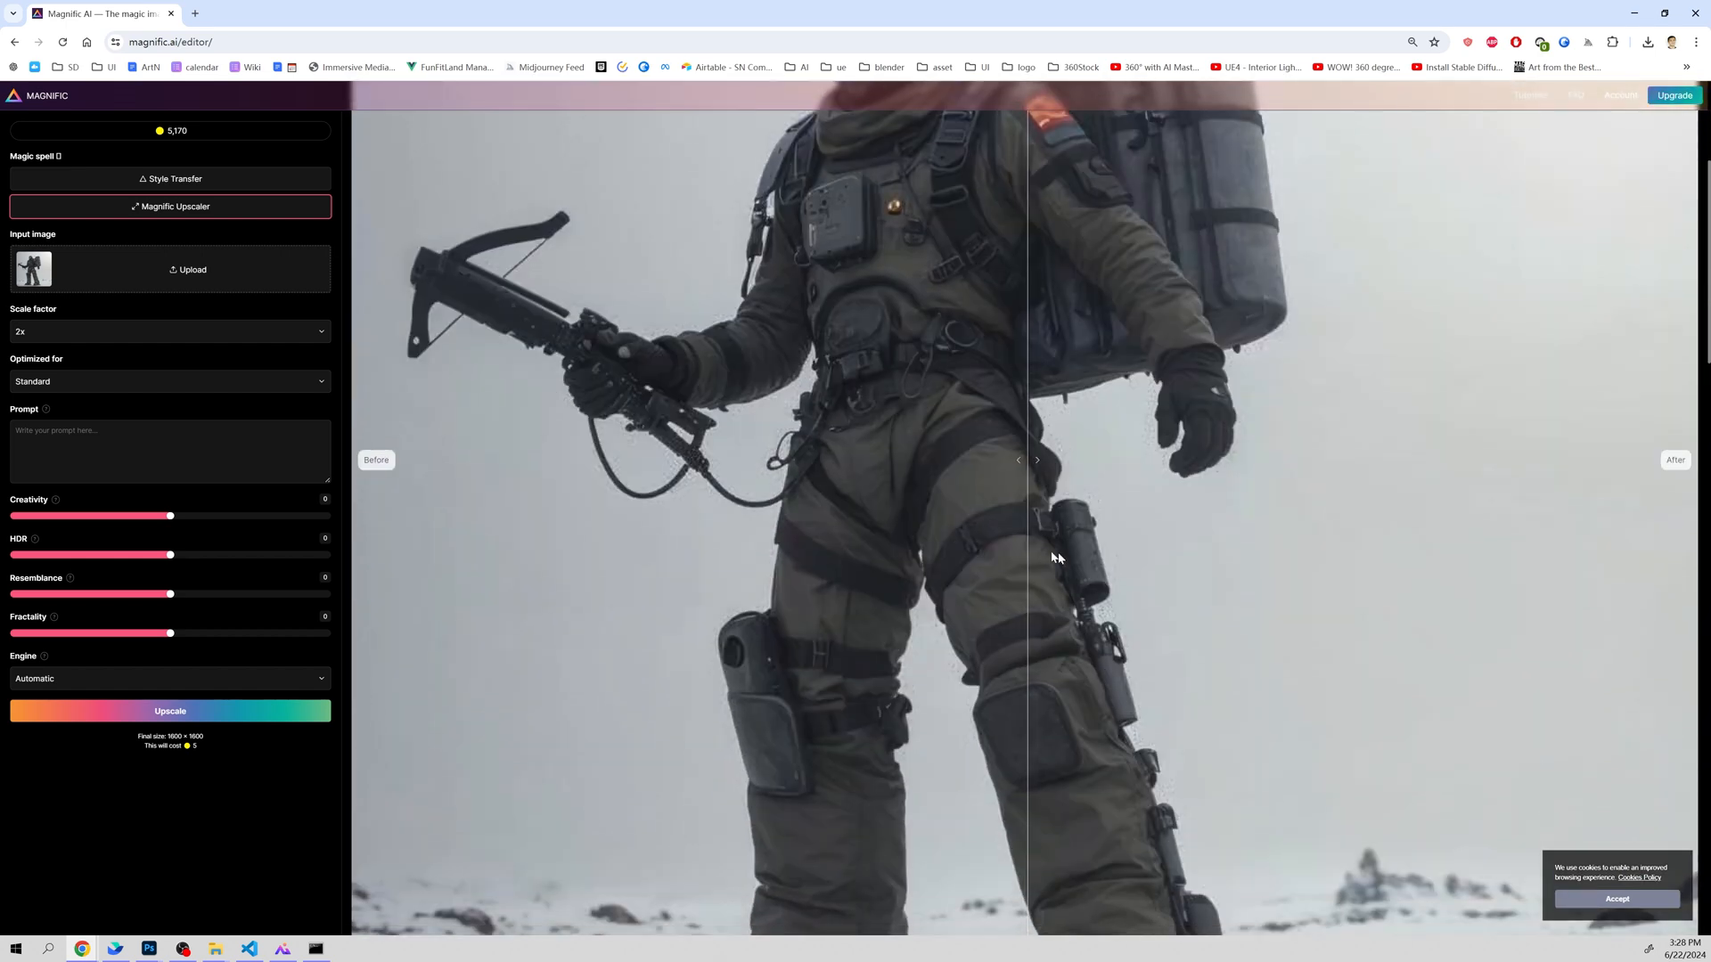
pyautogui.moveTo(932, 560); pyautogui.dragTo(533, 530)
pyautogui.scroll(4, 971, 542)
pyautogui.moveTo(958, 542); pyautogui.dragTo(488, 636)
pyautogui.scroll(-1, 824, 630)
pyautogui.scroll(-7, 824, 630)
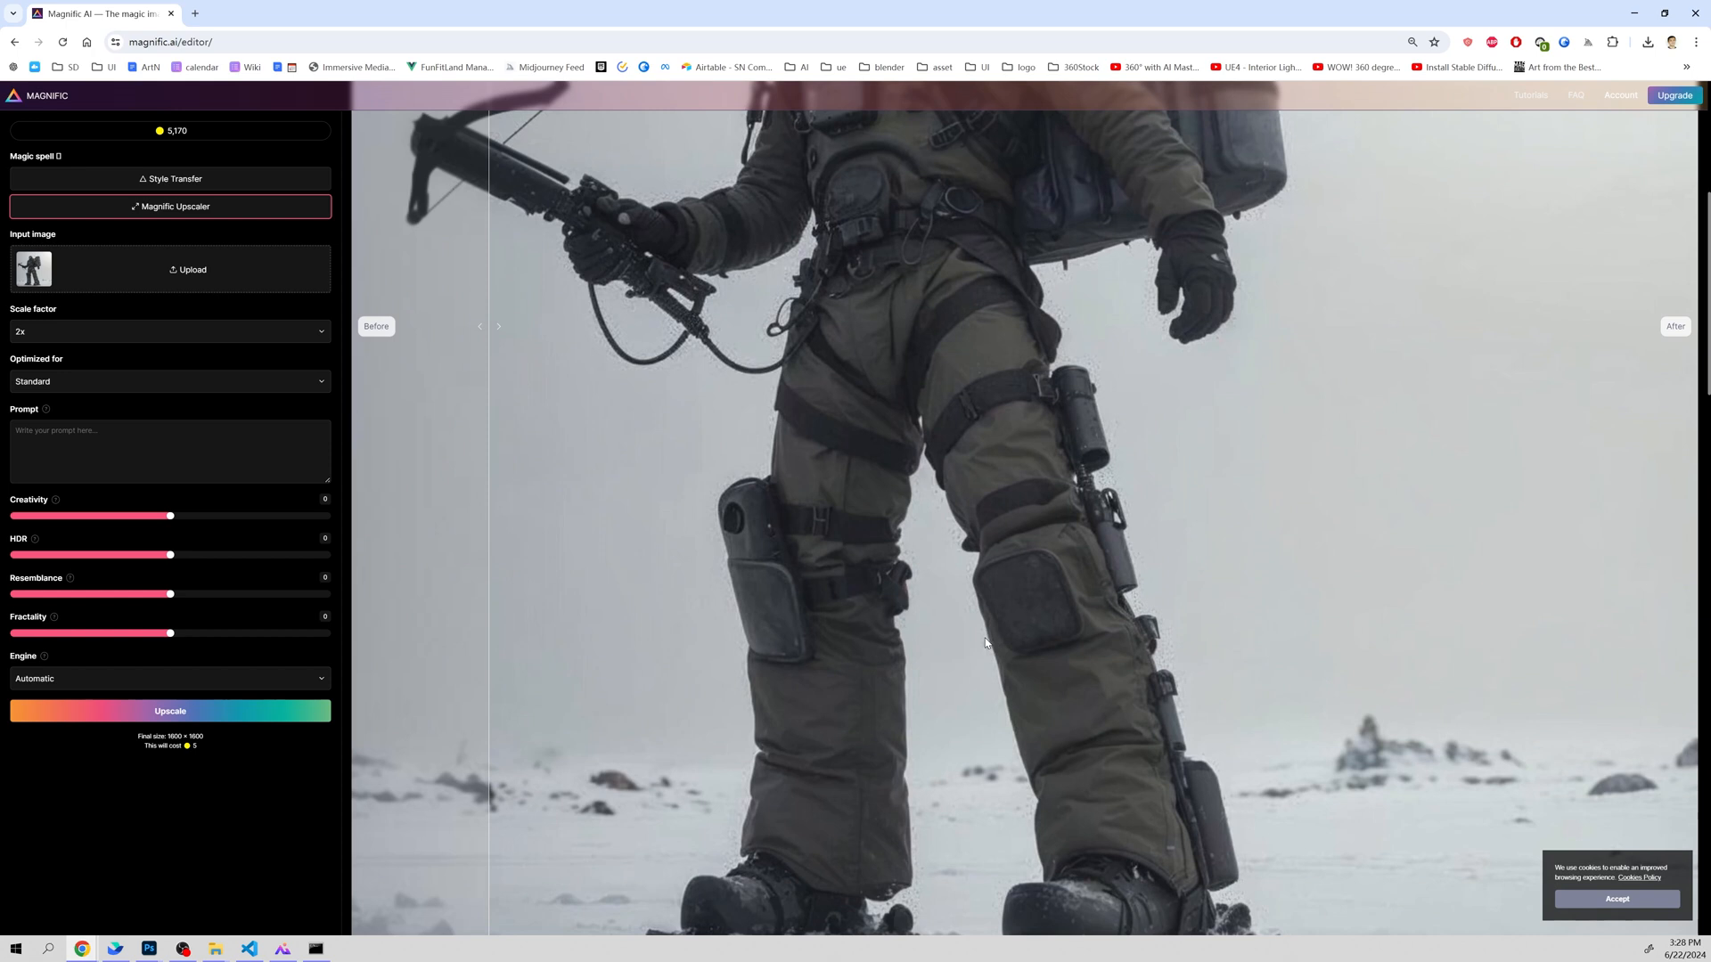
pyautogui.scroll(5, 1162, 672)
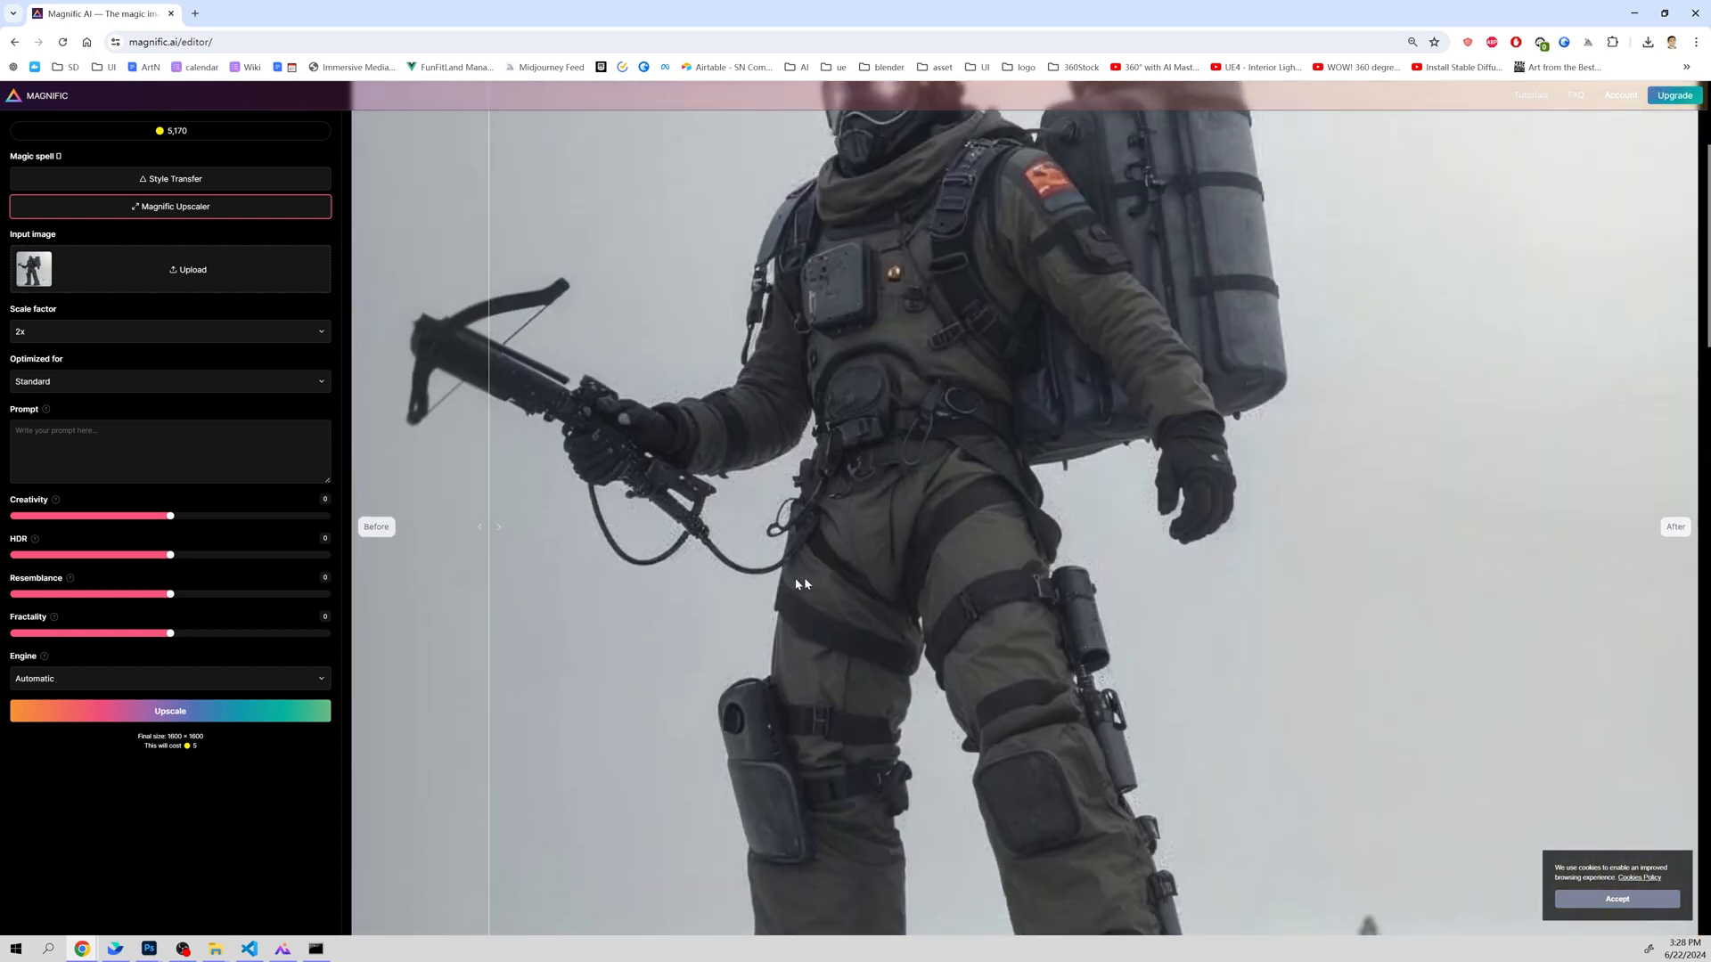
pyautogui.scroll(2, 1009, 541)
pyautogui.moveTo(1009, 540); pyautogui.dragTo(521, 522)
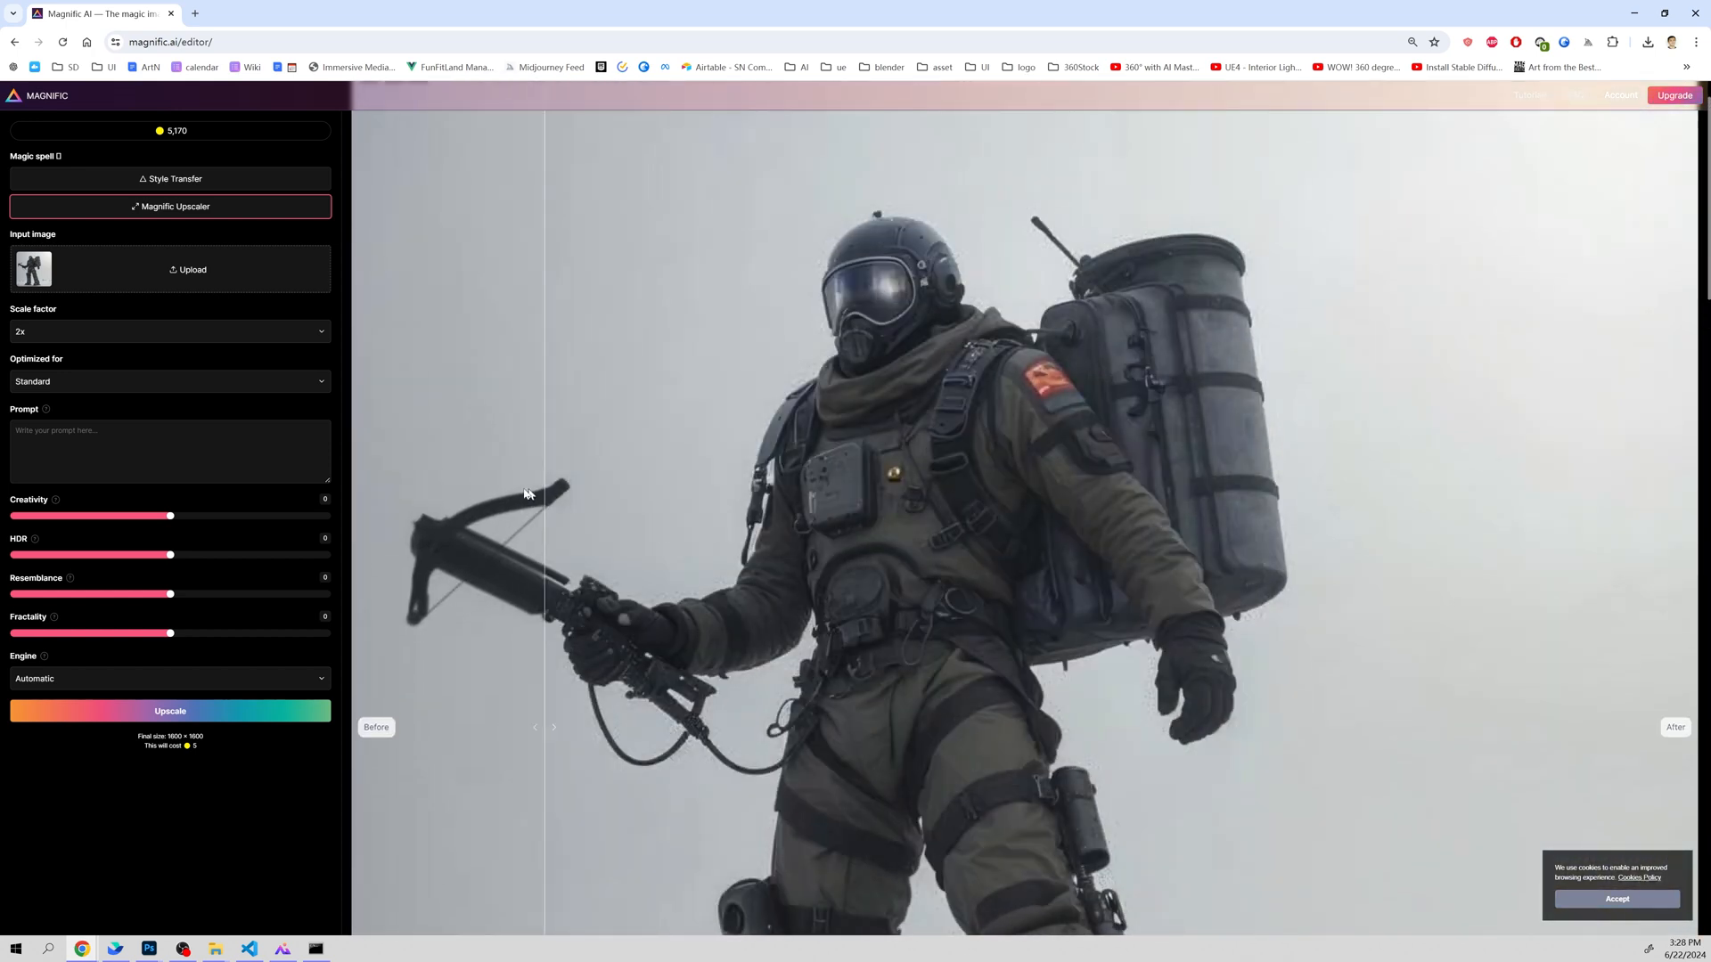
pyautogui.scroll(-3, 1119, 494)
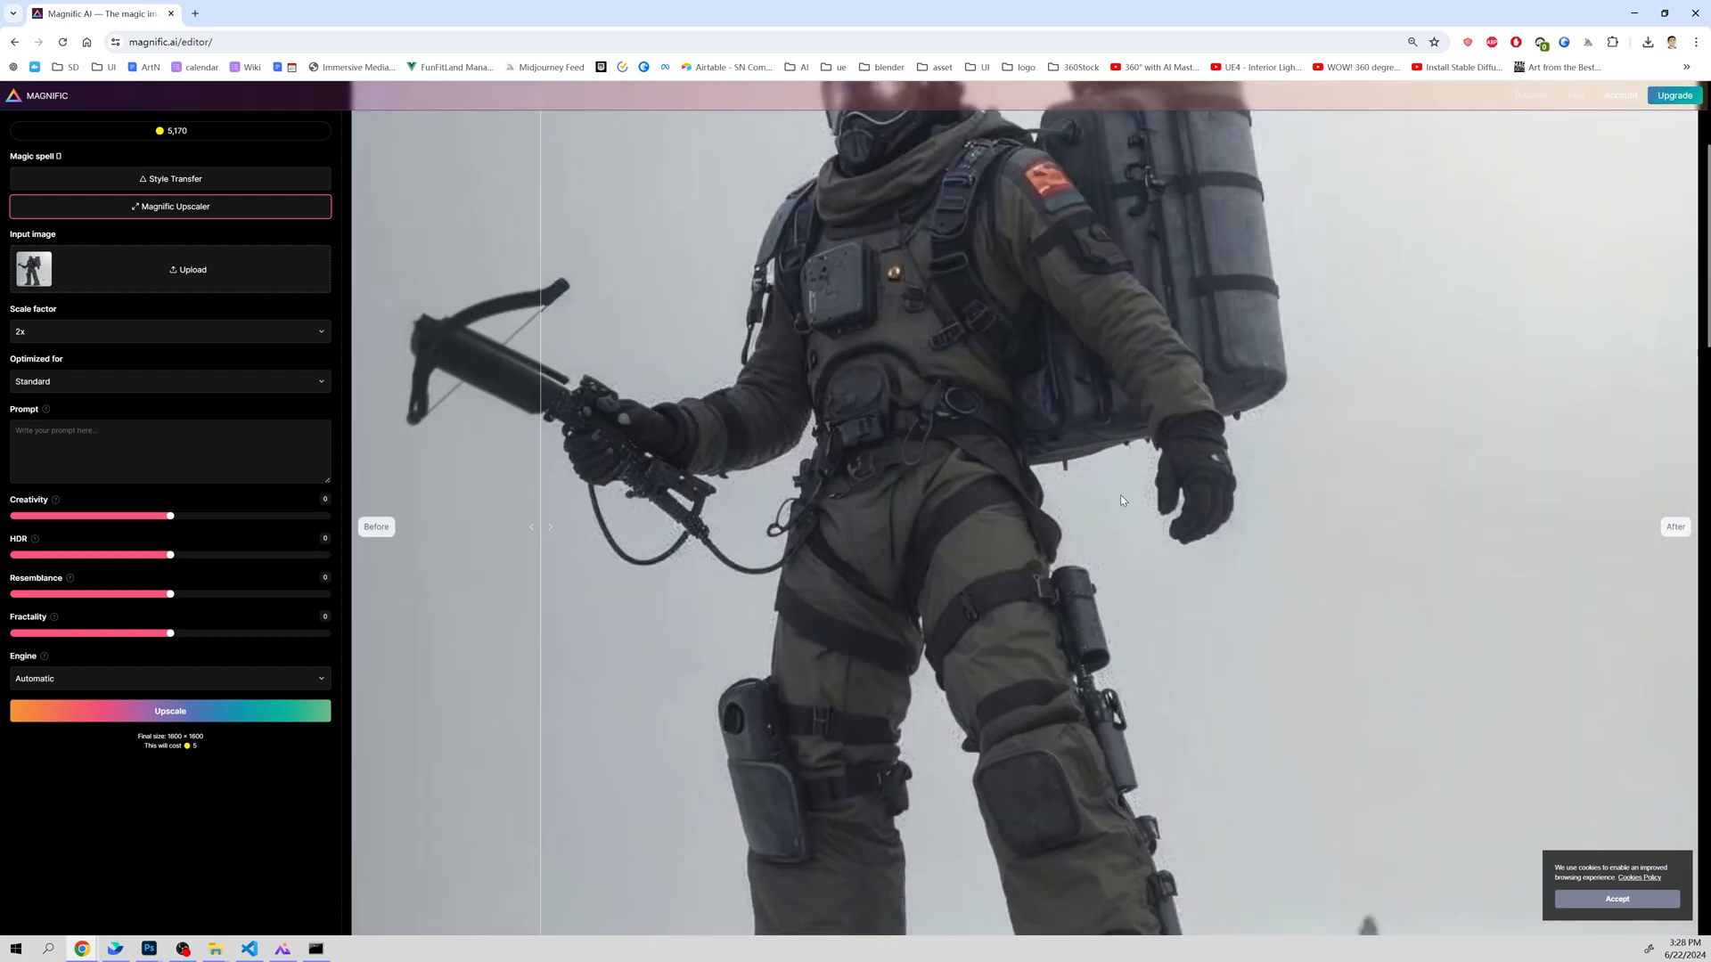
pyautogui.scroll(2, 1162, 506)
pyautogui.scroll(-3, 1191, 508)
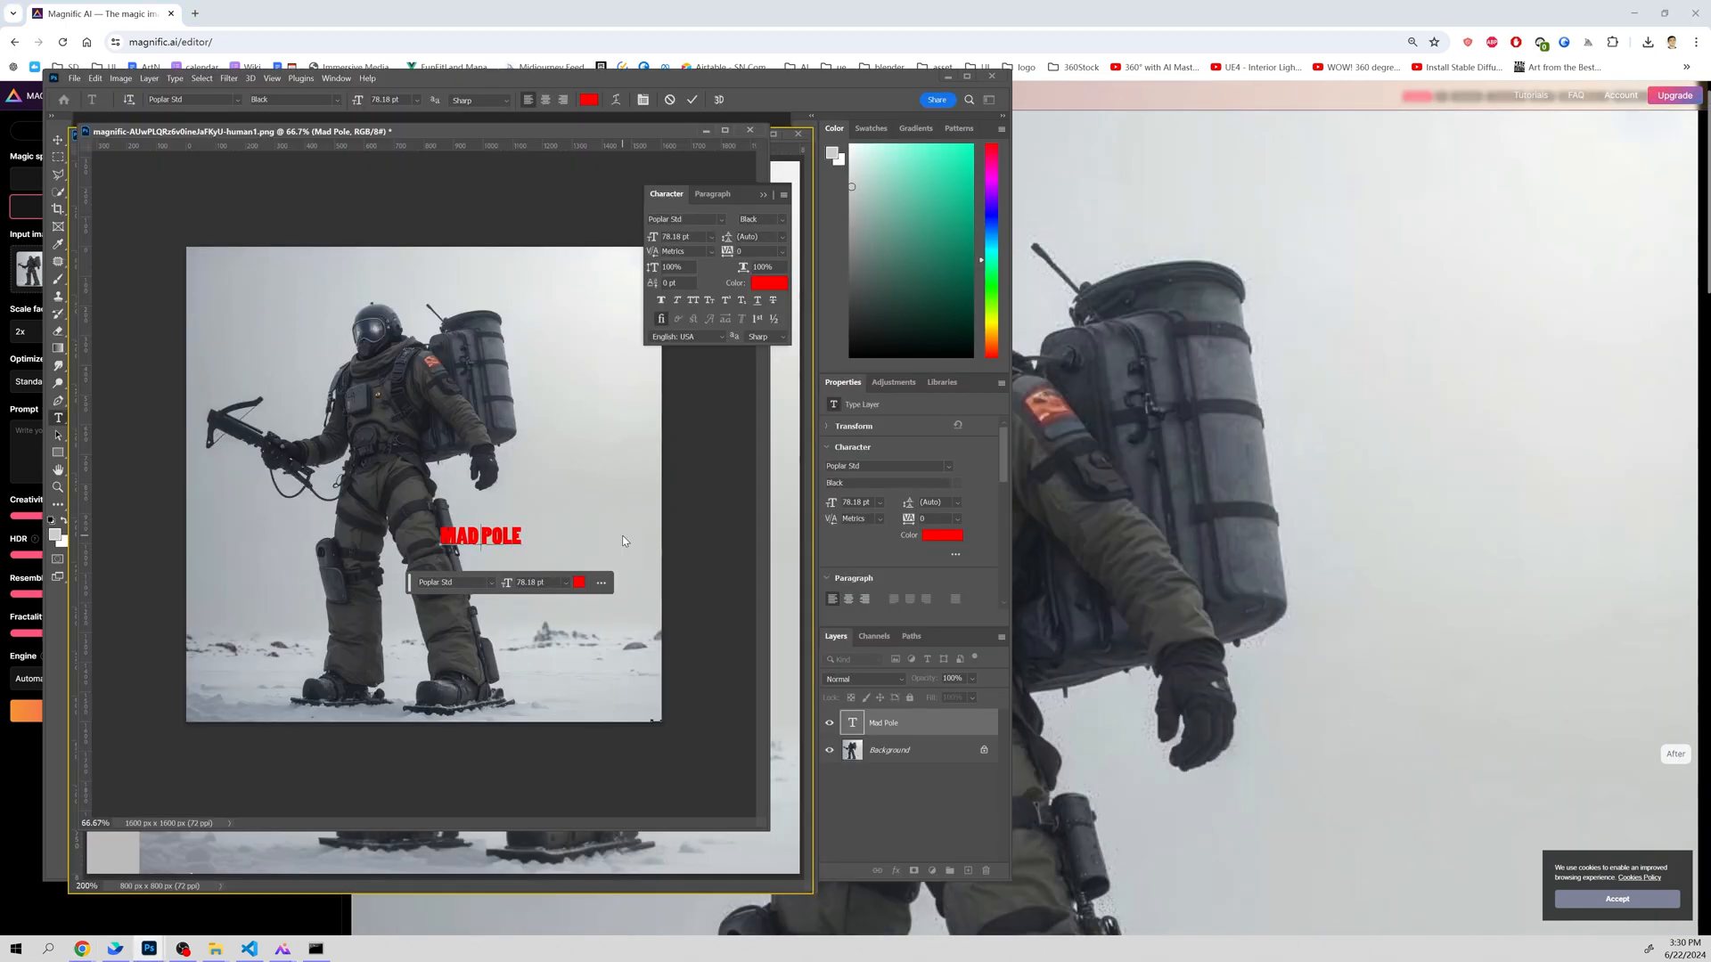
# Finish the red title as MAD POLE with a wider word gap and scale it up to 190.42 pt.
pyautogui.click(622, 537)
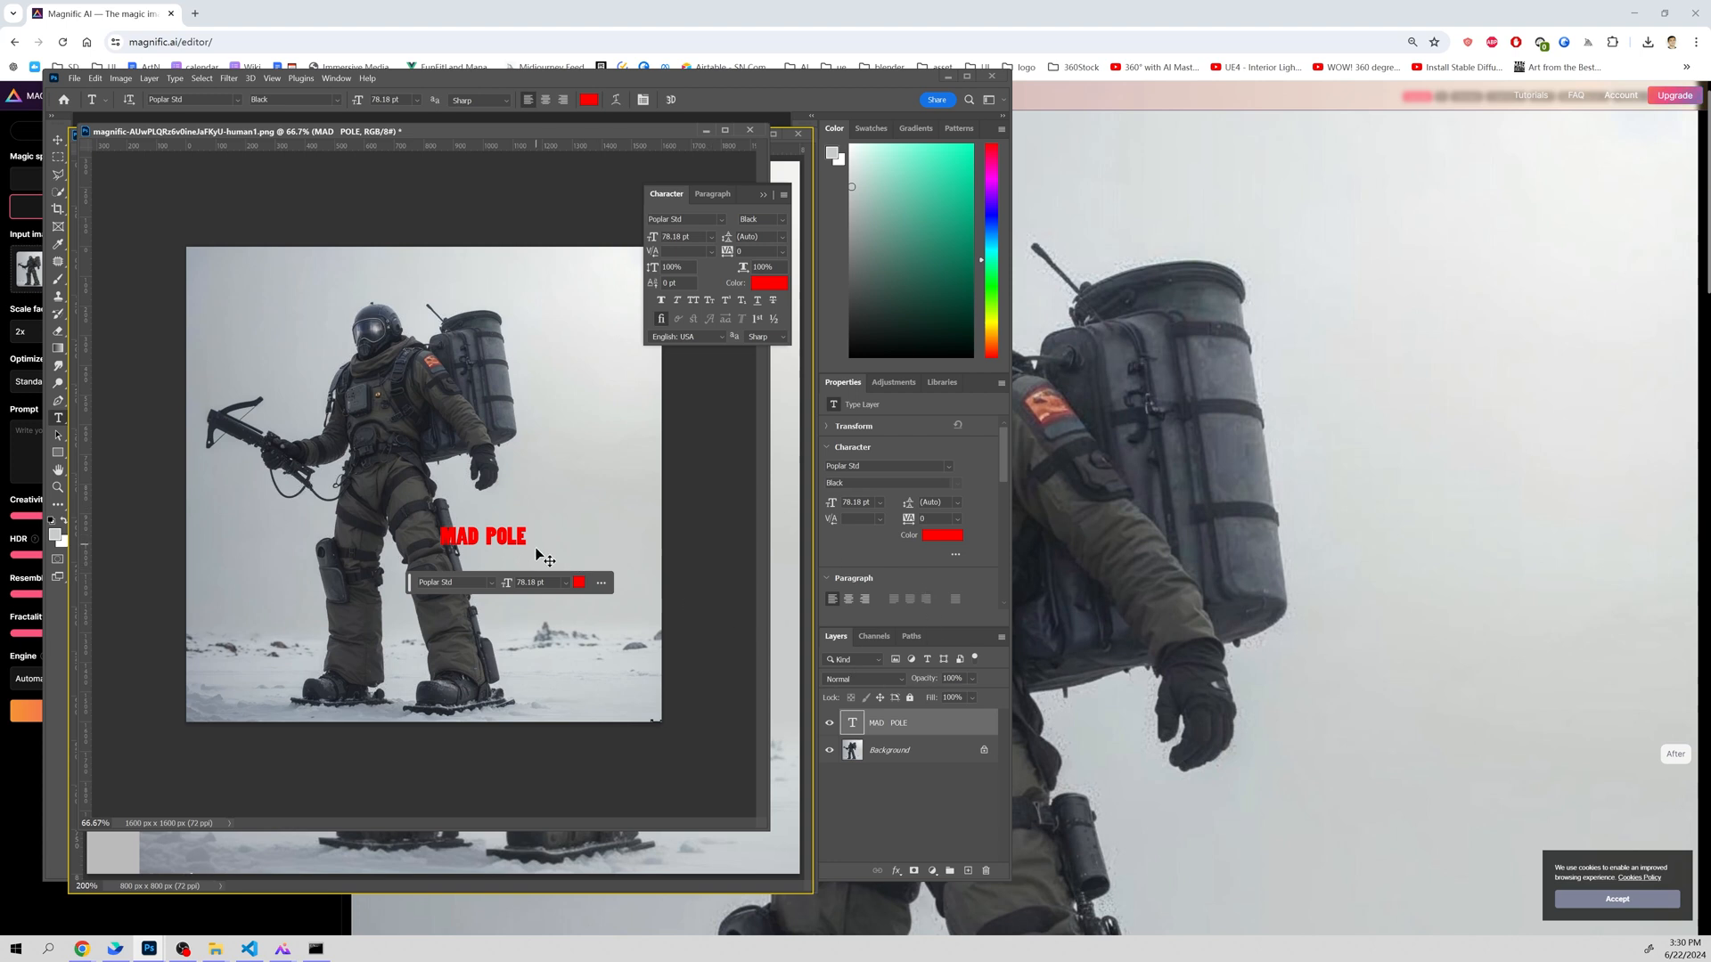
pyautogui.hotkey('ctrl', 't')
pyautogui.moveTo(527, 546); pyautogui.dragTo(630, 593)
pyautogui.press('Return')
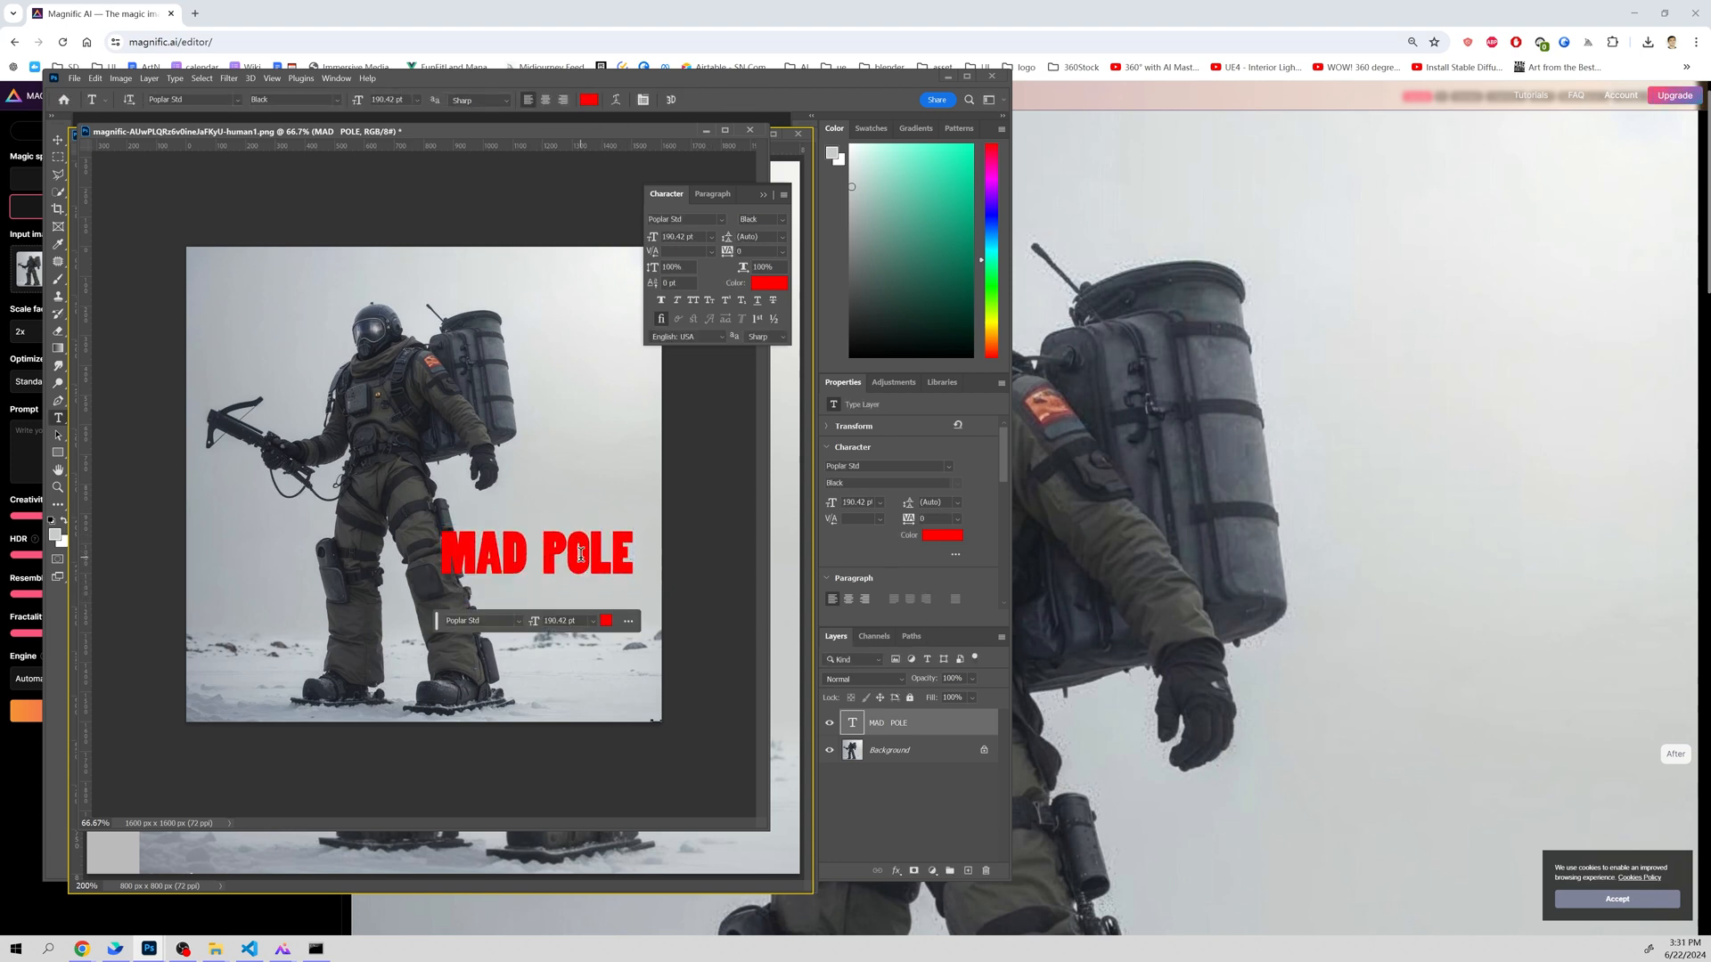
pyautogui.tripleClick(609, 566)
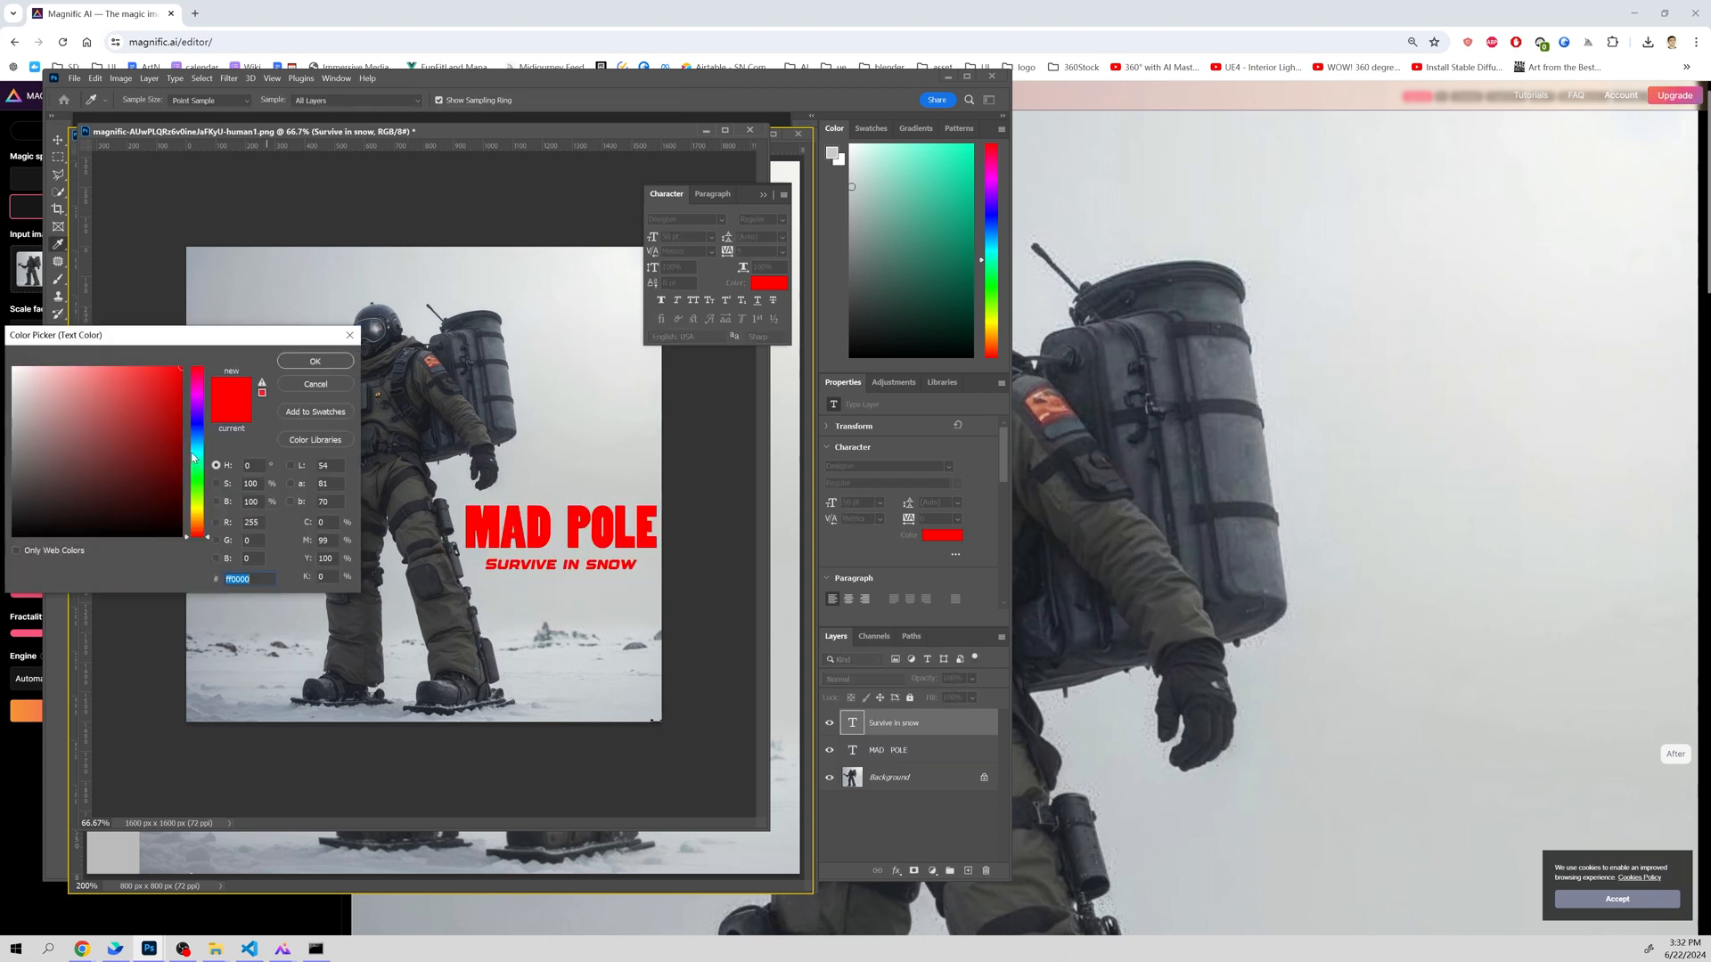
# Set the text color of the "Survive in snow" subtitle to the muted red db7070.
pyautogui.moveTo(111, 415); pyautogui.dragTo(88, 393)
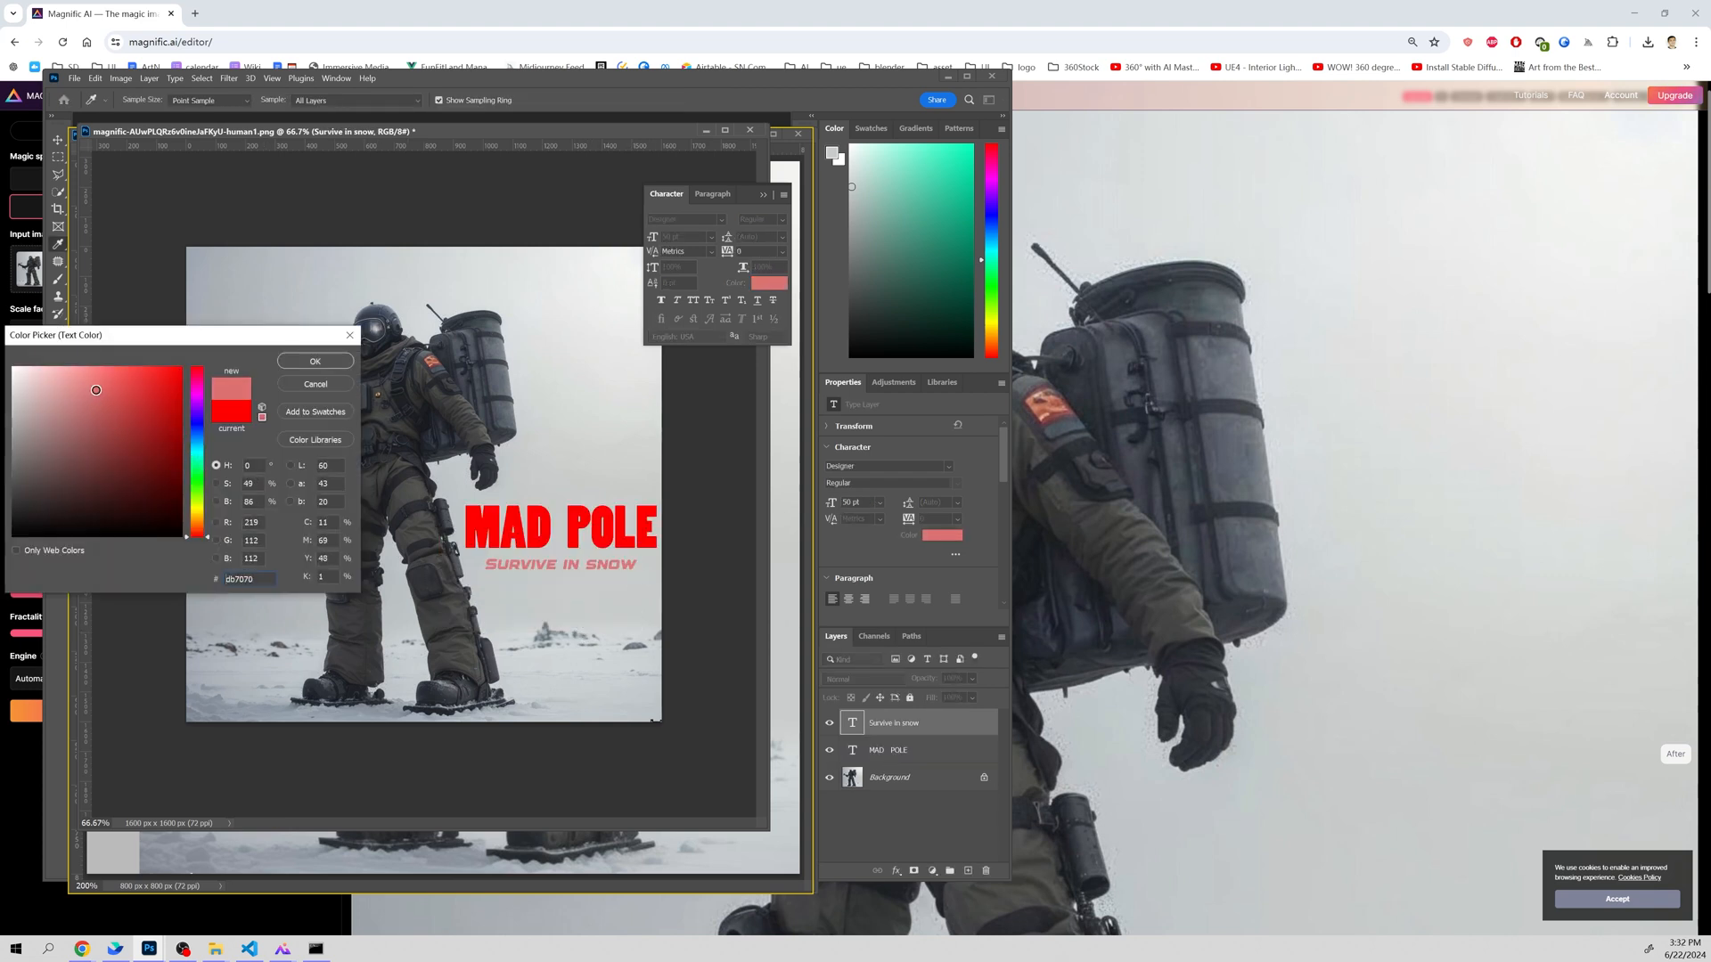
pyautogui.click(284, 364)
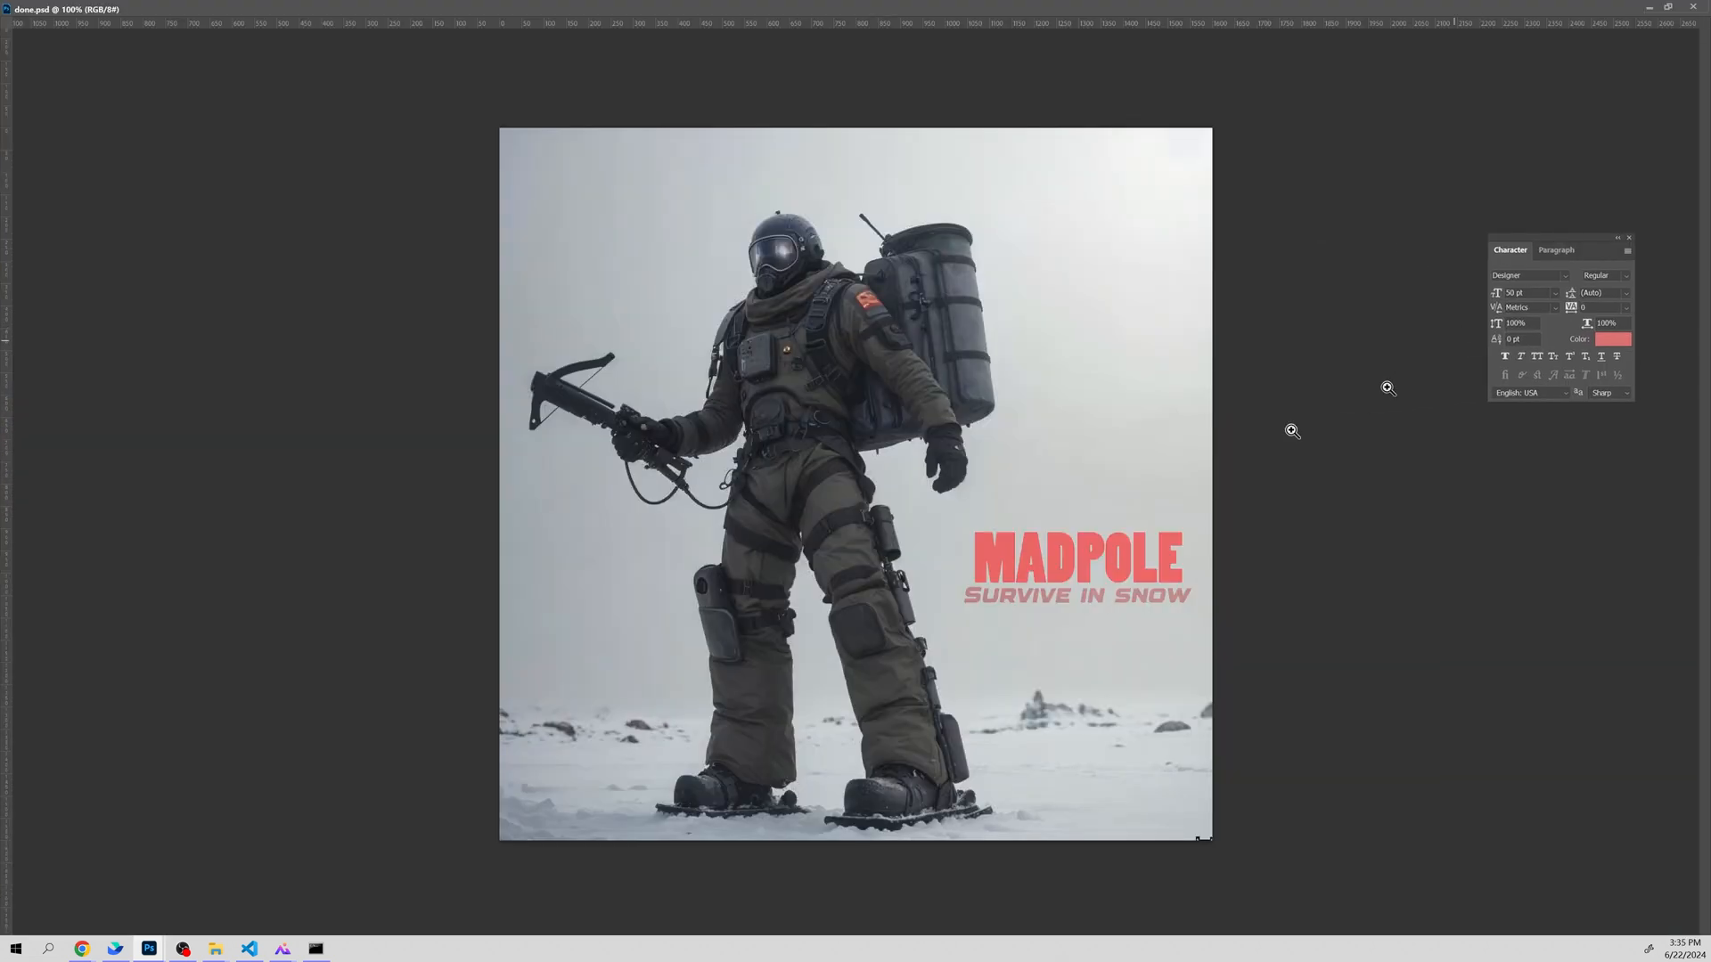
pyautogui.click(1094, 587)
pyautogui.keyDown('alt'); pyautogui.click(1094, 587); pyautogui.keyUp('alt')
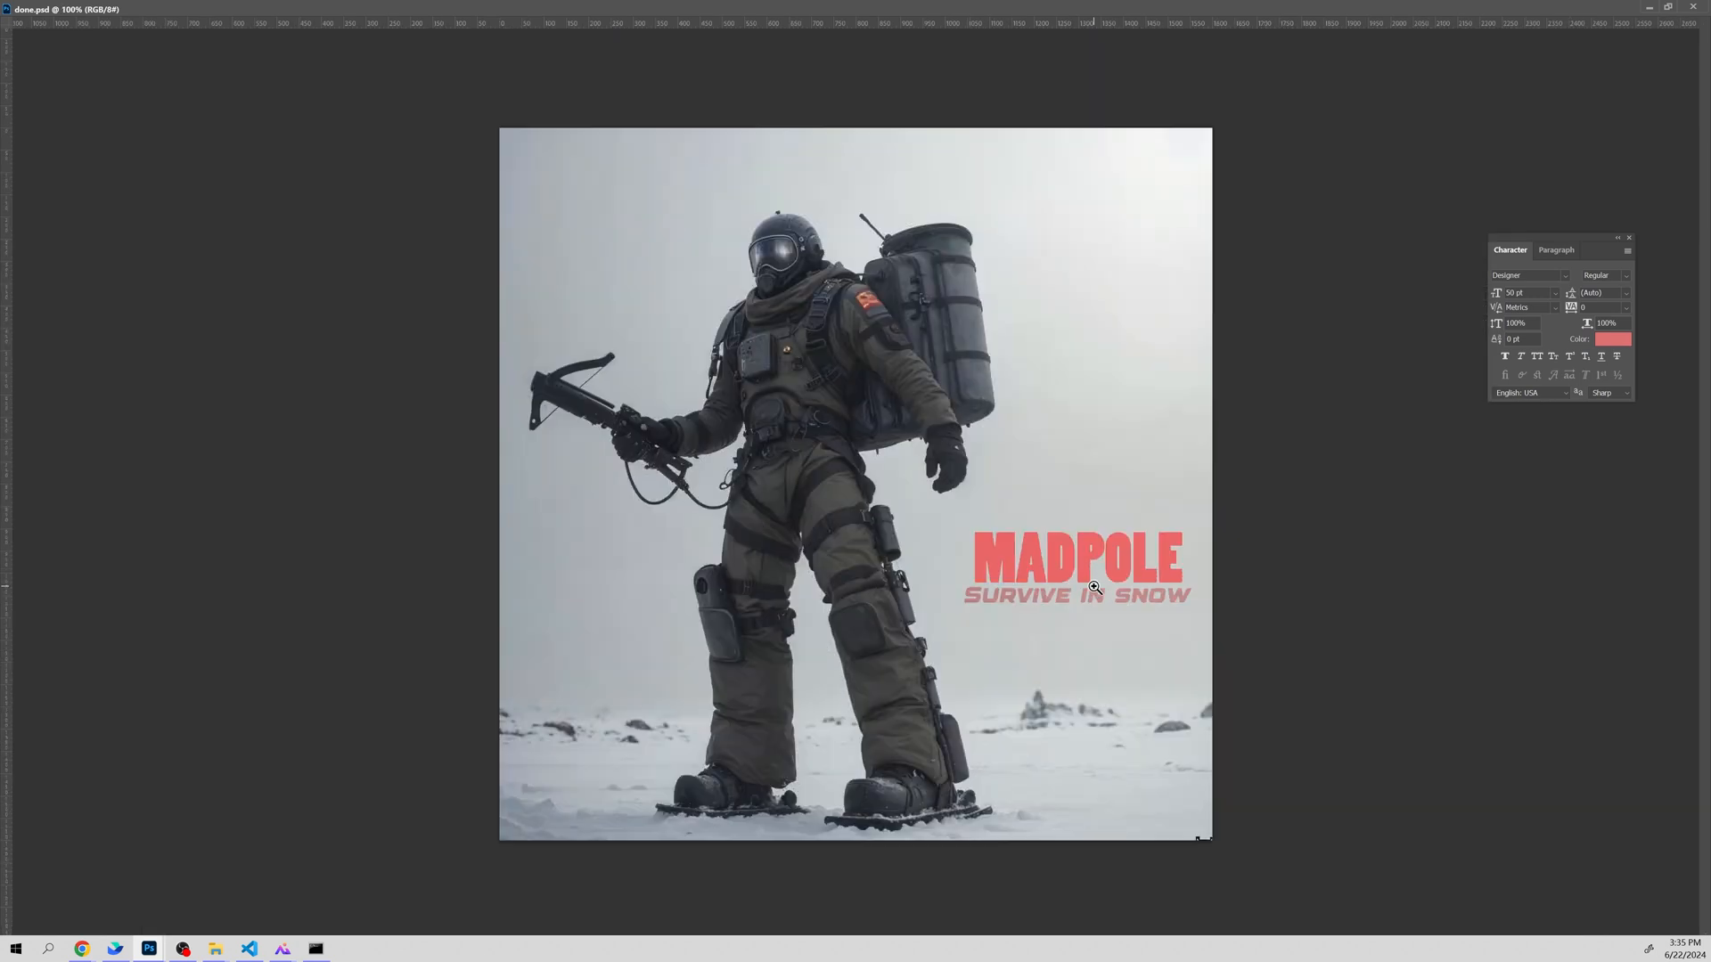